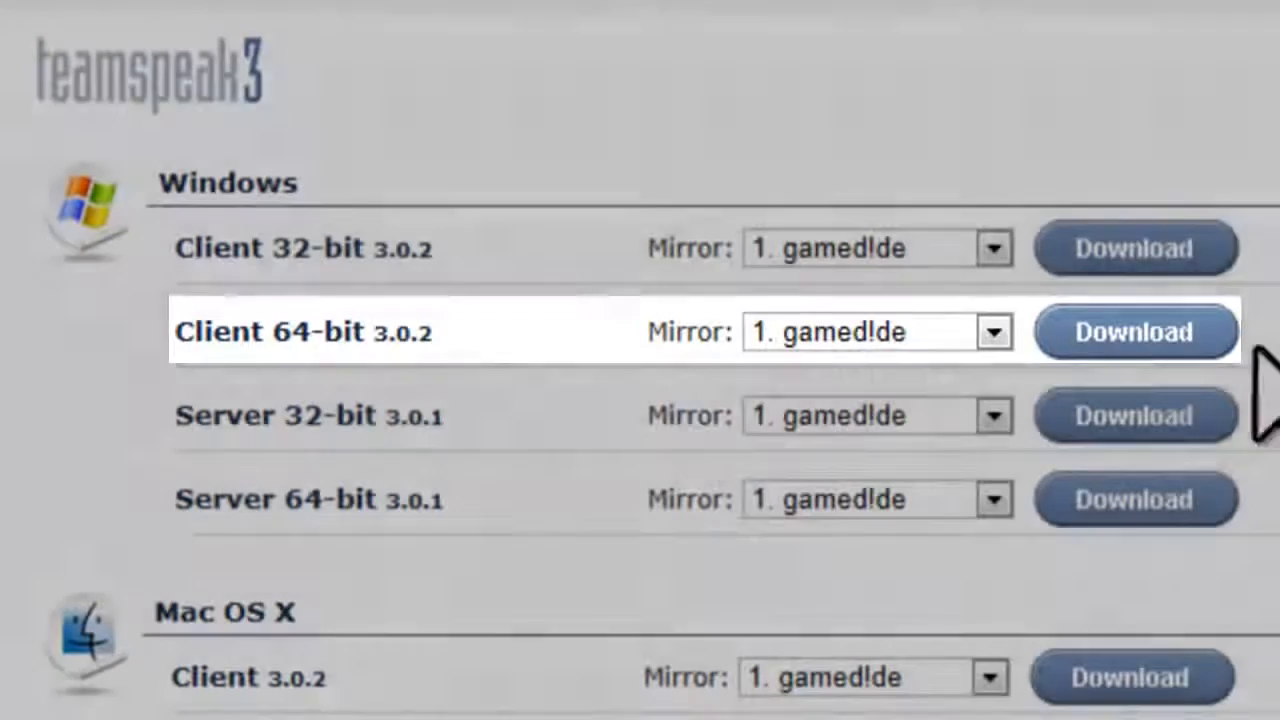
Step: Download the Client 64-bit installer TeamSpeak3-Client-win64-3.0.2.exe after accepting the licence, skipping the survey, and run it
{"action": "left_click", "coordinate": [1189, 334]}
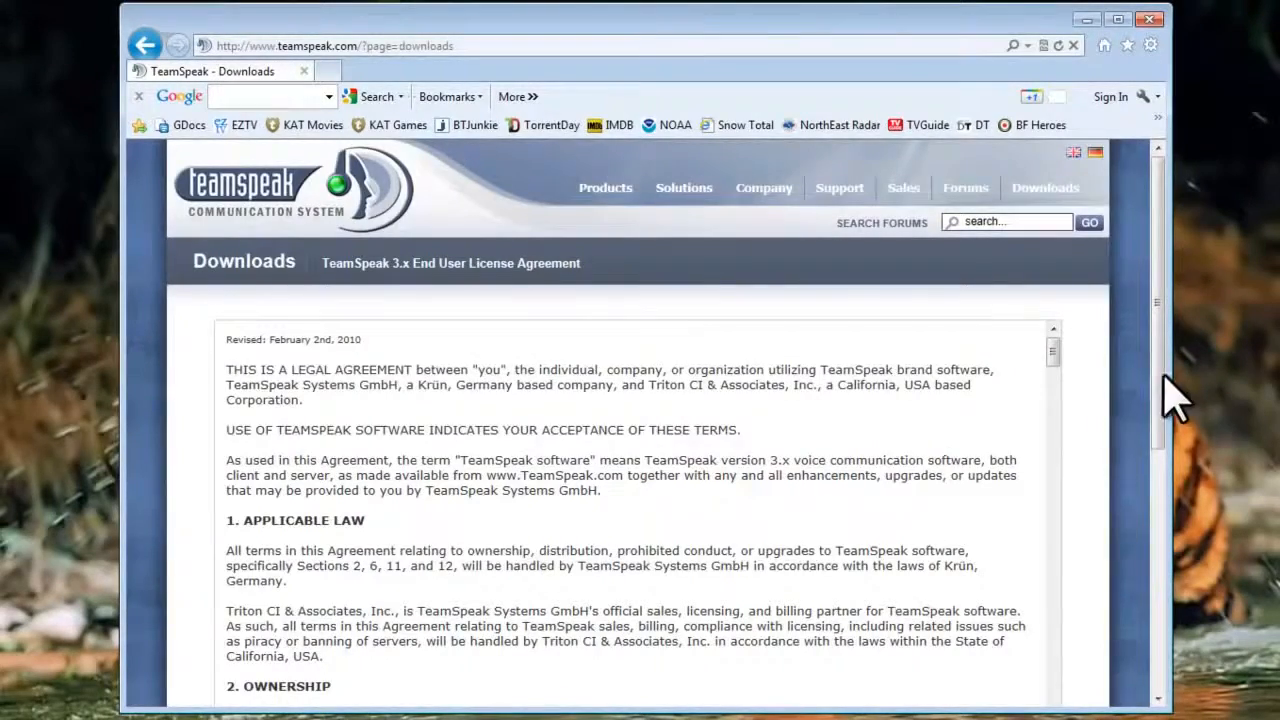
{"action": "scroll", "coordinate": [1165, 440], "scroll_direction": "down", "scroll_amount": 3}
{"action": "left_click_drag", "start_coordinate": [1052, 200], "coordinate": [1058, 555]}
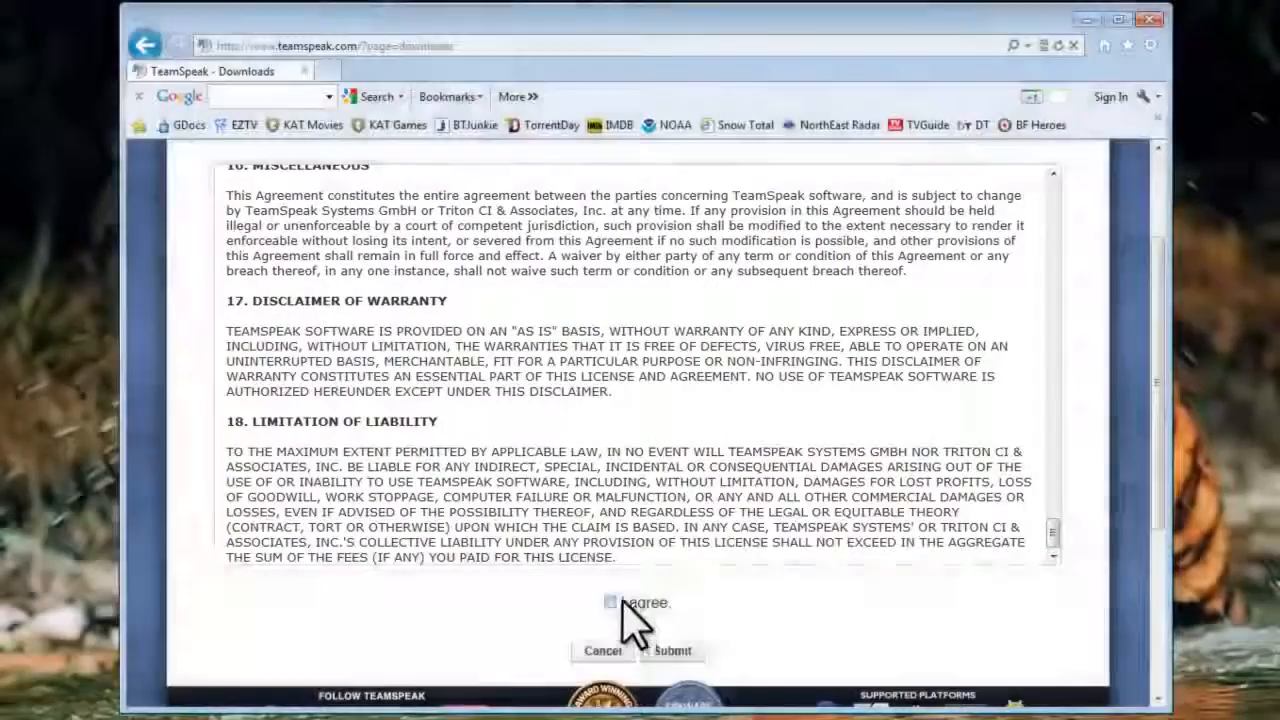
{"action": "left_click", "coordinate": [611, 602]}
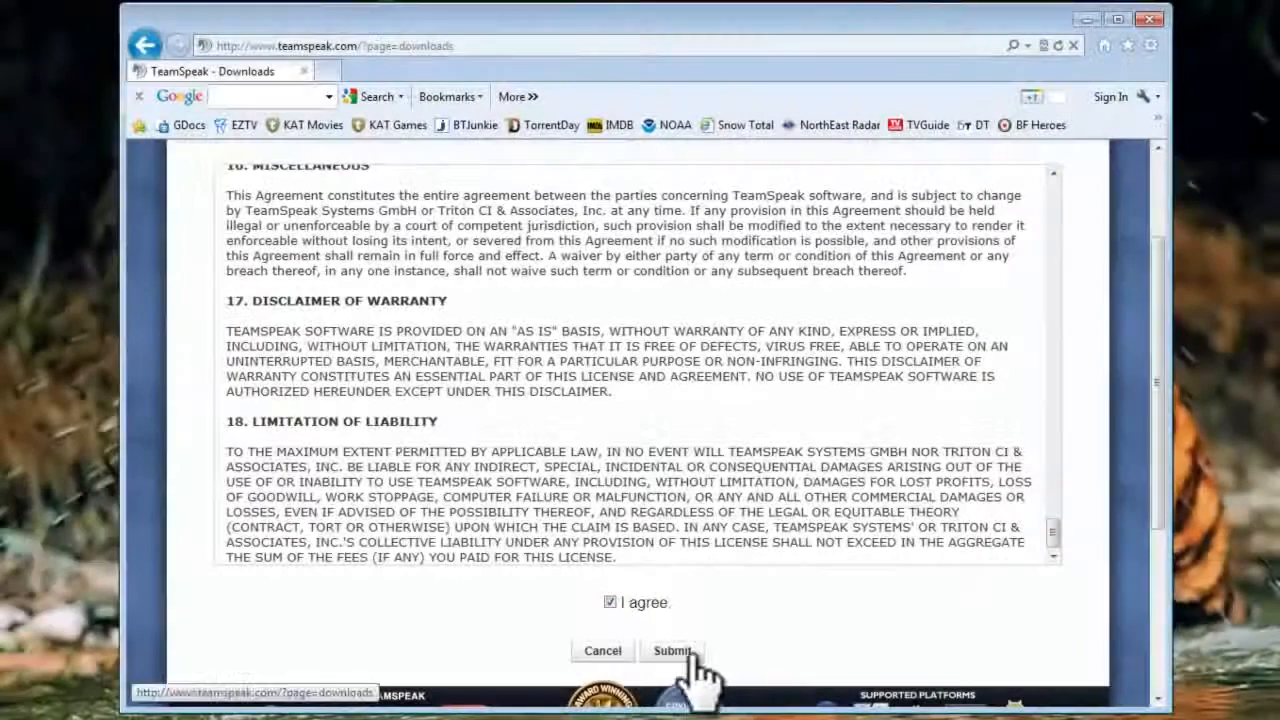
{"action": "left_click", "coordinate": [688, 662]}
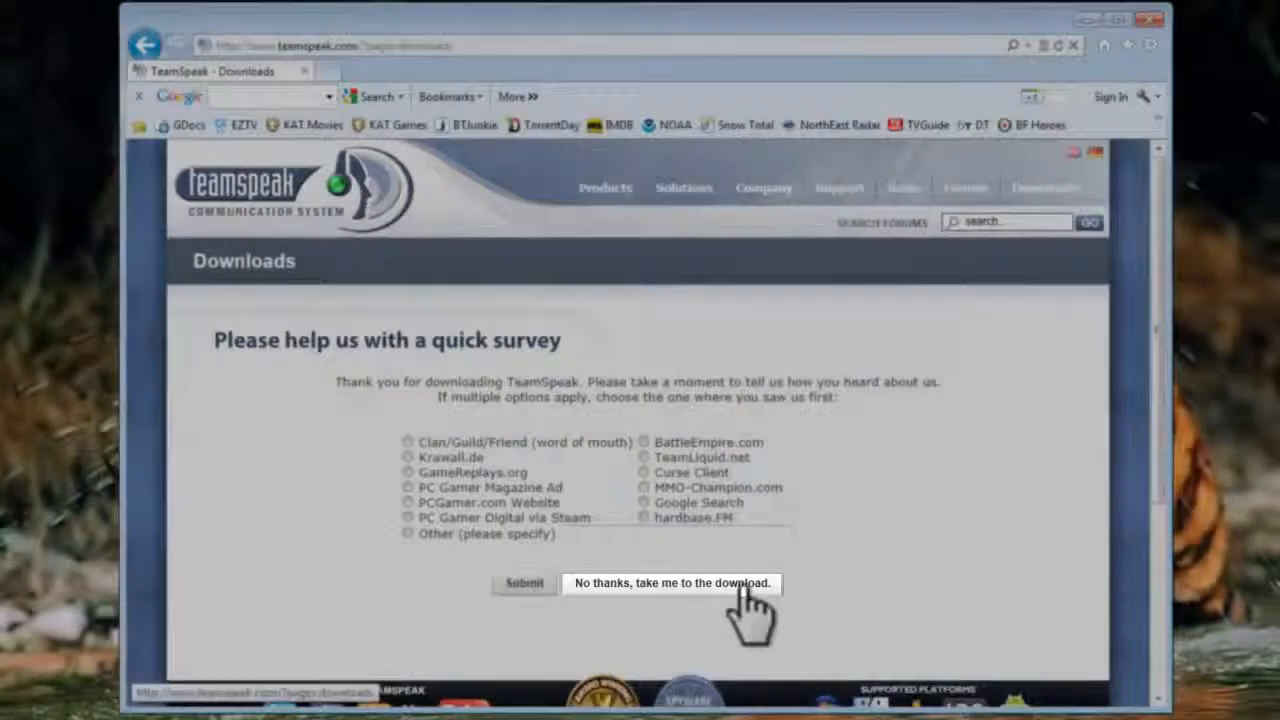
{"action": "left_click", "coordinate": [740, 583]}
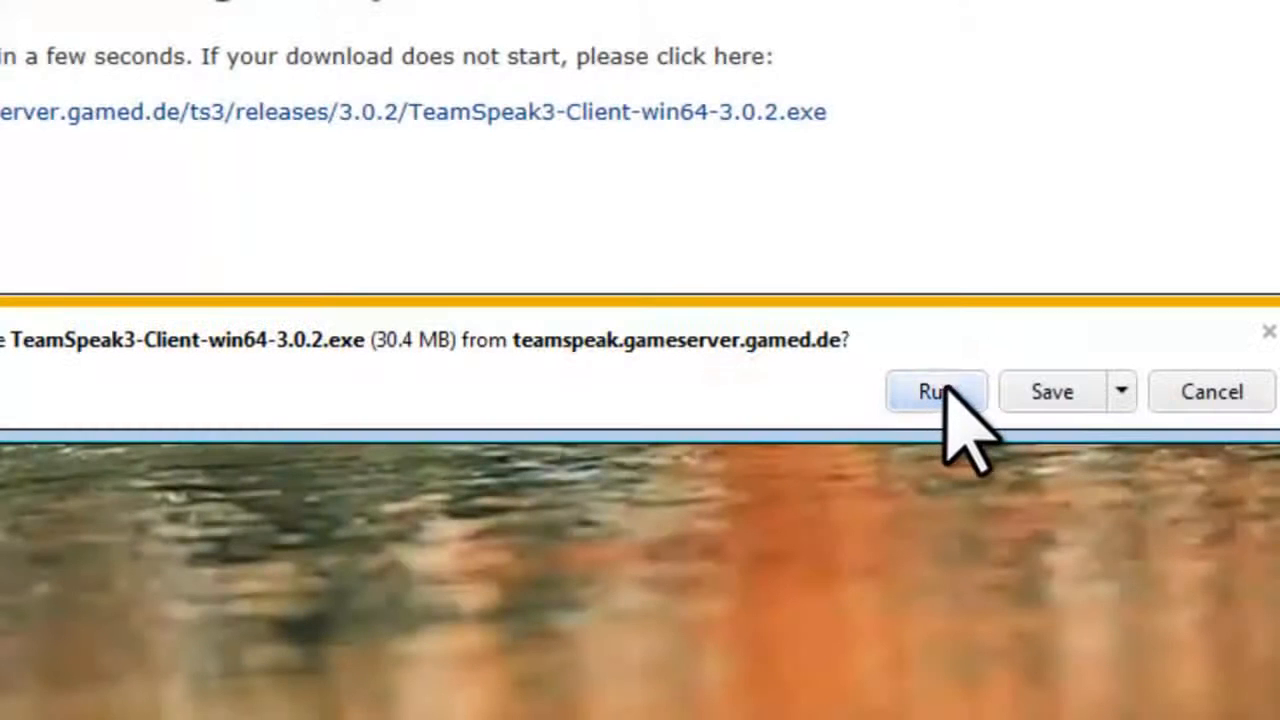
{"action": "left_click", "coordinate": [943, 391]}
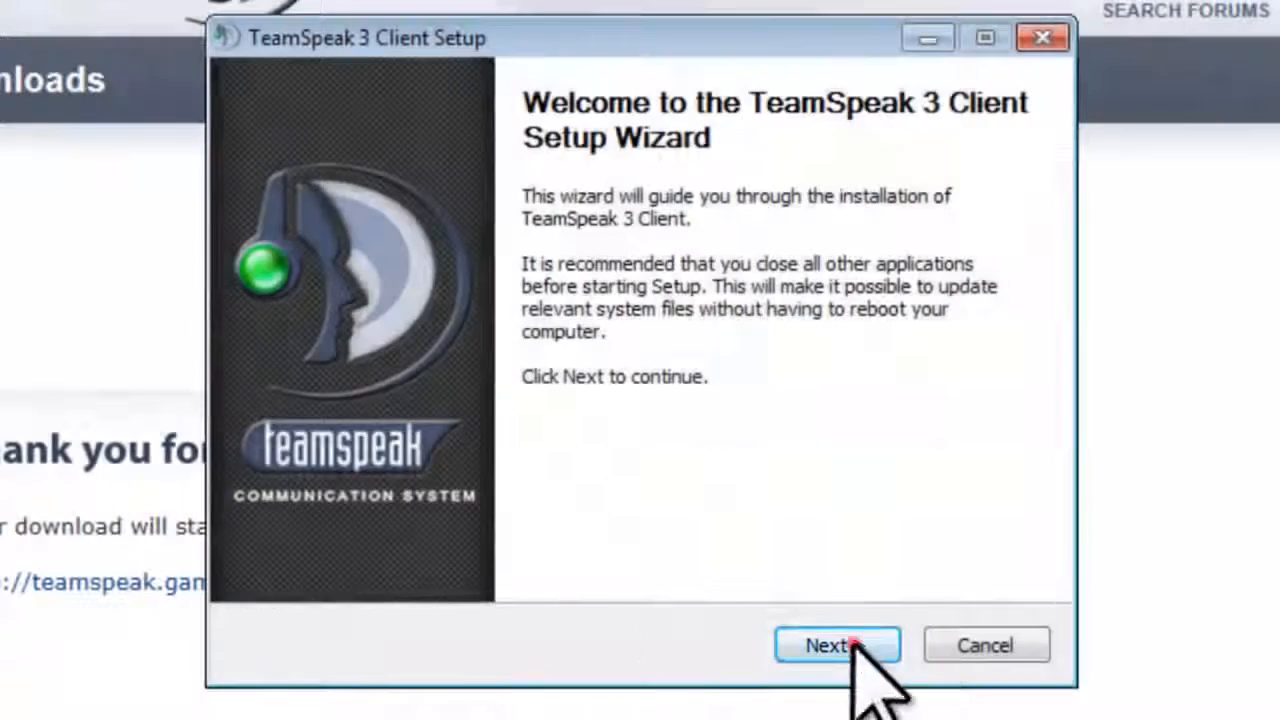
Step: Install the client for all users in the default folder, saving configuration inside the installation folder
{"action": "left_click", "coordinate": [845, 645]}
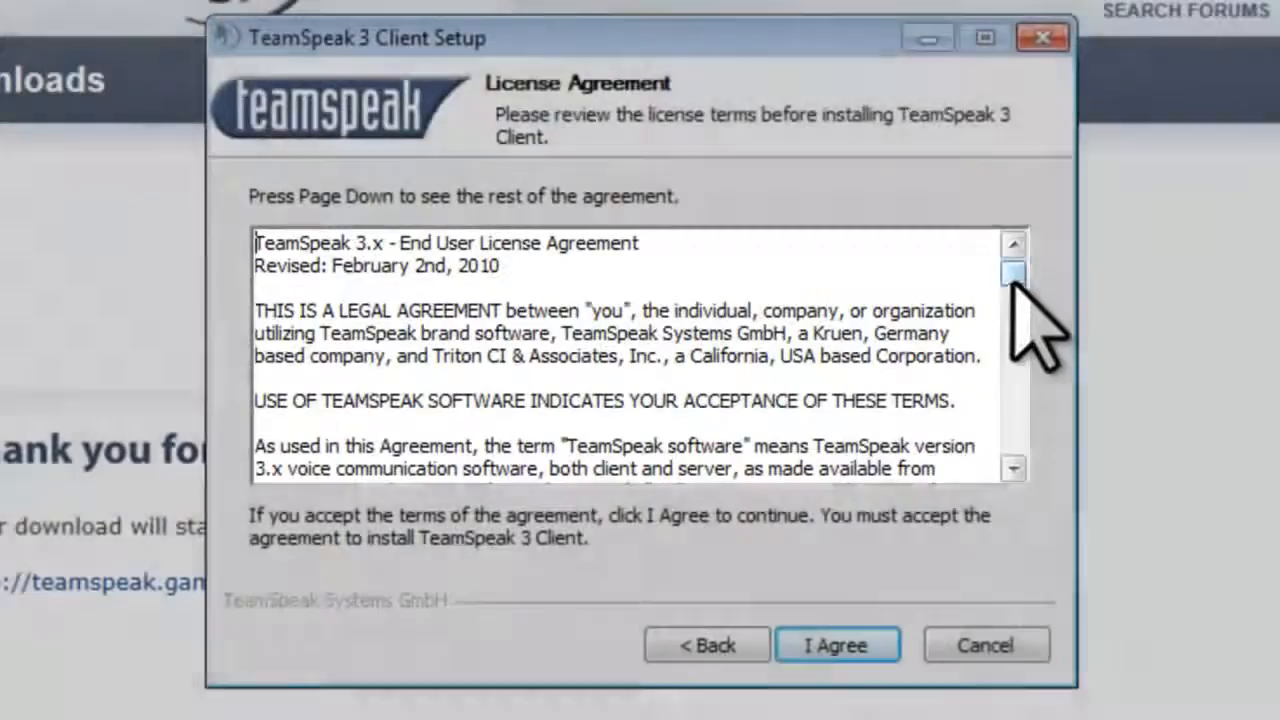
{"action": "left_click_drag", "start_coordinate": [1013, 274], "coordinate": [1023, 464]}
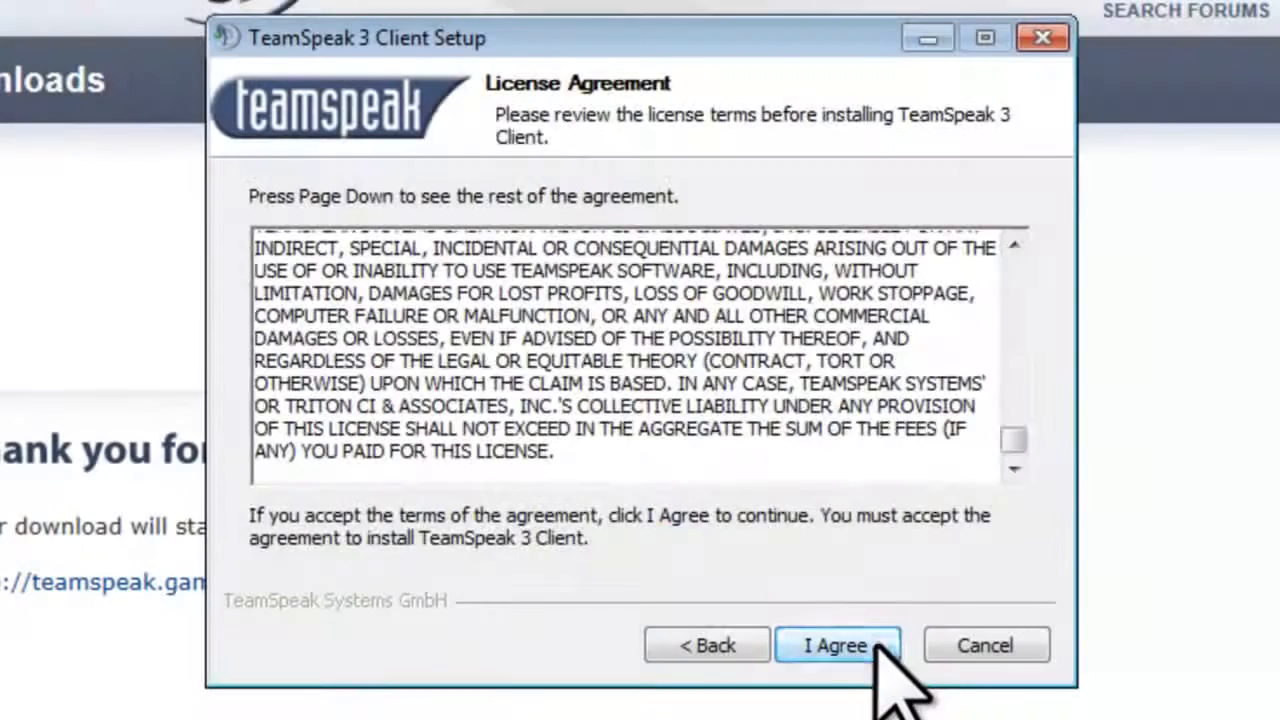
{"action": "left_click", "coordinate": [876, 646]}
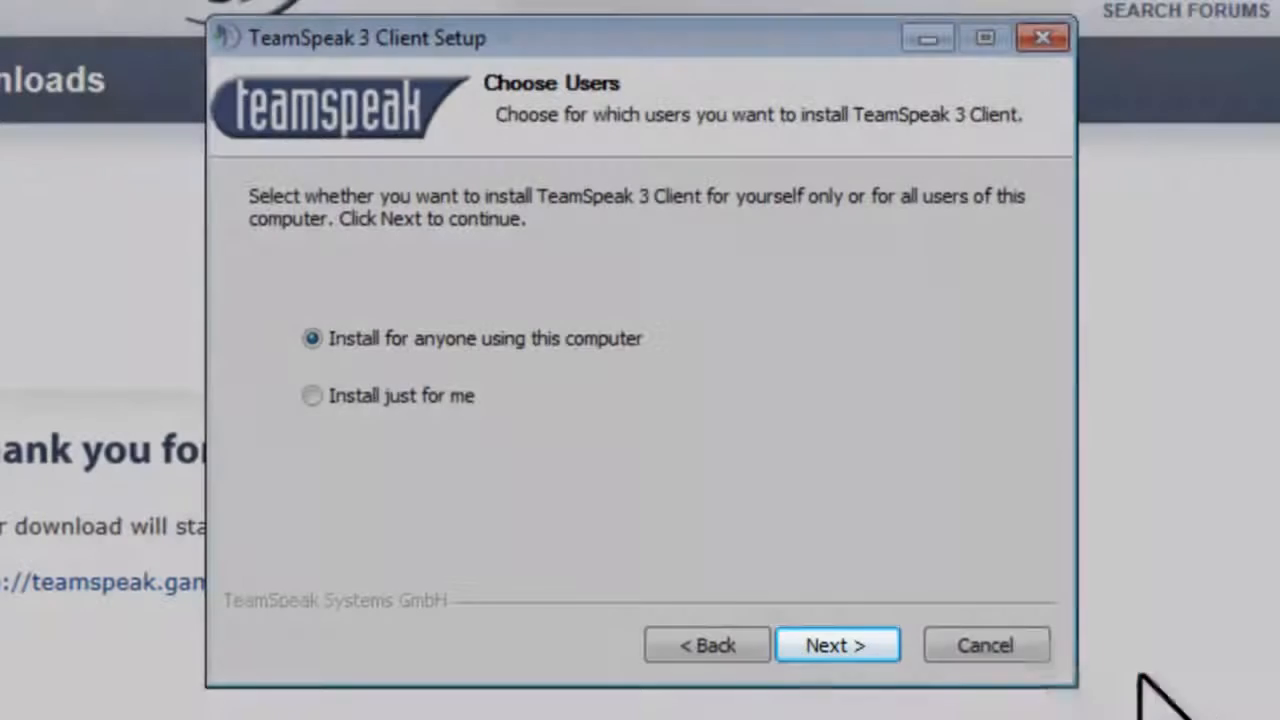
{"action": "left_click", "coordinate": [858, 643]}
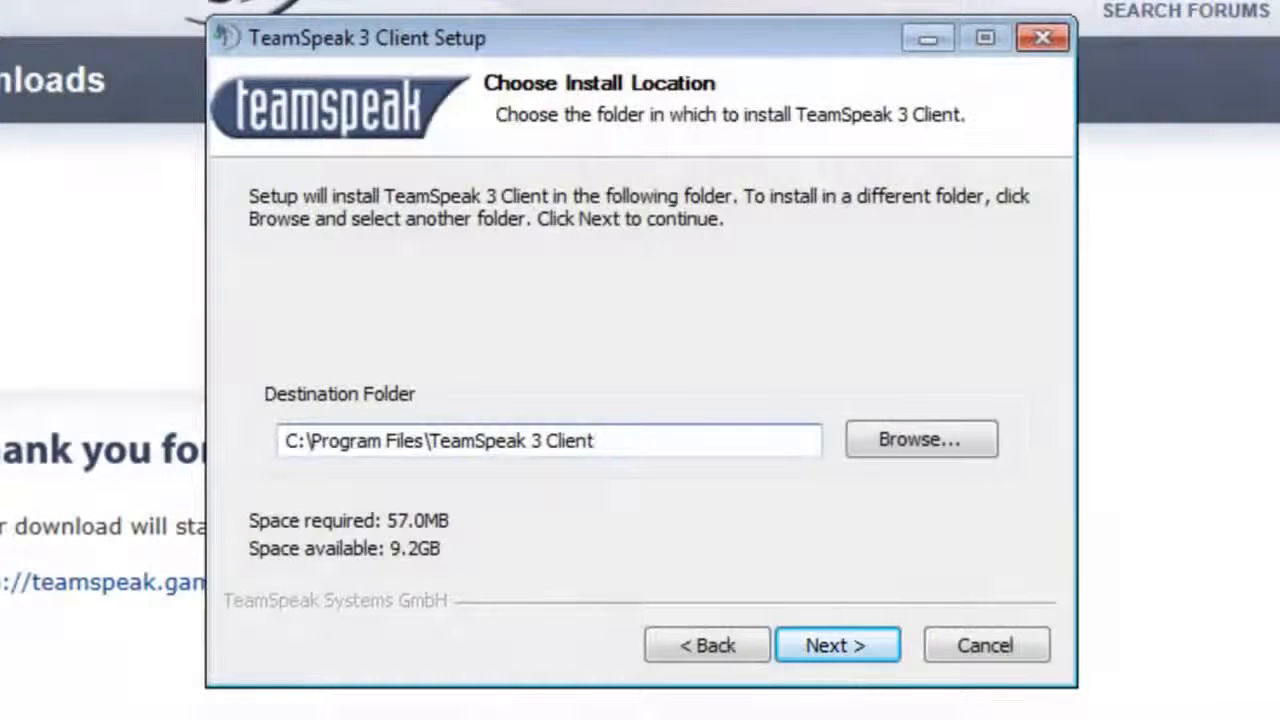
{"action": "left_click", "coordinate": [818, 645]}
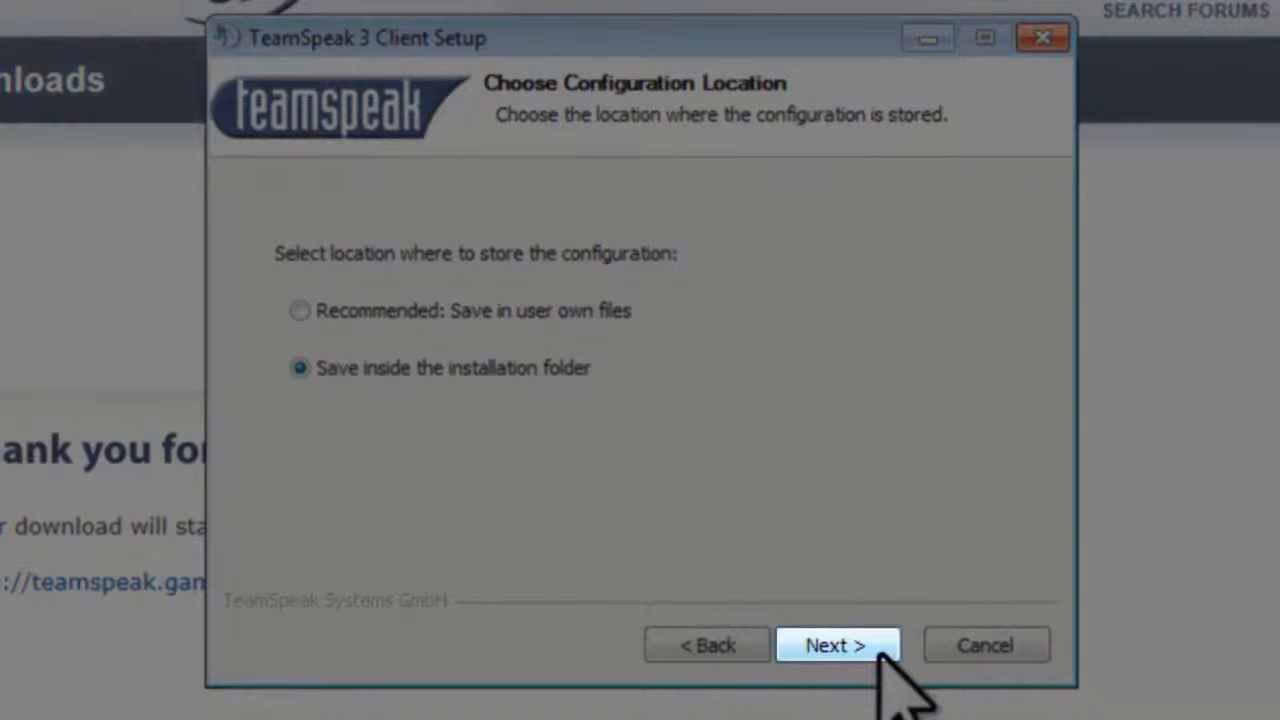
{"action": "left_click", "coordinate": [880, 648]}
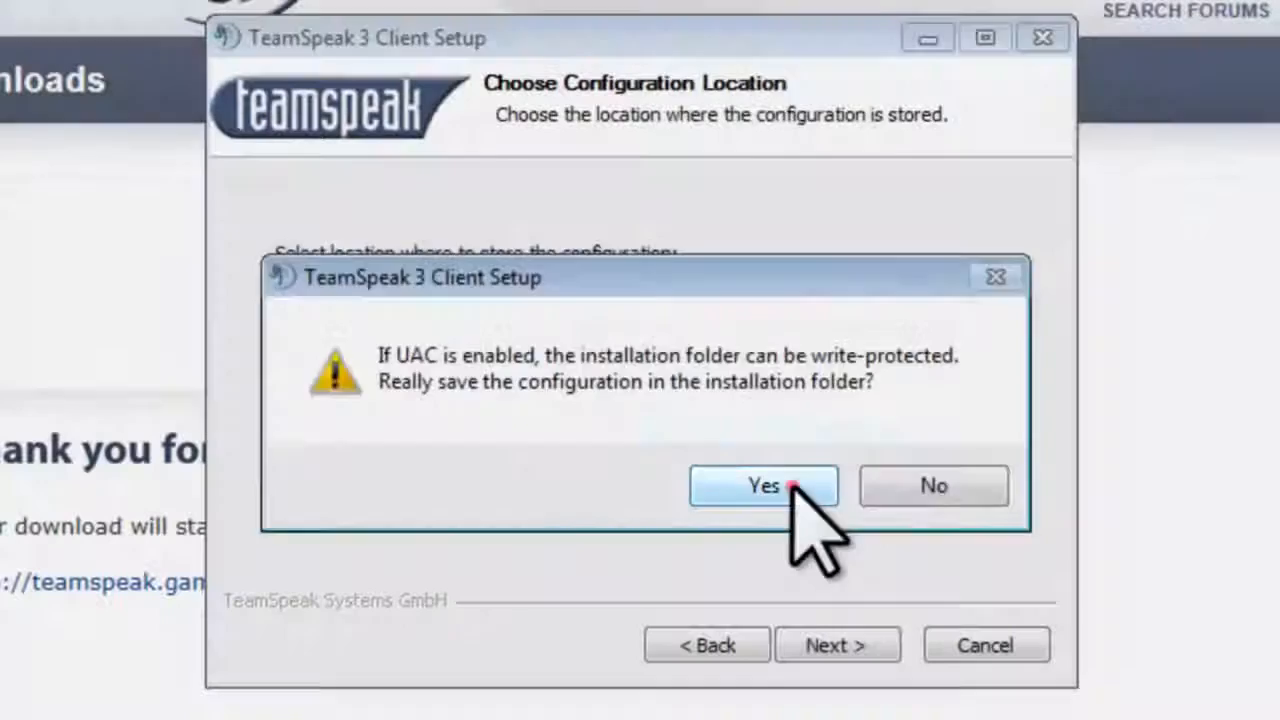
{"action": "left_click", "coordinate": [792, 487]}
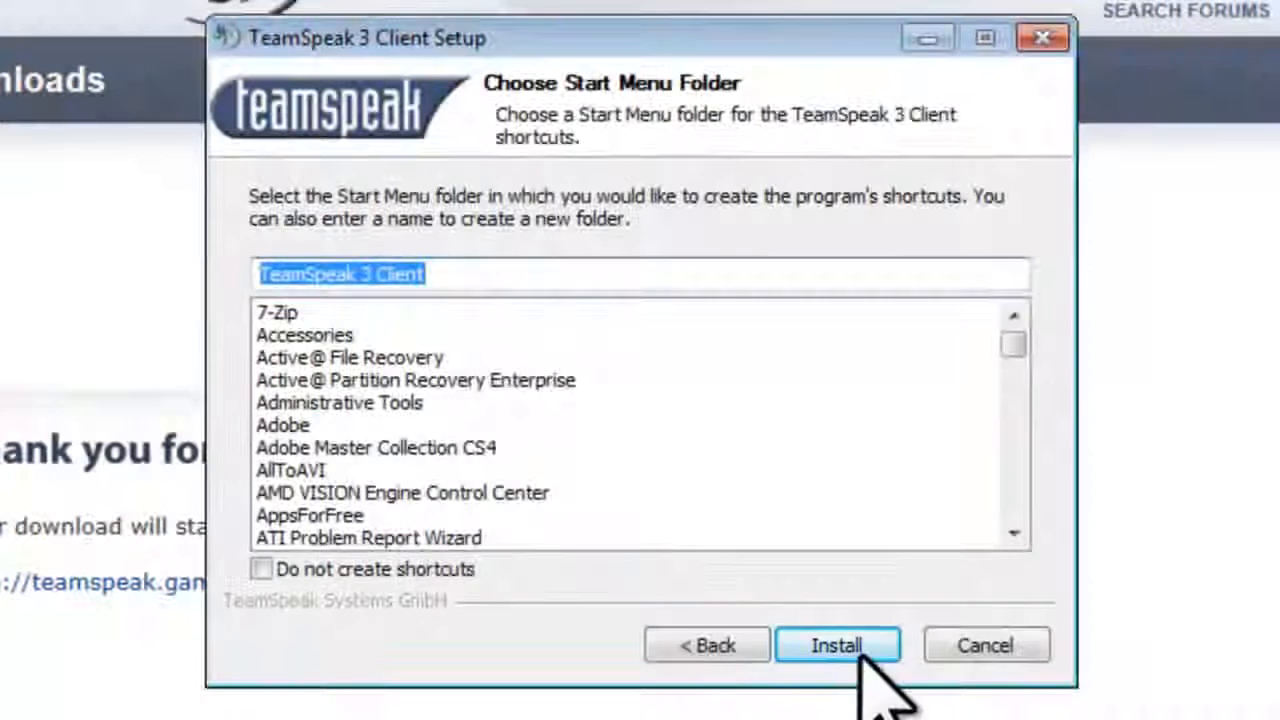
{"action": "left_click", "coordinate": [858, 645]}
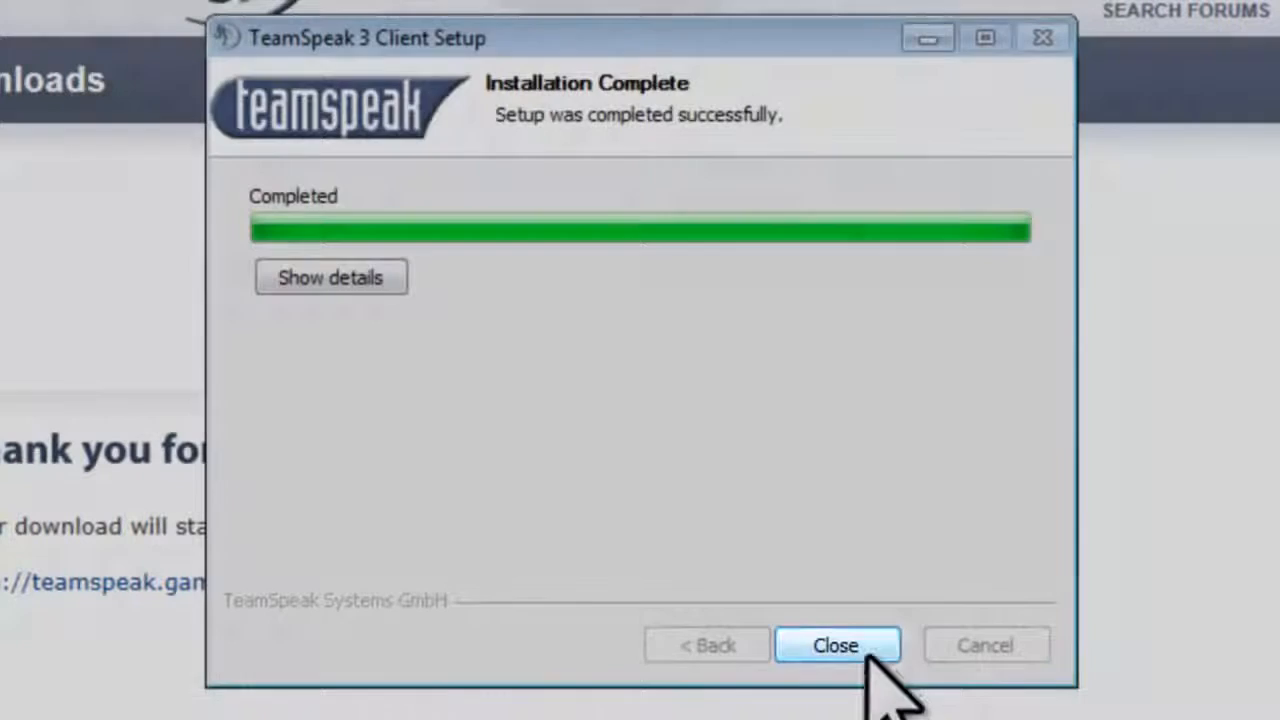
{"action": "left_click", "coordinate": [863, 645]}
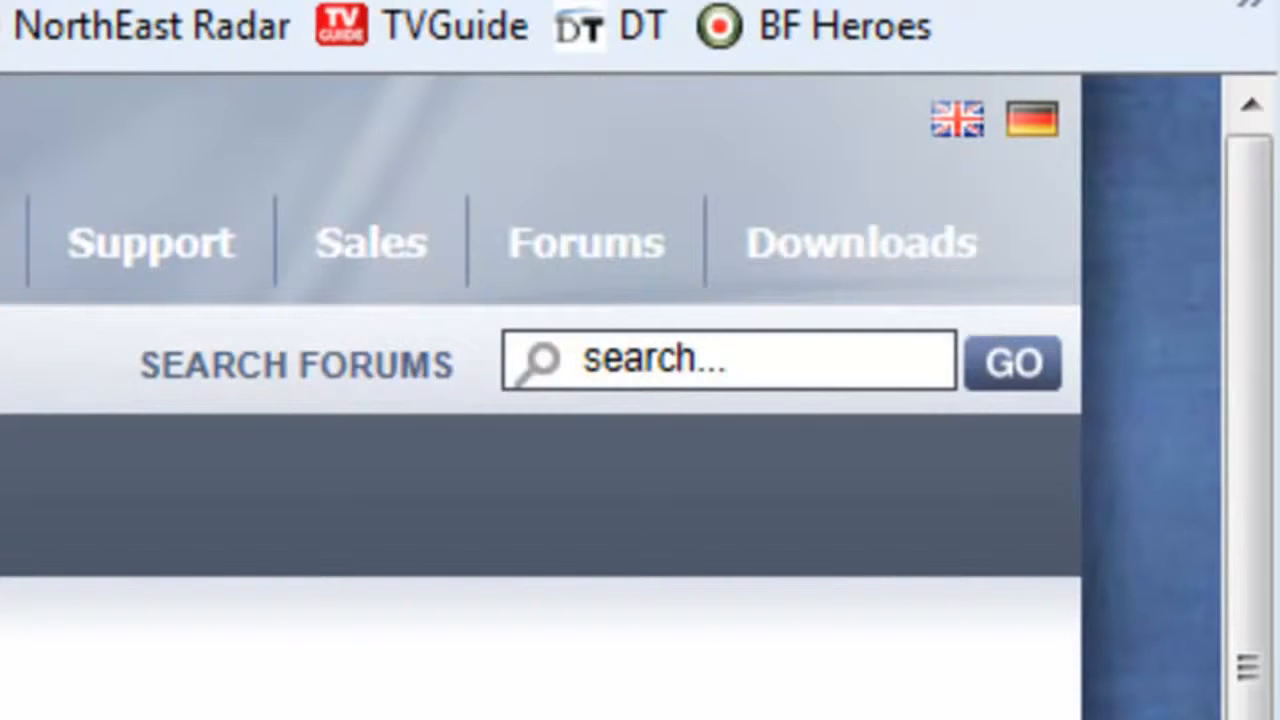
Step: Go to the TeamSpeak 3 downloads page and start the Server 64-bit download
{"action": "mouse_move", "coordinate": [894, 232]}
{"action": "left_click", "coordinate": [858, 338]}
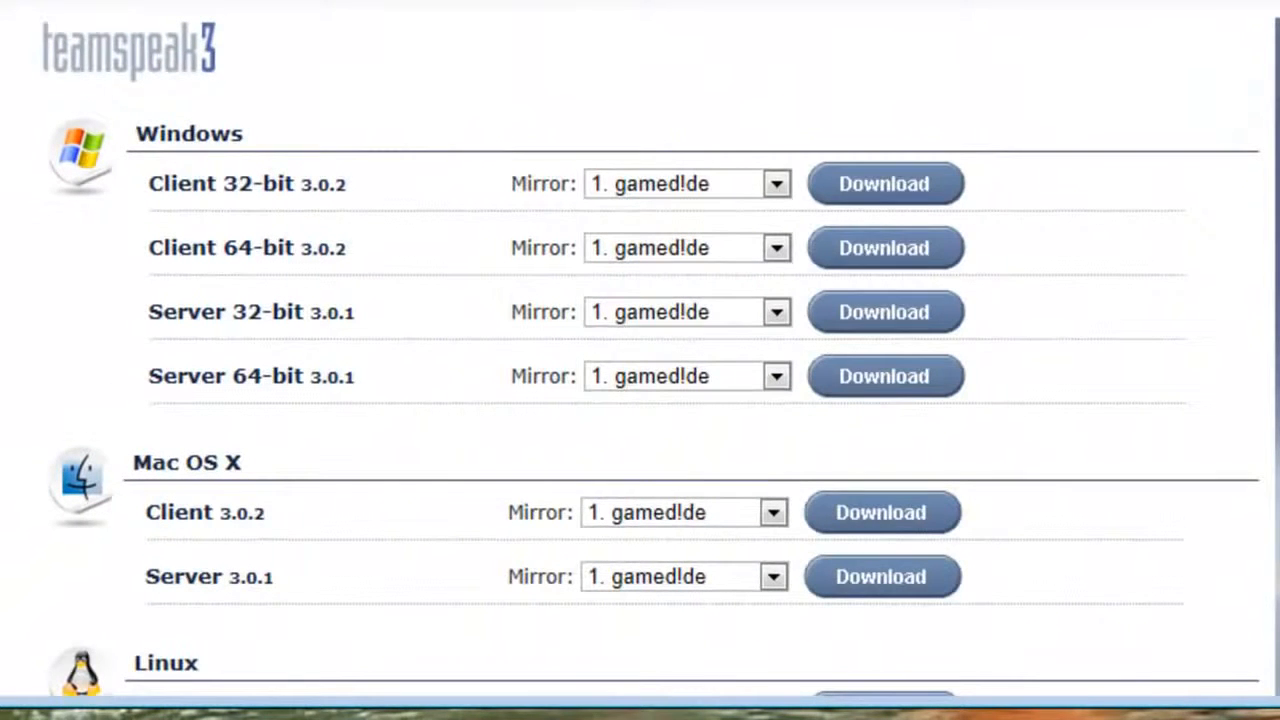
{"action": "left_click", "coordinate": [920, 378]}
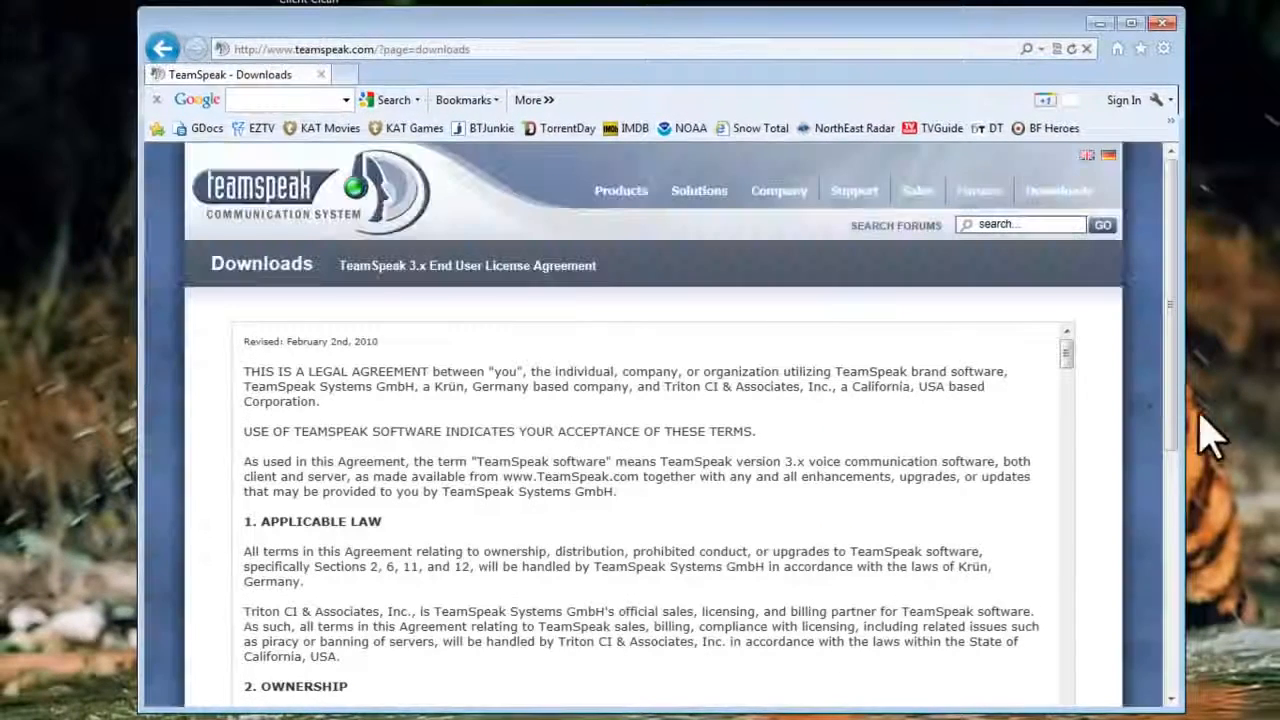
{"action": "left_click_drag", "start_coordinate": [1229, 376], "coordinate": [1229, 399]}
{"action": "left_click_drag", "start_coordinate": [1180, 440], "coordinate": [1177, 486]}
{"action": "left_click_drag", "start_coordinate": [1064, 220], "coordinate": [1074, 571]}
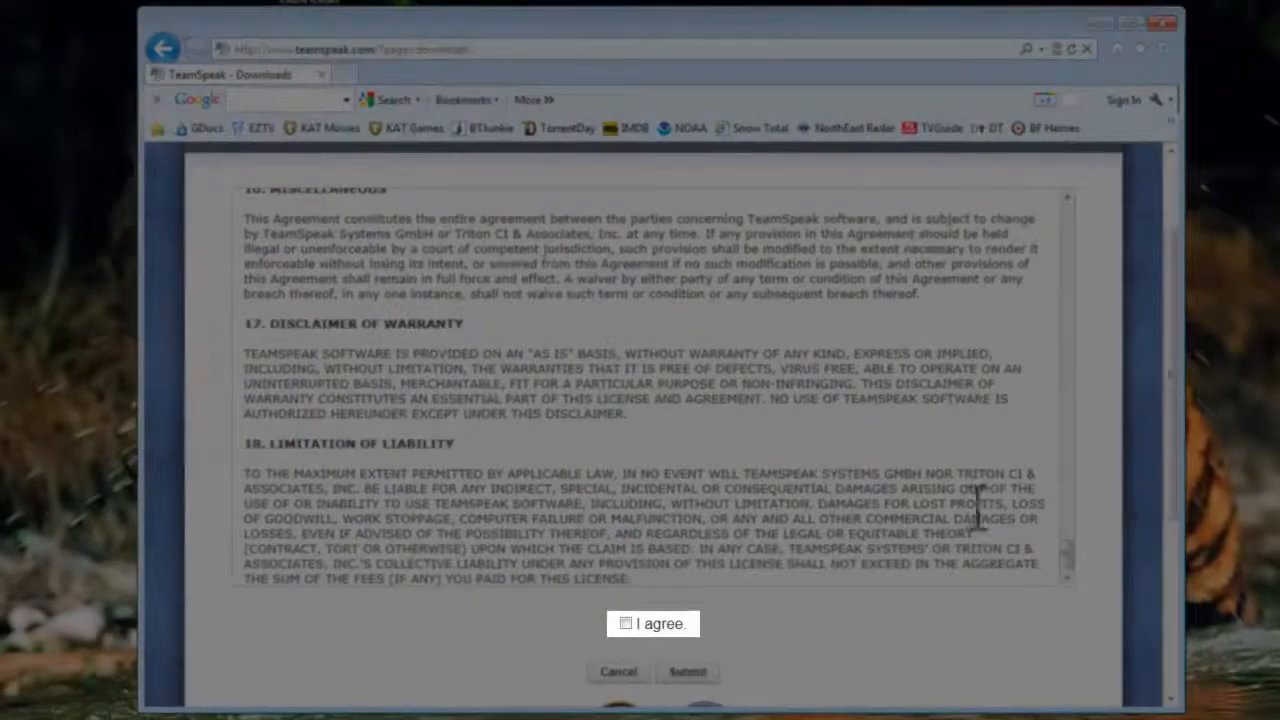
Step: Accept the licence, skip the survey, and save teamspeak3-server_win64-3.0.1.zip to the Desktop
{"action": "left_click", "coordinate": [626, 623]}
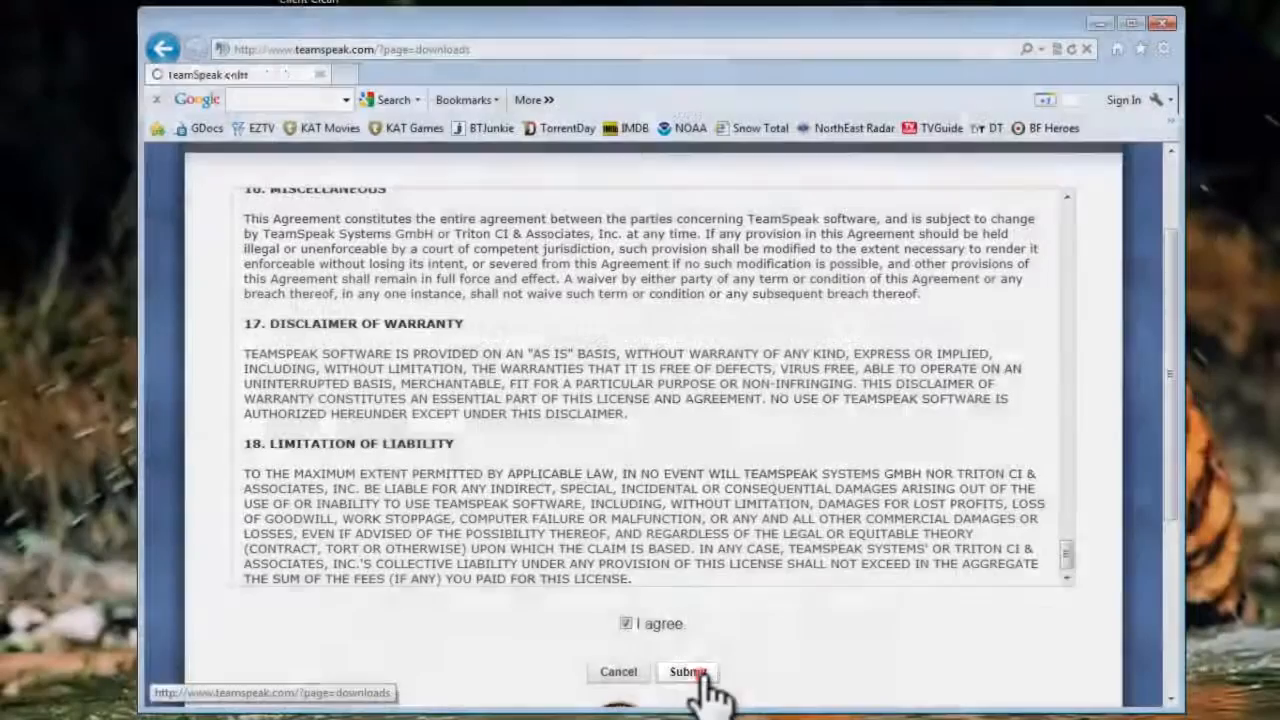
{"action": "left_click", "coordinate": [692, 673]}
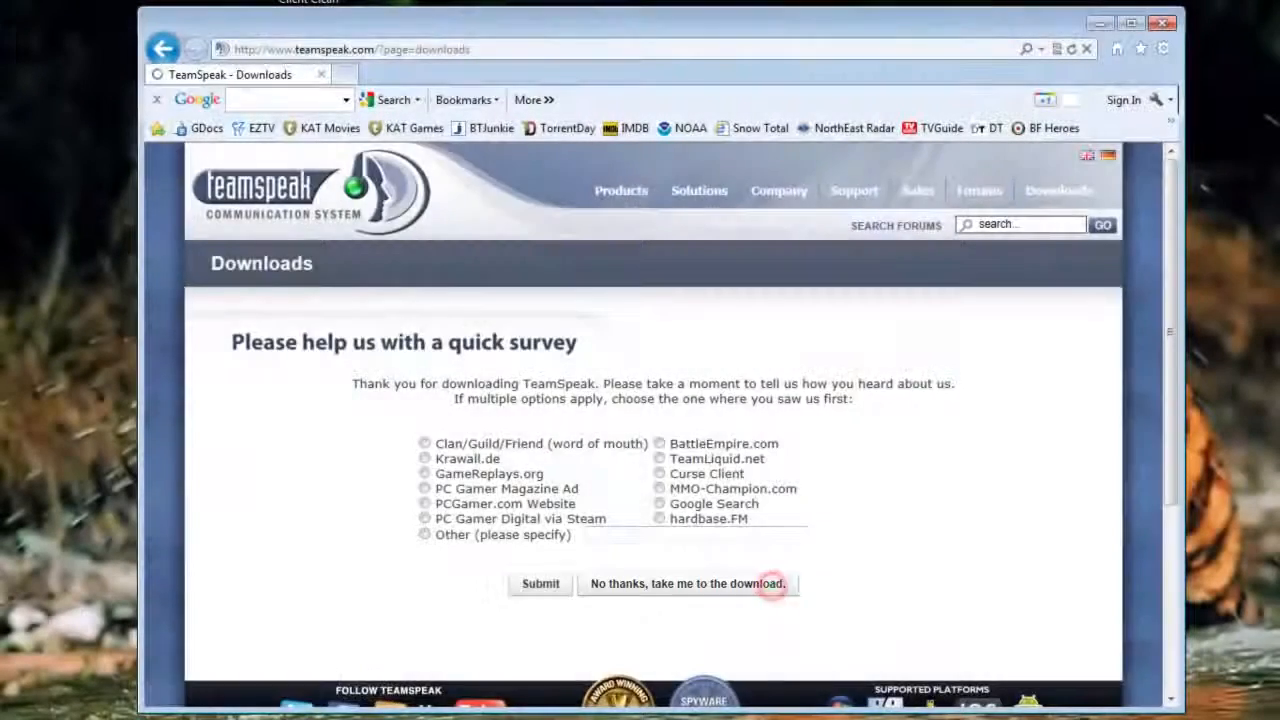
{"action": "left_click", "coordinate": [766, 584]}
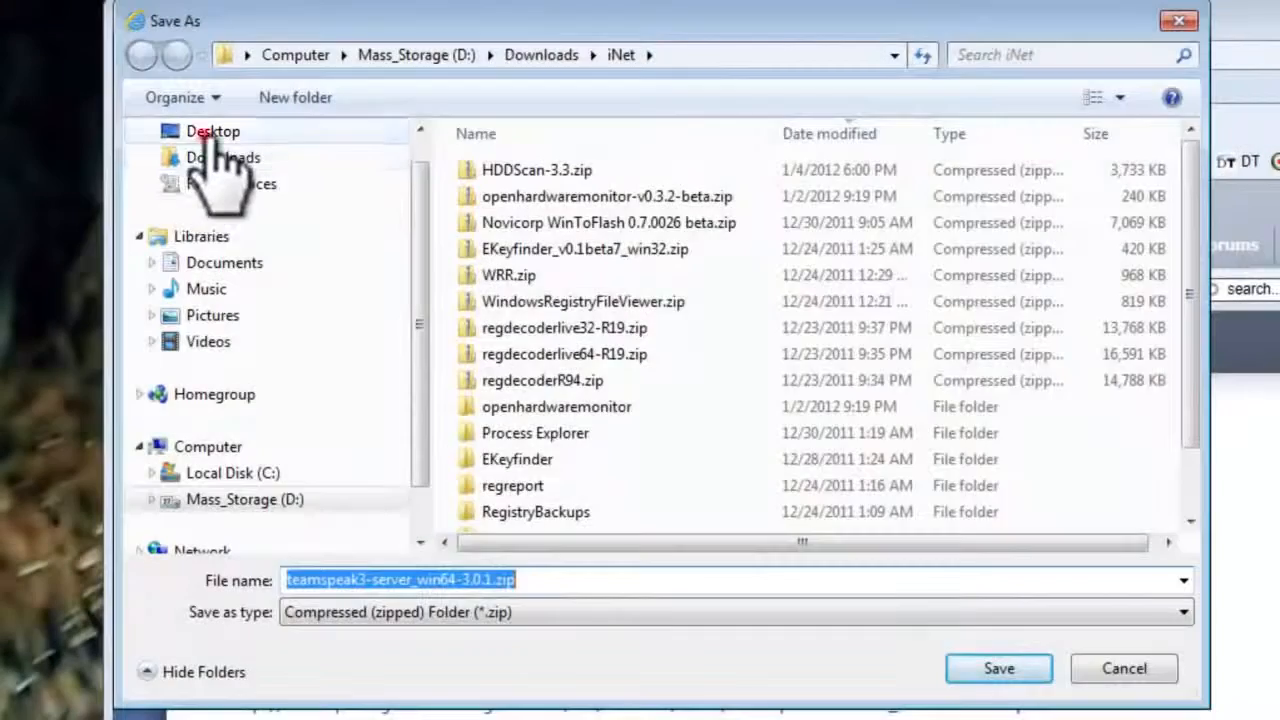
{"action": "left_click", "coordinate": [200, 132]}
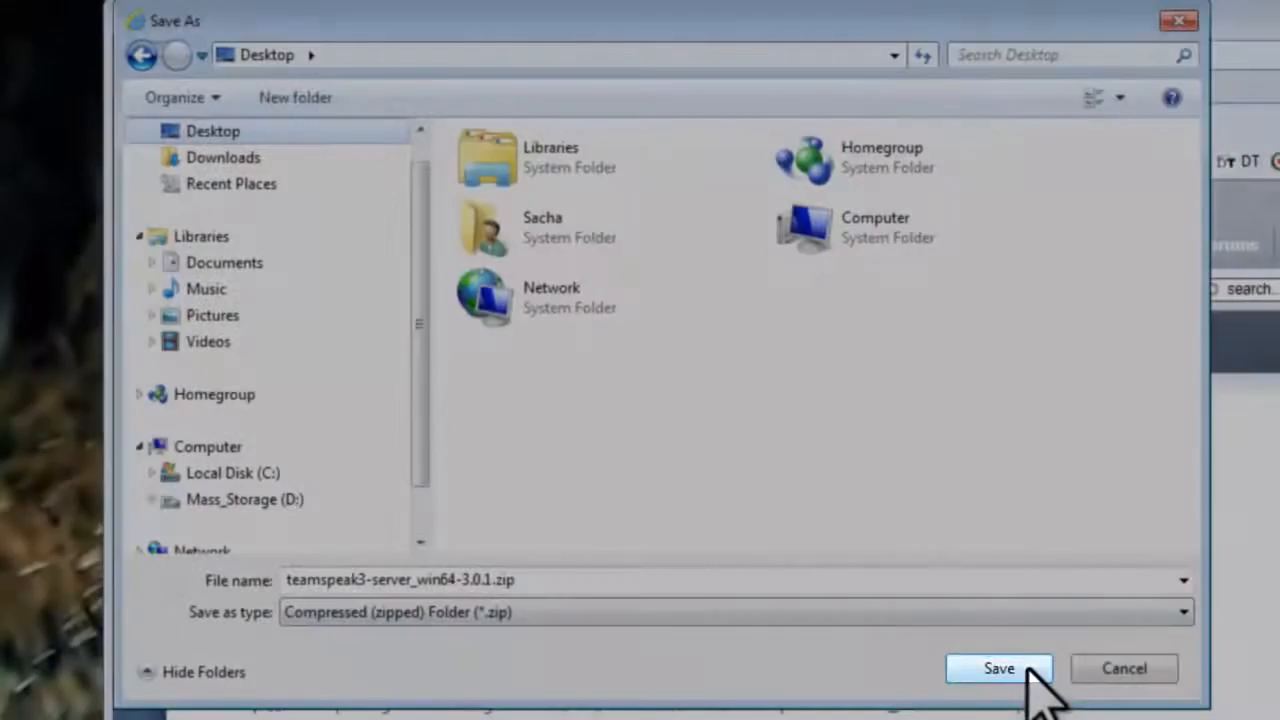
{"action": "left_click", "coordinate": [1000, 668]}
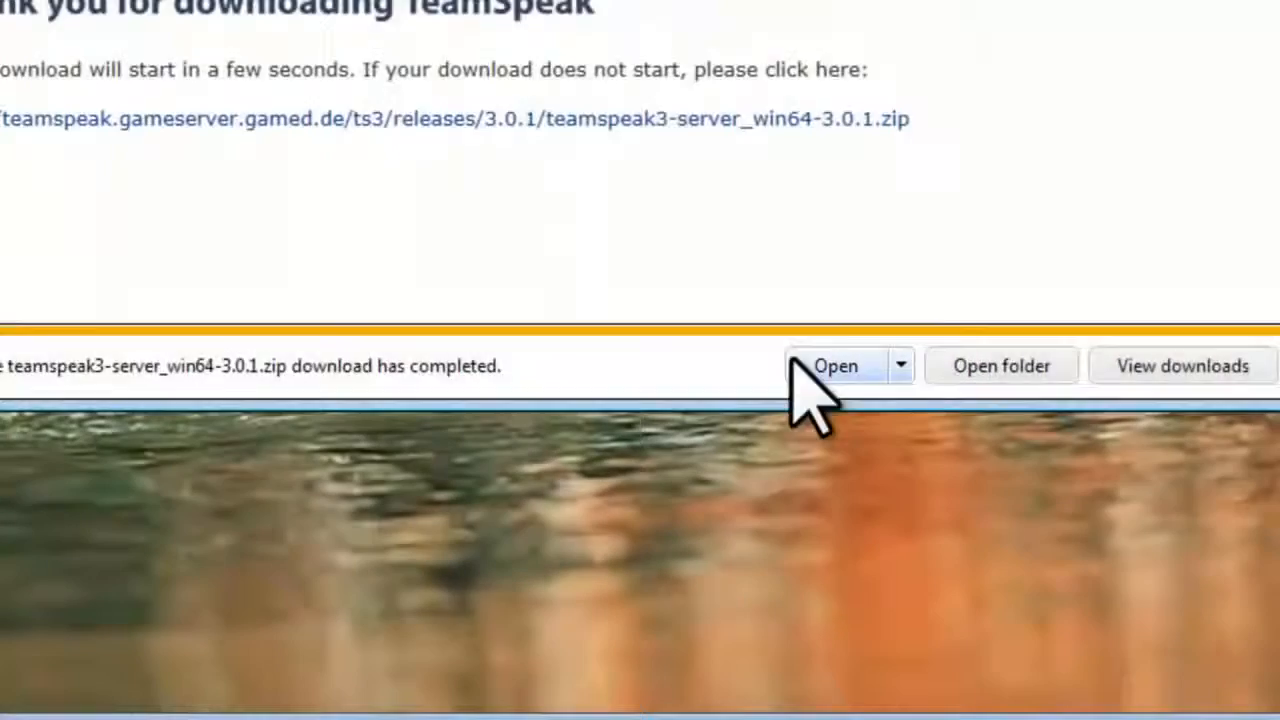
Step: Extract all files from the server zip with C:\Program Files chosen as the destination folder
{"action": "left_click", "coordinate": [805, 364]}
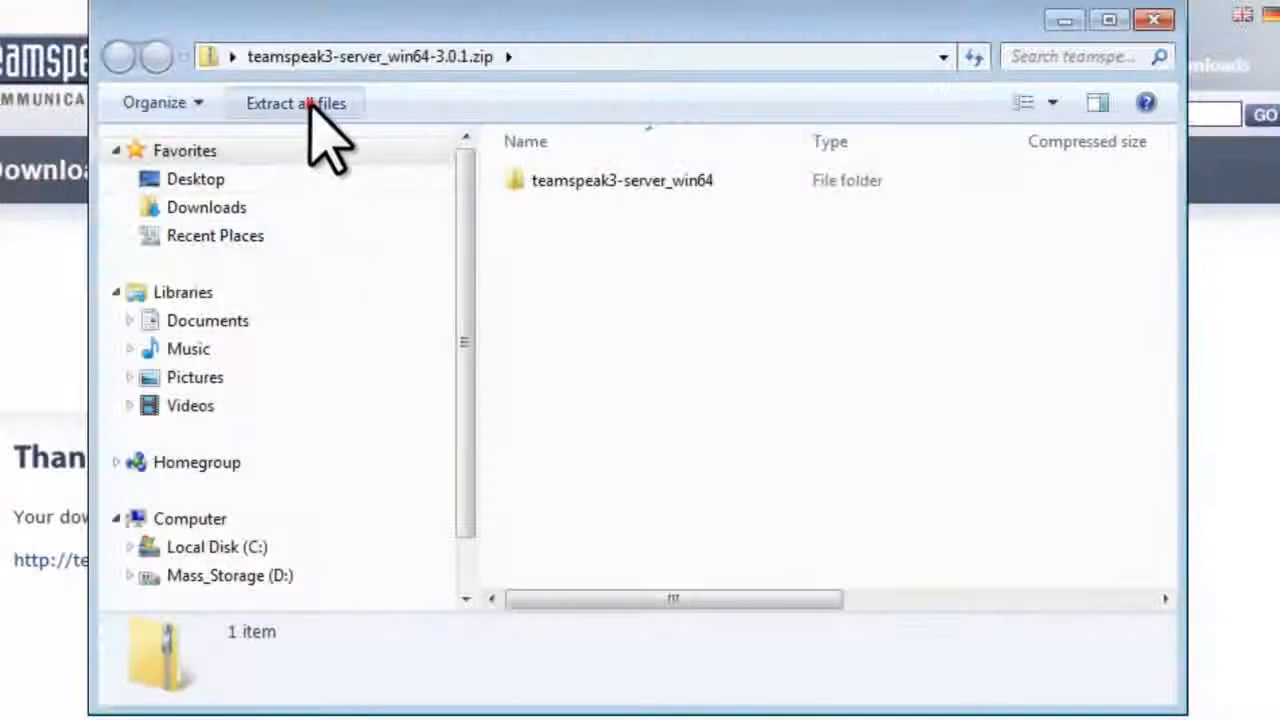
{"action": "left_click", "coordinate": [300, 104]}
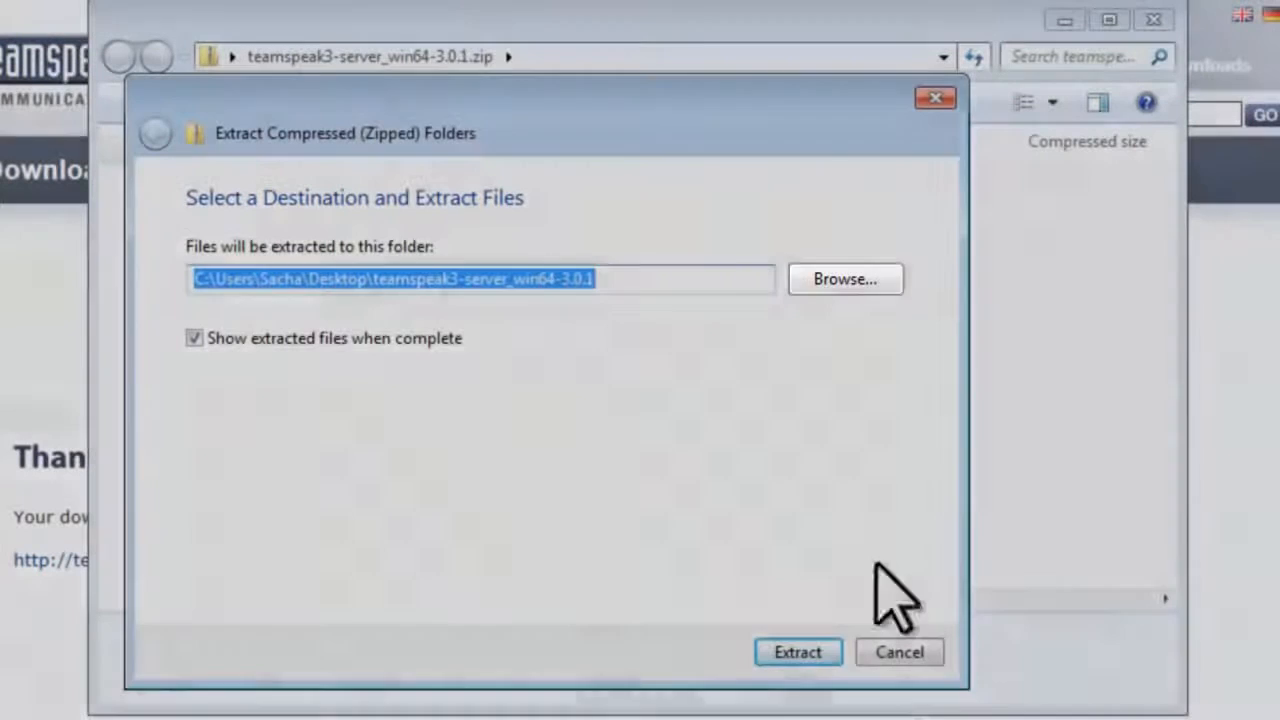
{"action": "left_click", "coordinate": [880, 279]}
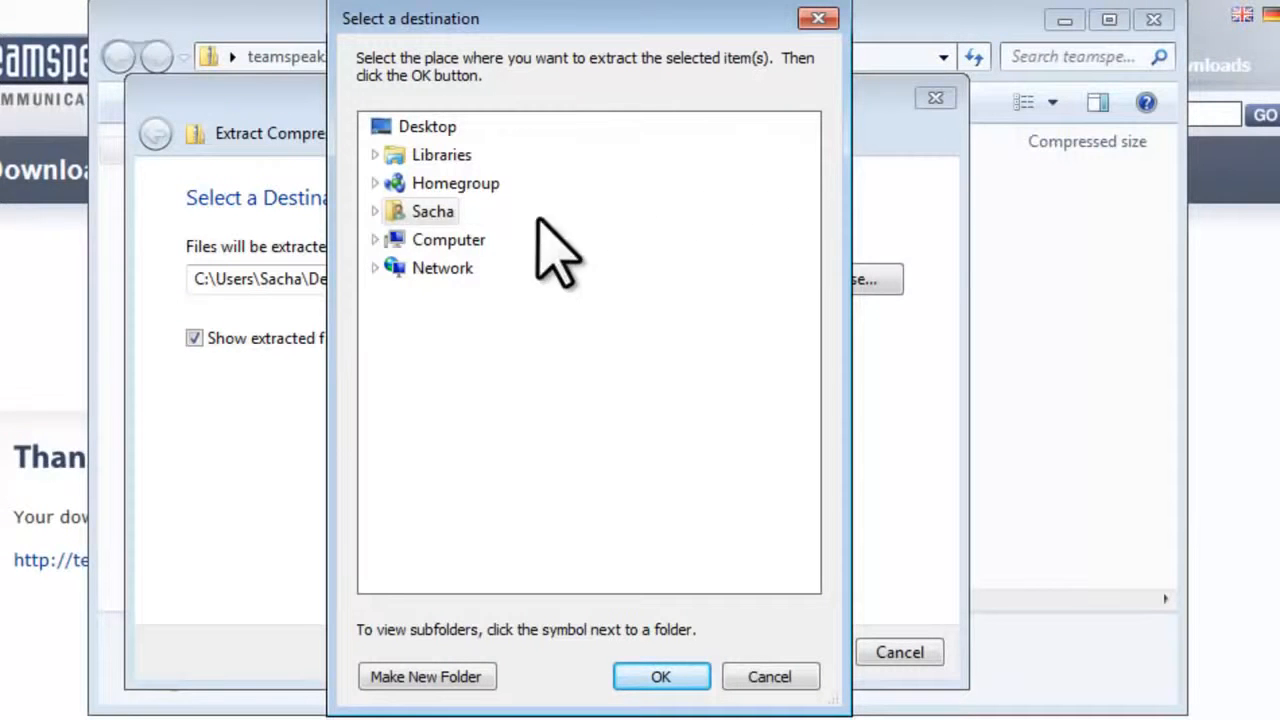
{"action": "left_click", "coordinate": [374, 240]}
{"action": "left_click", "coordinate": [386, 295]}
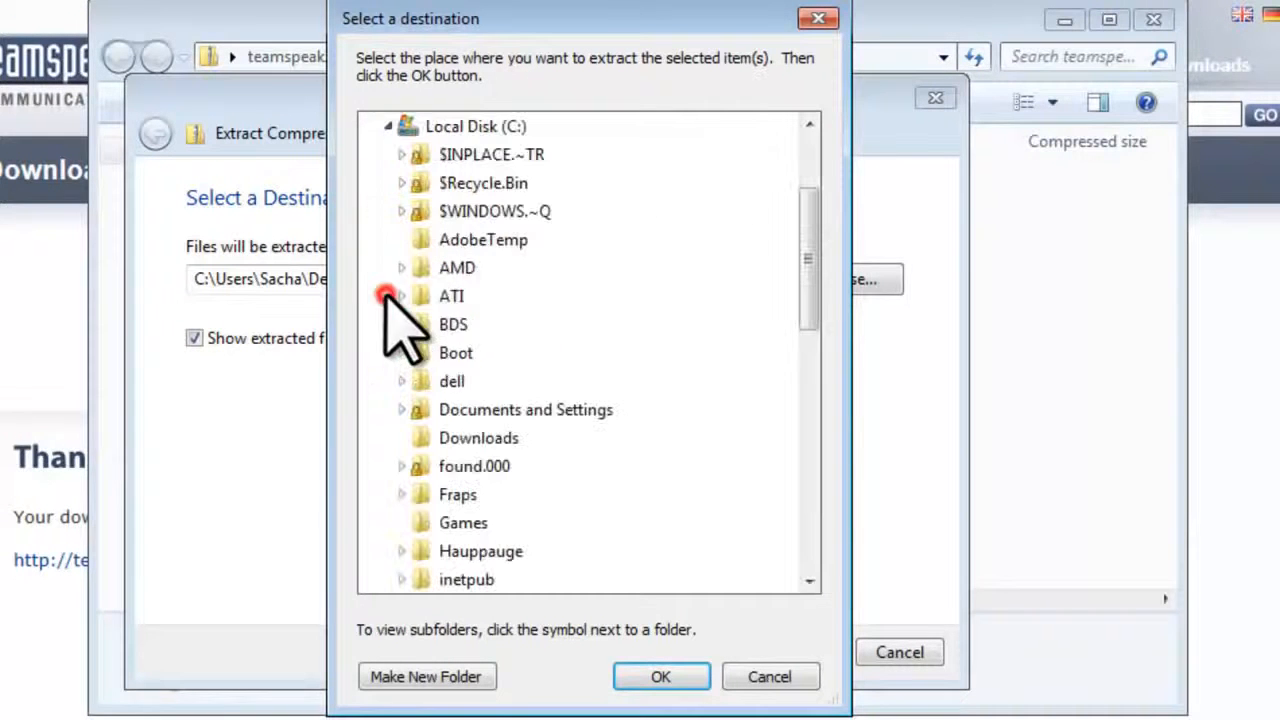
{"action": "left_click_drag", "start_coordinate": [809, 292], "coordinate": [818, 405]}
{"action": "left_click", "coordinate": [505, 410]}
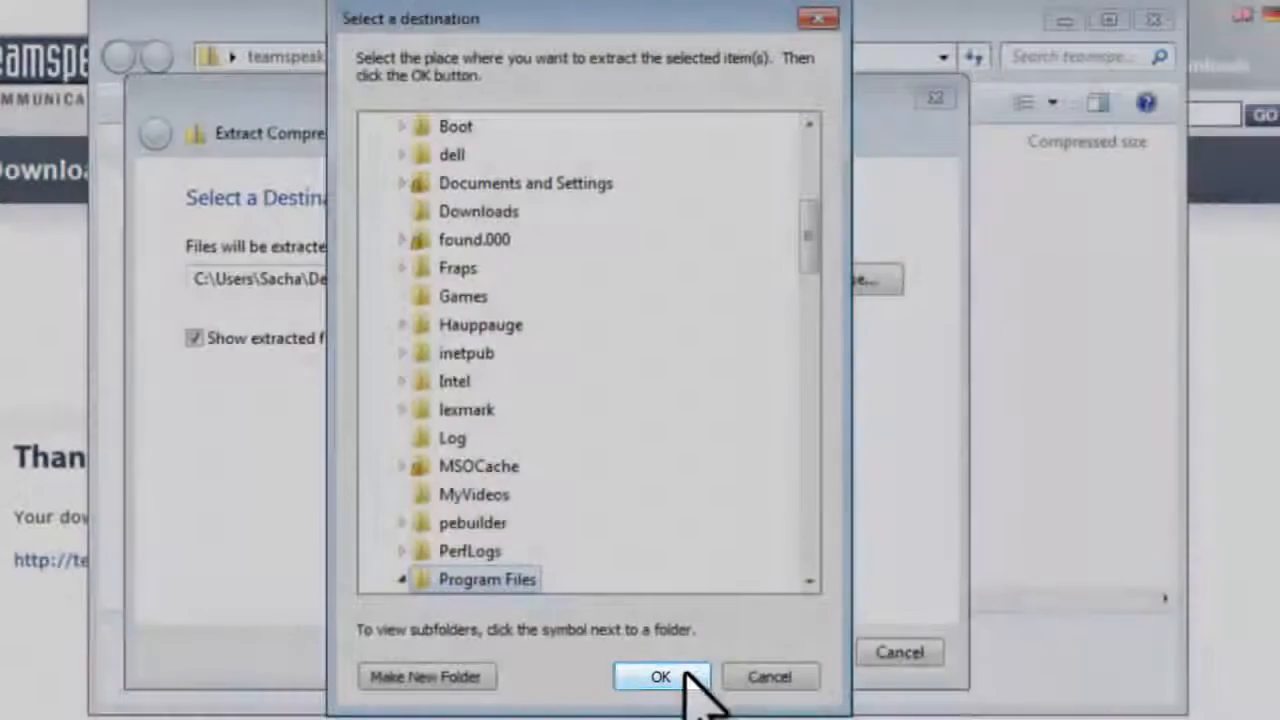
{"action": "left_click", "coordinate": [685, 672]}
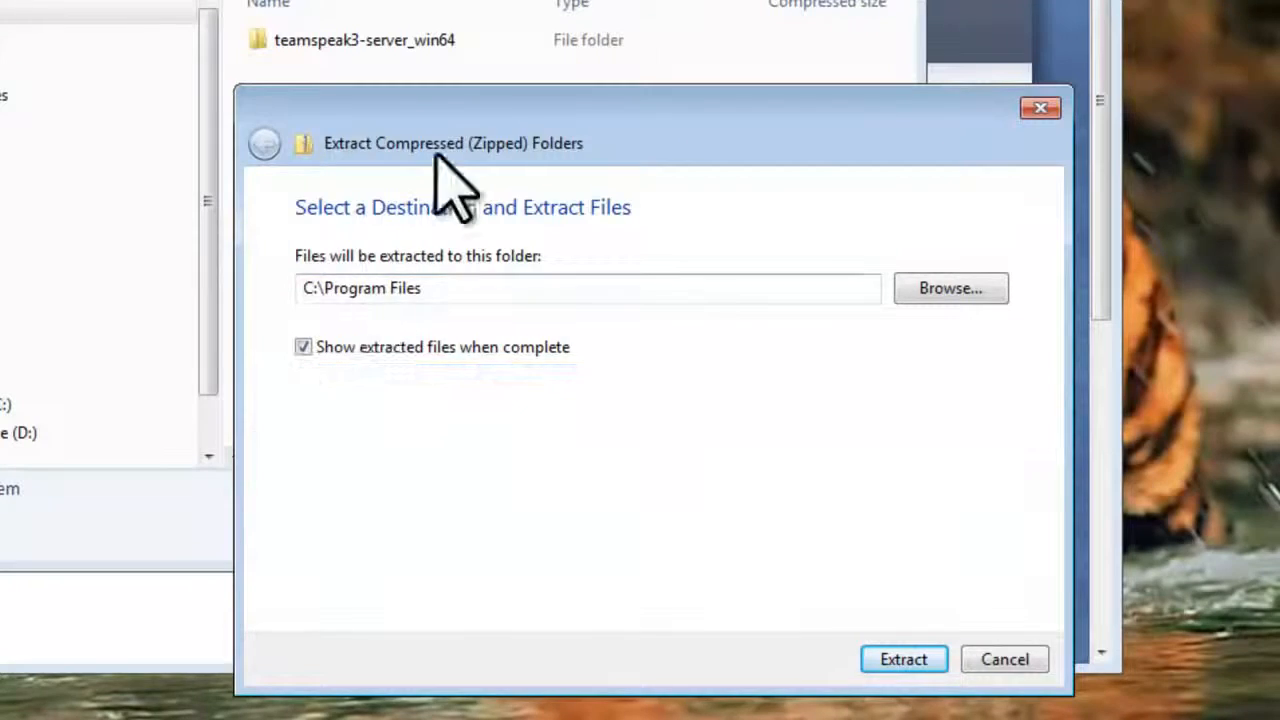
{"action": "left_click_drag", "start_coordinate": [508, 113], "coordinate": [399, 30]}
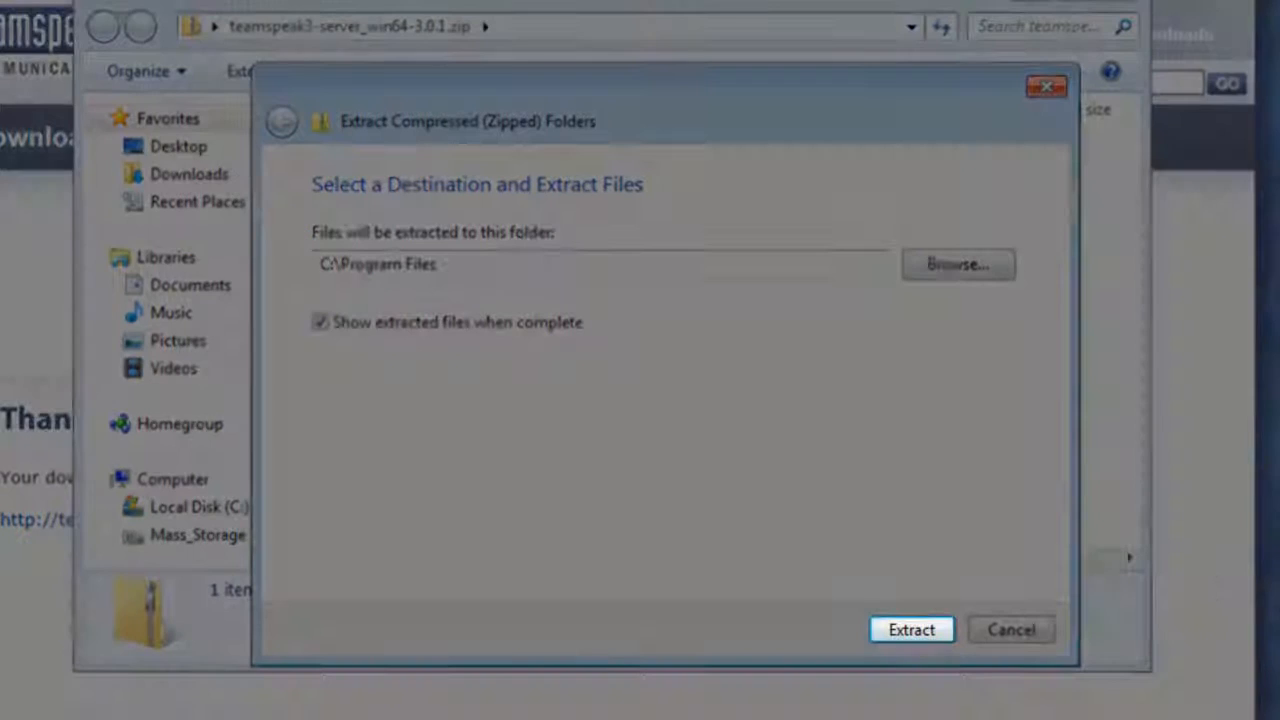
{"action": "left_click", "coordinate": [928, 628]}
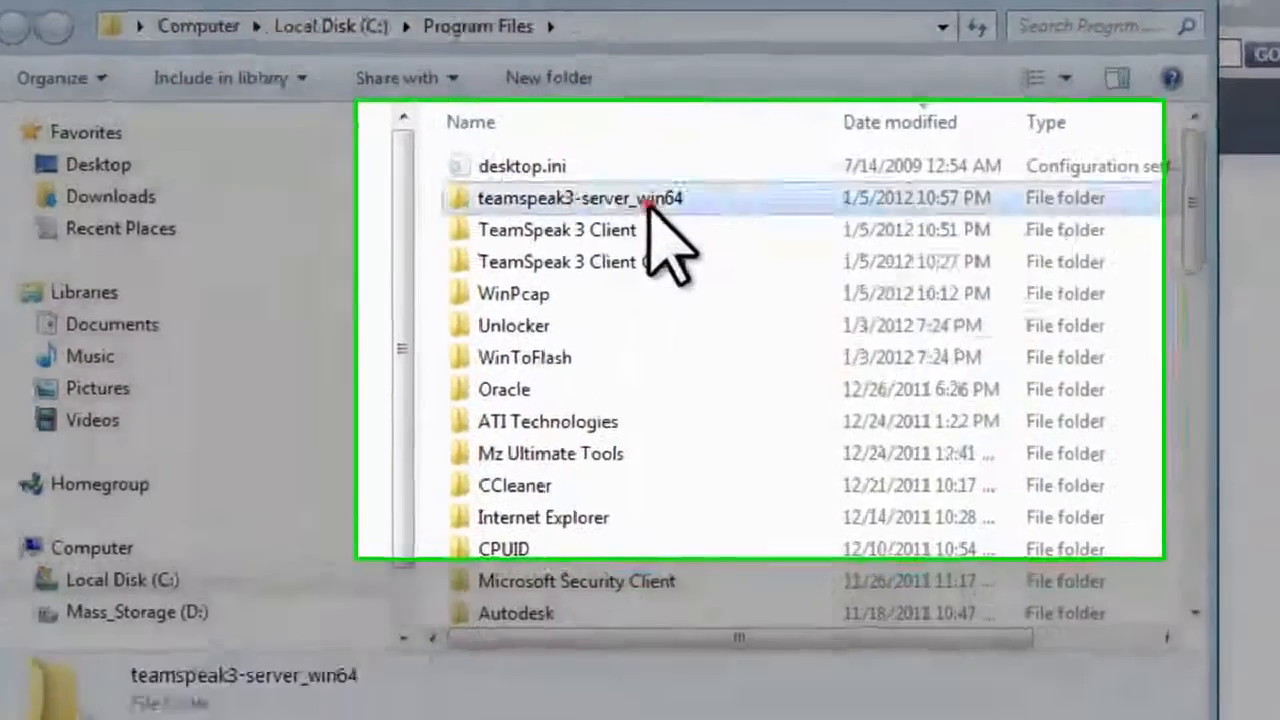
Step: Create a shortcut to ts3server_win64.exe in teamspeak3-server_win64 and rename it 'TeamSpeak Server'
{"action": "double_click", "coordinate": [712, 212]}
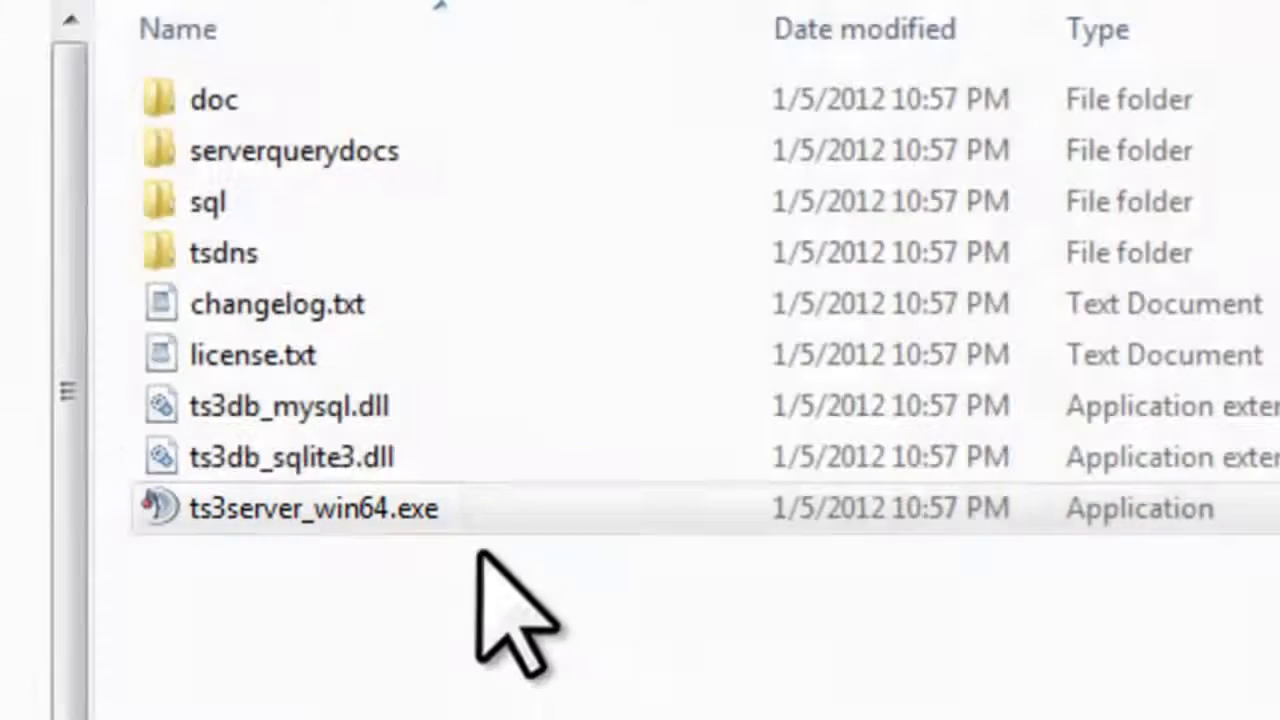
{"action": "left_click", "coordinate": [434, 508]}
{"action": "right_click", "coordinate": [432, 508]}
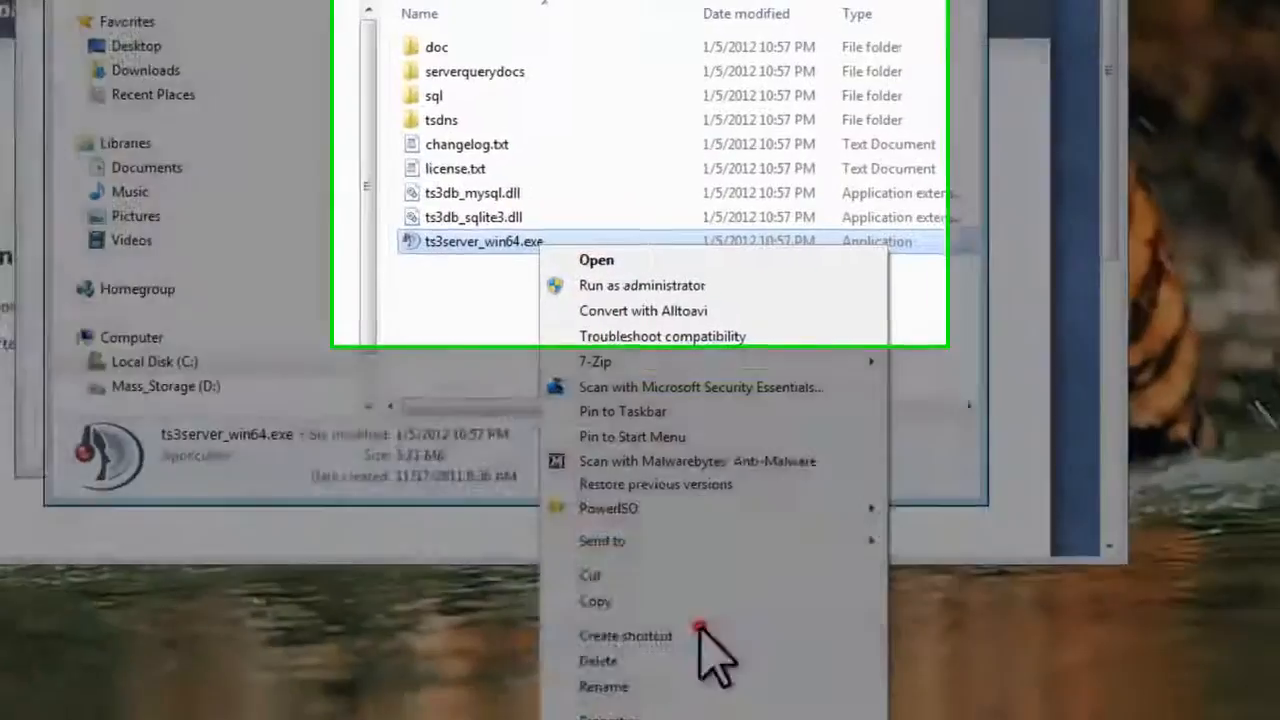
{"action": "left_click", "coordinate": [700, 630]}
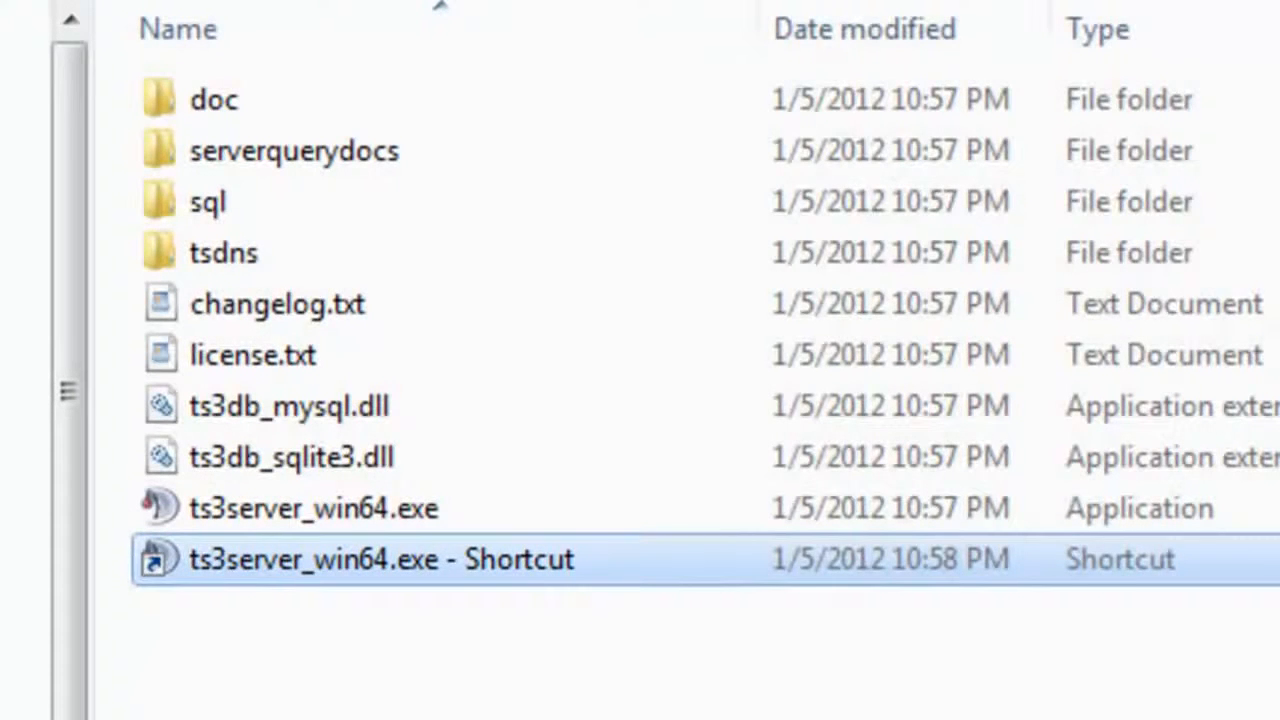
{"action": "right_click", "coordinate": [362, 587]}
{"action": "left_click", "coordinate": [490, 484]}
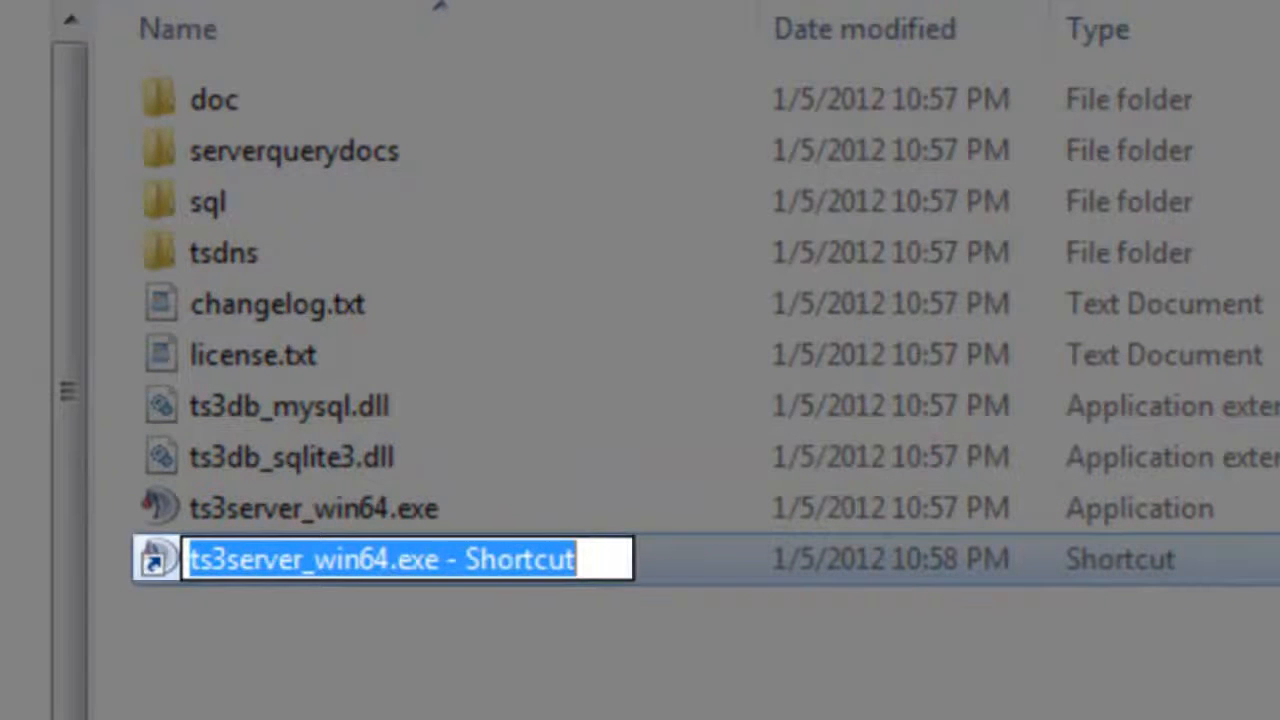
{"action": "type", "text": "TeamSpeak "}
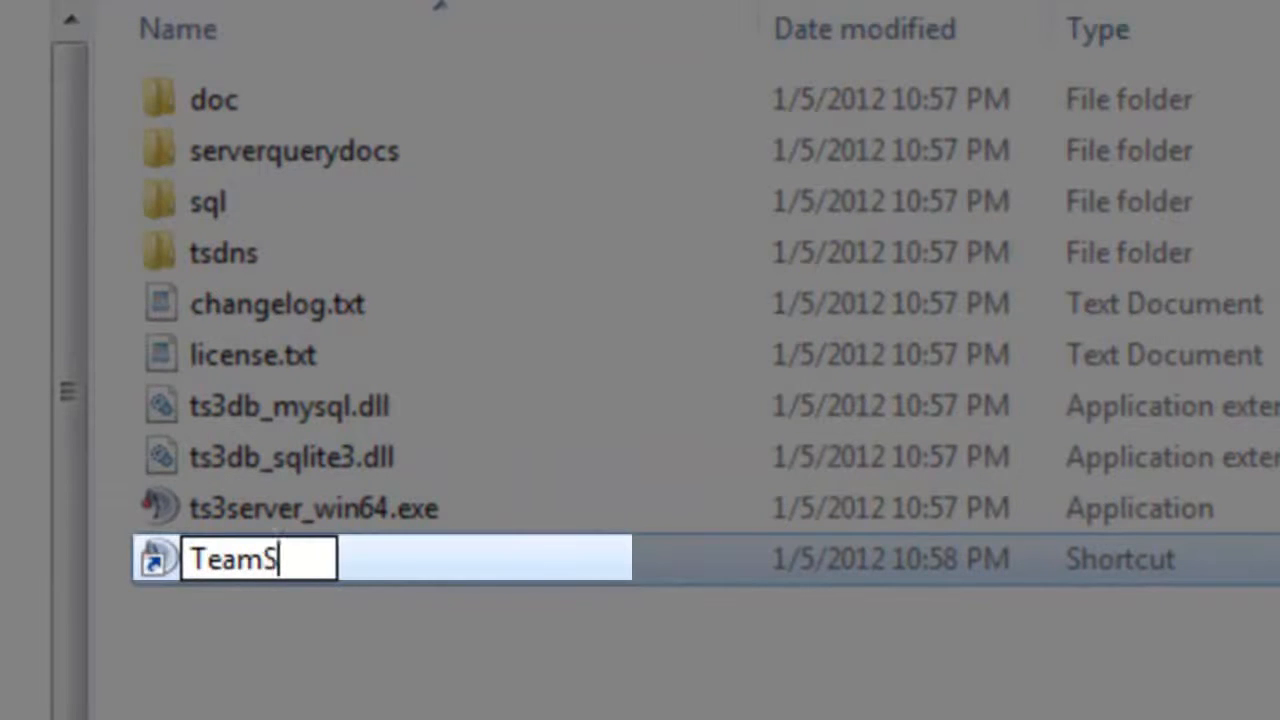
{"action": "type", "text": "Server"}
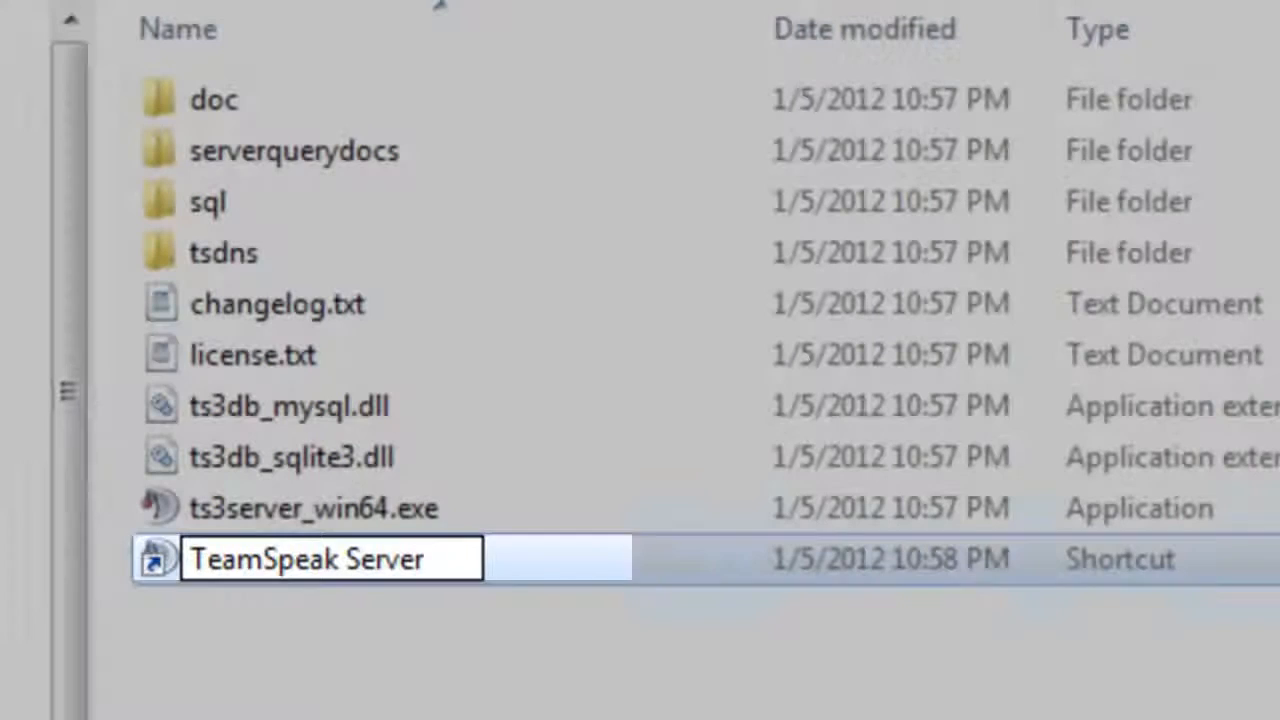
{"action": "key", "text": "Return"}
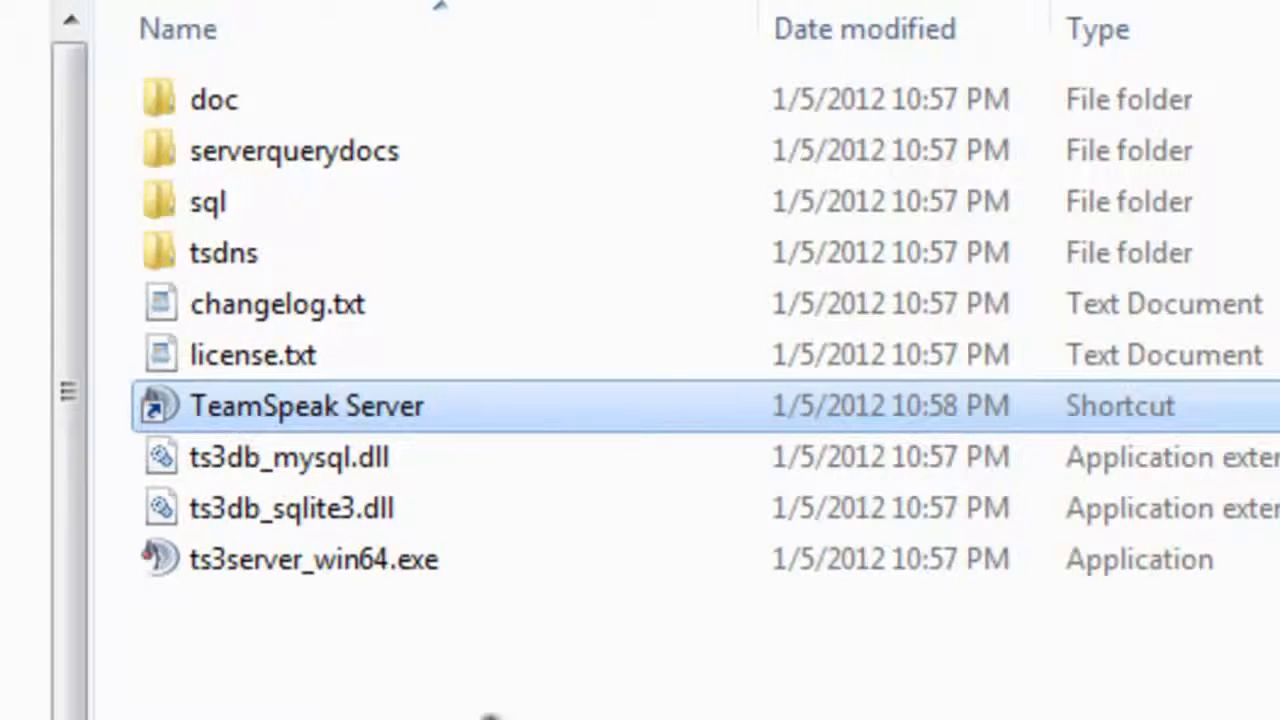
Step: Cut the TeamSpeak Server shortcut and paste it onto the desktop
{"action": "right_click", "coordinate": [293, 409]}
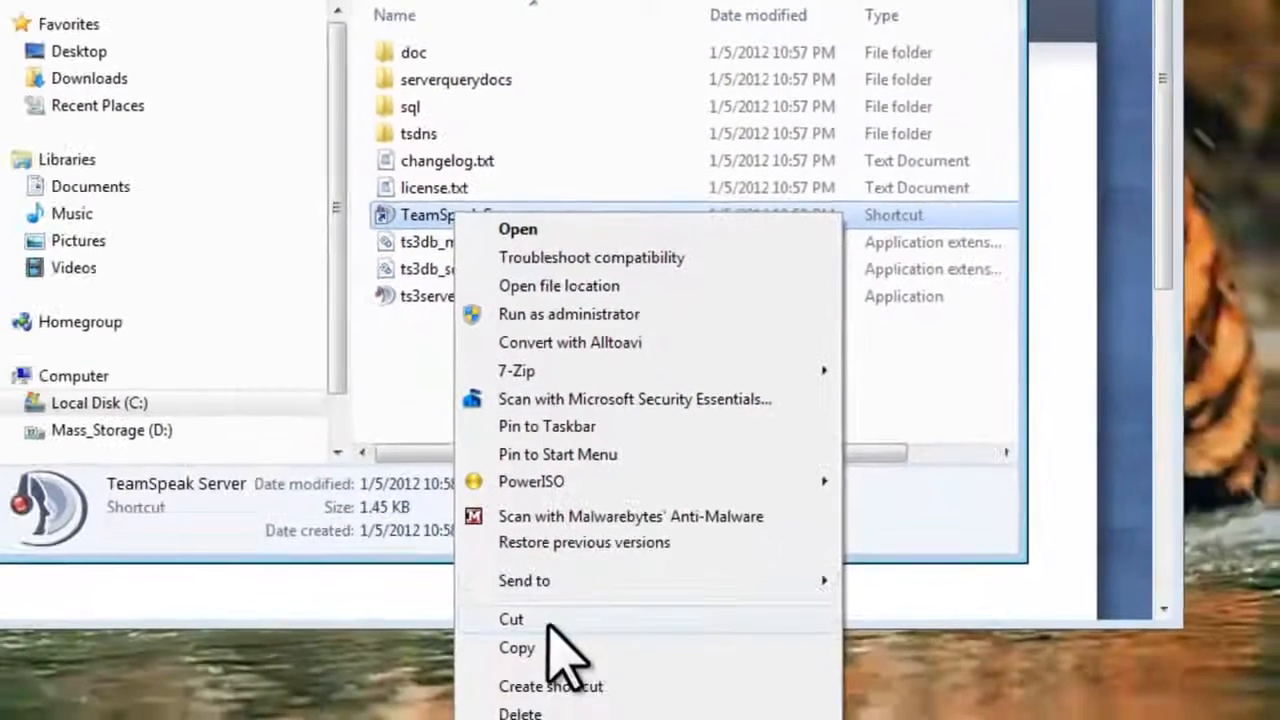
{"action": "left_click", "coordinate": [547, 626]}
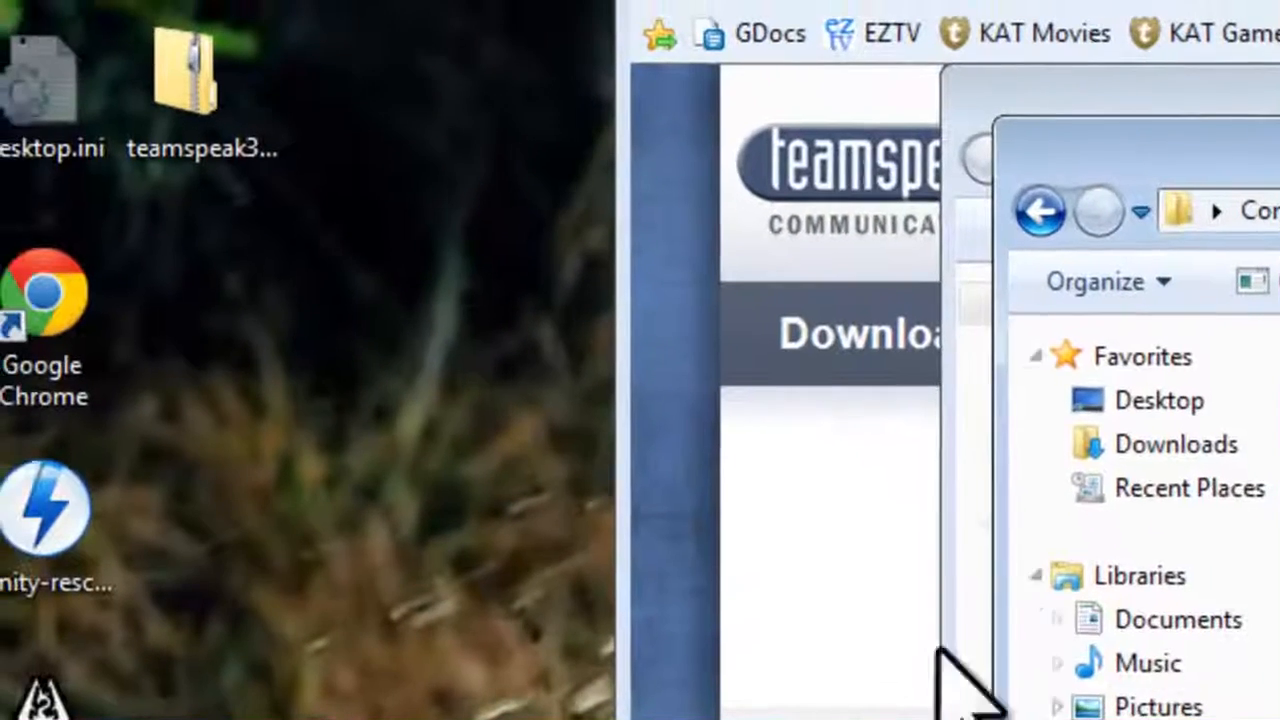
{"action": "right_click", "coordinate": [398, 340]}
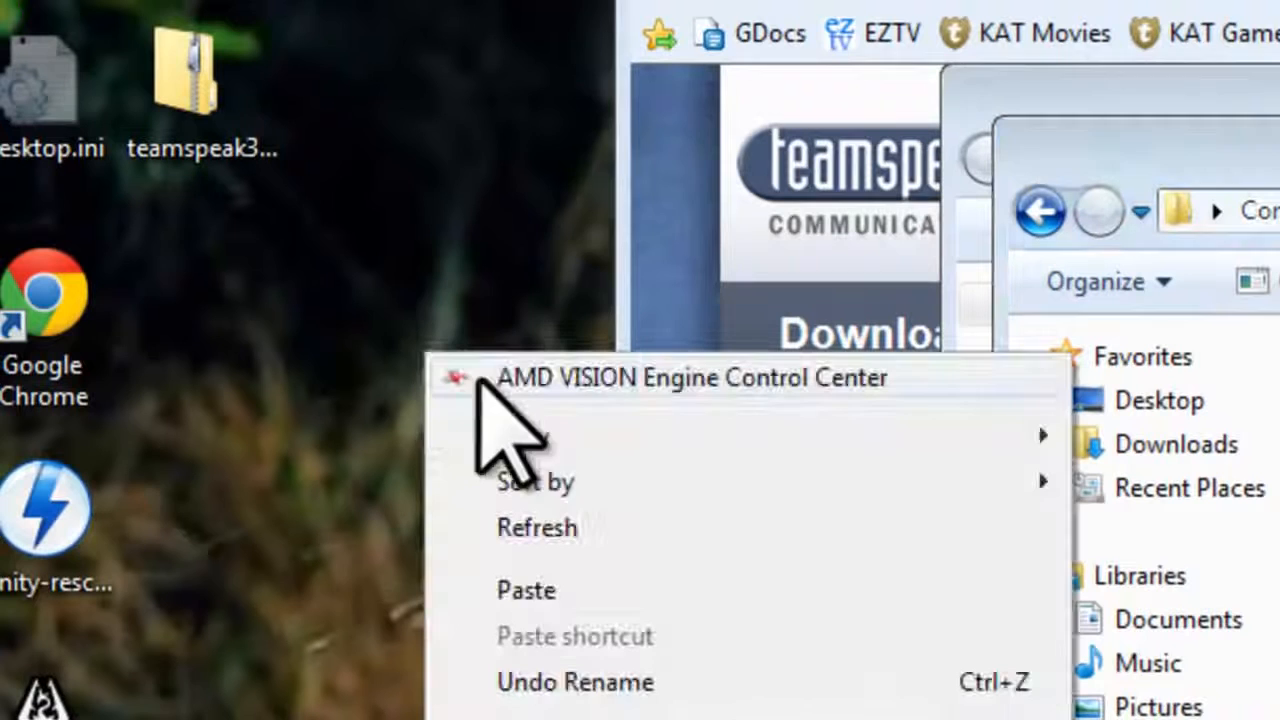
{"action": "left_click", "coordinate": [543, 590]}
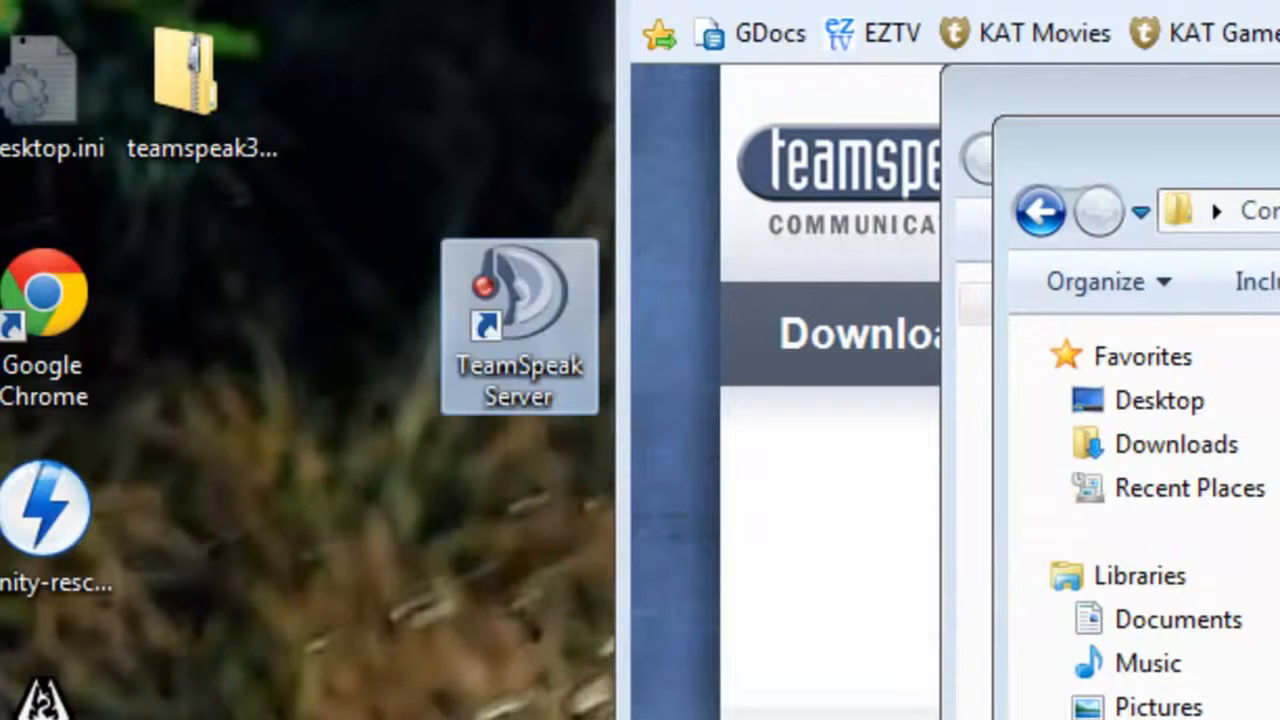
{"action": "left_click", "coordinate": [520, 530]}
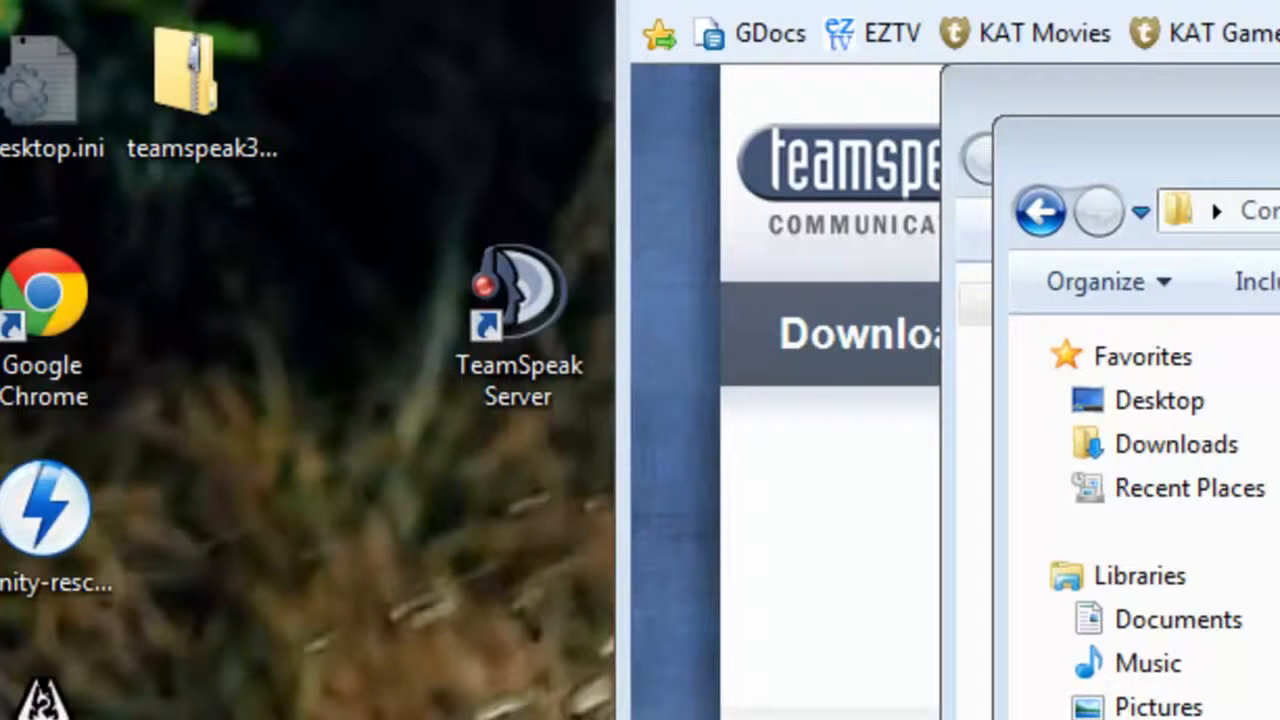
Step: Run the TeamSpeak Server shortcut with 'Always ask before opening this file' unticked
{"action": "double_click", "coordinate": [514, 371]}
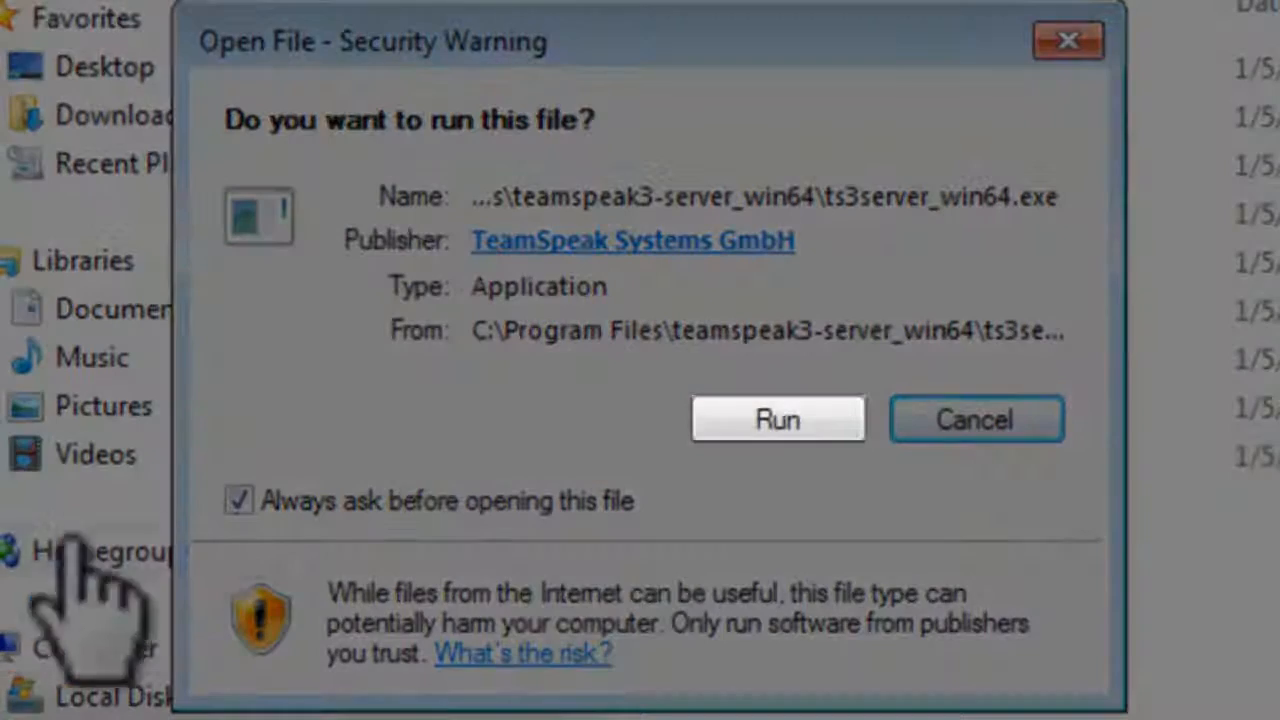
{"action": "left_click", "coordinate": [237, 499]}
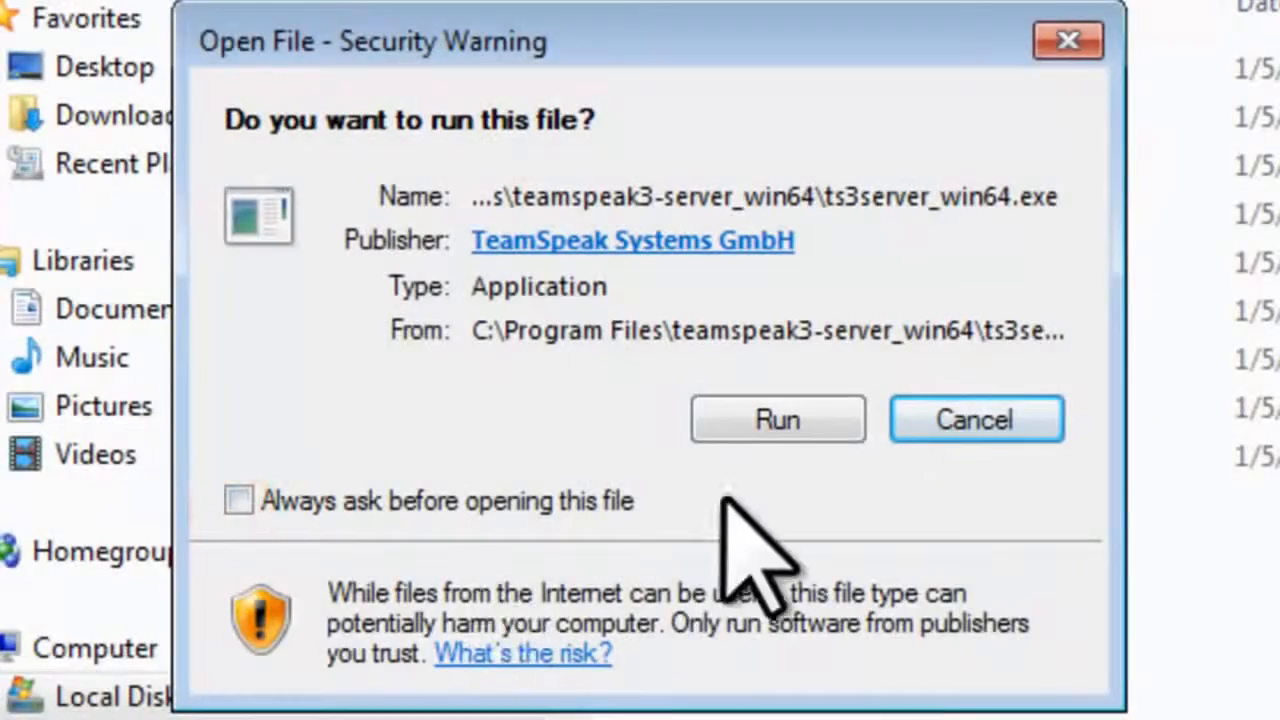
{"action": "left_click", "coordinate": [778, 435]}
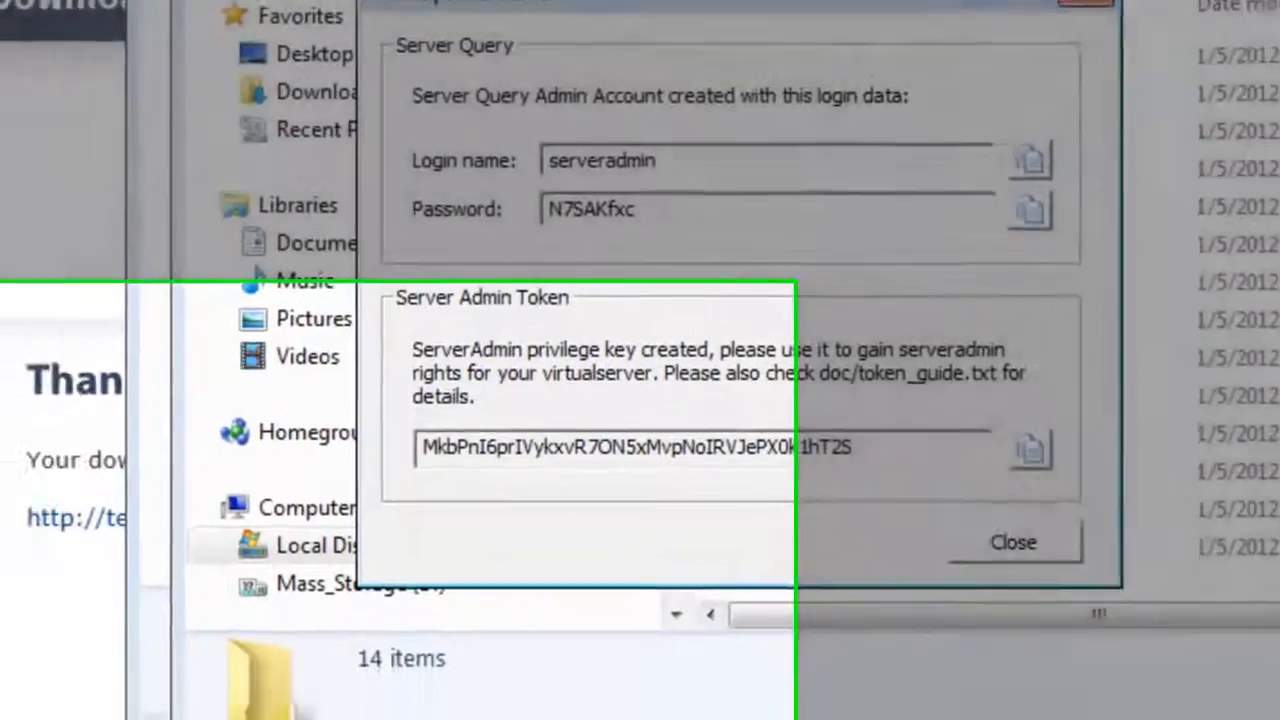
Step: Open Notepad from Start > All Programs > Accessories and paste the server query login name
{"action": "left_click", "coordinate": [35, 695]}
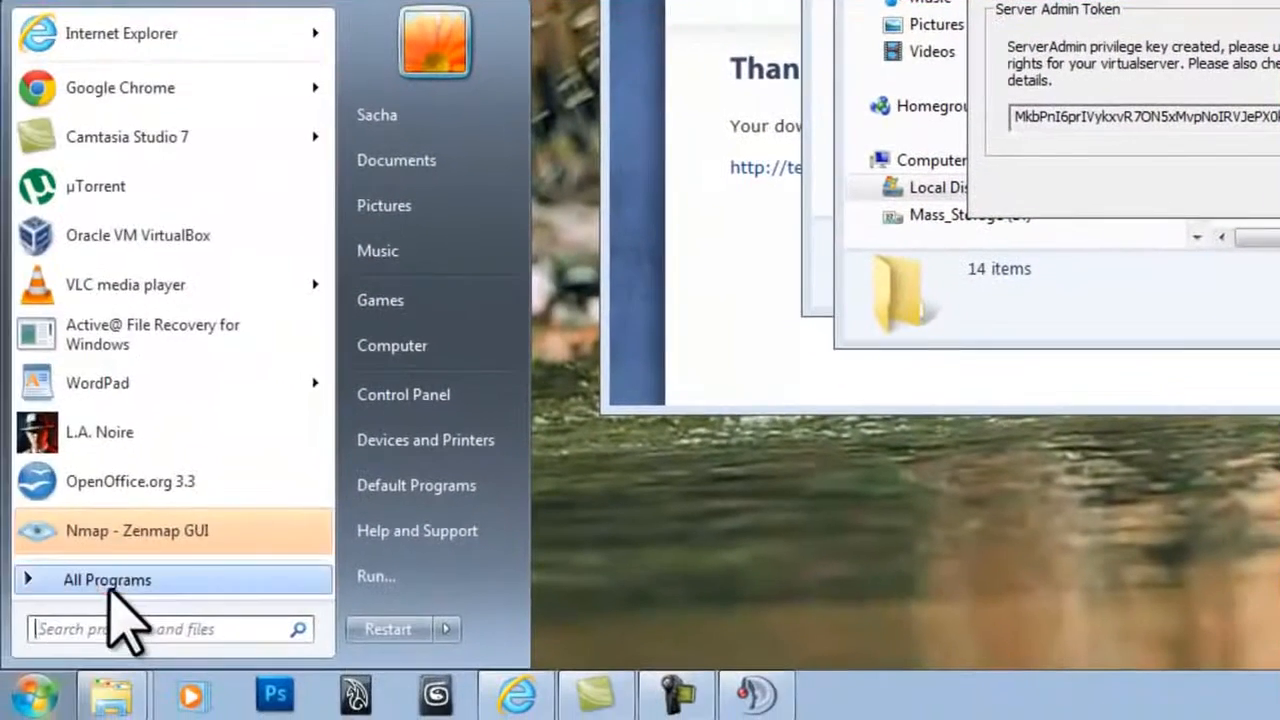
{"action": "left_click", "coordinate": [110, 582]}
{"action": "left_click_drag", "start_coordinate": [329, 88], "coordinate": [323, 196]}
{"action": "left_click", "coordinate": [118, 245]}
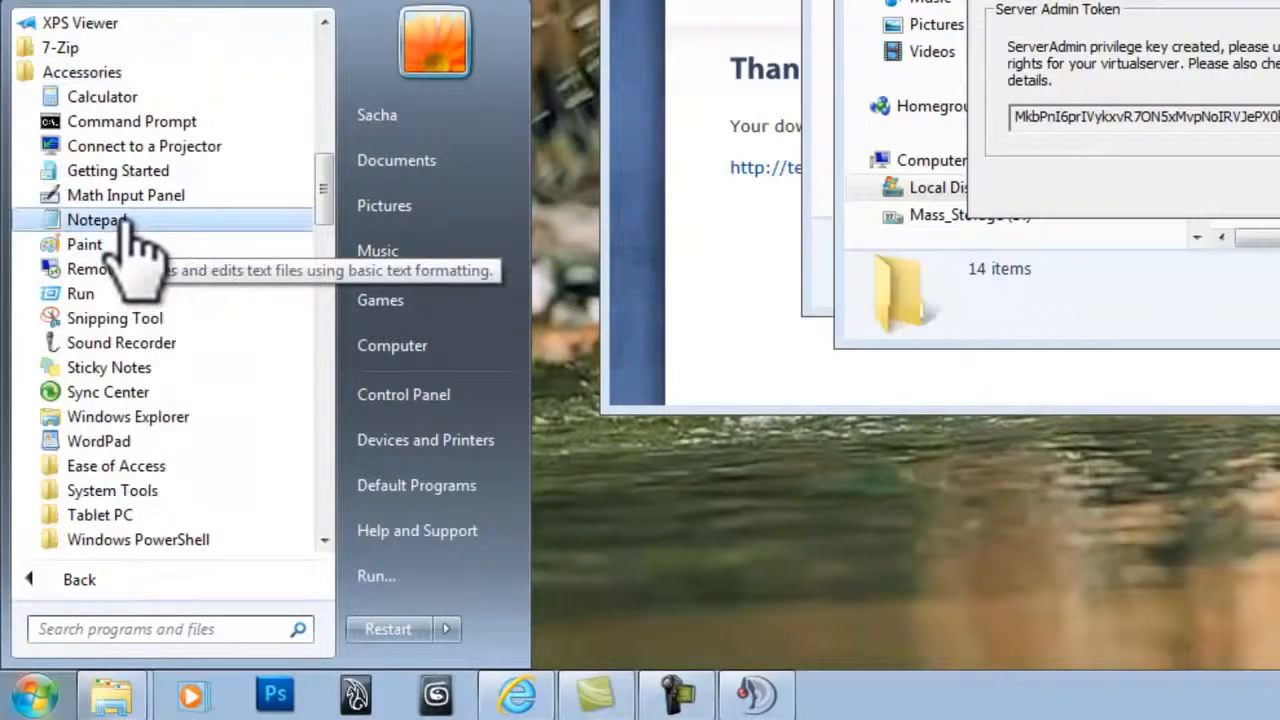
{"action": "left_click", "coordinate": [120, 220]}
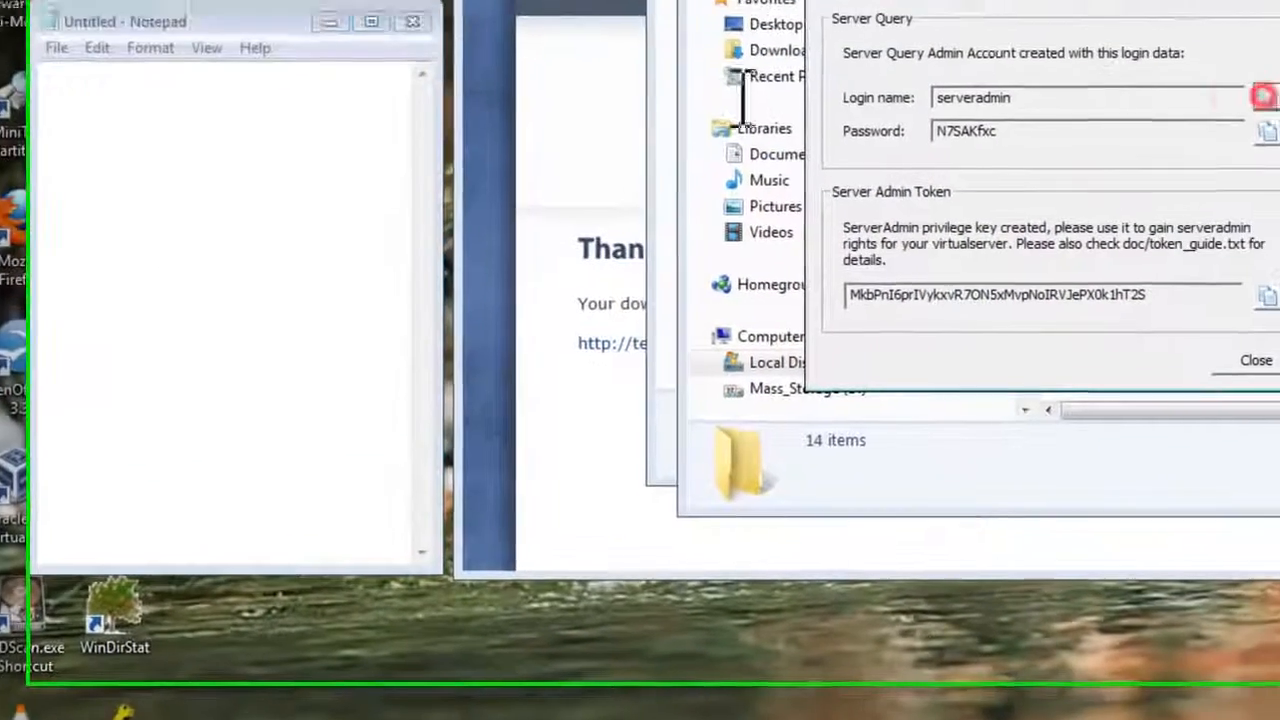
{"action": "key", "text": "ctrl+v"}
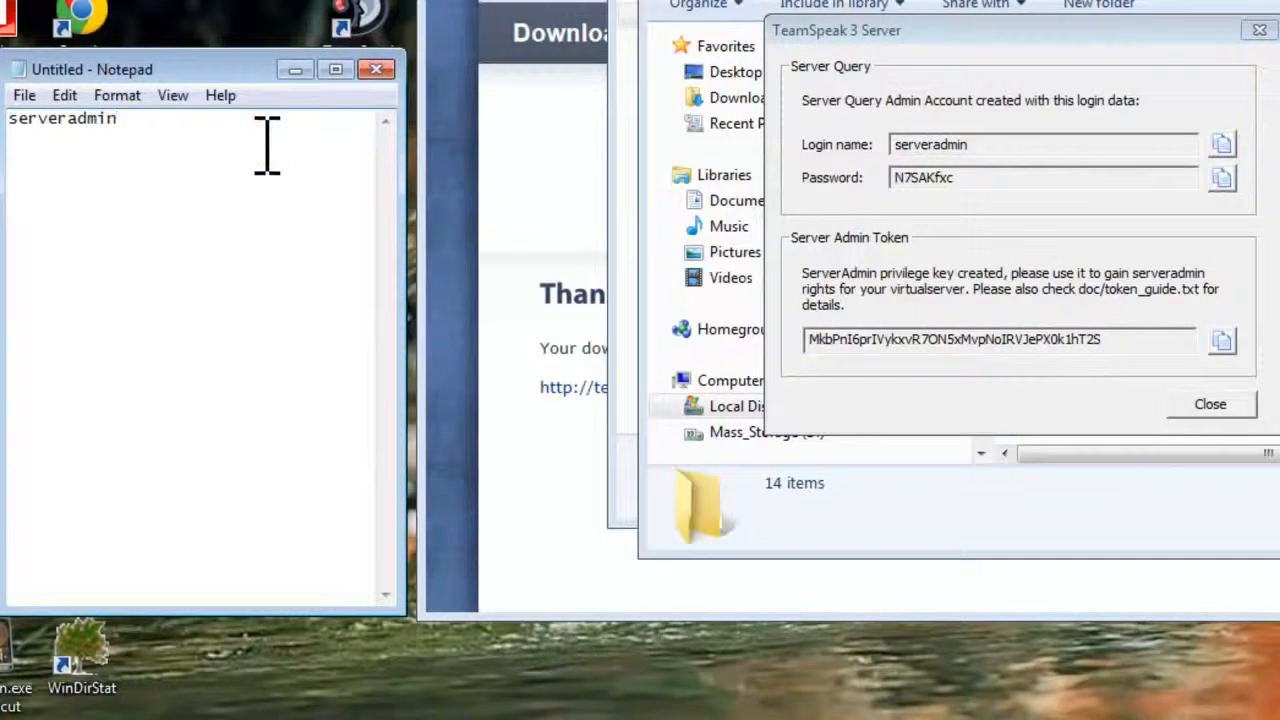
Step: Copy the generated password and server admin token and paste each on new lines in the note
{"action": "left_click", "coordinate": [1222, 177]}
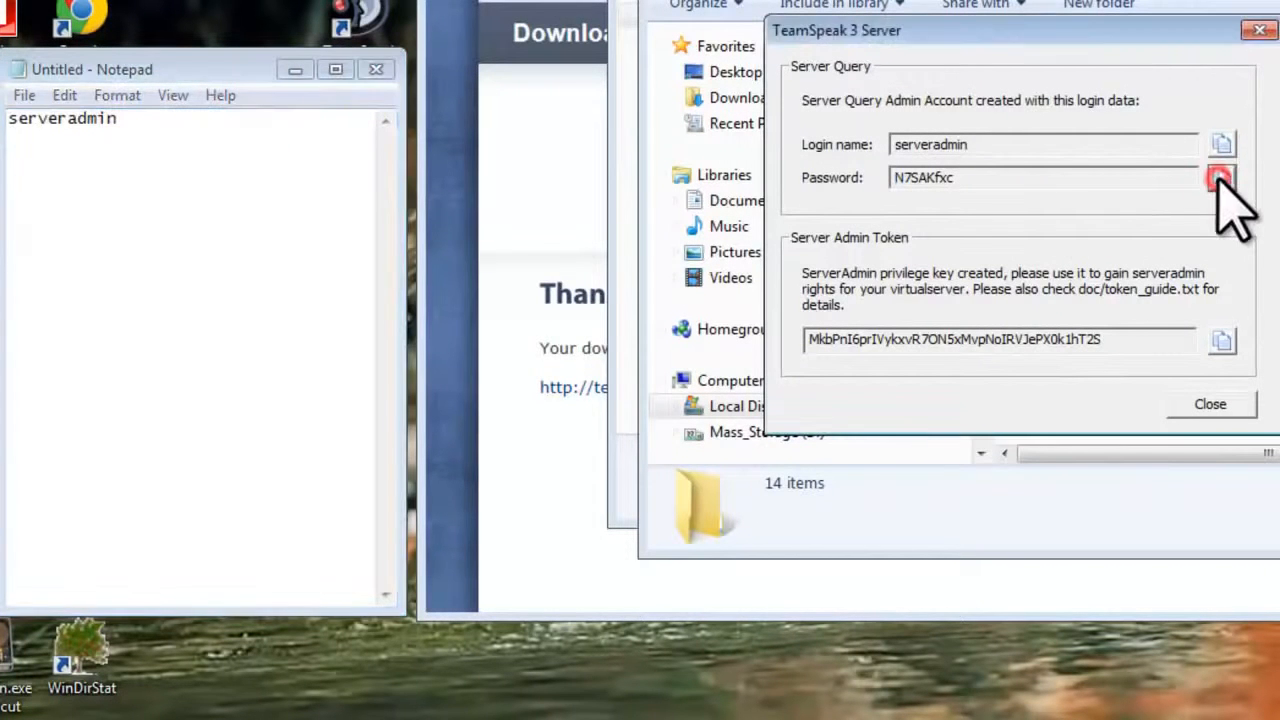
{"action": "left_click", "coordinate": [237, 213]}
{"action": "key", "text": "Return"}
{"action": "key", "text": "ctrl+v"}
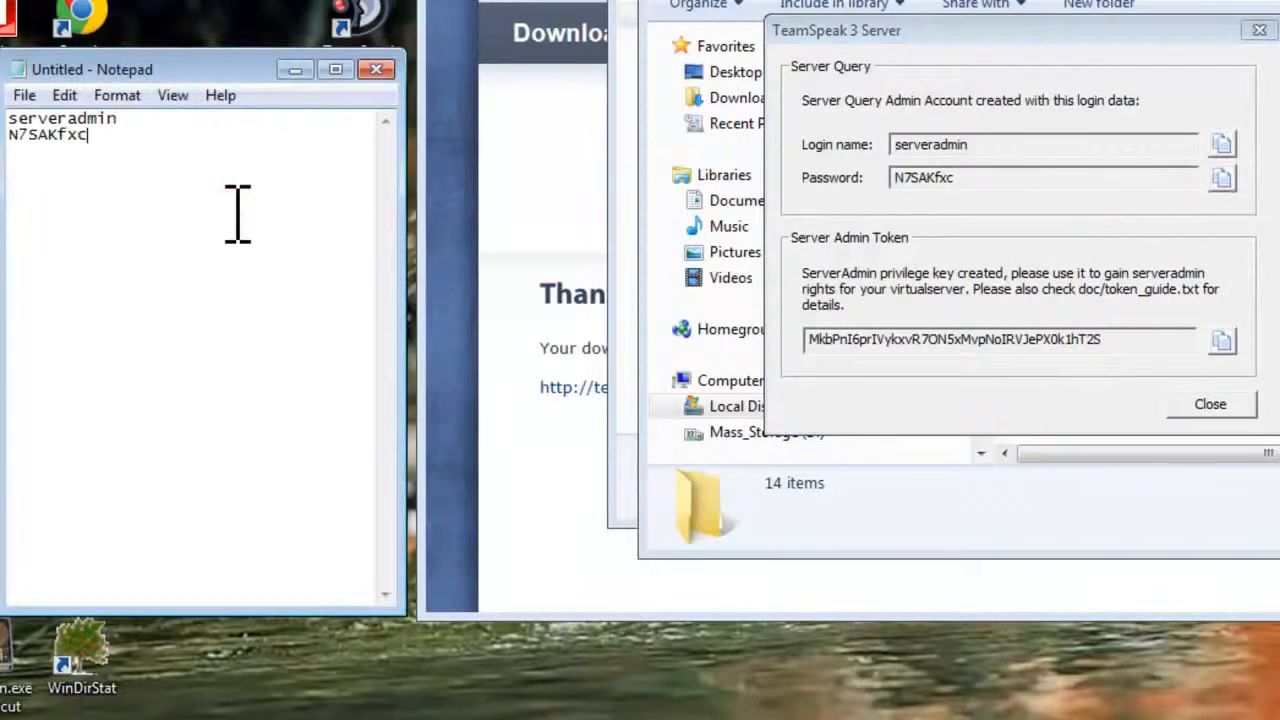
{"action": "left_click", "coordinate": [1222, 341]}
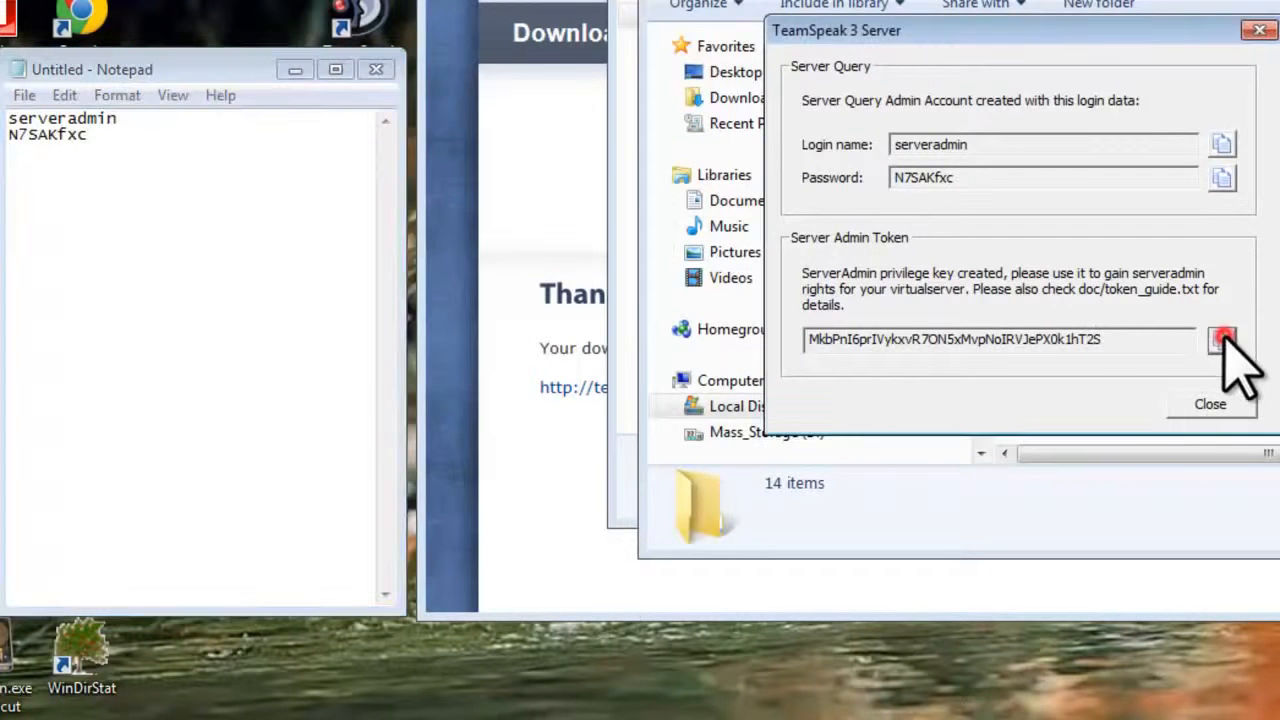
{"action": "left_click", "coordinate": [305, 230]}
{"action": "key", "text": "Return"}
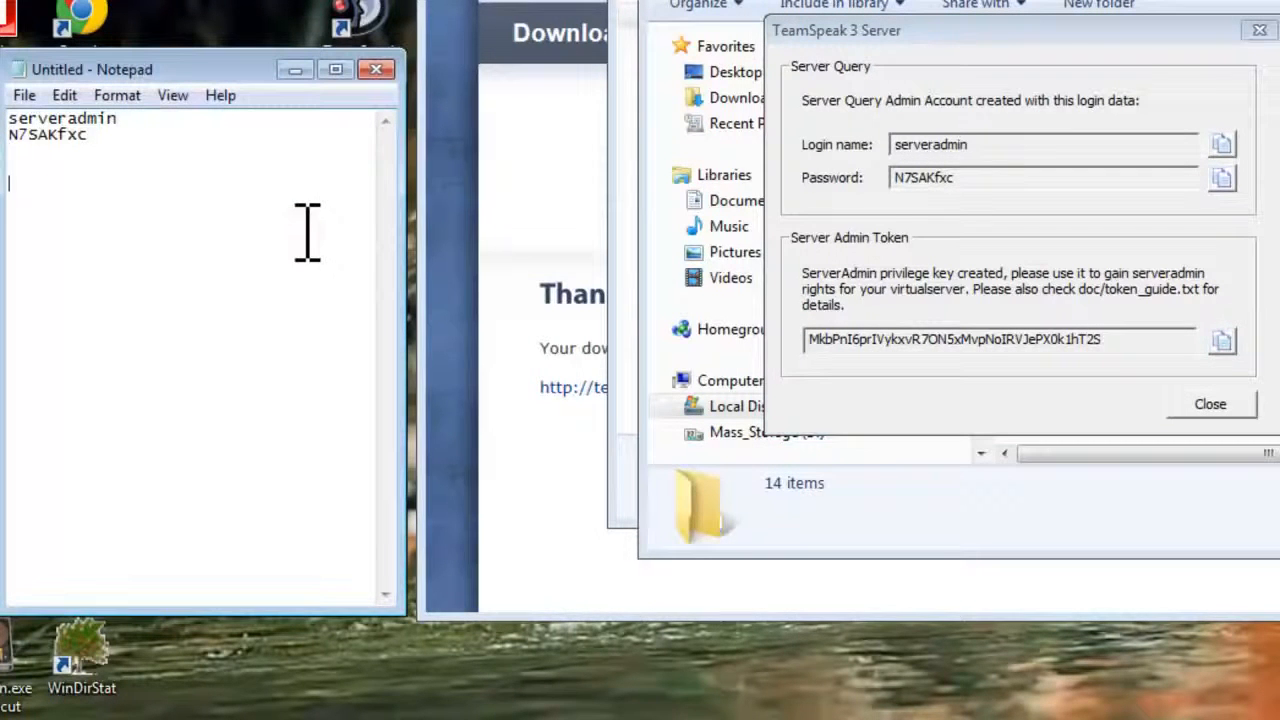
{"action": "key", "text": "ctrl+v"}
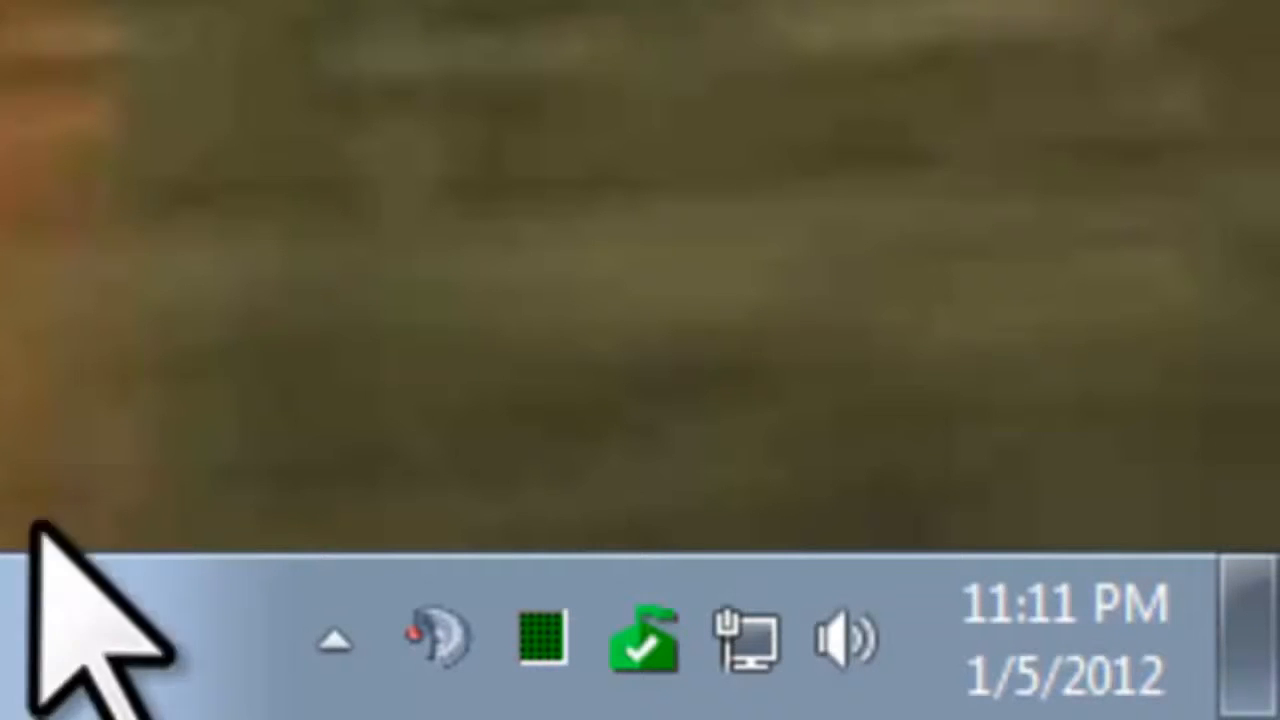
Step: Set TeamSpeak 3 Server to 'Show icon and notifications' in Notification Area Icons and confirm
{"action": "left_click", "coordinate": [362, 663]}
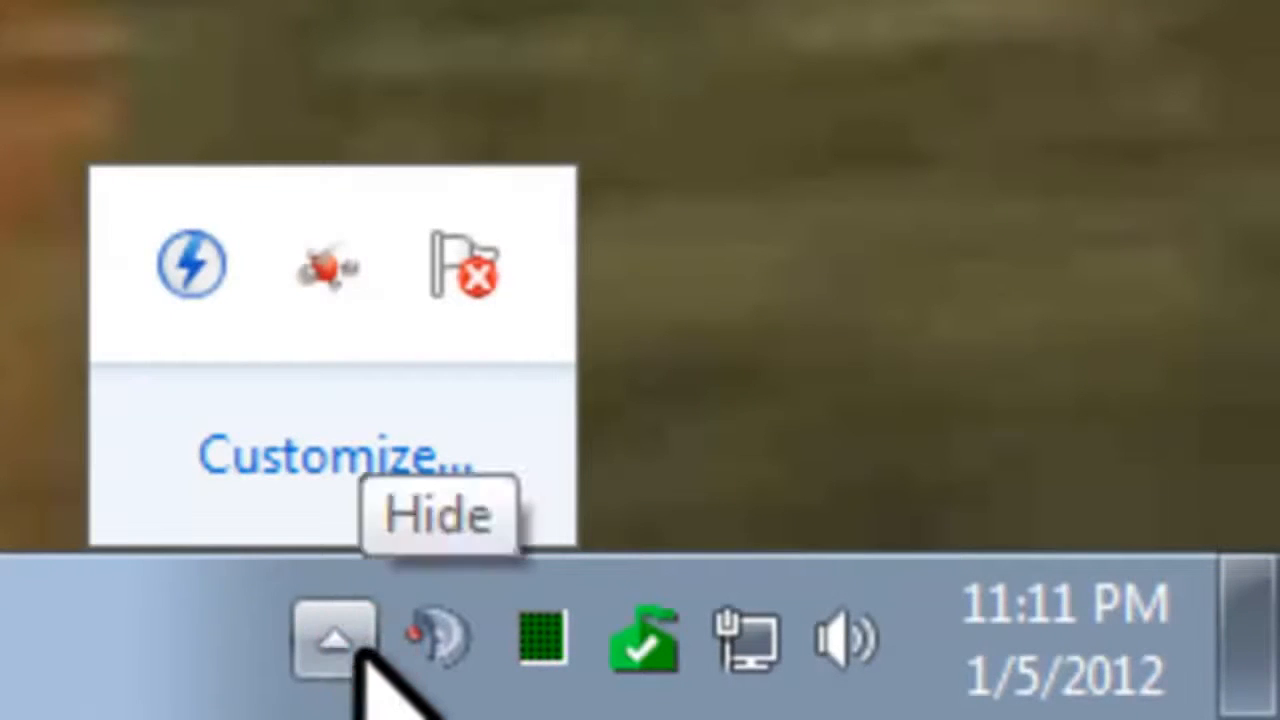
{"action": "left_click", "coordinate": [335, 462]}
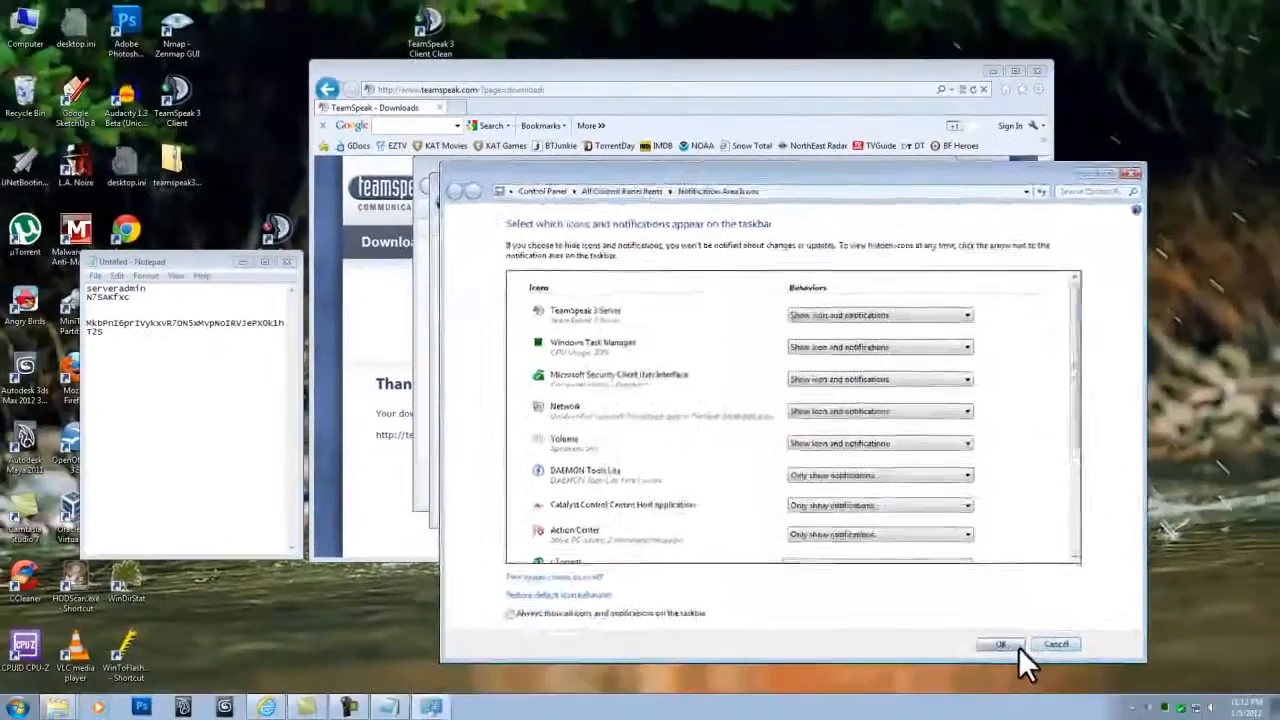
{"action": "left_click", "coordinate": [1005, 645]}
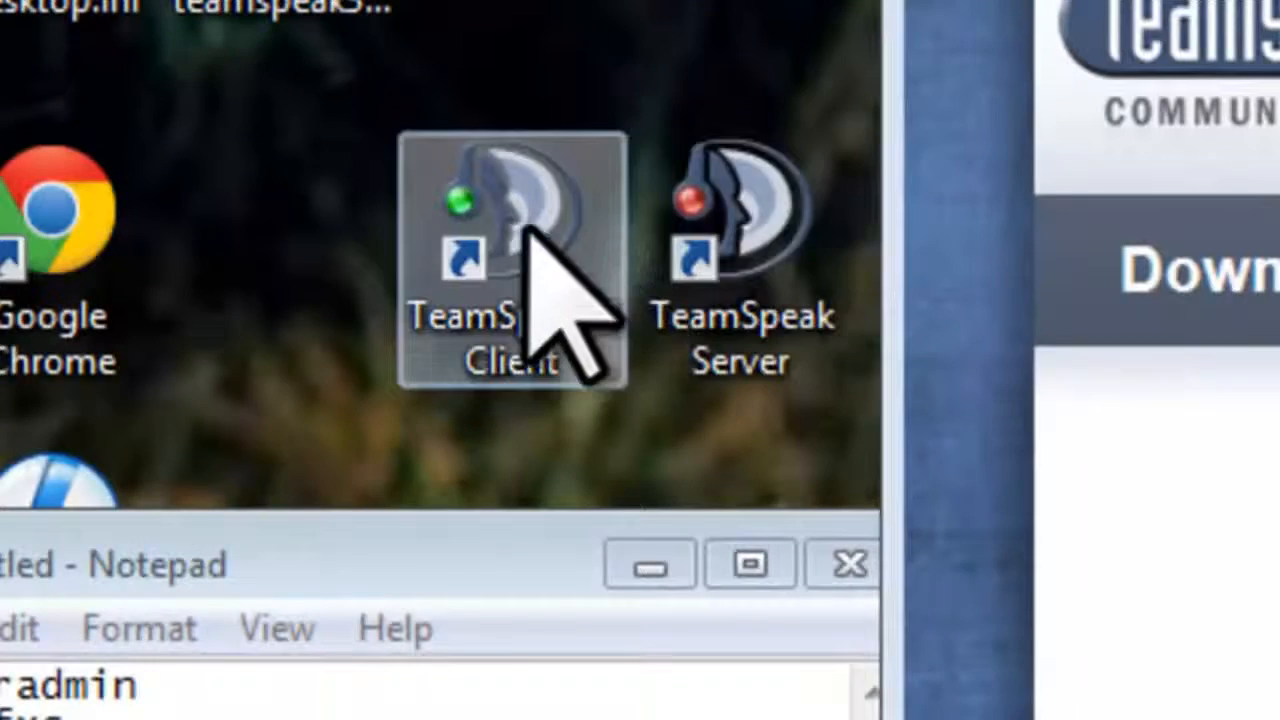
Step: Launch TeamSpeak 3 Client from the desktop, begin the setup wizard, and enter the chosen nickname
{"action": "double_click", "coordinate": [528, 234]}
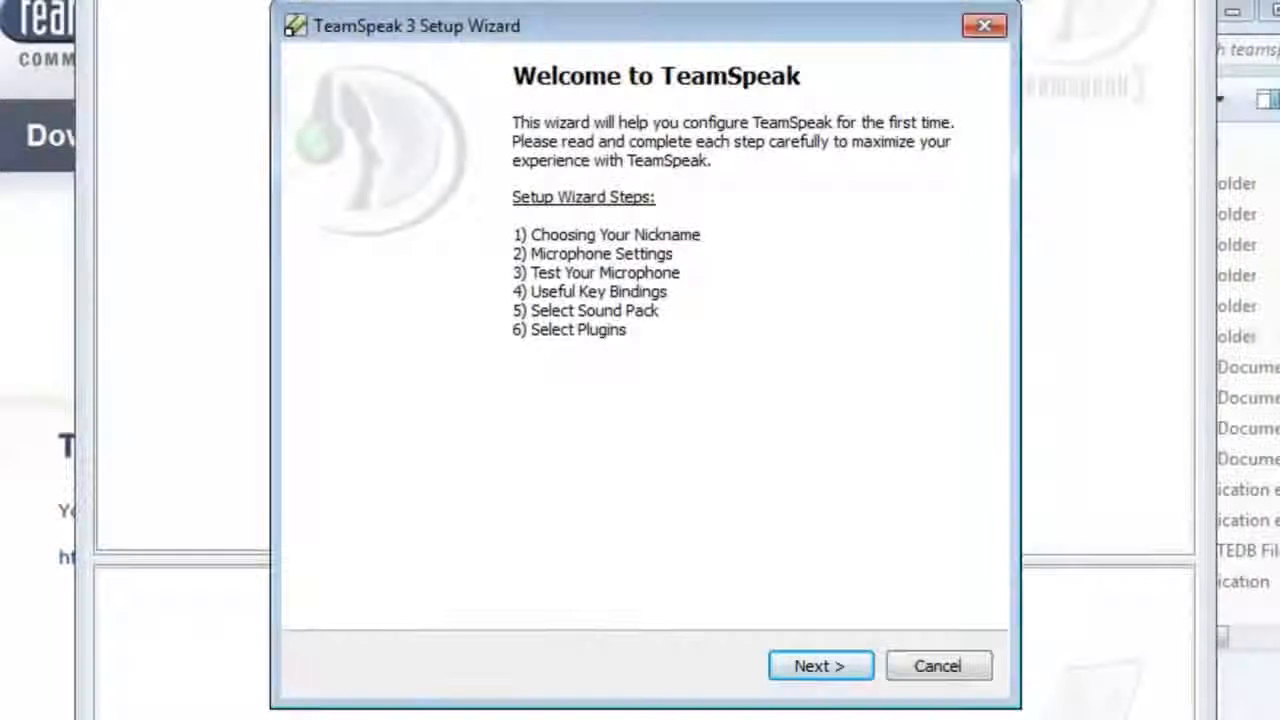
{"action": "left_click", "coordinate": [828, 665]}
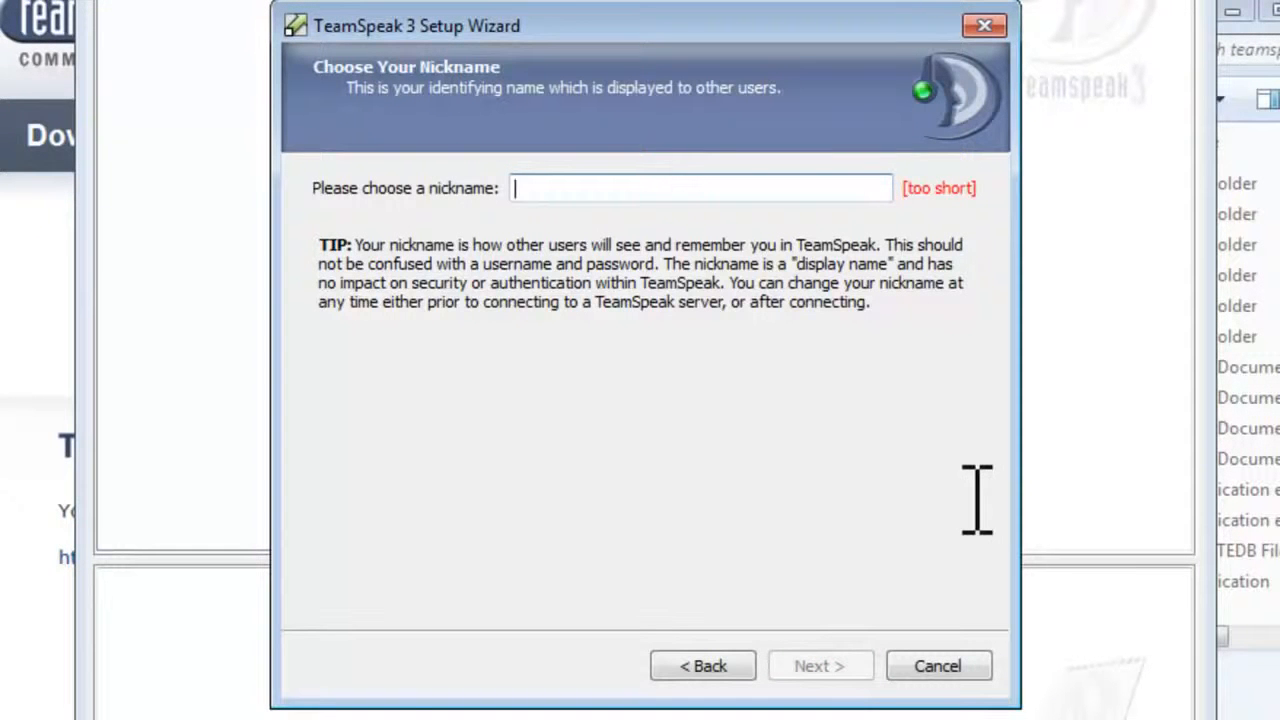
{"action": "type", "text": "JAG"}
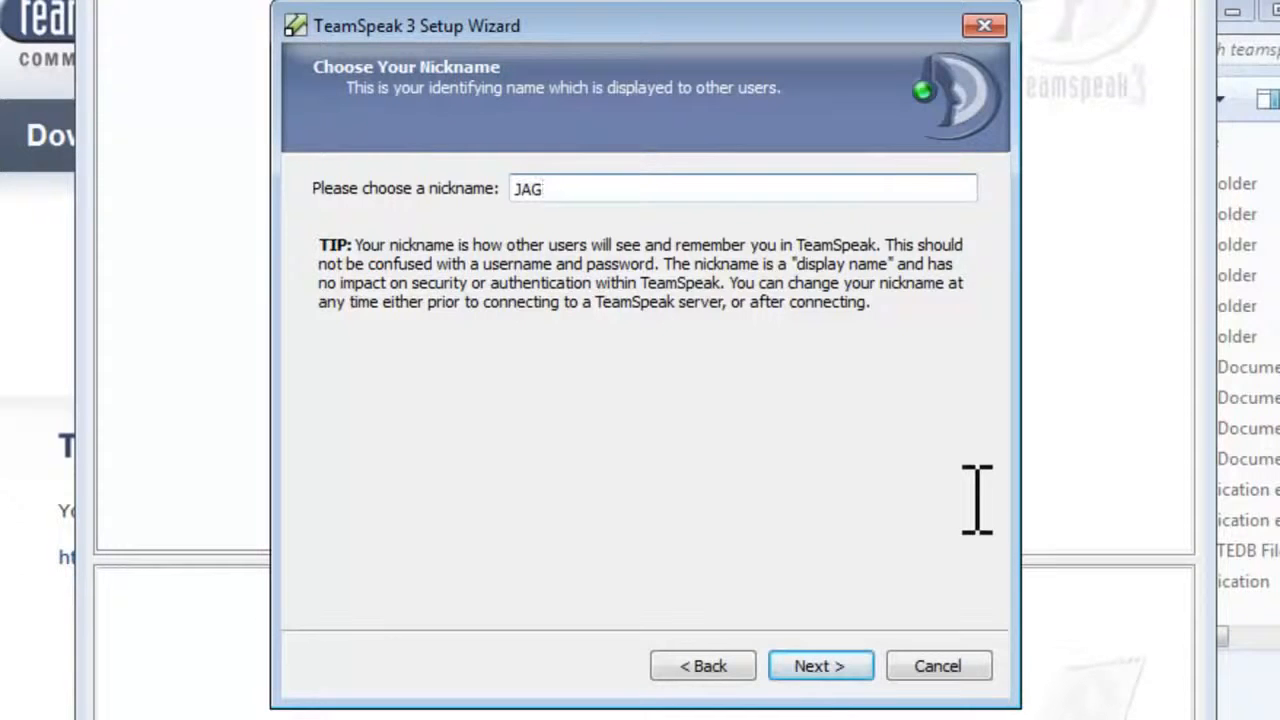
{"action": "type", "text": "Tutorials"}
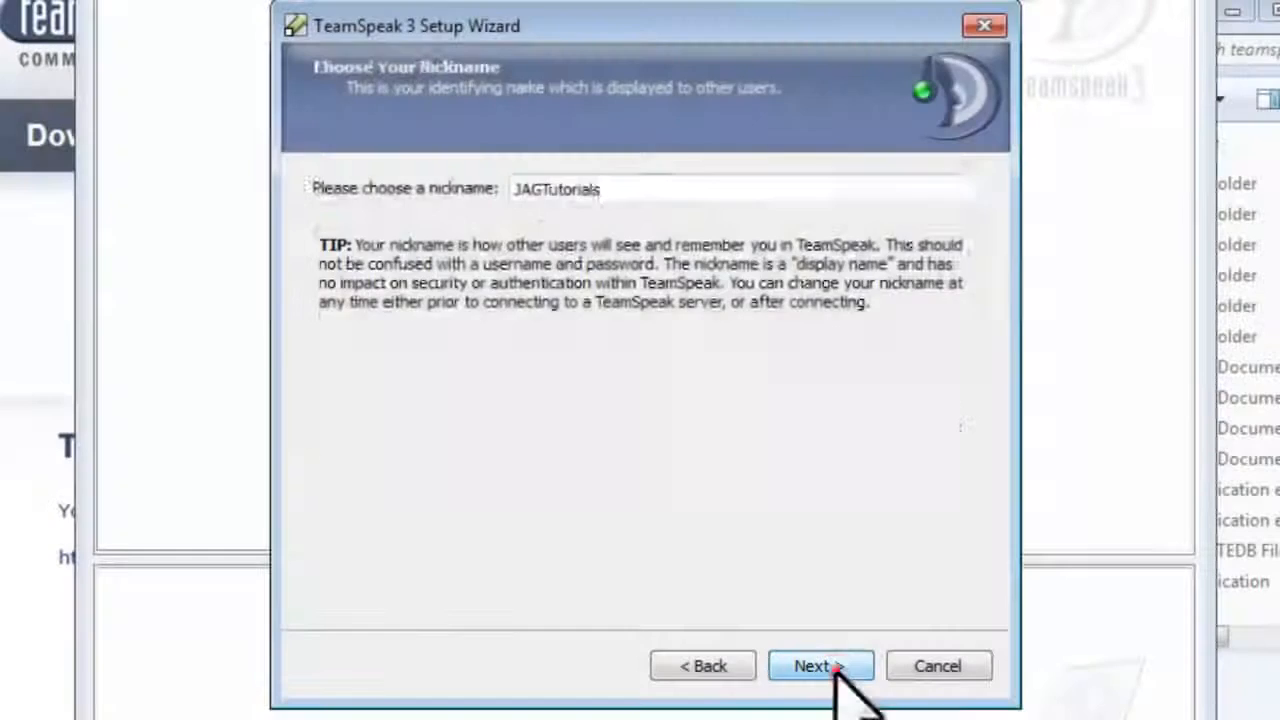
{"action": "left_click", "coordinate": [835, 667]}
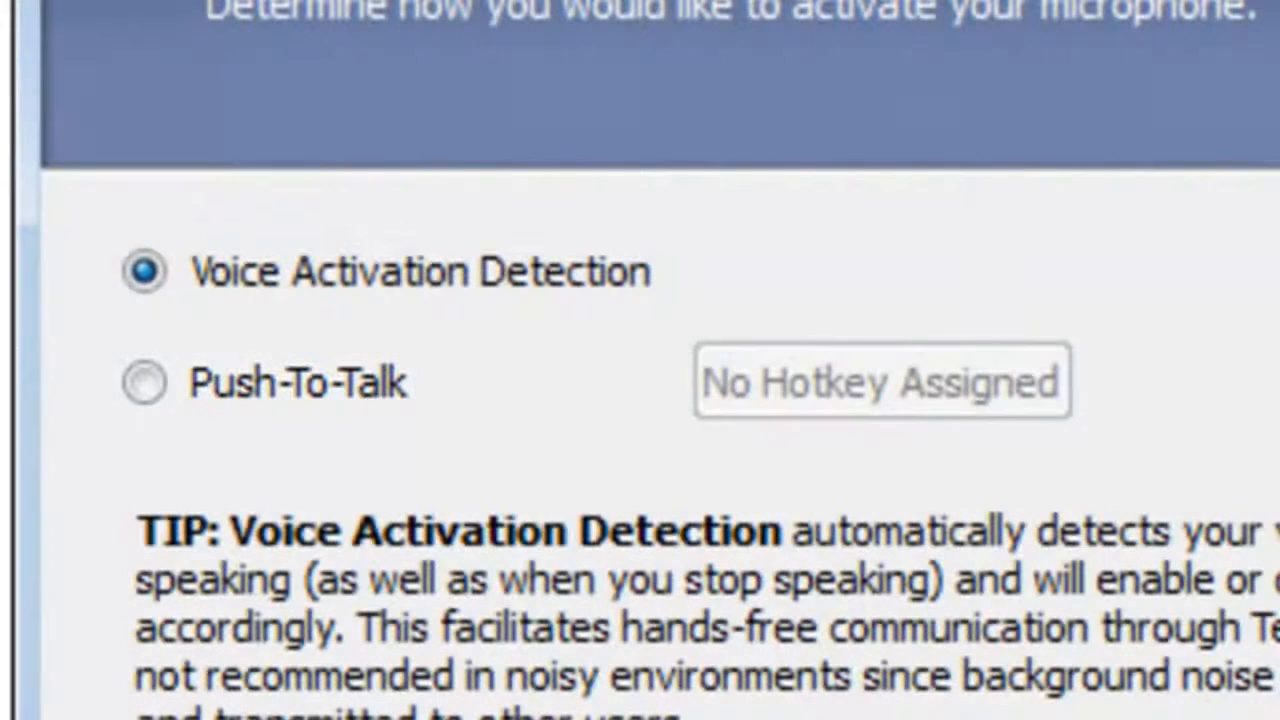
Step: Switch microphone activation to Push-To-Talk with the hotkey CTRL + SHIFT
{"action": "left_click", "coordinate": [144, 382]}
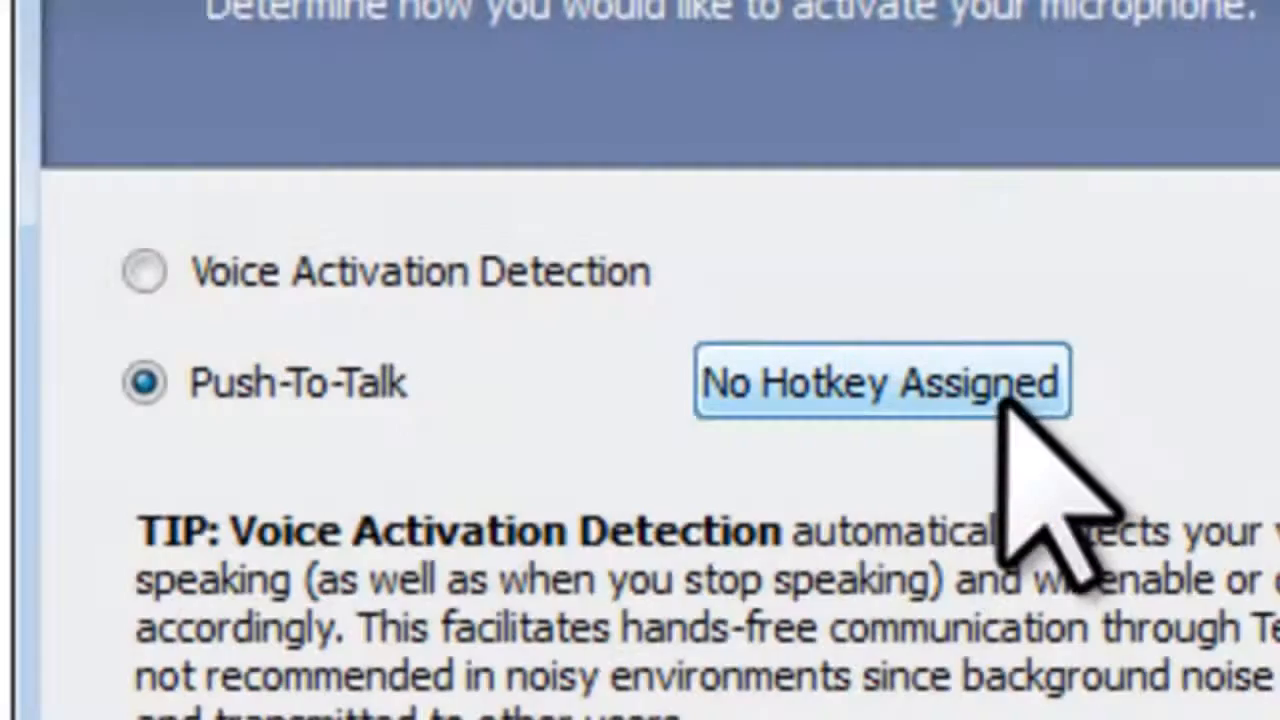
{"action": "left_click", "coordinate": [995, 384]}
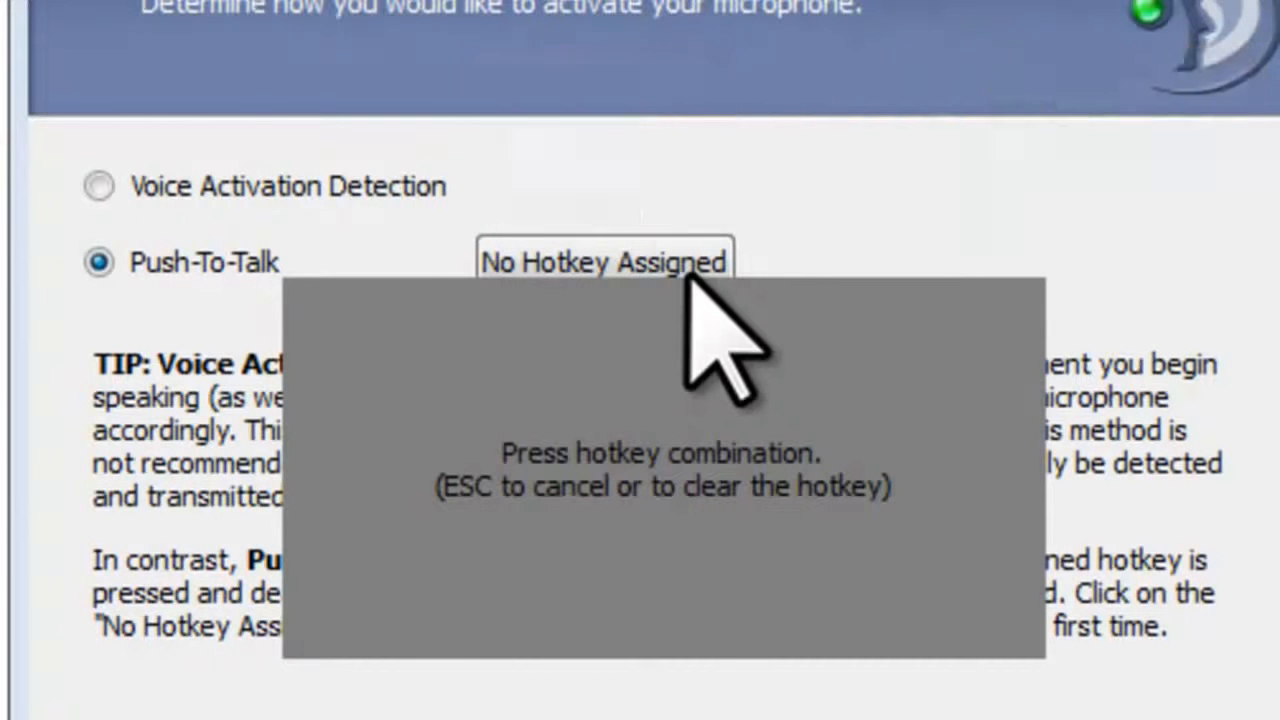
{"action": "key", "text": "ctrl+shift"}
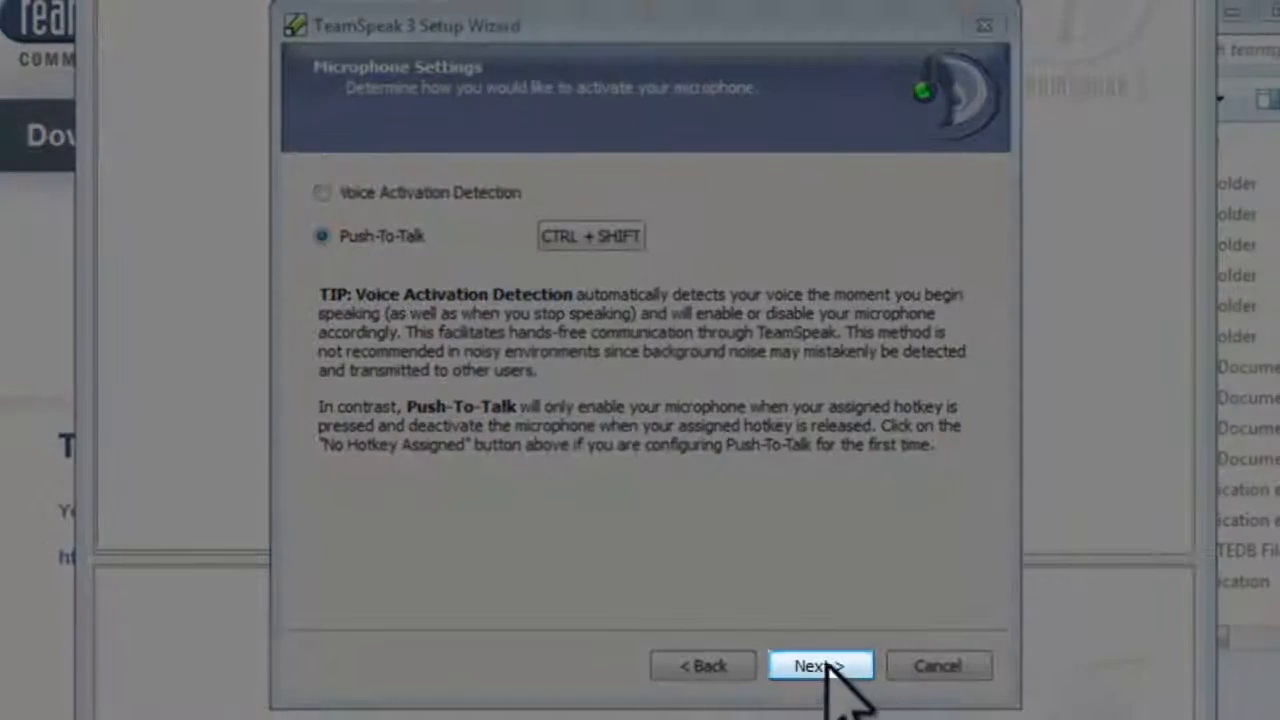
Step: Continue past the microphone test, key bindings, default sound pack and plugins, then untick the post-setup options
{"action": "left_click", "coordinate": [820, 666]}
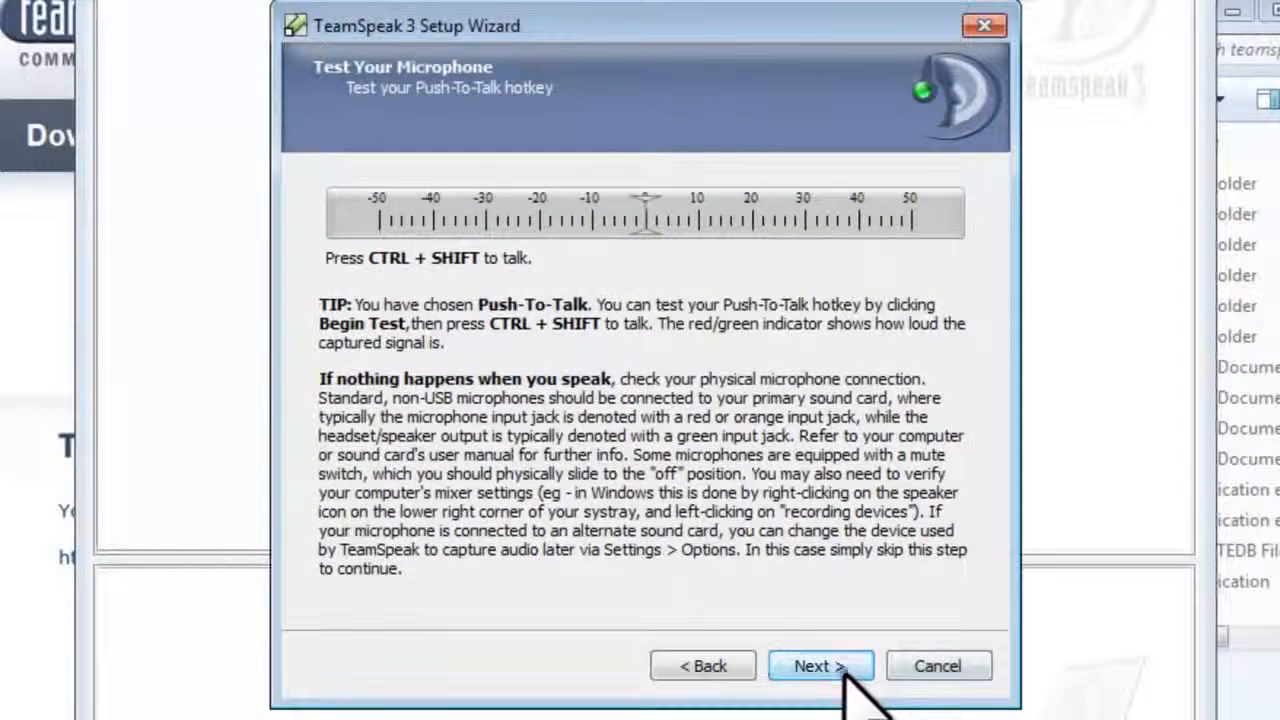
{"action": "left_click", "coordinate": [820, 666]}
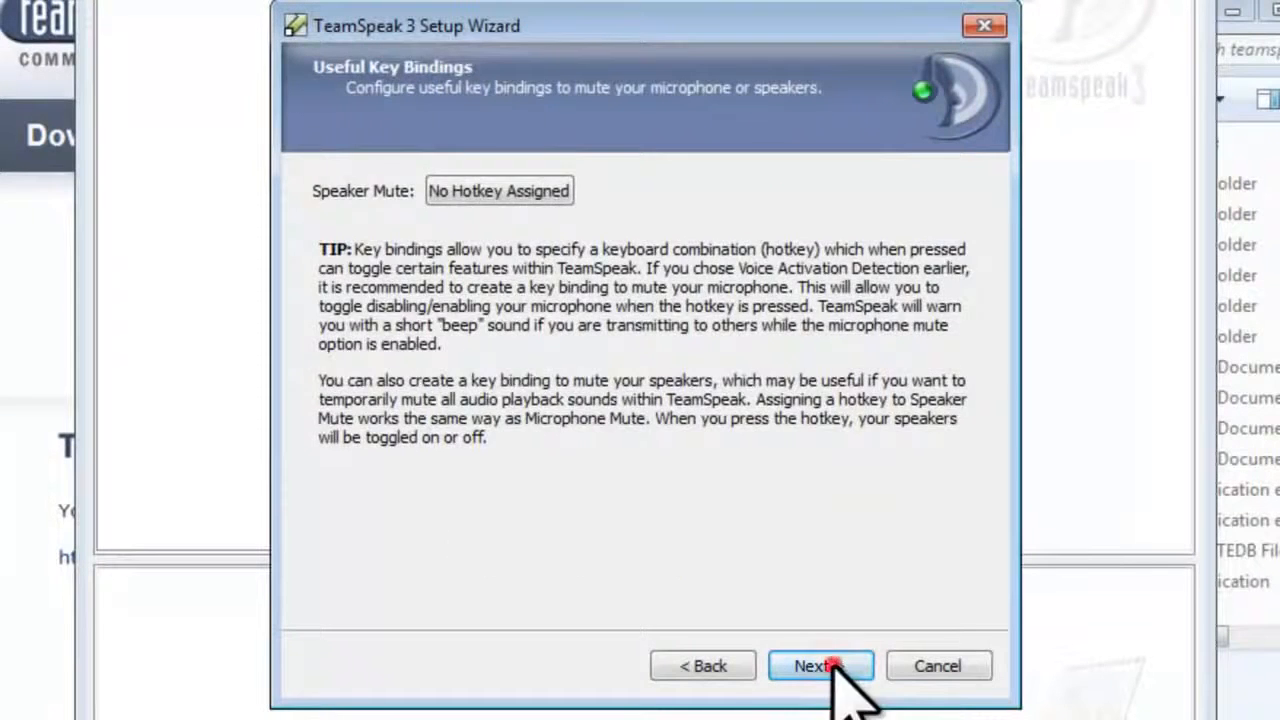
{"action": "left_click", "coordinate": [830, 666]}
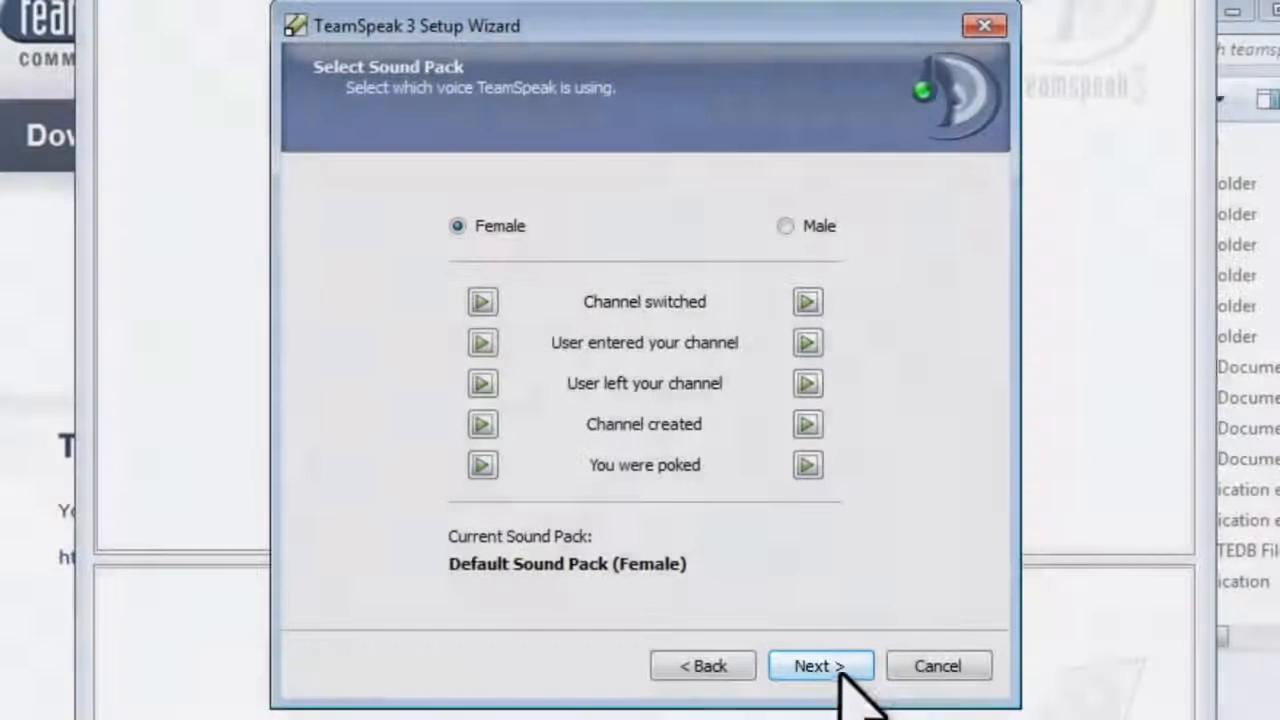
{"action": "left_click", "coordinate": [829, 666]}
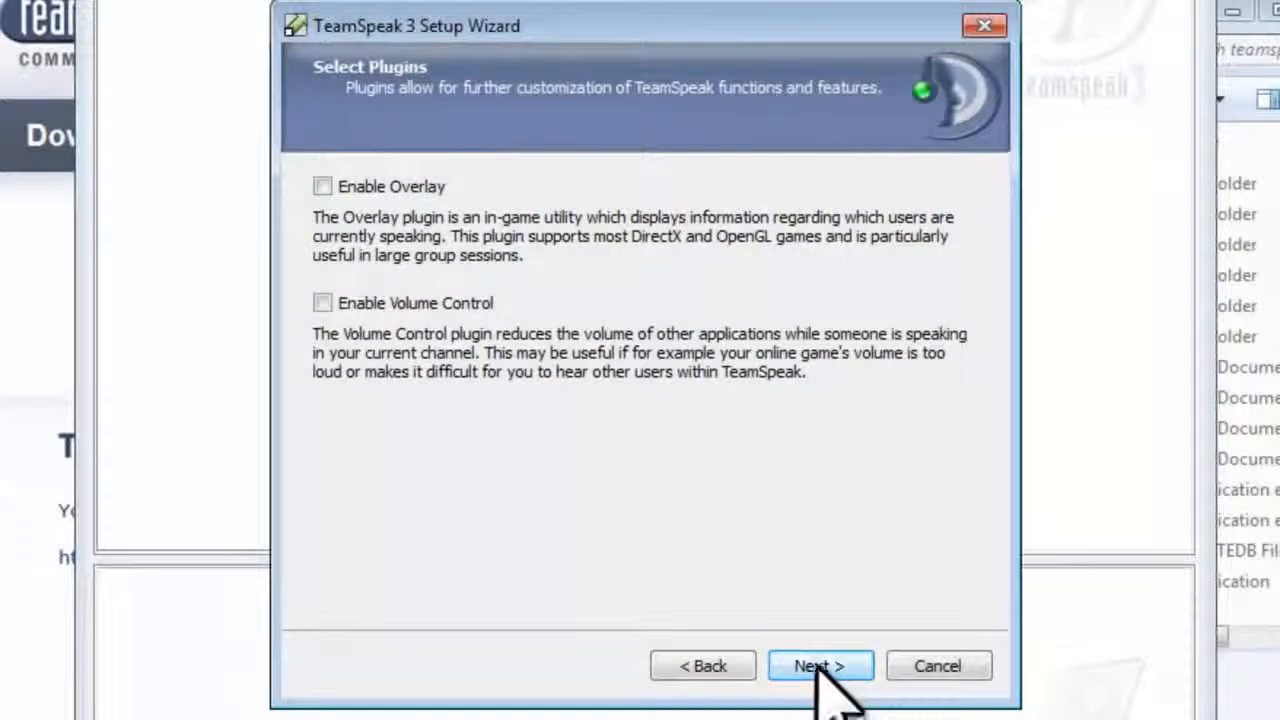
{"action": "left_click", "coordinate": [820, 664]}
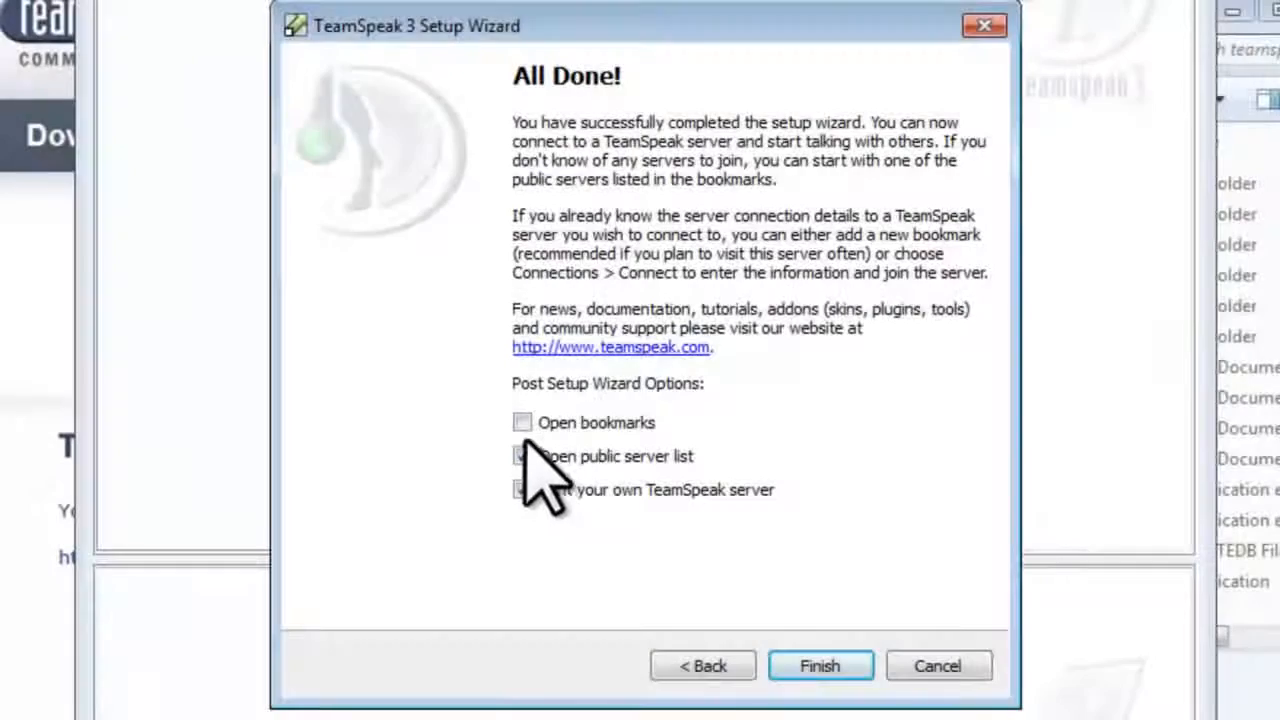
{"action": "left_click", "coordinate": [522, 456]}
{"action": "left_click", "coordinate": [522, 489]}
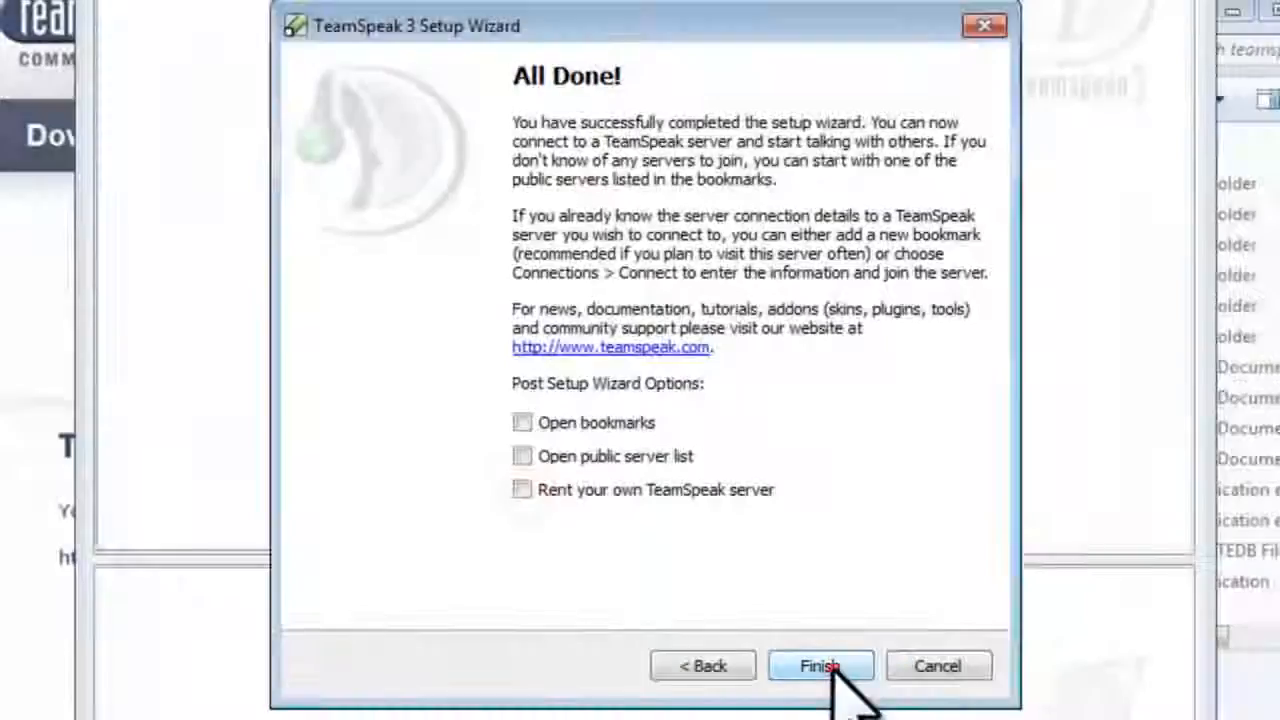
{"action": "left_click", "coordinate": [820, 665]}
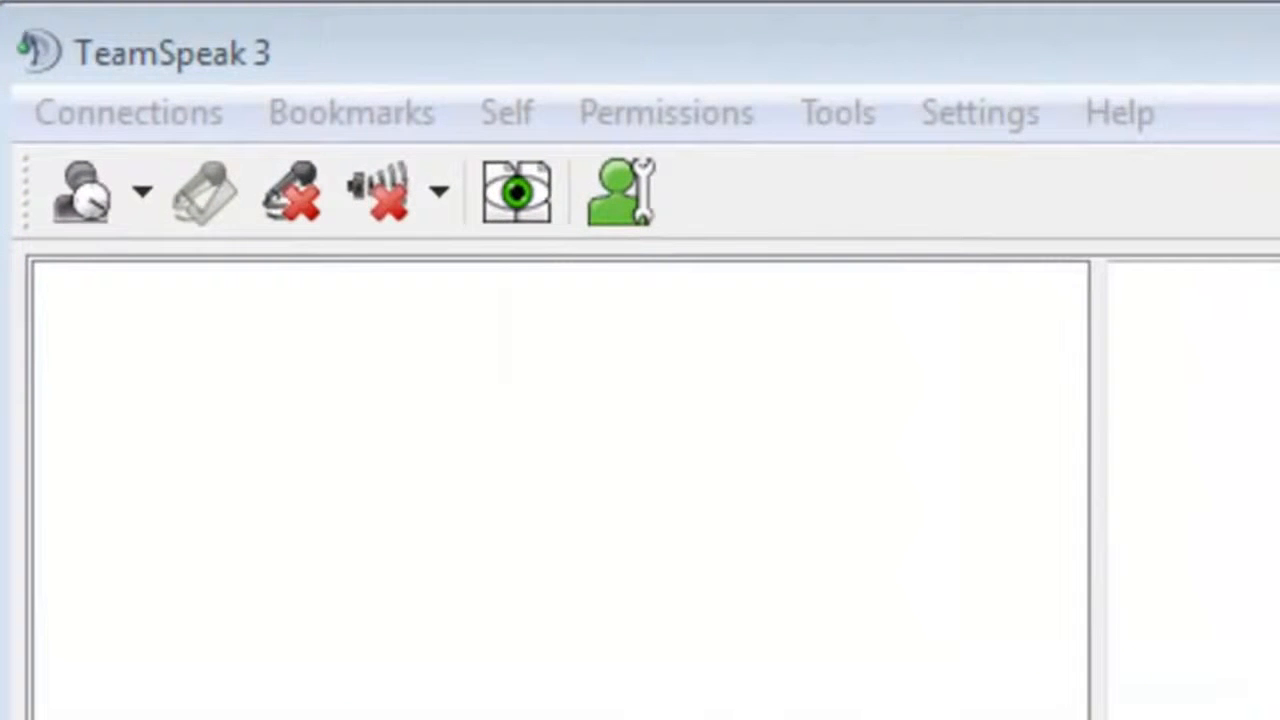
Step: Connect to the self-hosted server by entering localhost as the server address
{"action": "left_click", "coordinate": [104, 102]}
{"action": "left_click", "coordinate": [272, 177]}
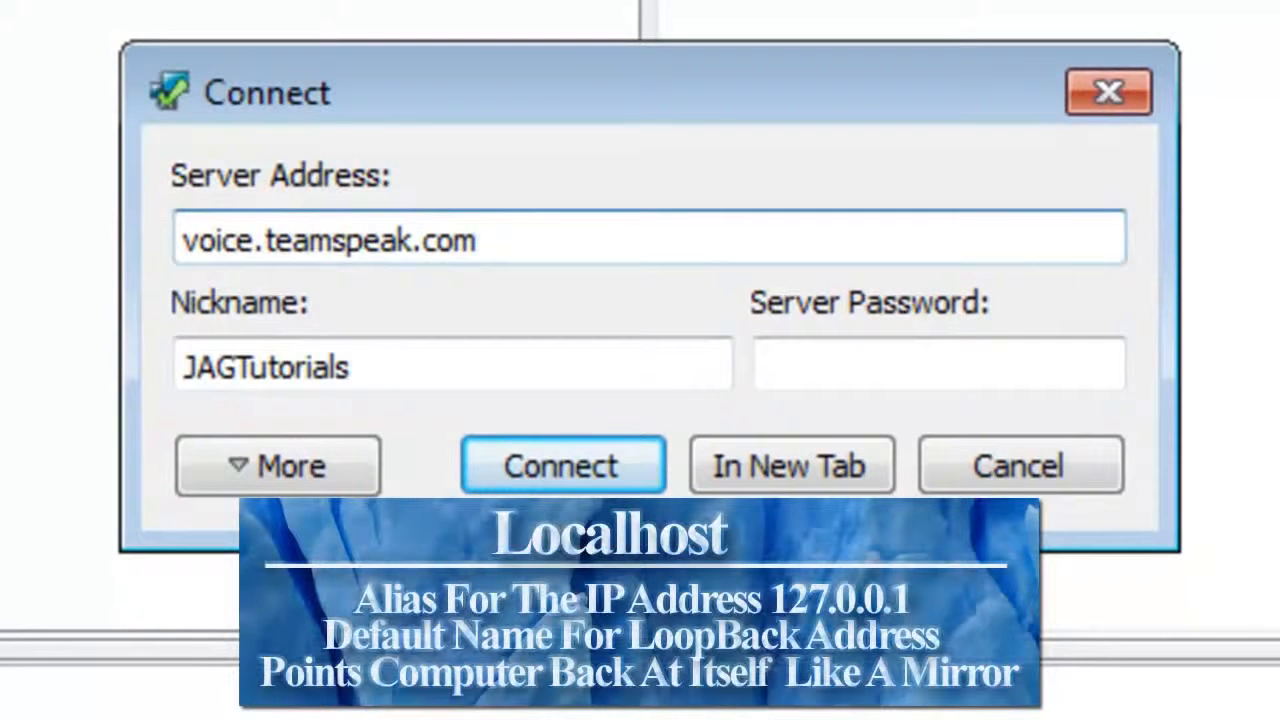
{"action": "key", "text": "BackSpace"}
{"action": "key", "text": "BackSpace"}
{"action": "key", "text": "BackSpace"}
{"action": "key", "text": "BackSpace"}
{"action": "key", "text": "BackSpace"}
{"action": "key", "text": "BackSpace"}
{"action": "key", "text": "BackSpace"}
{"action": "key", "text": "BackSpace"}
{"action": "key", "text": "BackSpace"}
{"action": "key", "text": "BackSpace"}
{"action": "key", "text": "BackSpace"}
{"action": "key", "text": "BackSpace"}
{"action": "key", "text": "BackSpace"}
{"action": "key", "text": "BackSpace"}
{"action": "key", "text": "BackSpace"}
{"action": "key", "text": "BackSpace"}
{"action": "key", "text": "BackSpace"}
{"action": "key", "text": "BackSpace"}
{"action": "key", "text": "BackSpace"}
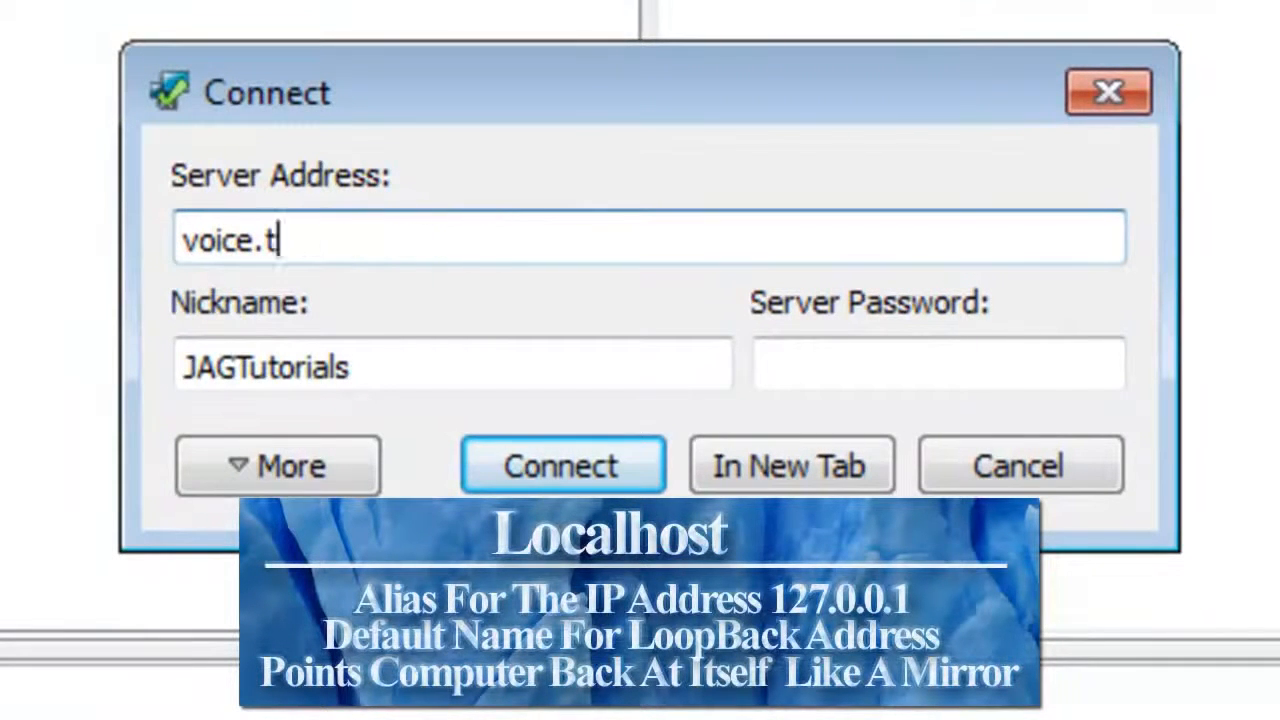
{"action": "type", "text": "localhost"}
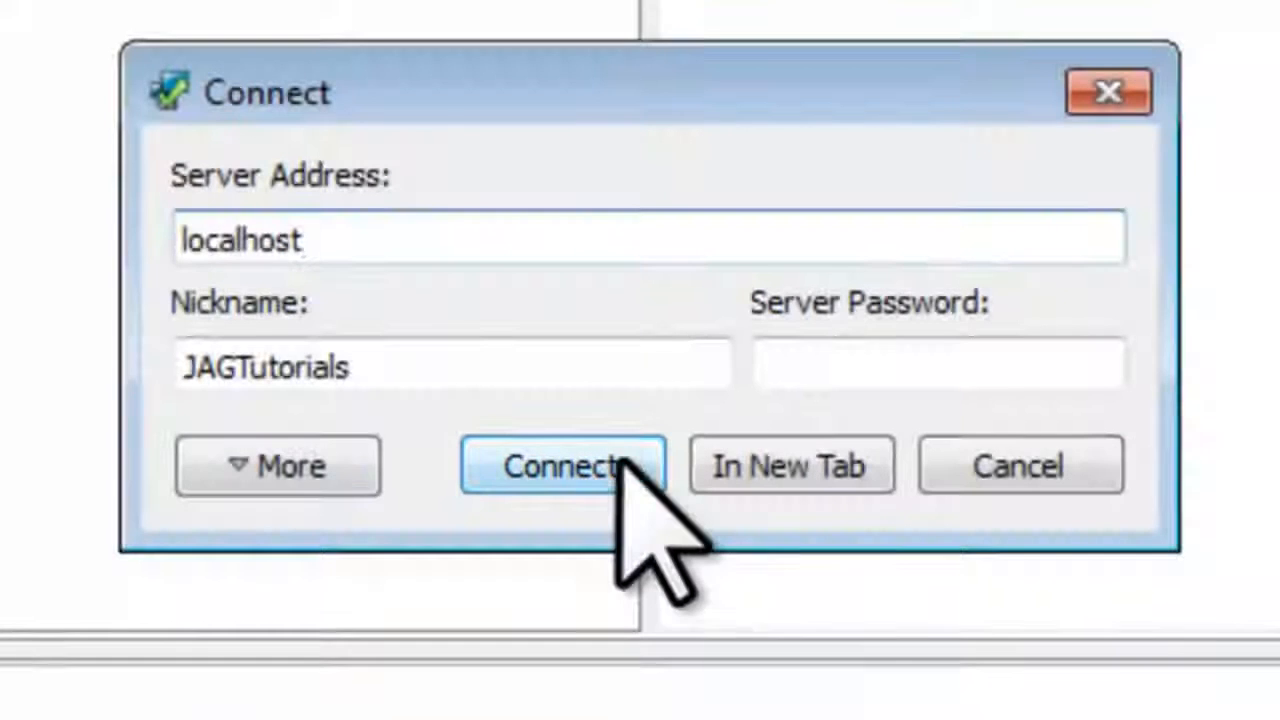
{"action": "left_click", "coordinate": [622, 462]}
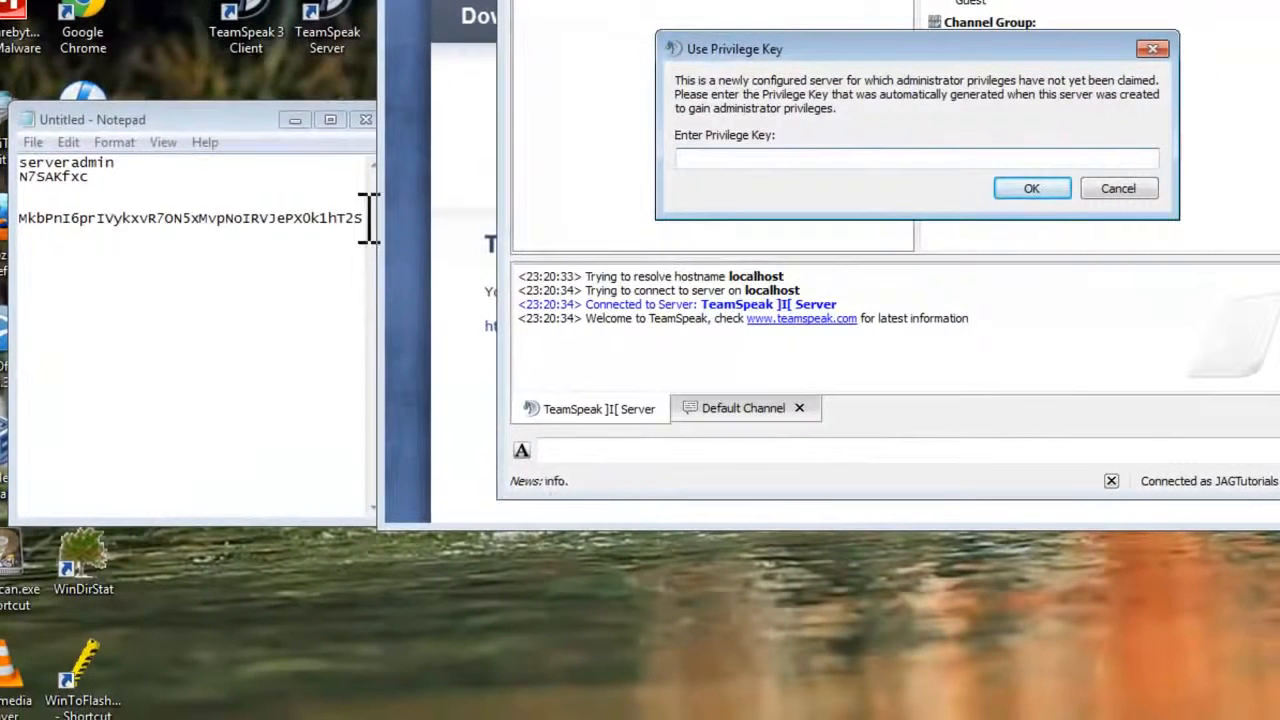
Step: Copy the privilege key from Notepad, paste it into the Enter Privilege Key field and submit it
{"action": "left_click_drag", "start_coordinate": [368, 218], "coordinate": [29, 223]}
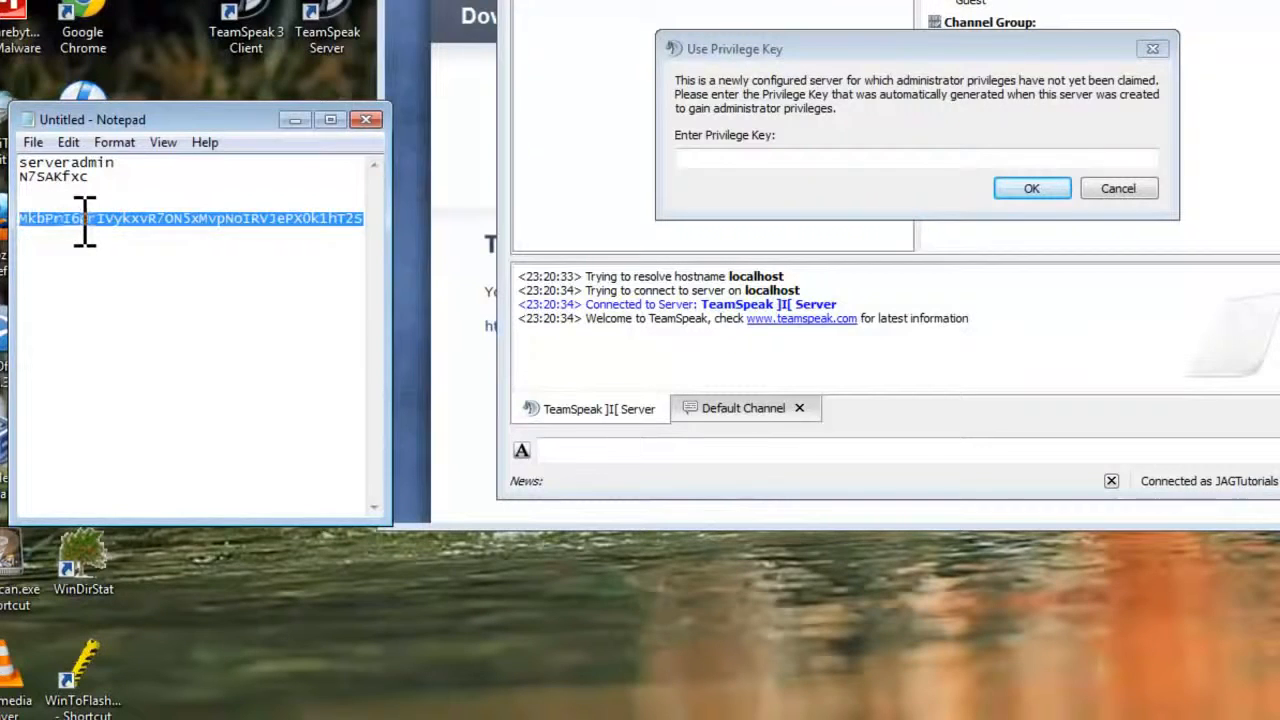
{"action": "right_click", "coordinate": [98, 218]}
{"action": "left_click", "coordinate": [134, 287]}
{"action": "right_click", "coordinate": [686, 175]}
{"action": "left_click", "coordinate": [737, 304]}
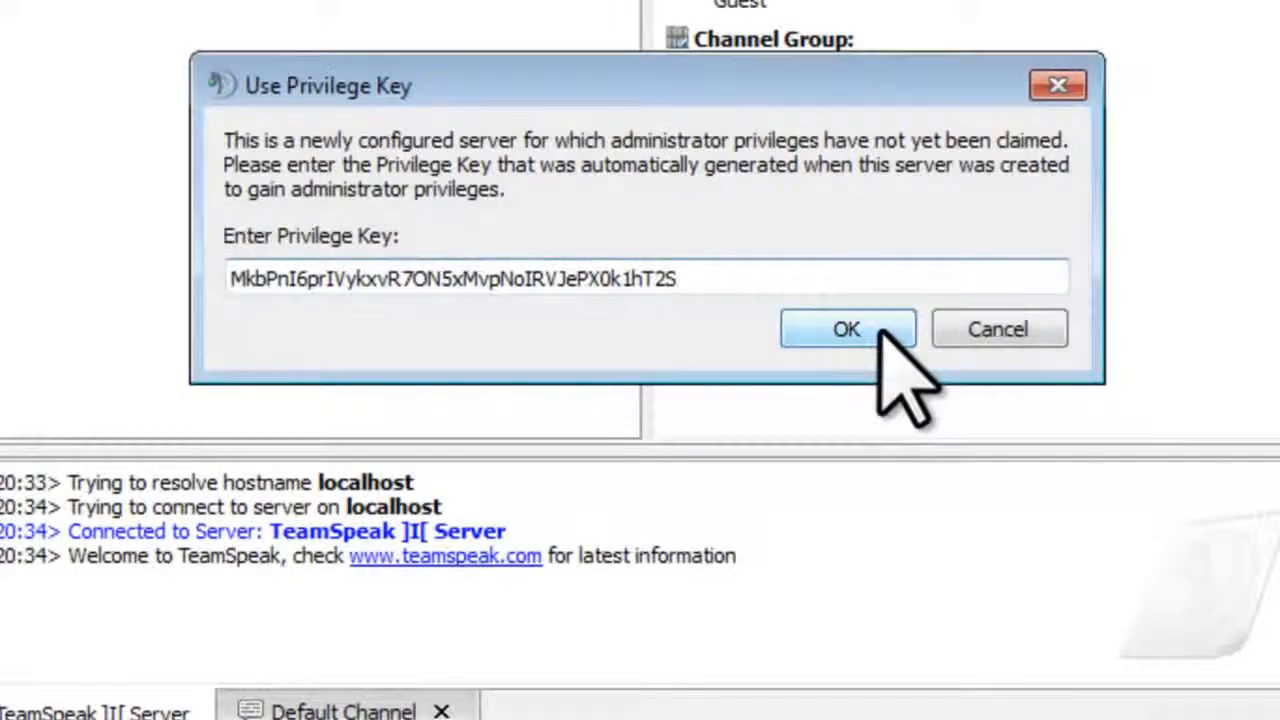
{"action": "left_click", "coordinate": [880, 329]}
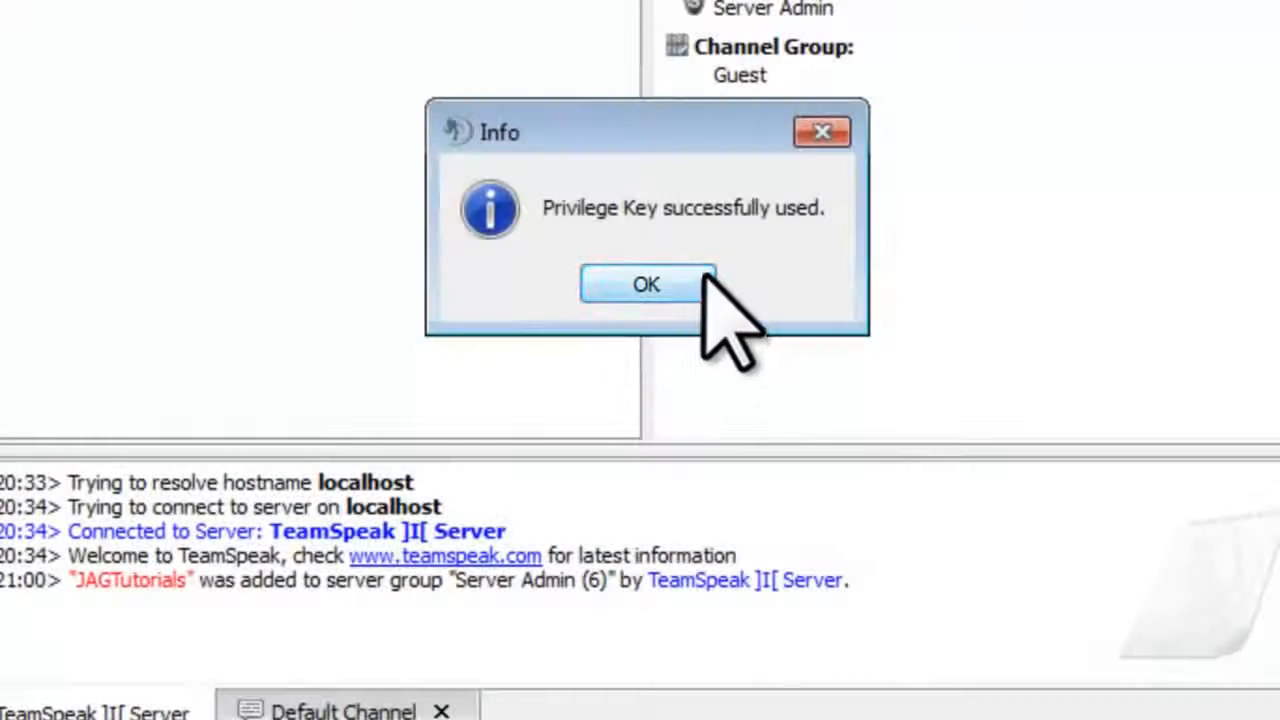
{"action": "left_click", "coordinate": [704, 274]}
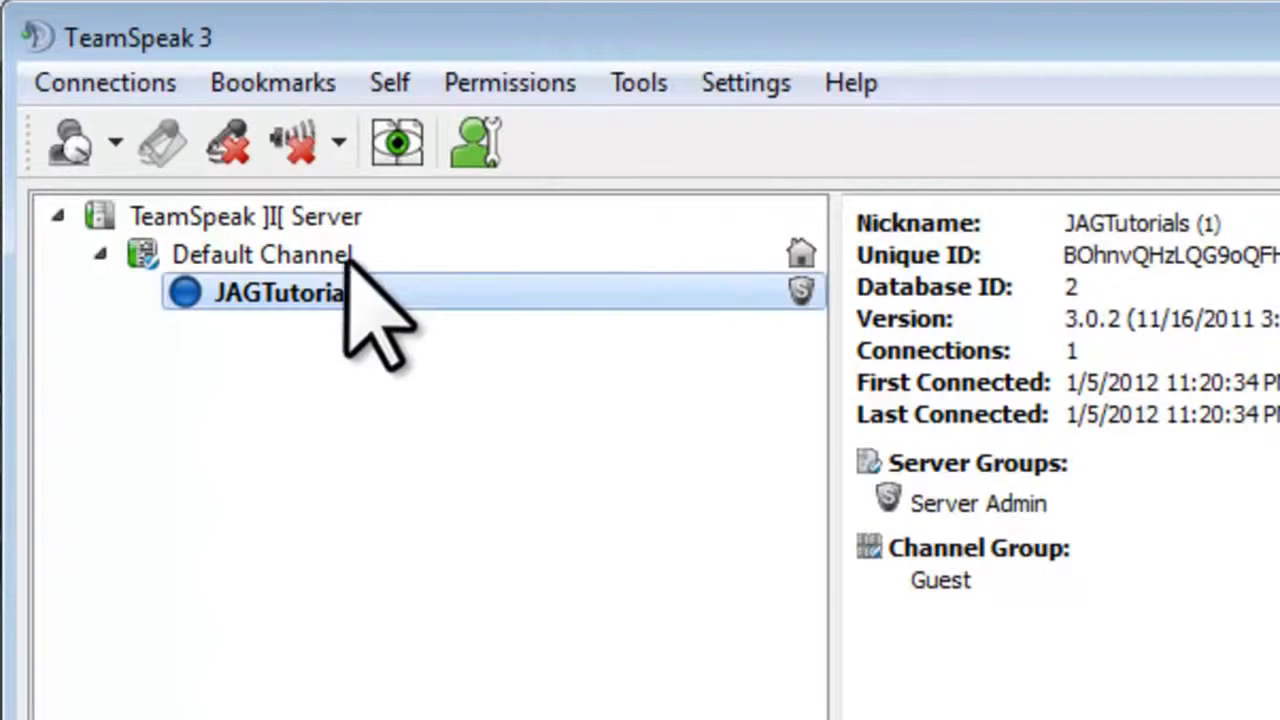
Step: Rename the virtual server to 'JAGTutorials TeamSpeak Server' in its extended settings
{"action": "right_click", "coordinate": [303, 218]}
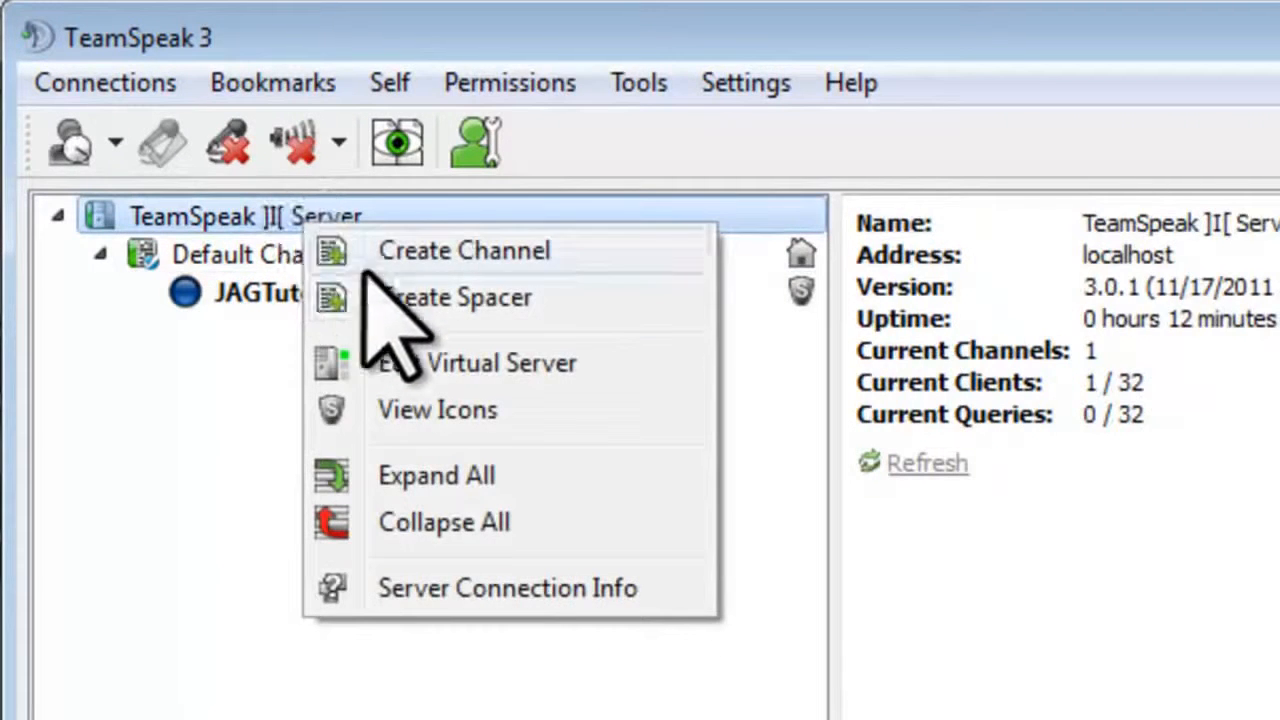
{"action": "left_click", "coordinate": [440, 365]}
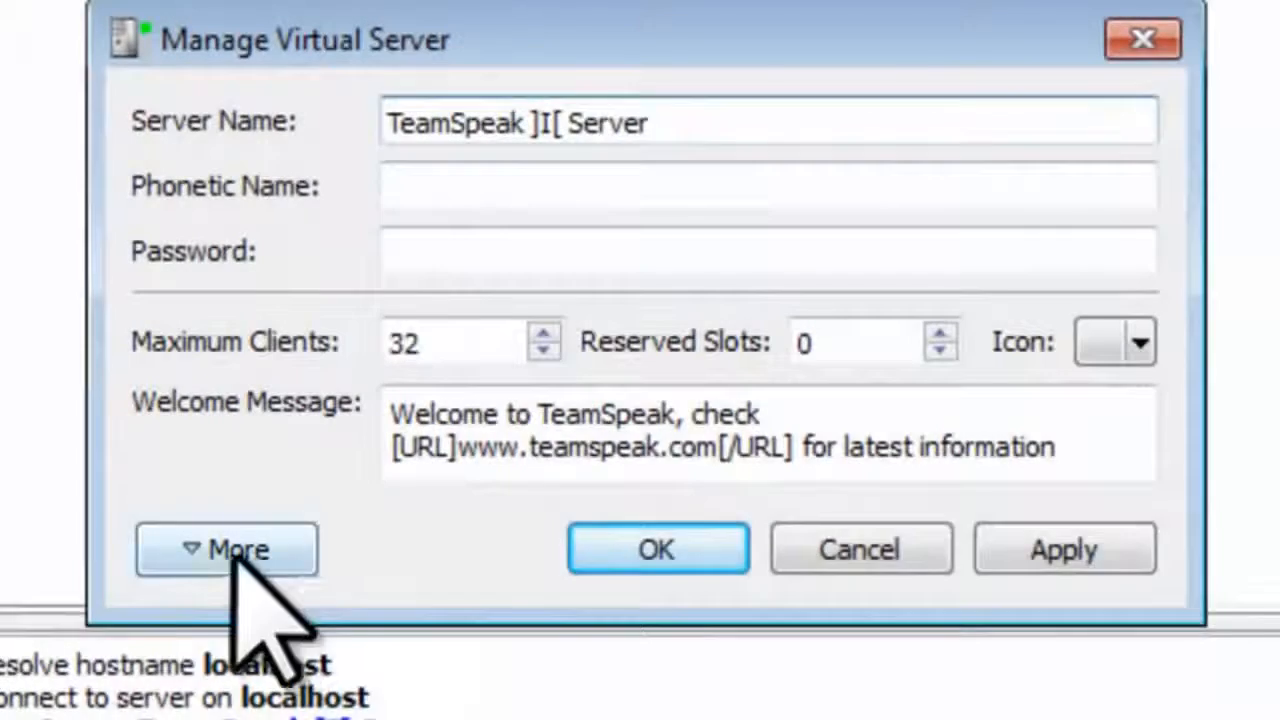
{"action": "left_click", "coordinate": [229, 552]}
{"action": "left_click_drag", "start_coordinate": [769, 49], "coordinate": [774, 0]}
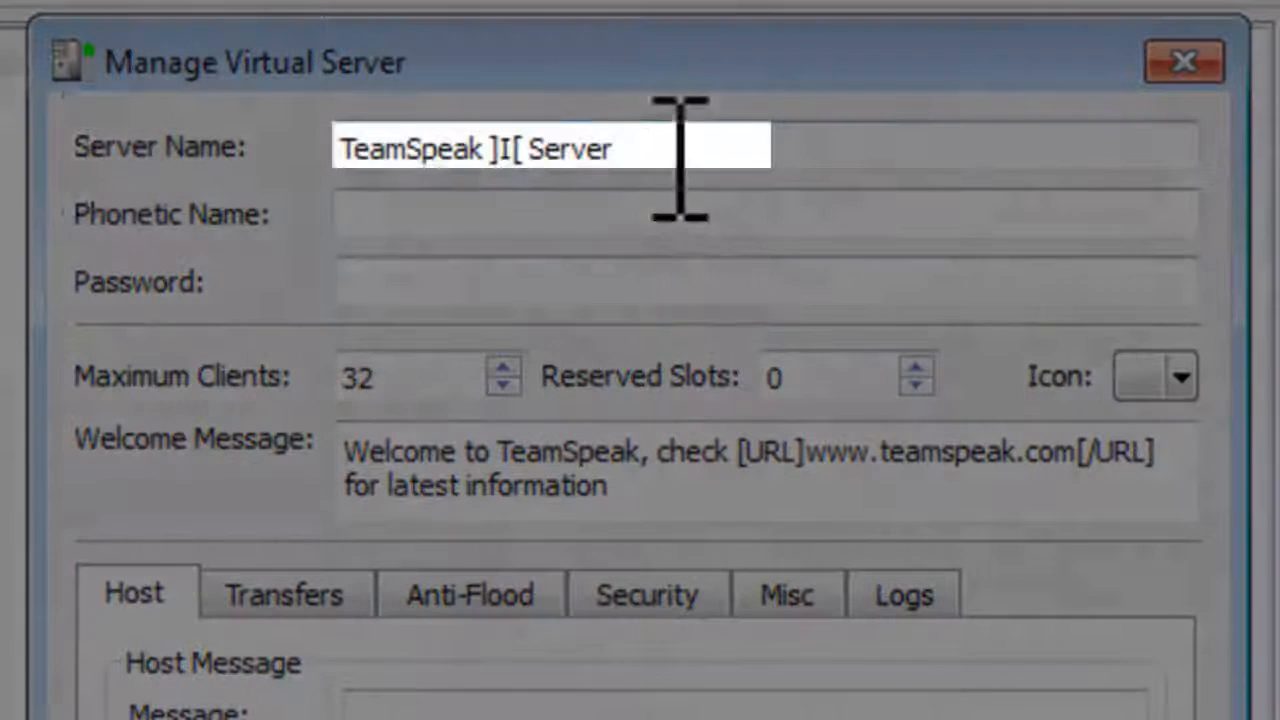
{"action": "left_click_drag", "start_coordinate": [663, 149], "coordinate": [66, 150]}
{"action": "type", "text": "JA"}
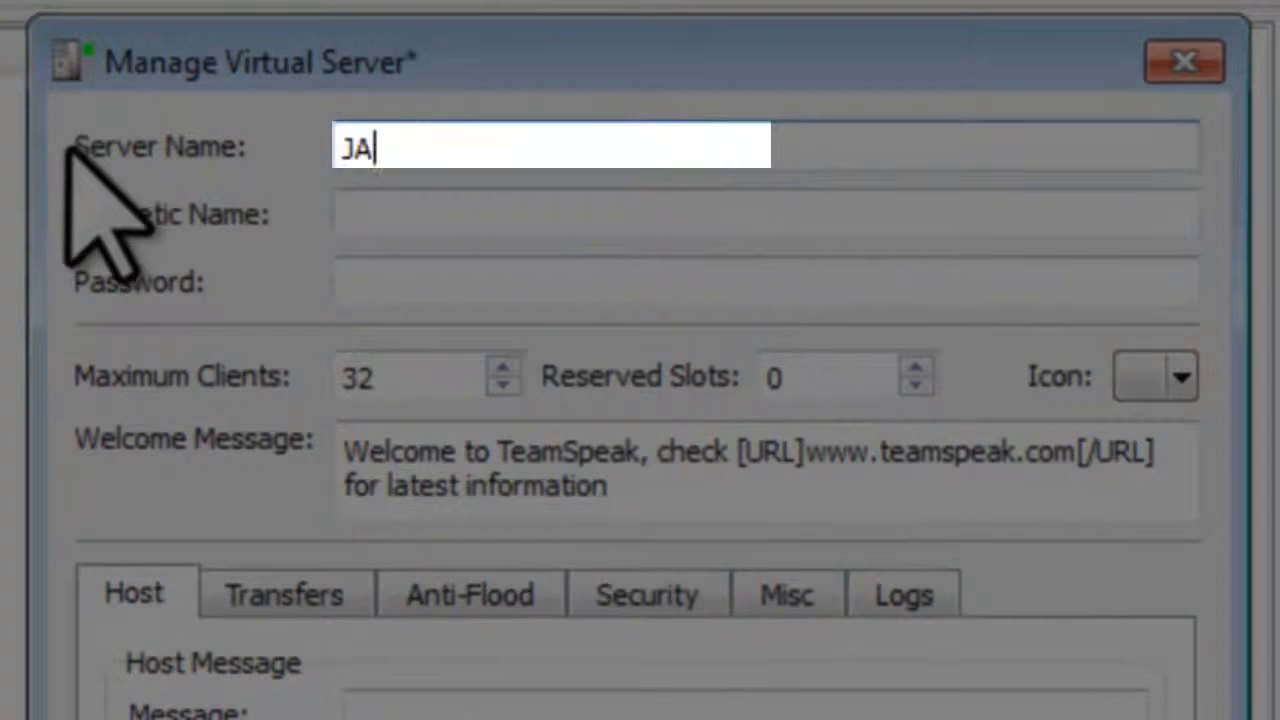
{"action": "type", "text": "GTutorials"}
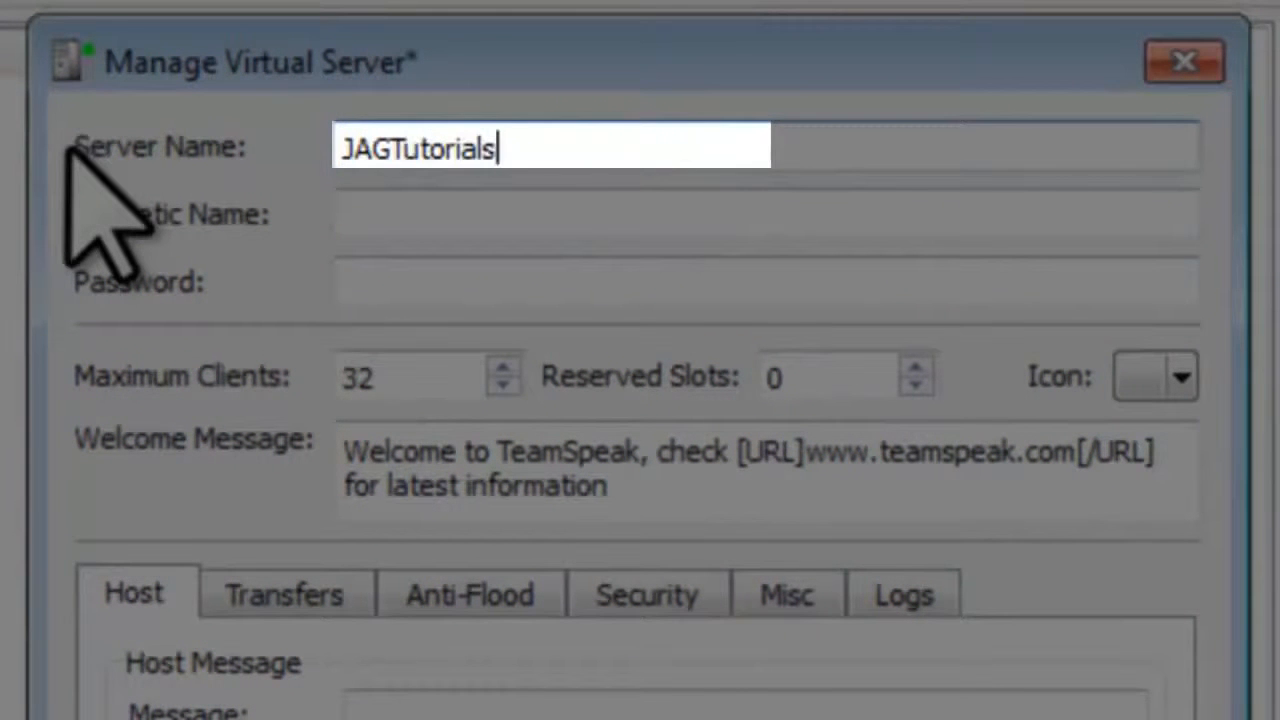
{"action": "type", "text": " TeamSpeak Serv"}
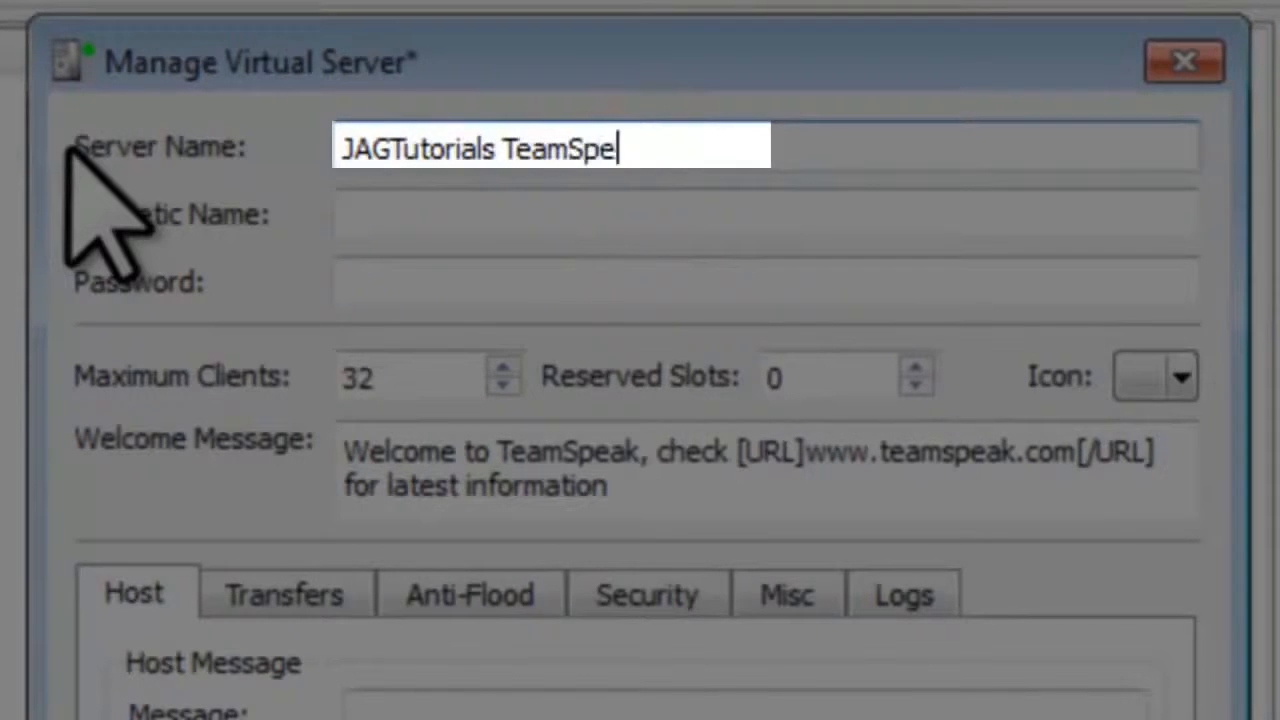
{"action": "type", "text": "er"}
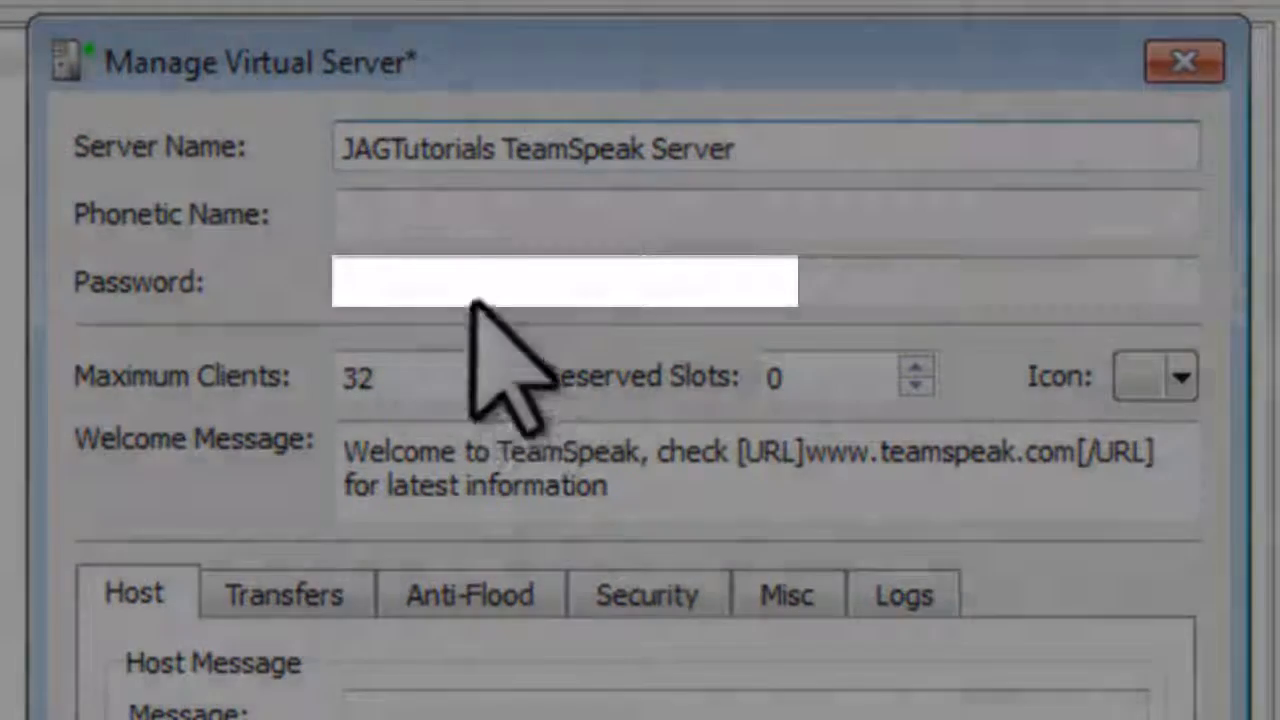
Step: Set a server password, apply the changes and confirm the password
{"action": "left_click", "coordinate": [460, 277]}
{"action": "type", "text": "********"}
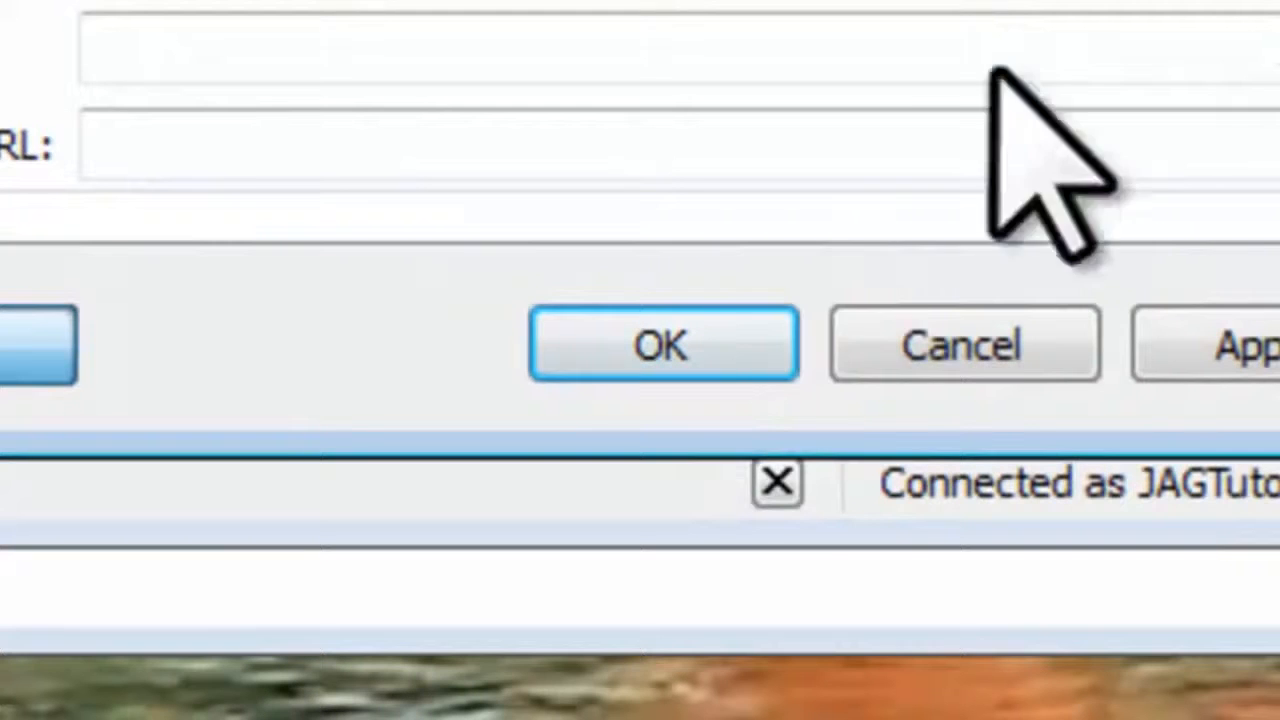
{"action": "left_click", "coordinate": [716, 354]}
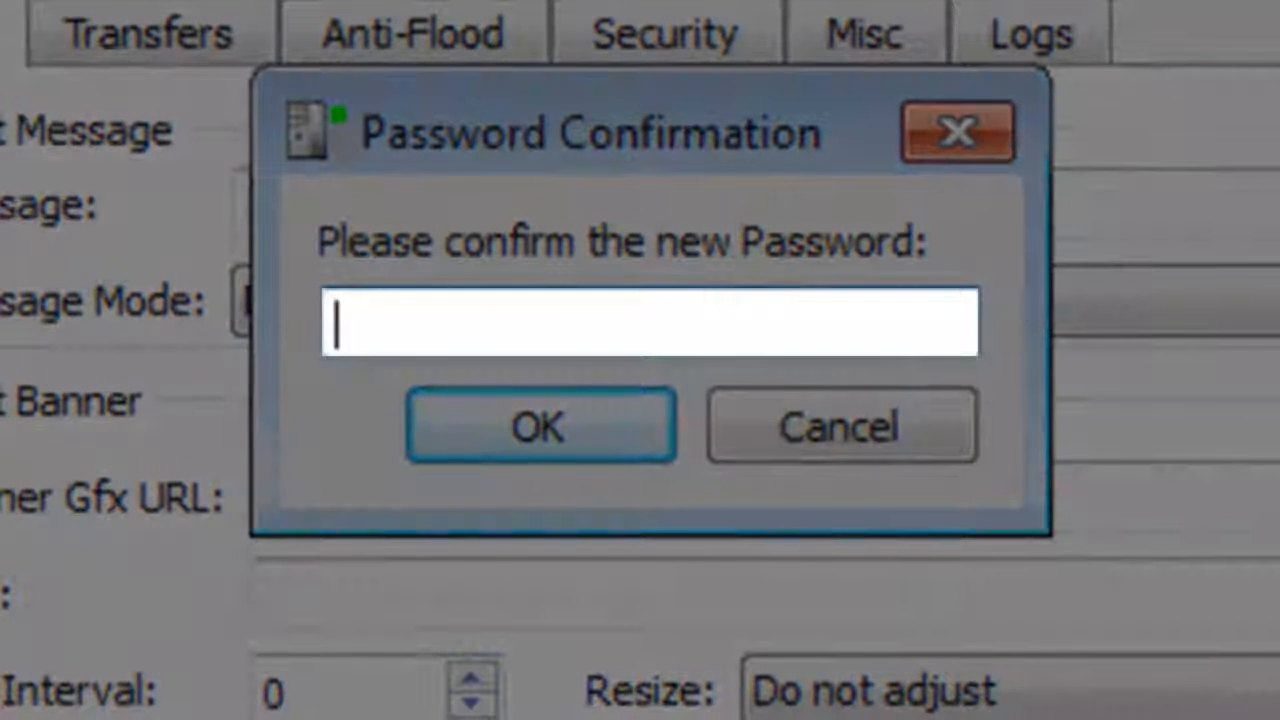
{"action": "type", "text": "12345678"}
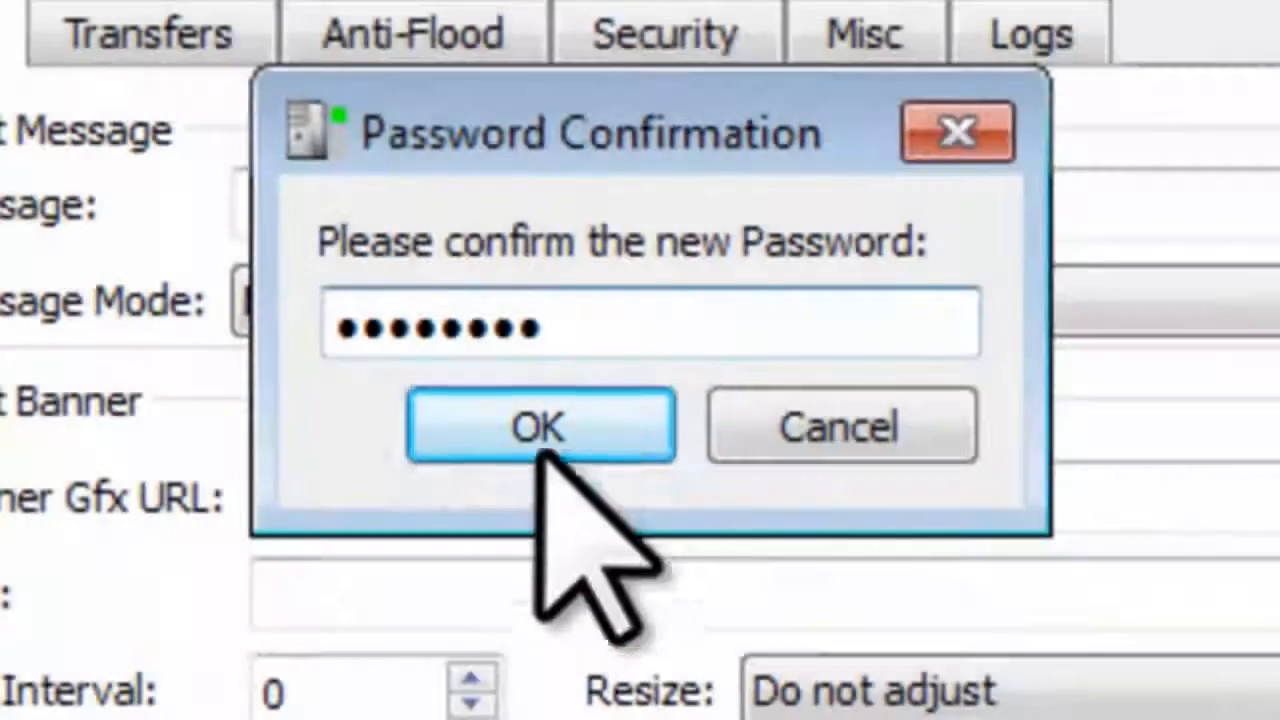
{"action": "left_click", "coordinate": [543, 432]}
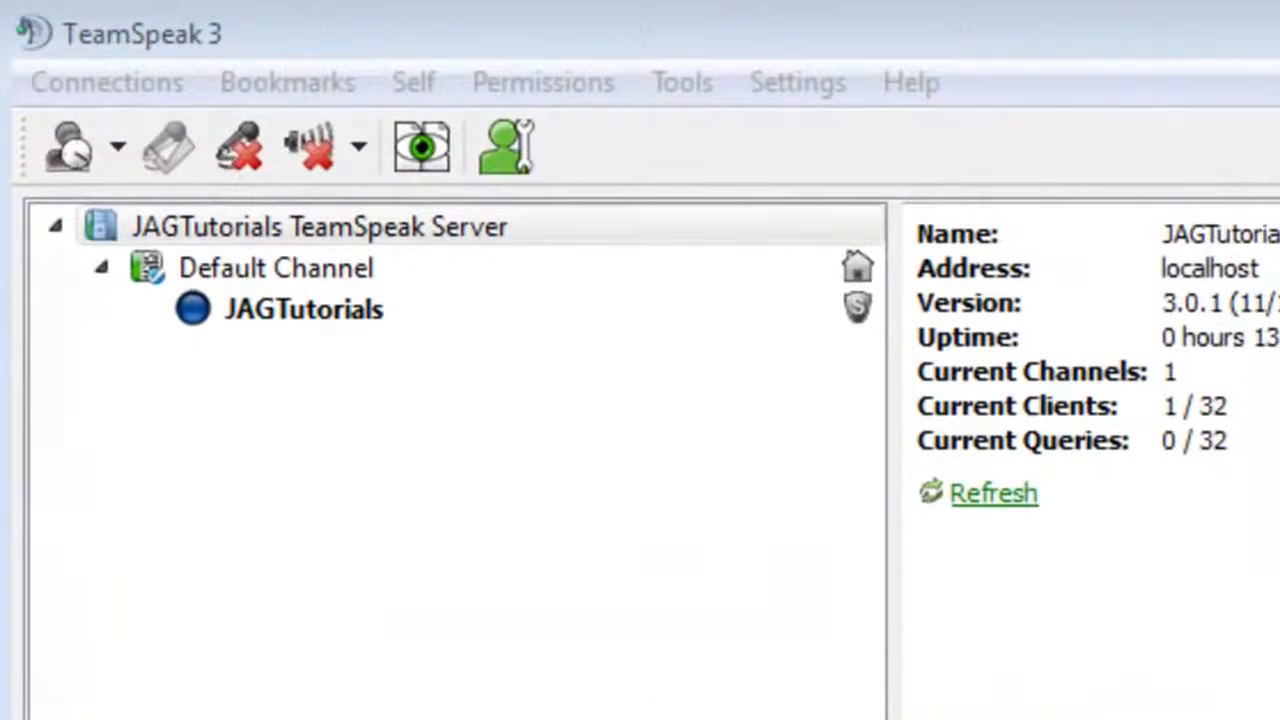
Step: Start a channel named 'JAG Channel' with a password and the description 'General Chat'
{"action": "left_click", "coordinate": [380, 228]}
{"action": "right_click", "coordinate": [378, 230]}
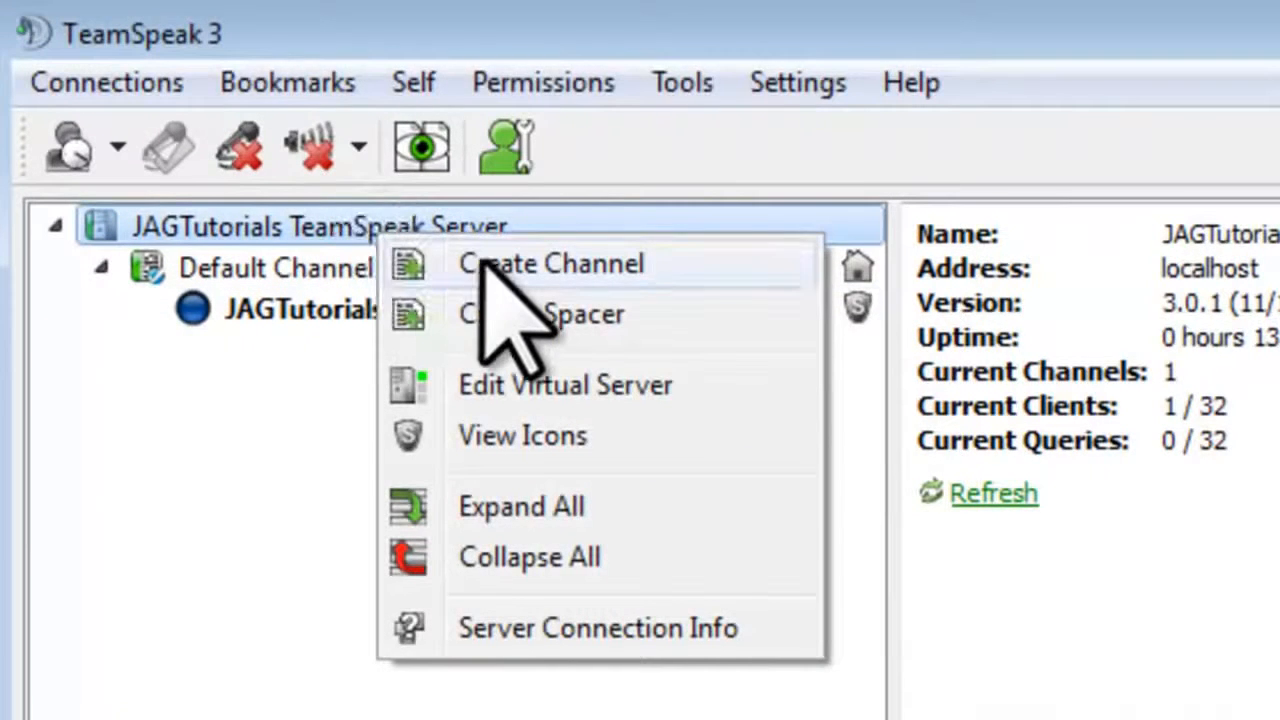
{"action": "left_click", "coordinate": [460, 263]}
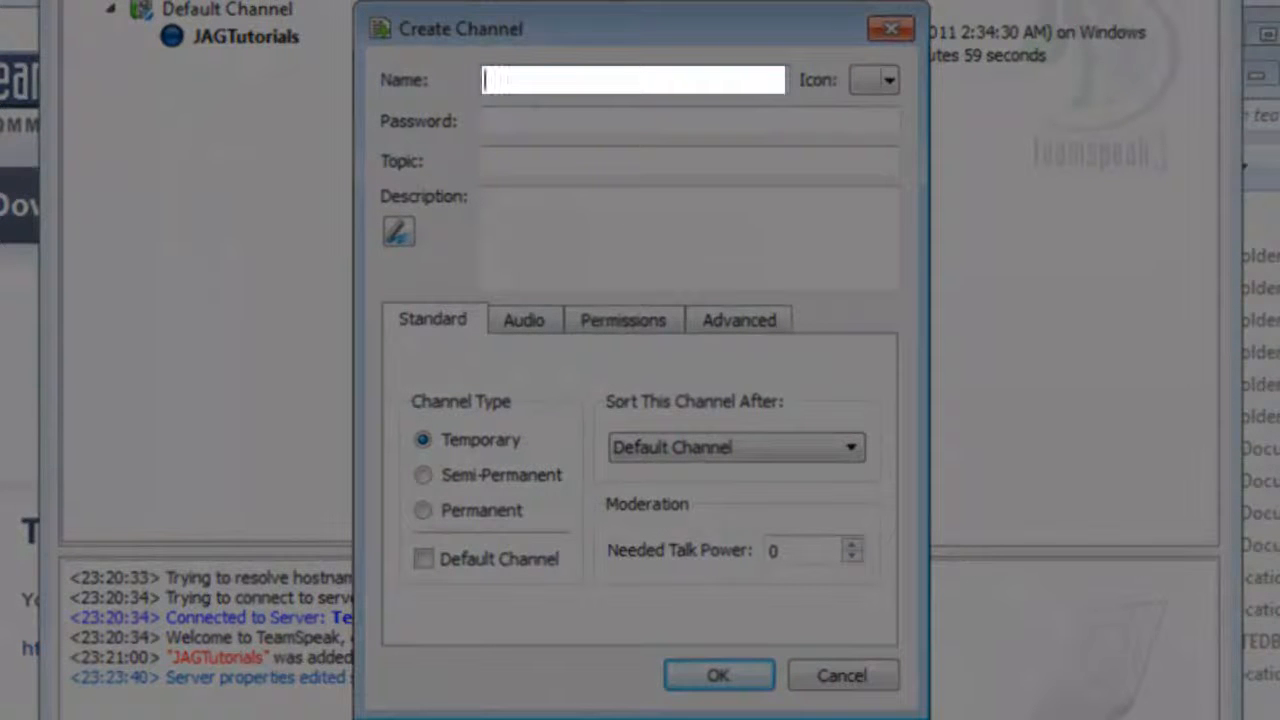
{"action": "type", "text": "JAG Channel"}
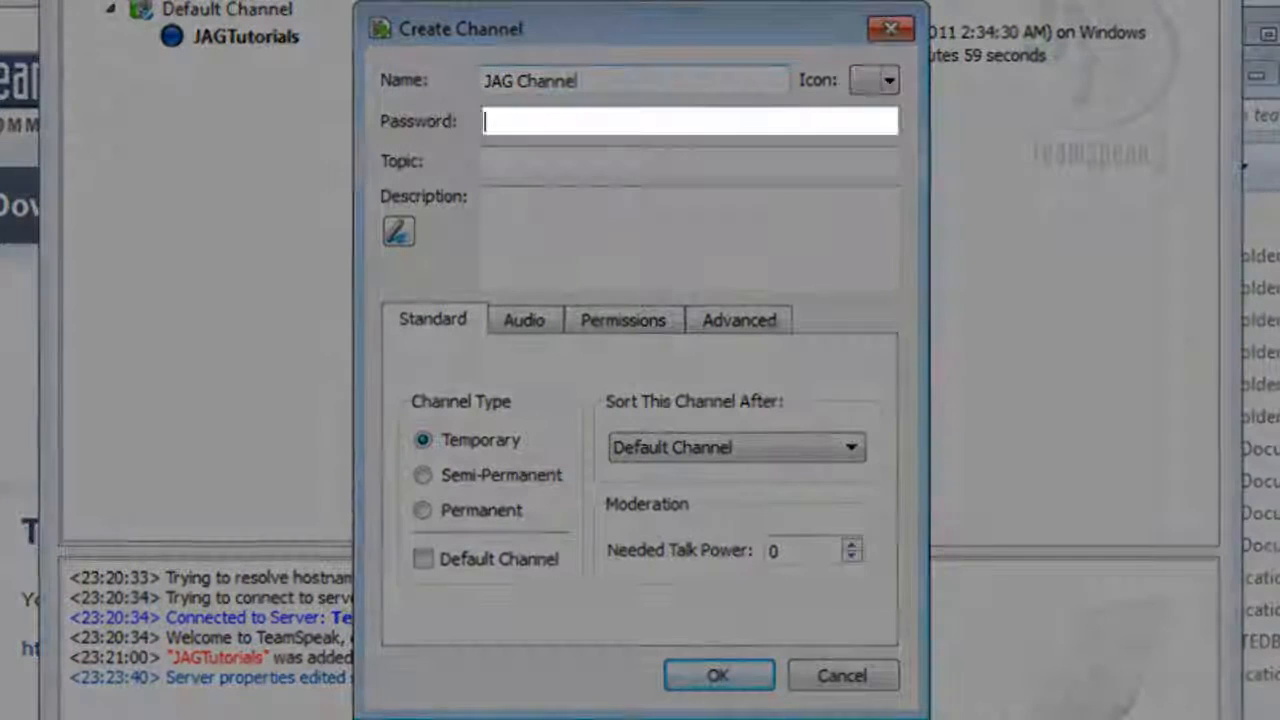
{"action": "type", "text": "•••••••••••"}
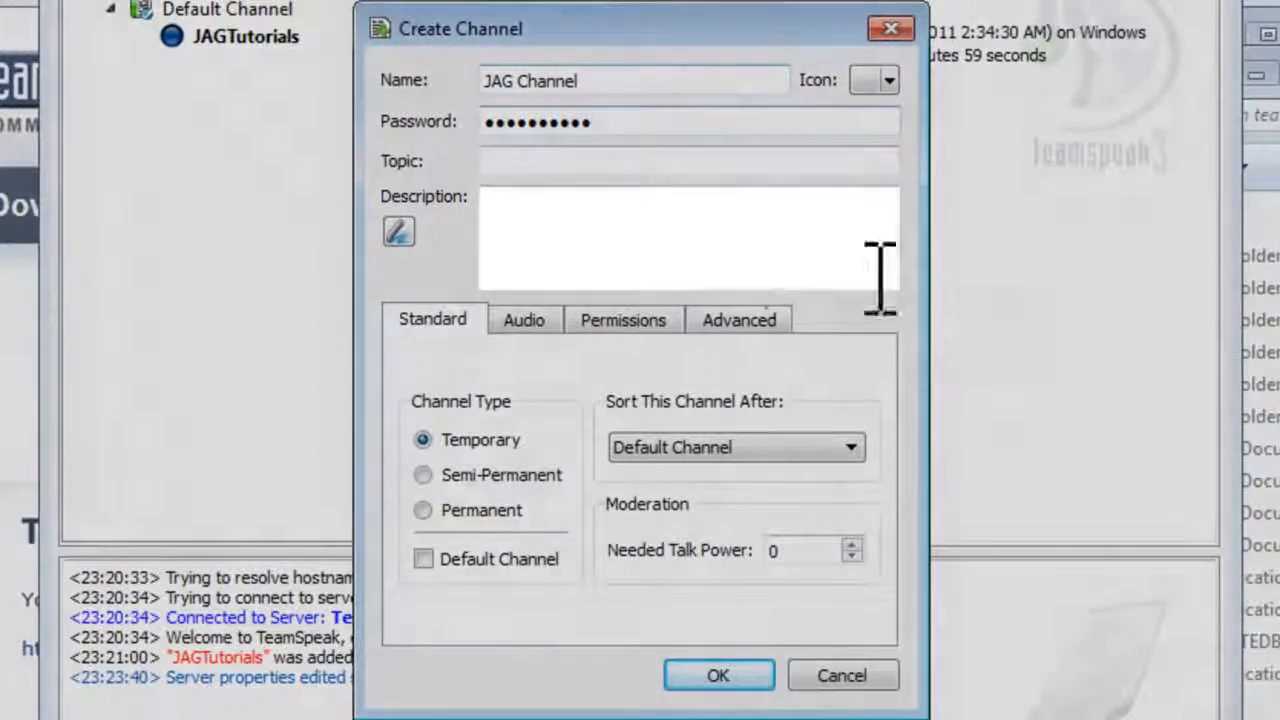
{"action": "left_click", "coordinate": [682, 234]}
{"action": "type", "text": "General Chat"}
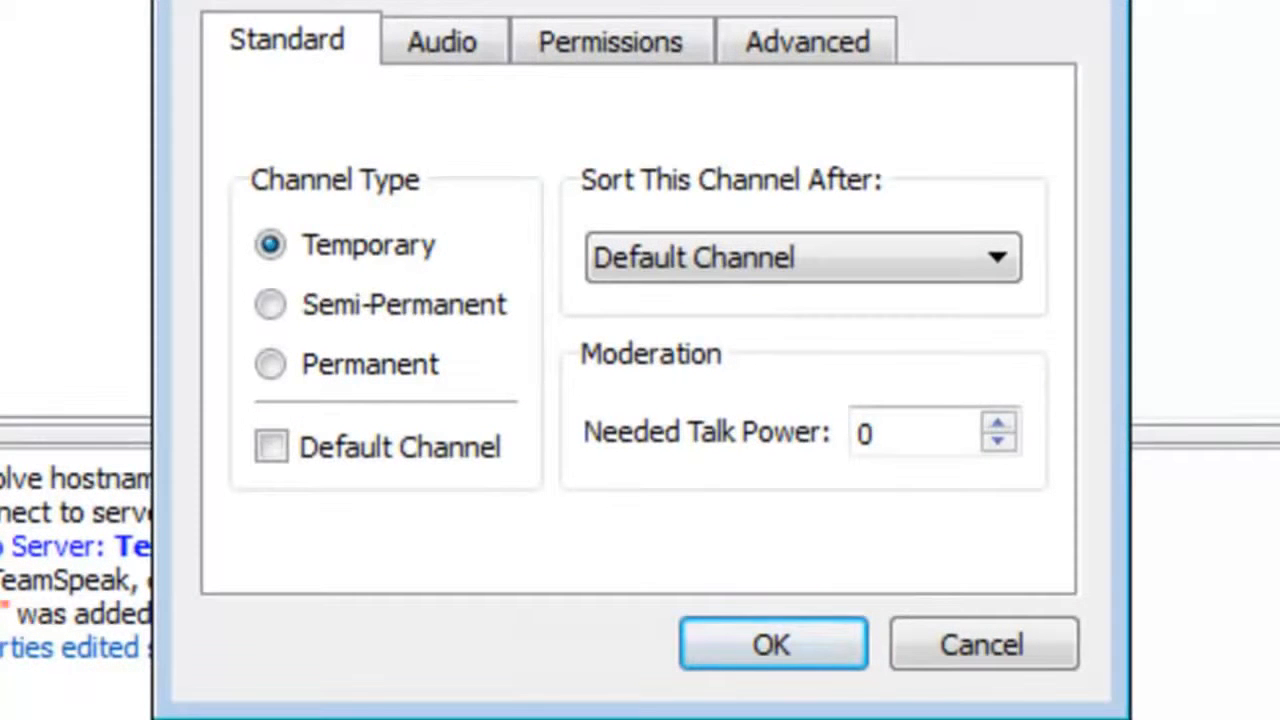
Step: Create JAG Channel as permanent, sorted after Default Channel, then open the Permissions menu
{"action": "left_click", "coordinate": [272, 364]}
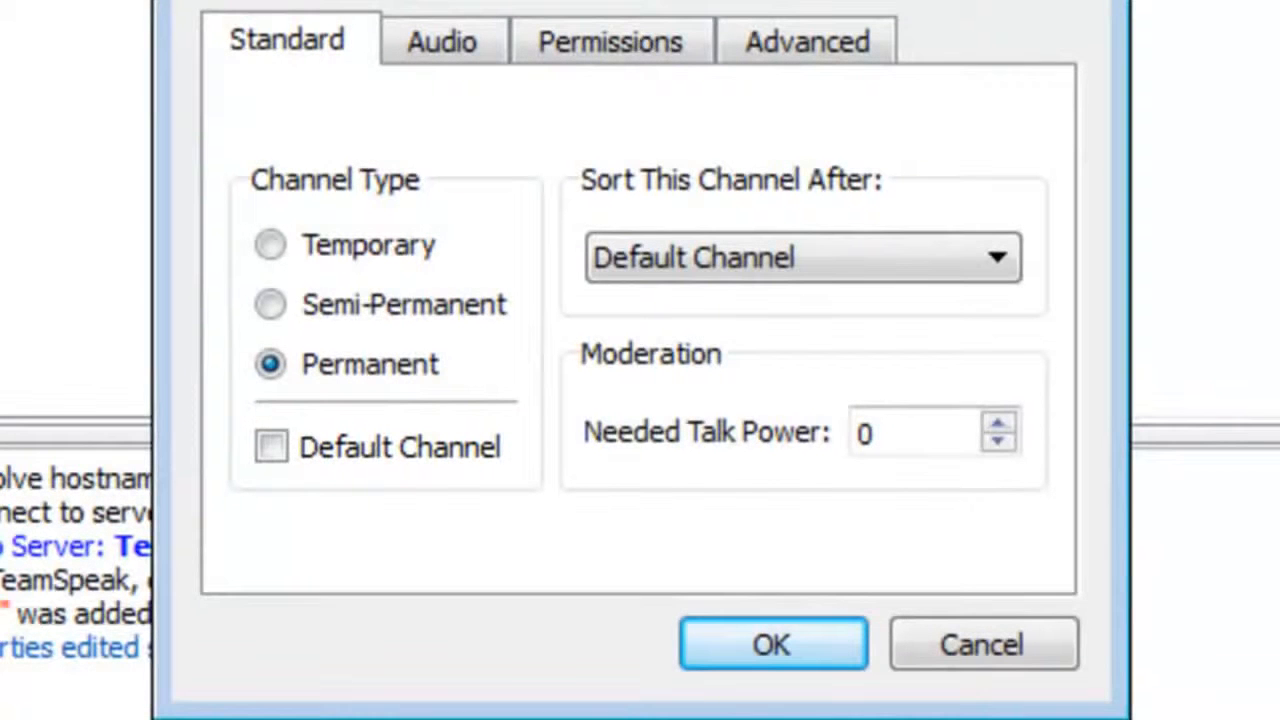
{"action": "left_click", "coordinate": [997, 260]}
{"action": "left_click", "coordinate": [997, 258]}
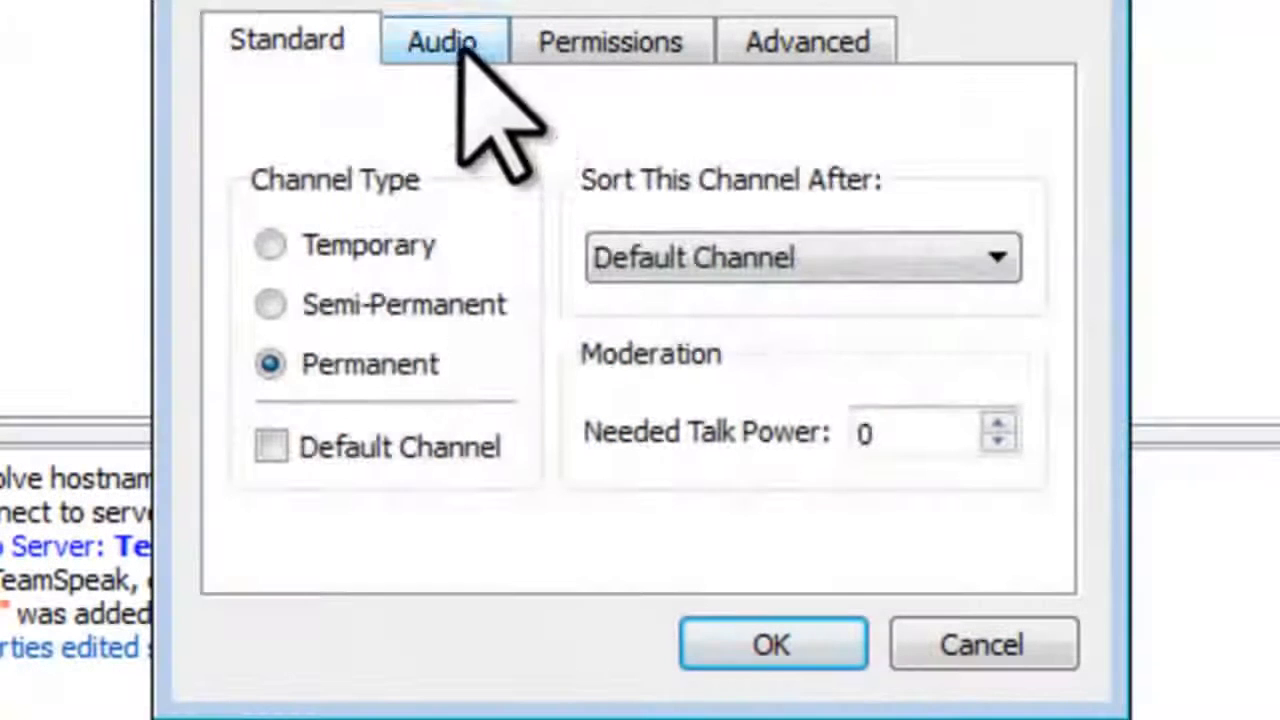
{"action": "left_click", "coordinate": [447, 42]}
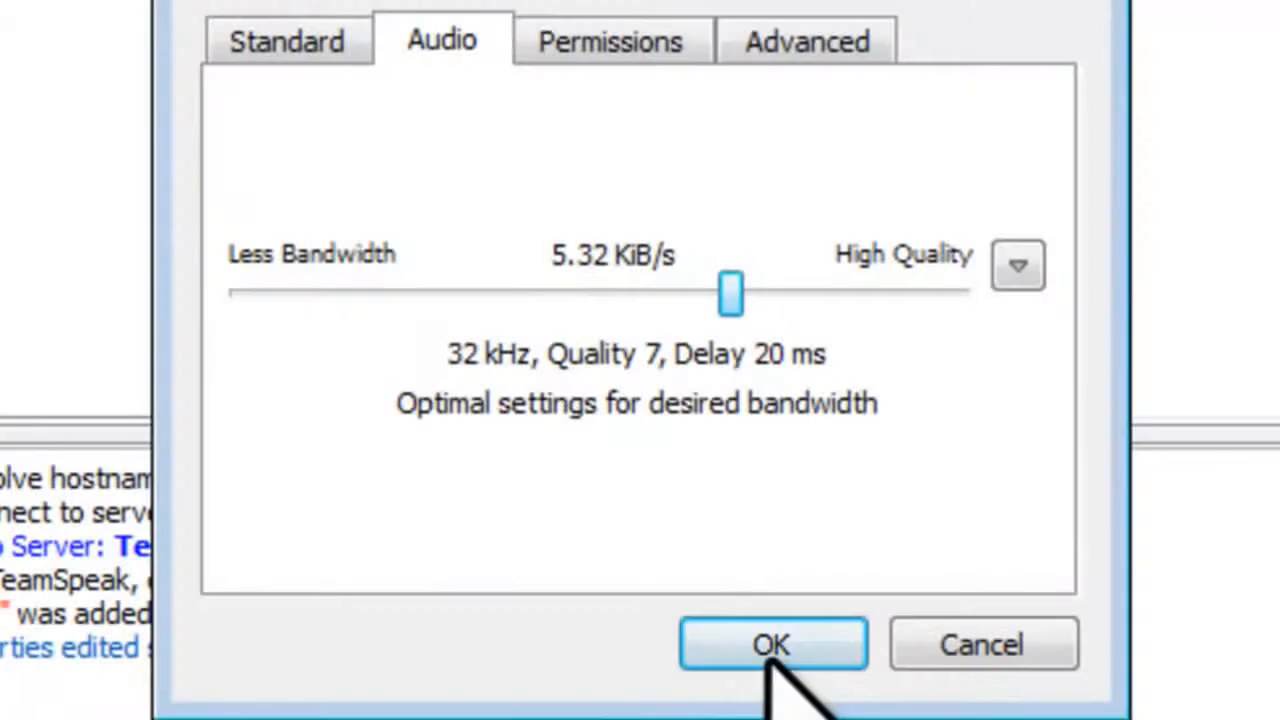
{"action": "left_click", "coordinate": [770, 642]}
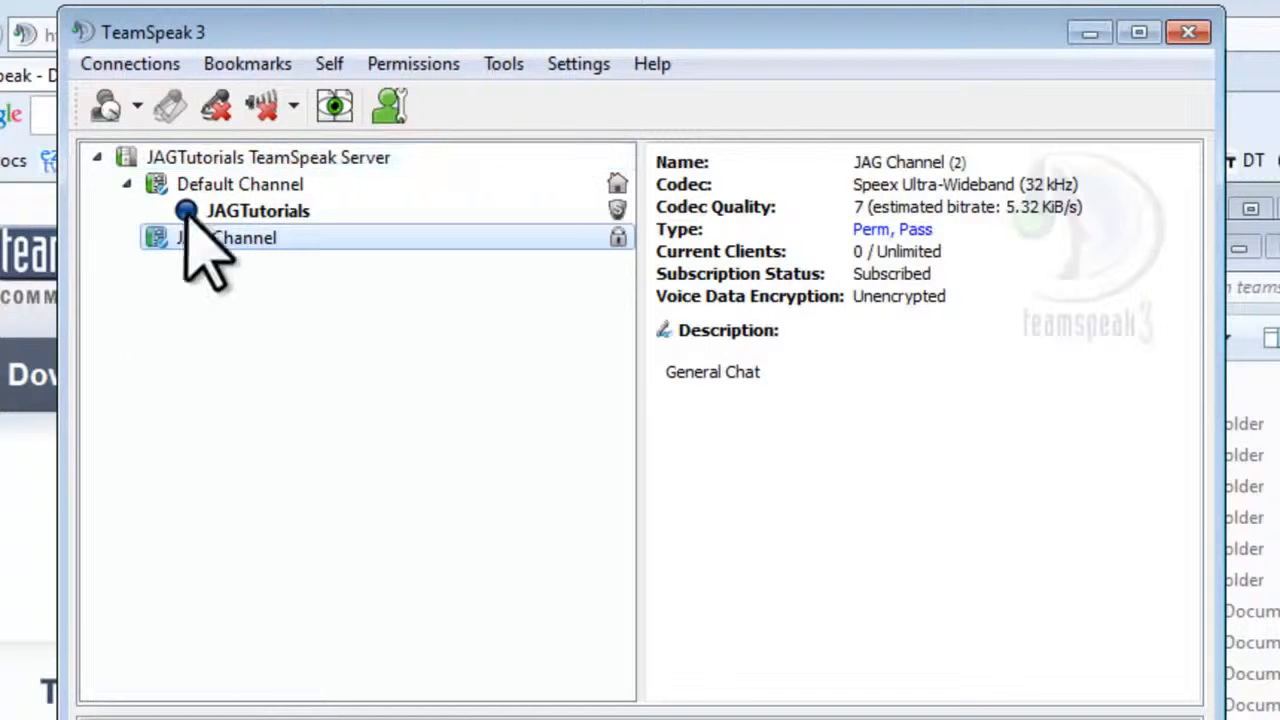
{"action": "left_click", "coordinate": [418, 63]}
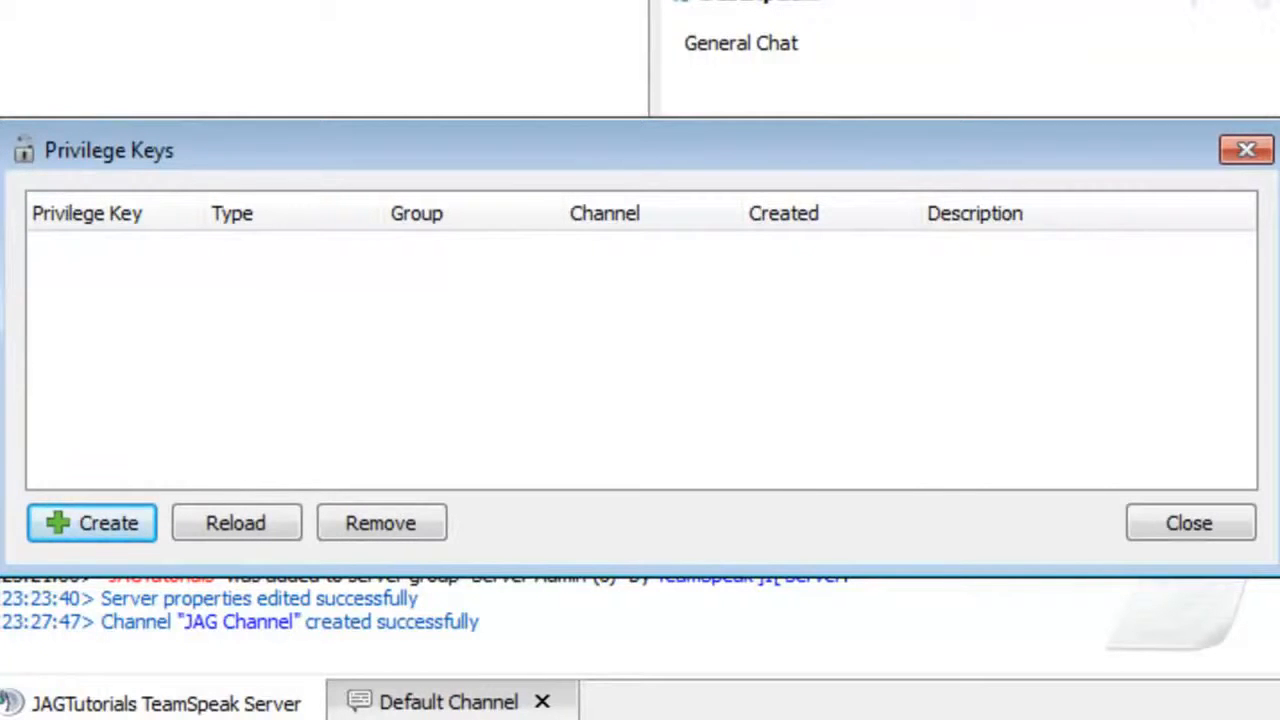
Step: Generate and copy a Server Admin privilege key described as 'Co-Admin'
{"action": "left_click", "coordinate": [92, 520]}
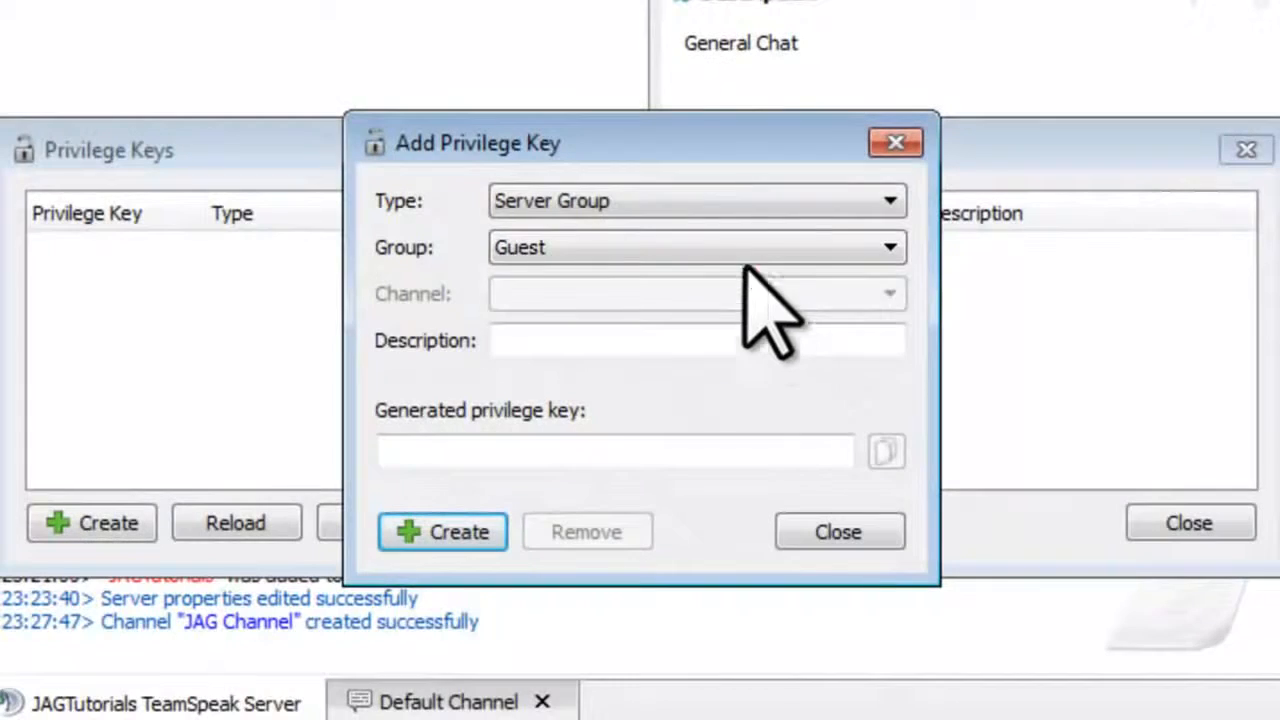
{"action": "left_click", "coordinate": [737, 251]}
{"action": "left_click", "coordinate": [706, 278]}
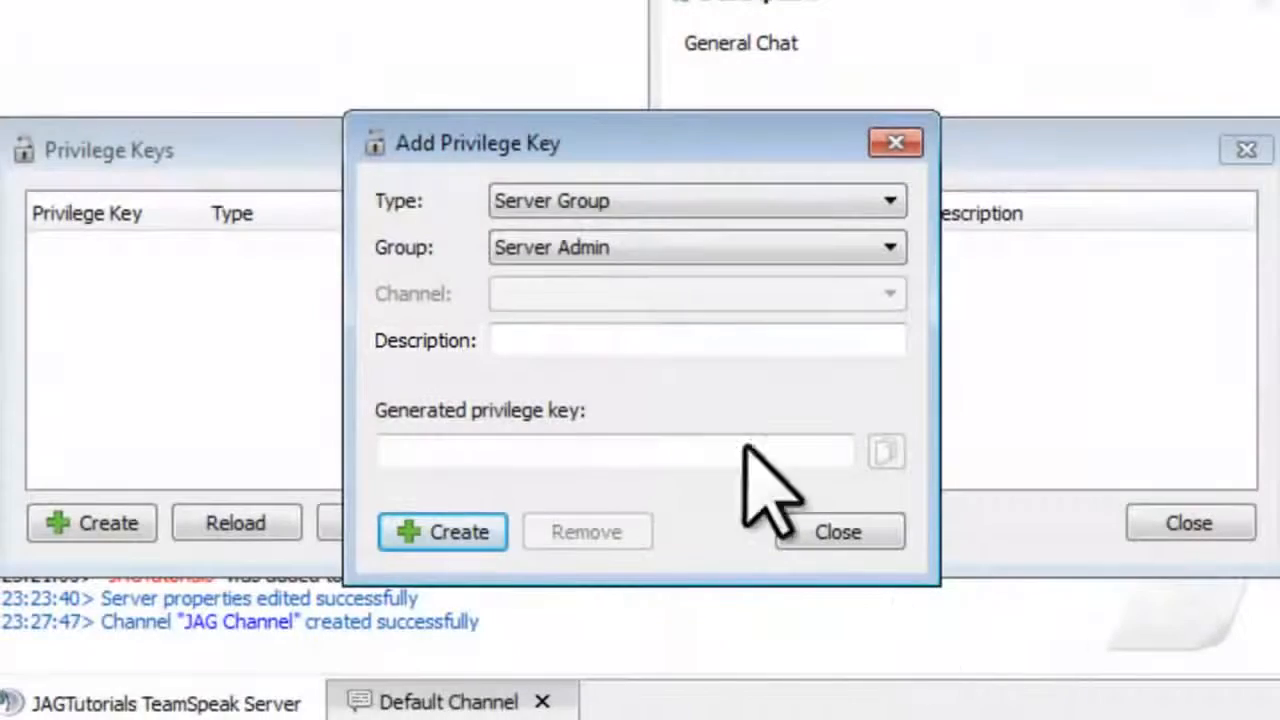
{"action": "left_click", "coordinate": [641, 348]}
{"action": "type", "text": "Co-Admin"}
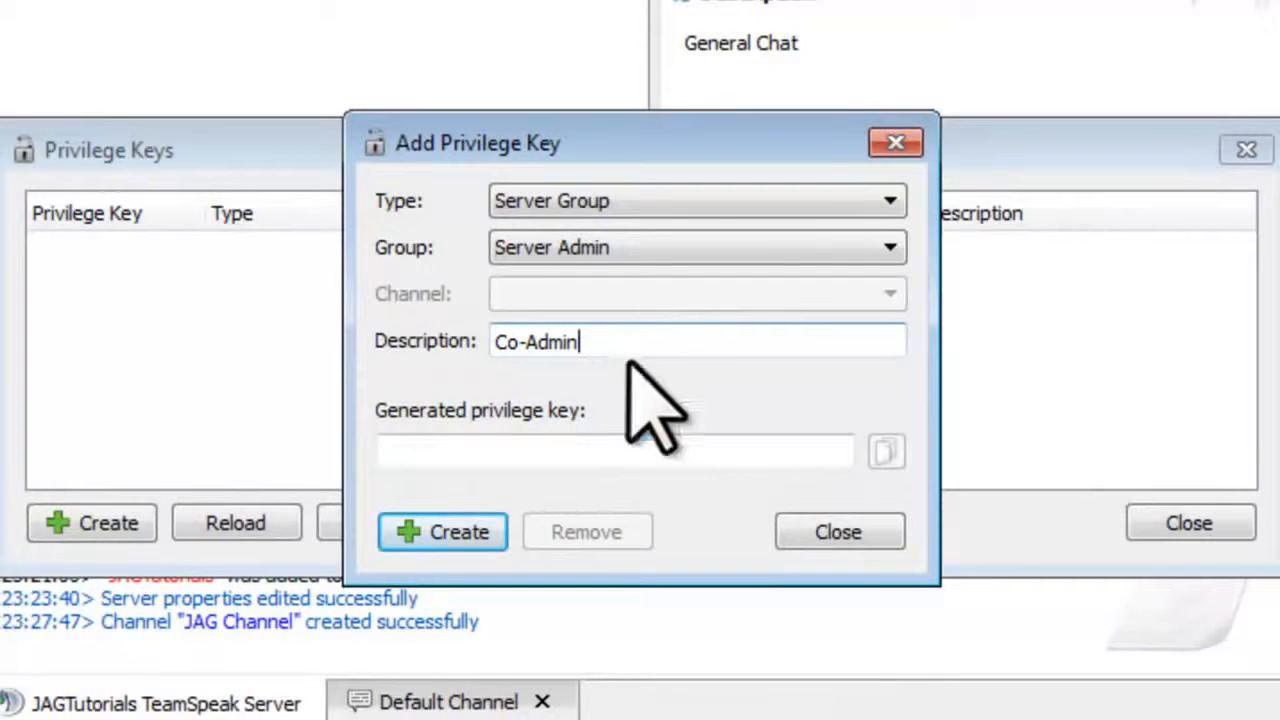
{"action": "left_click", "coordinate": [448, 522]}
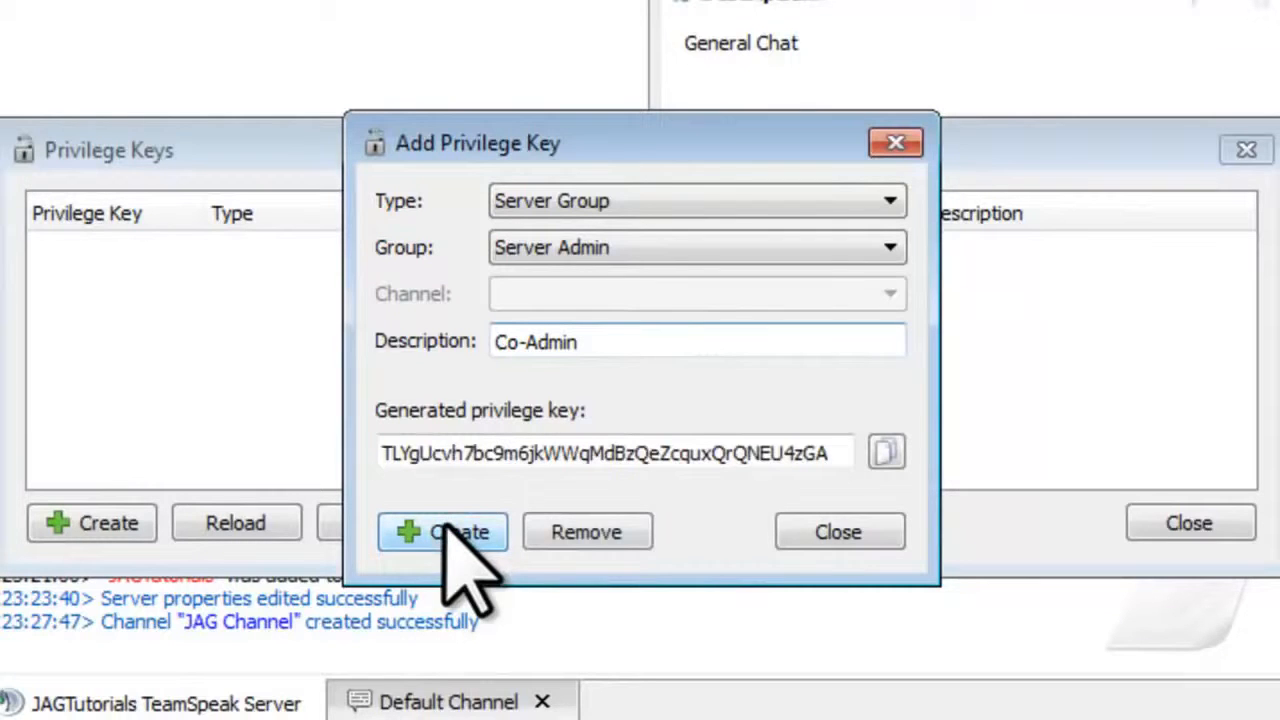
{"action": "left_click", "coordinate": [896, 453]}
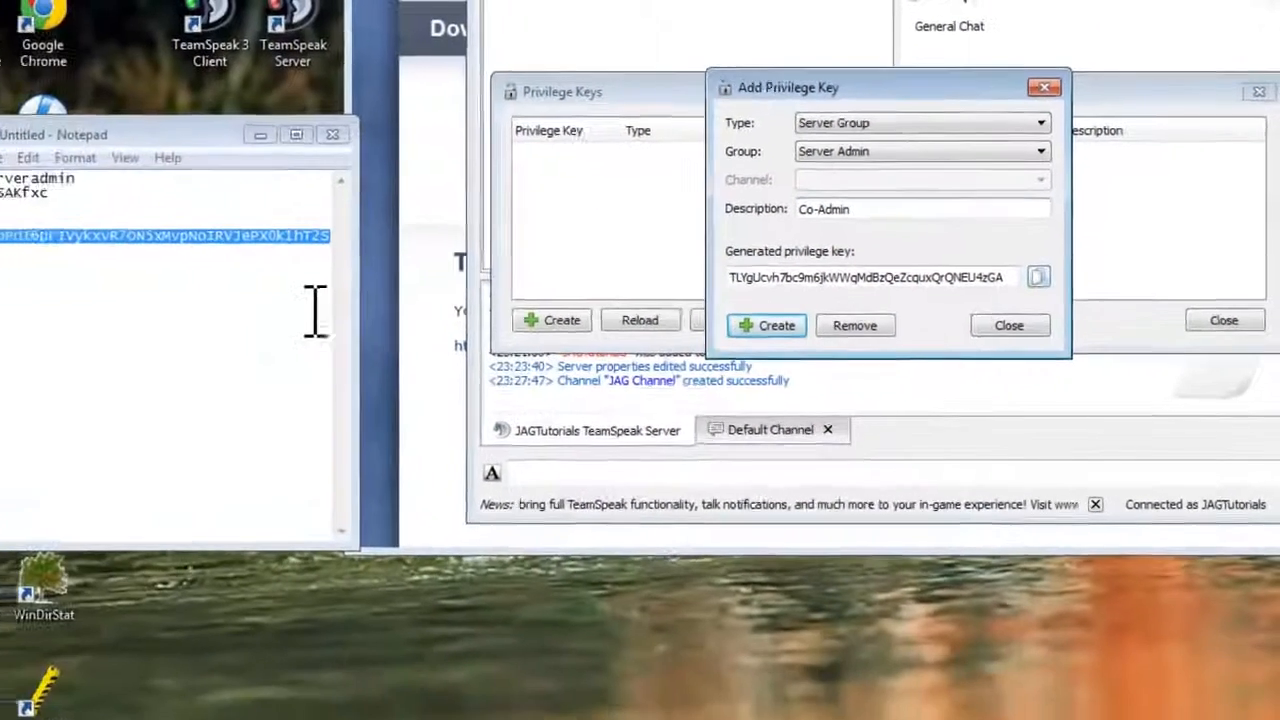
Step: Paste the key into the Notepad notes under a 'Co-Admin' label and close the key form
{"action": "left_click", "coordinate": [325, 293]}
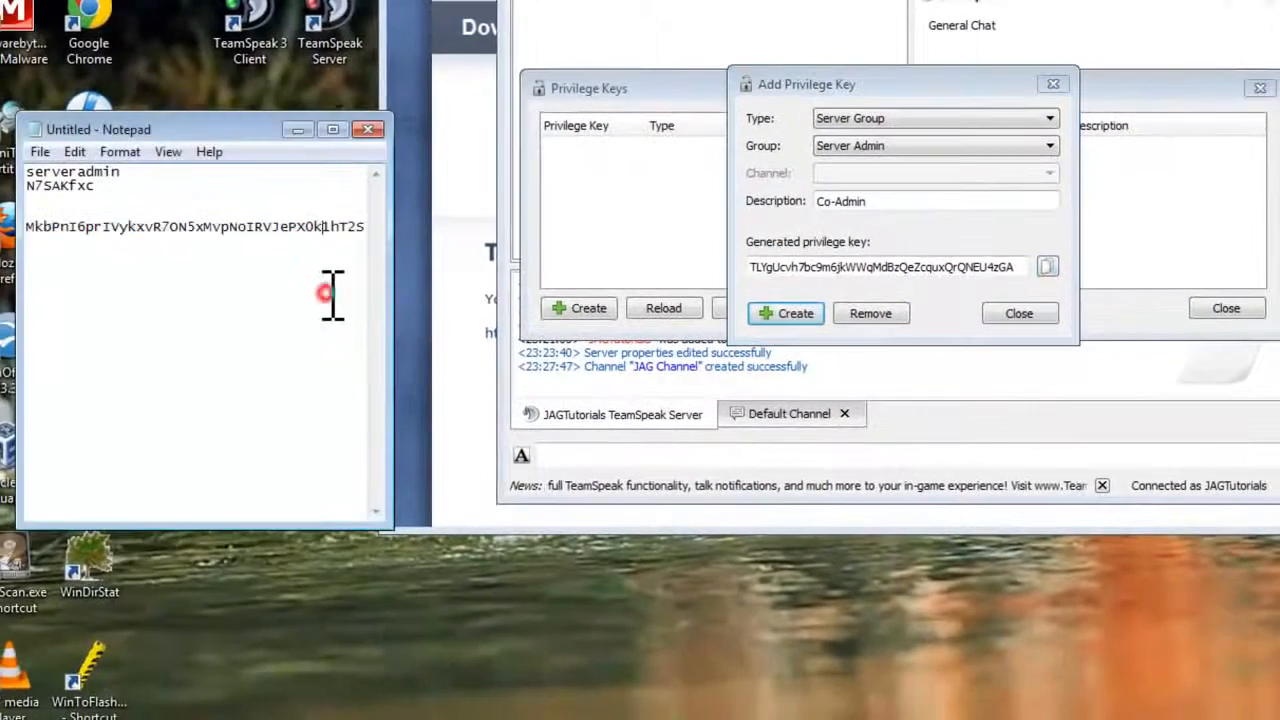
{"action": "left_click", "coordinate": [372, 228]}
{"action": "key", "text": "Return"}
{"action": "key", "text": "Return"}
{"action": "type", "text": "Co-"}
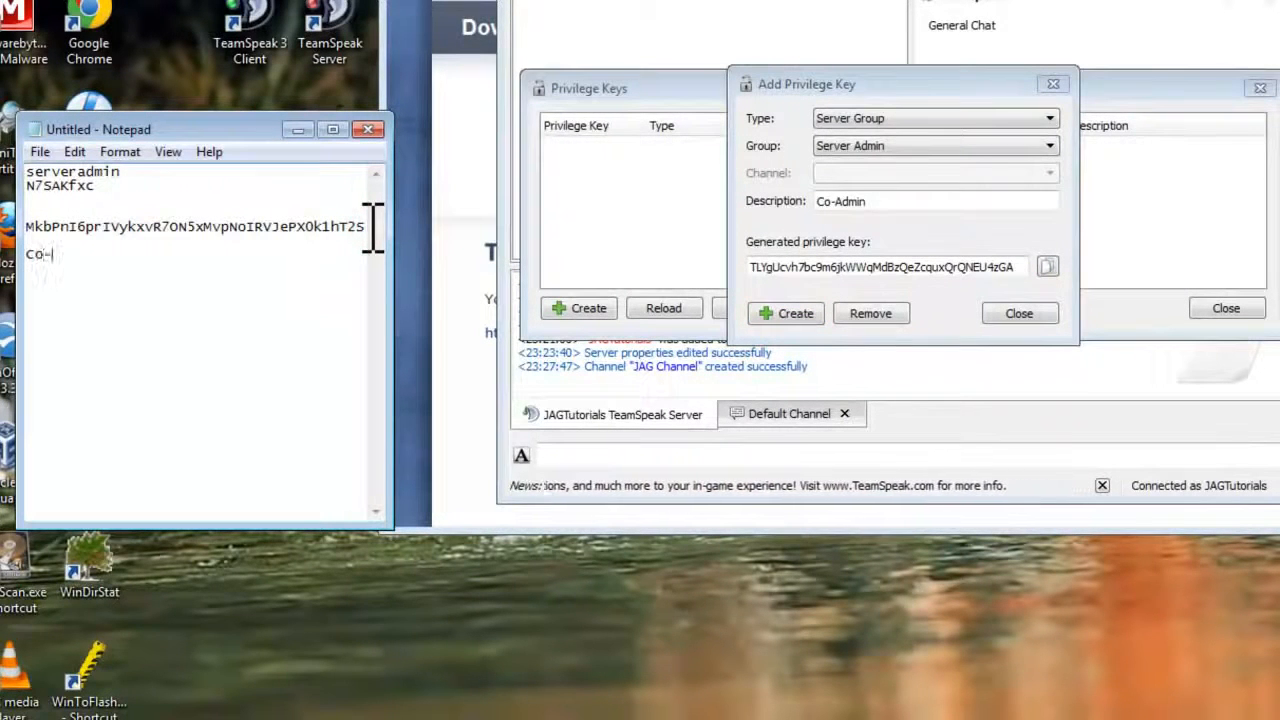
{"action": "type", "text": "Admin"}
{"action": "key", "text": "Return"}
{"action": "key", "text": "ctrl+v"}
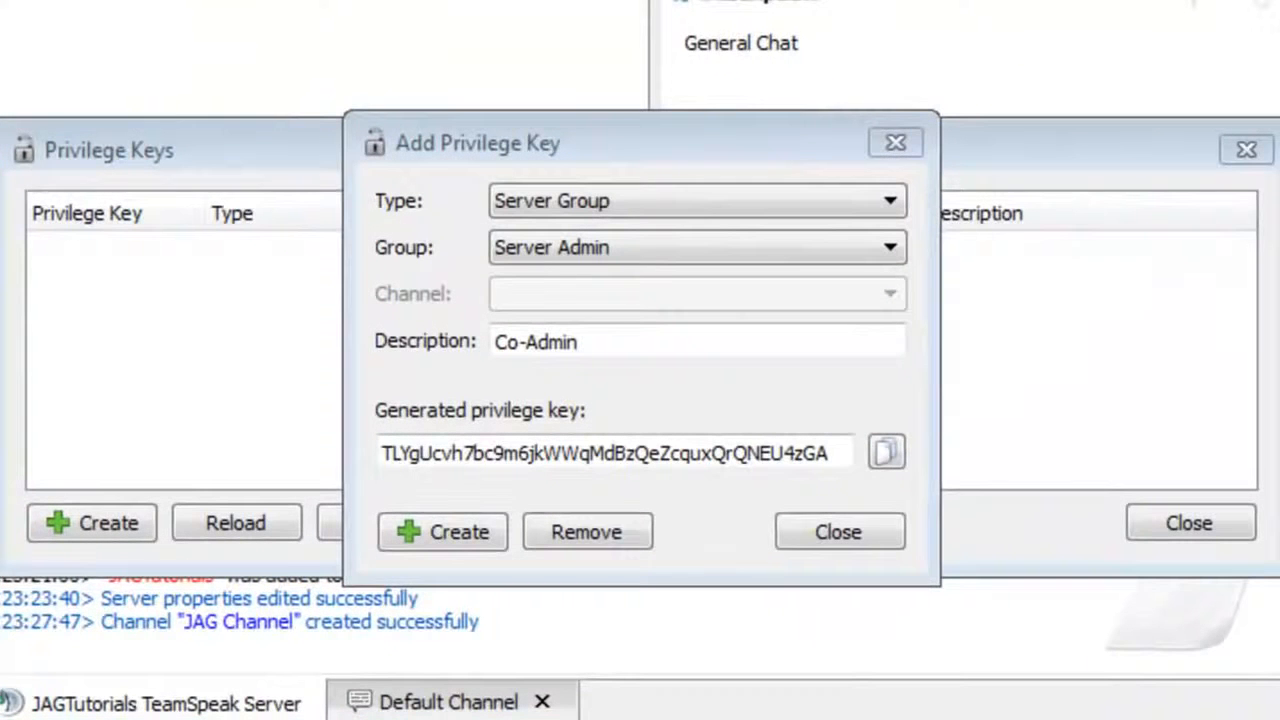
{"action": "key", "text": "alt+Tab"}
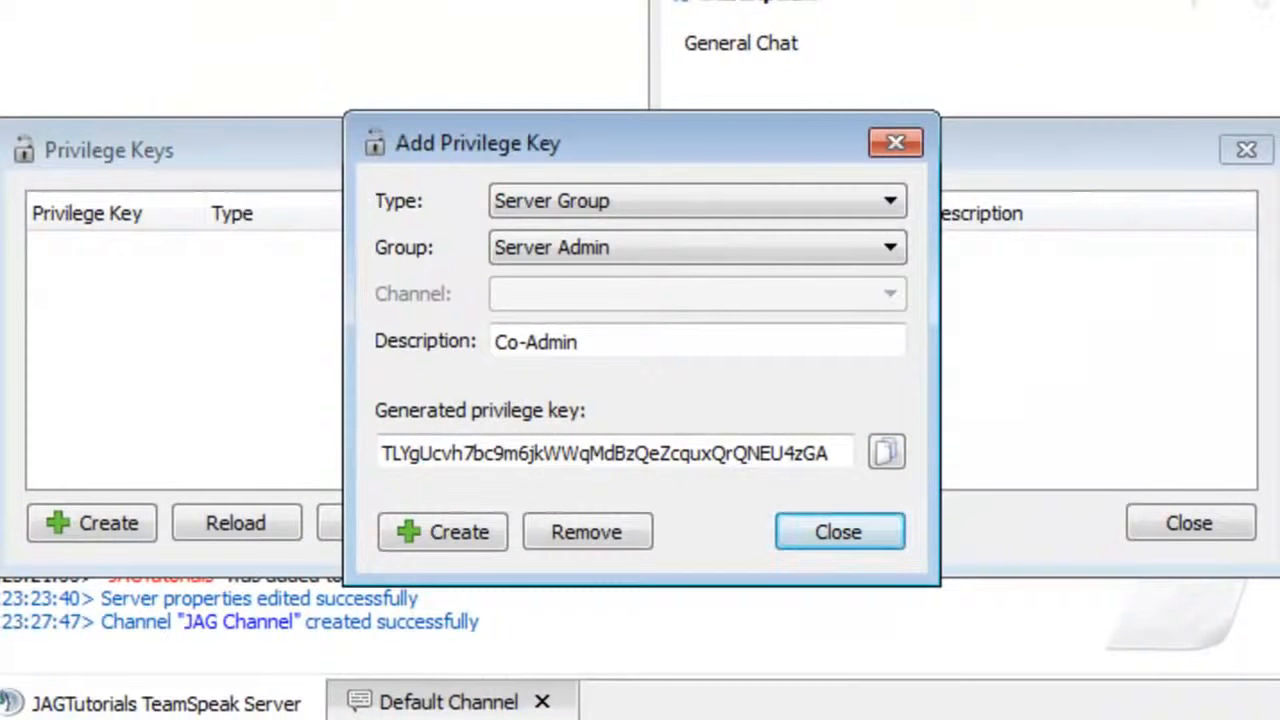
{"action": "left_click", "coordinate": [832, 530]}
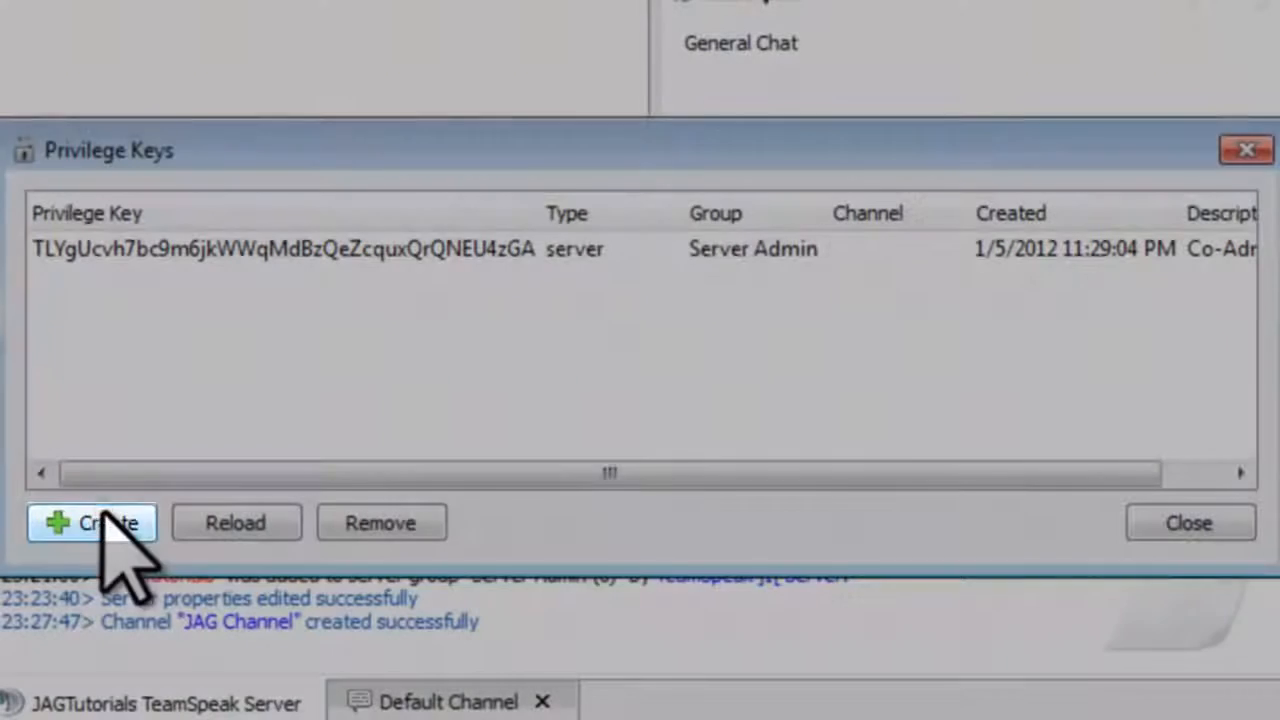
Step: Set up a new channel group key granting Channel Admin in JAG Channel
{"action": "left_click", "coordinate": [106, 512]}
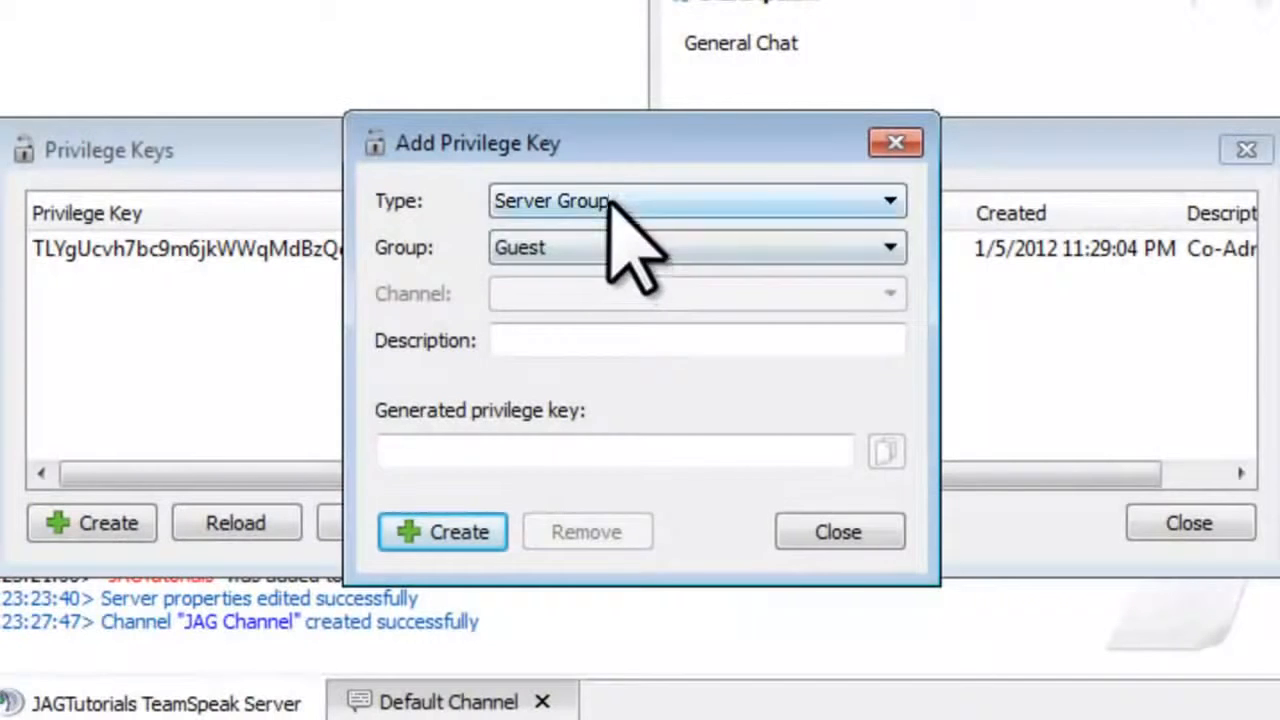
{"action": "left_click", "coordinate": [611, 200]}
{"action": "left_click", "coordinate": [597, 254]}
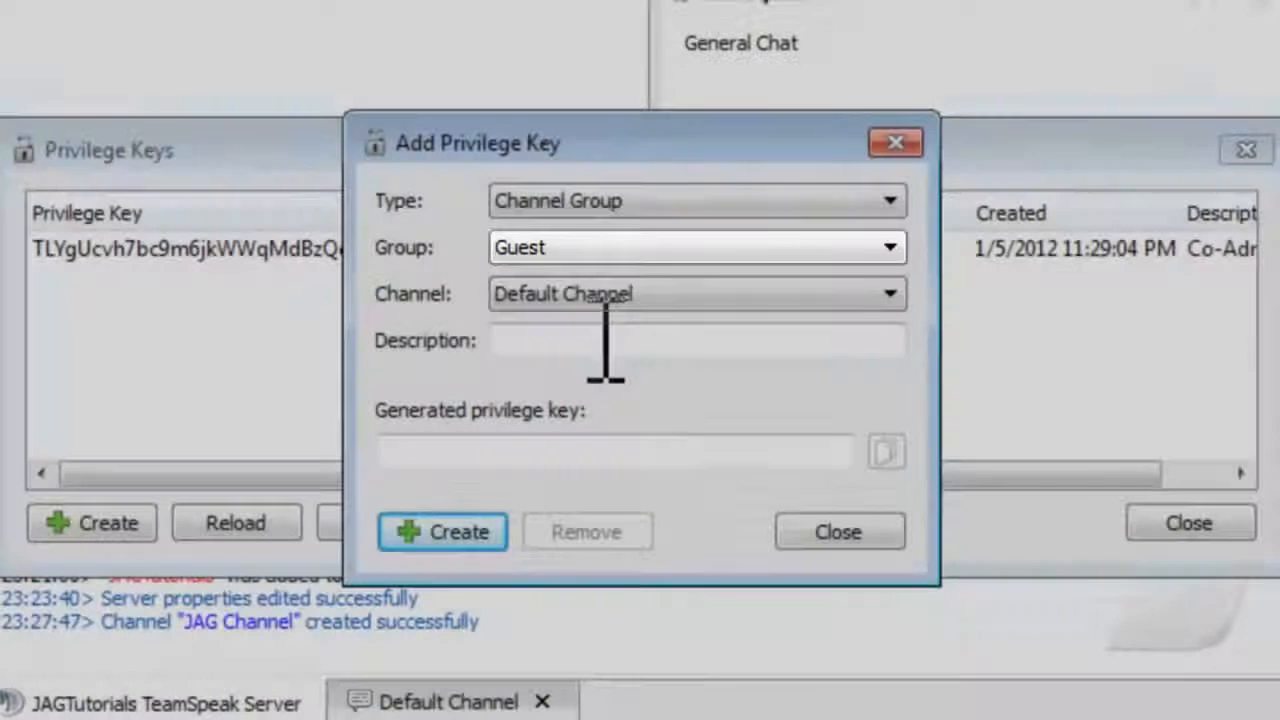
{"action": "left_click", "coordinate": [585, 249]}
{"action": "left_click", "coordinate": [588, 271]}
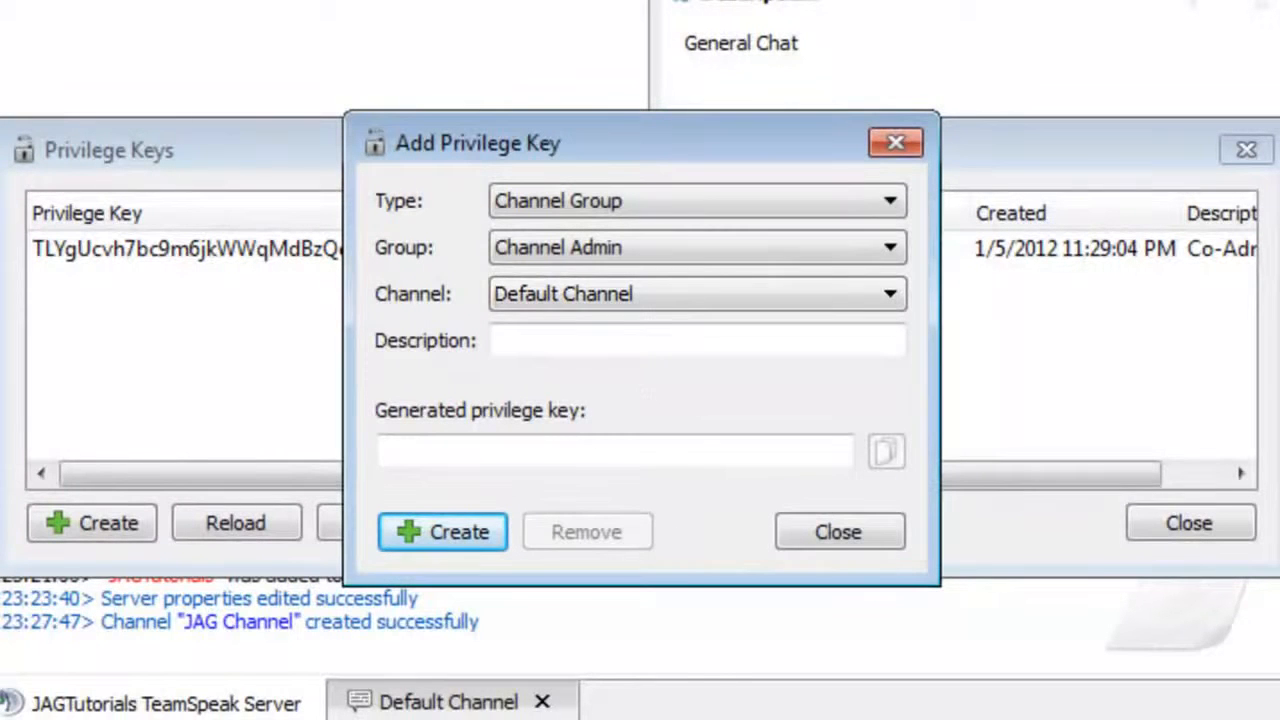
{"action": "left_click", "coordinate": [618, 294]}
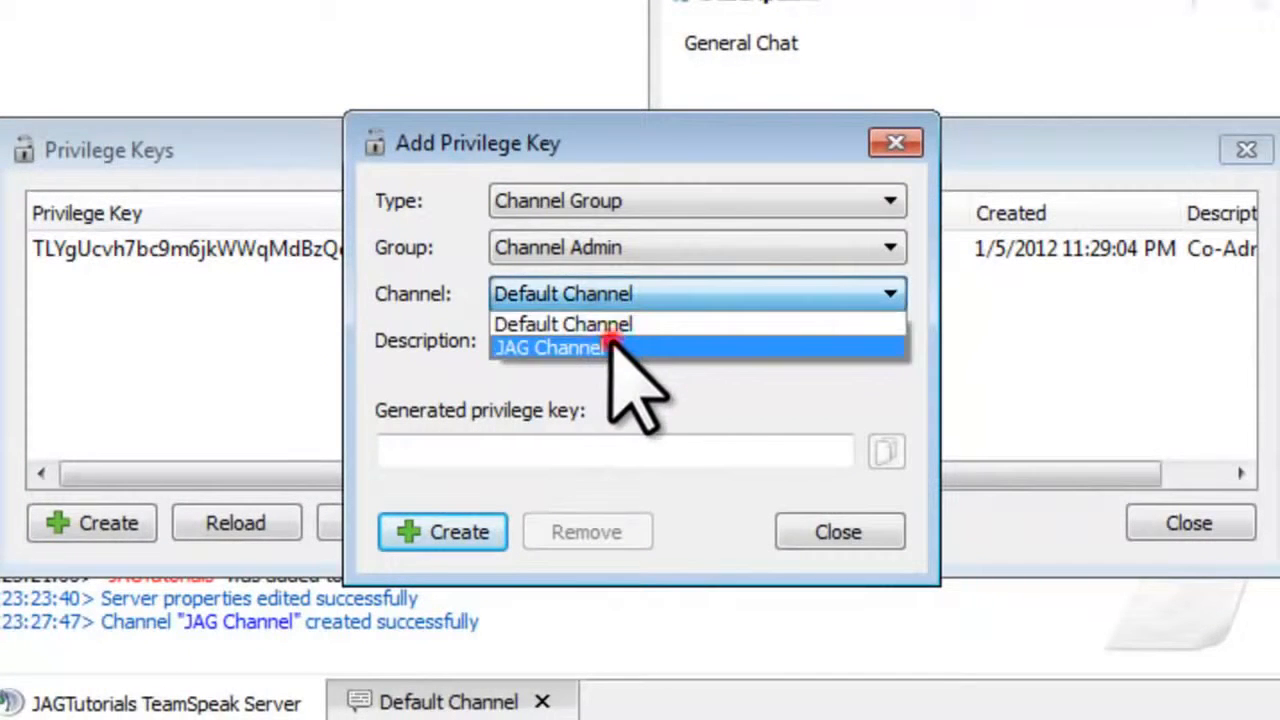
{"action": "left_click", "coordinate": [612, 346]}
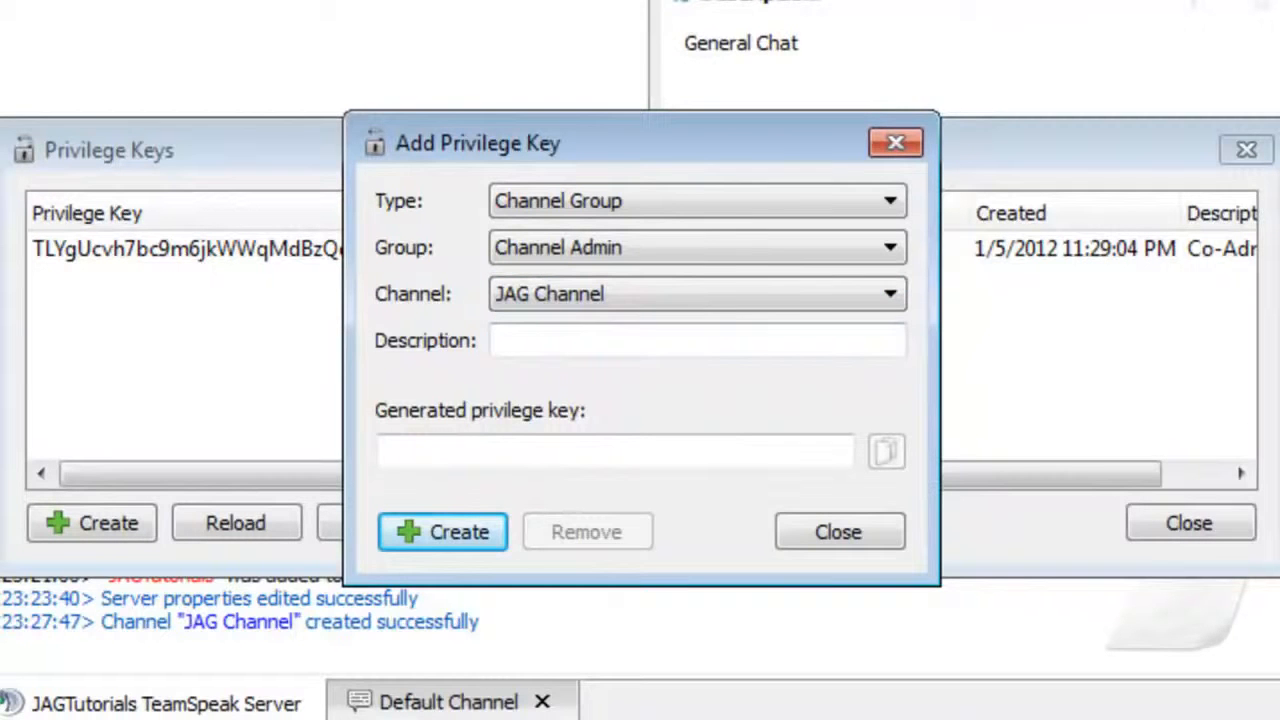
Step: Describe the key as 'Channel Adm', generate and copy it, then close both key windows
{"action": "left_click", "coordinate": [548, 341]}
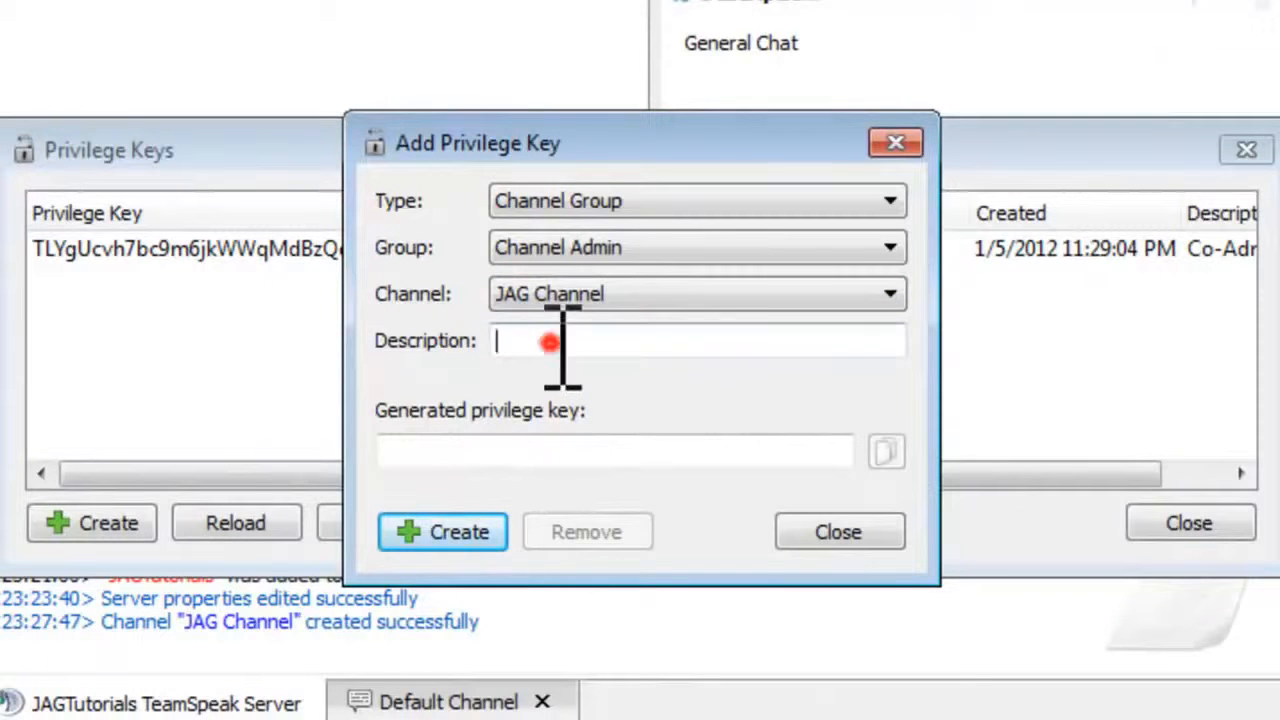
{"action": "type", "text": "Channel Admin"}
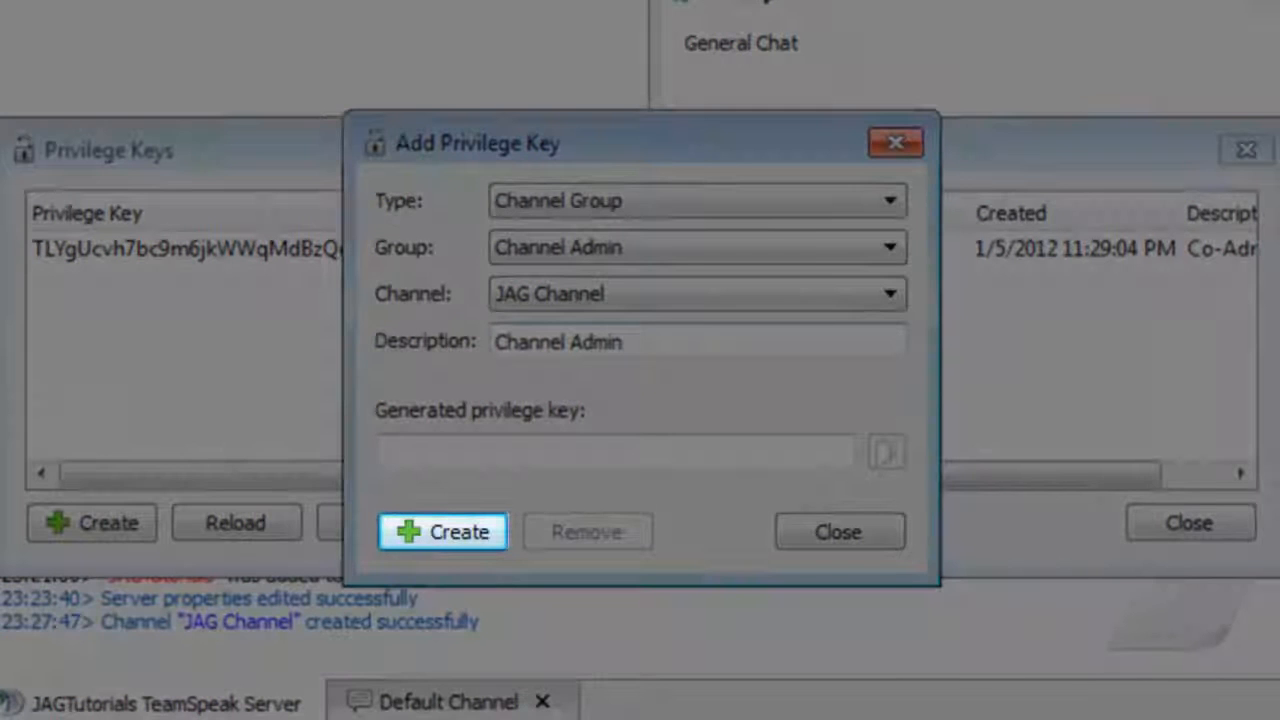
{"action": "left_click", "coordinate": [432, 532]}
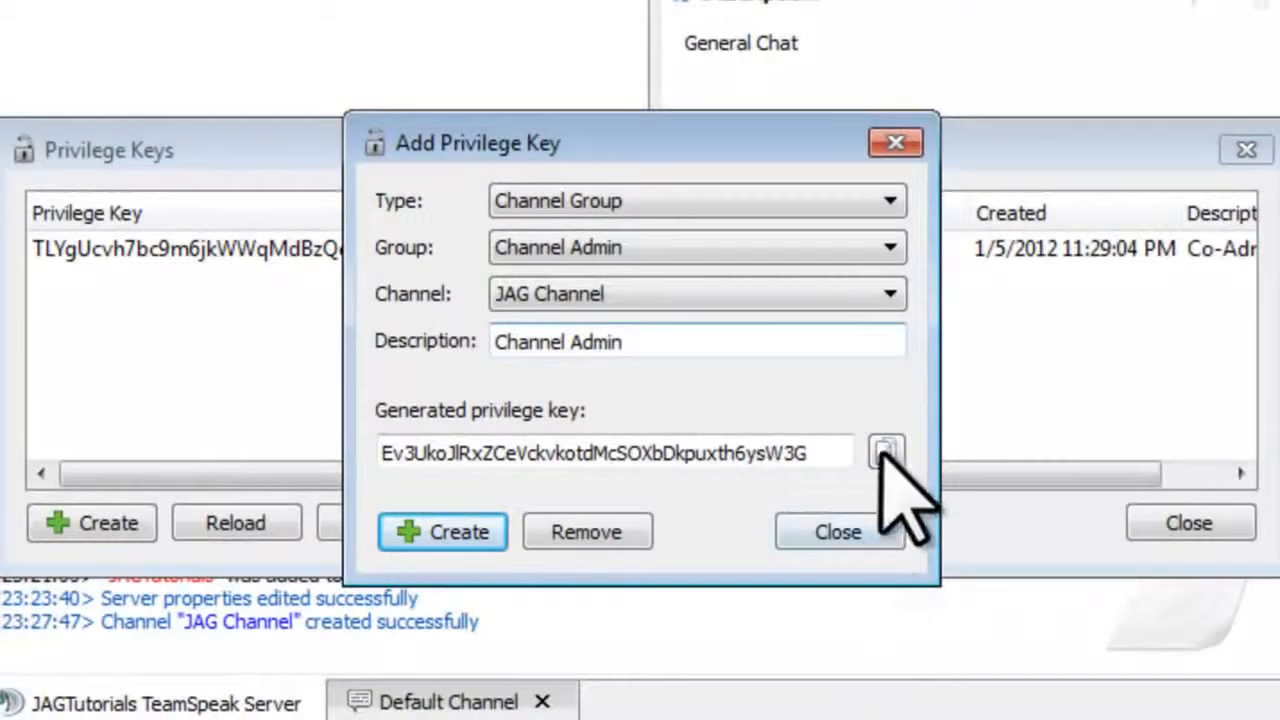
{"action": "left_click", "coordinate": [886, 452]}
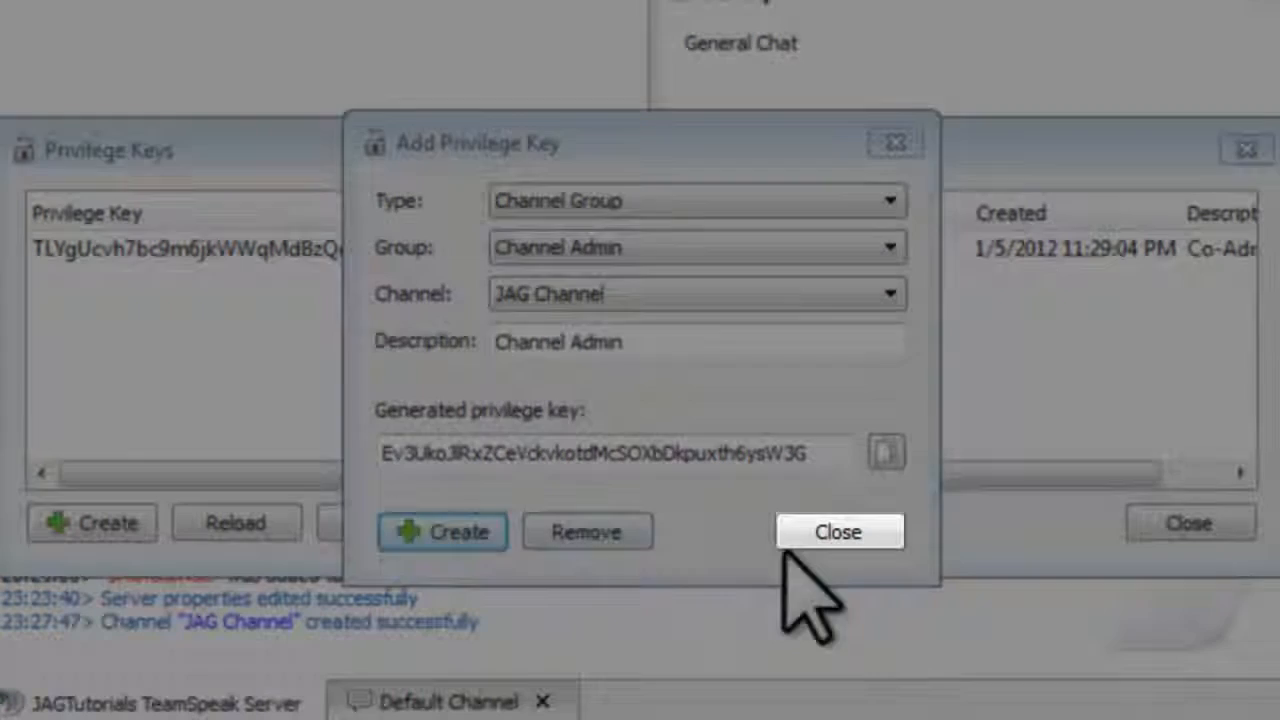
{"action": "left_click", "coordinate": [820, 530]}
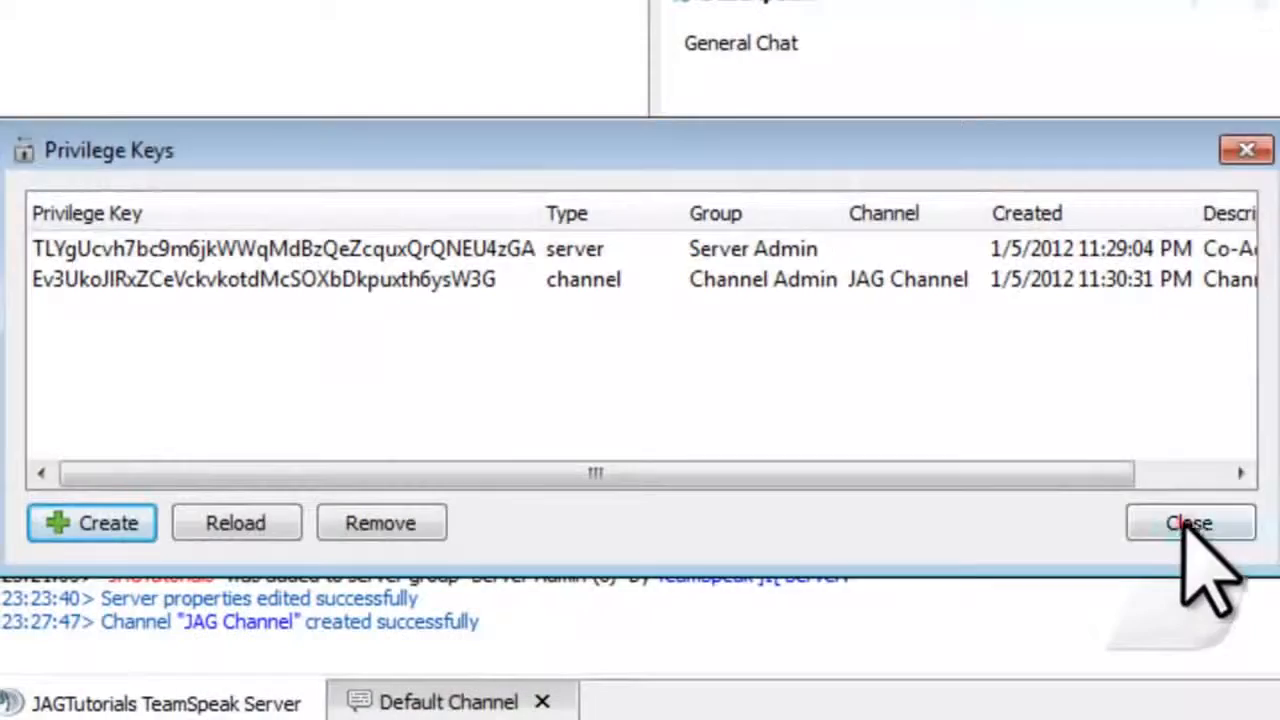
{"action": "left_click", "coordinate": [1183, 523]}
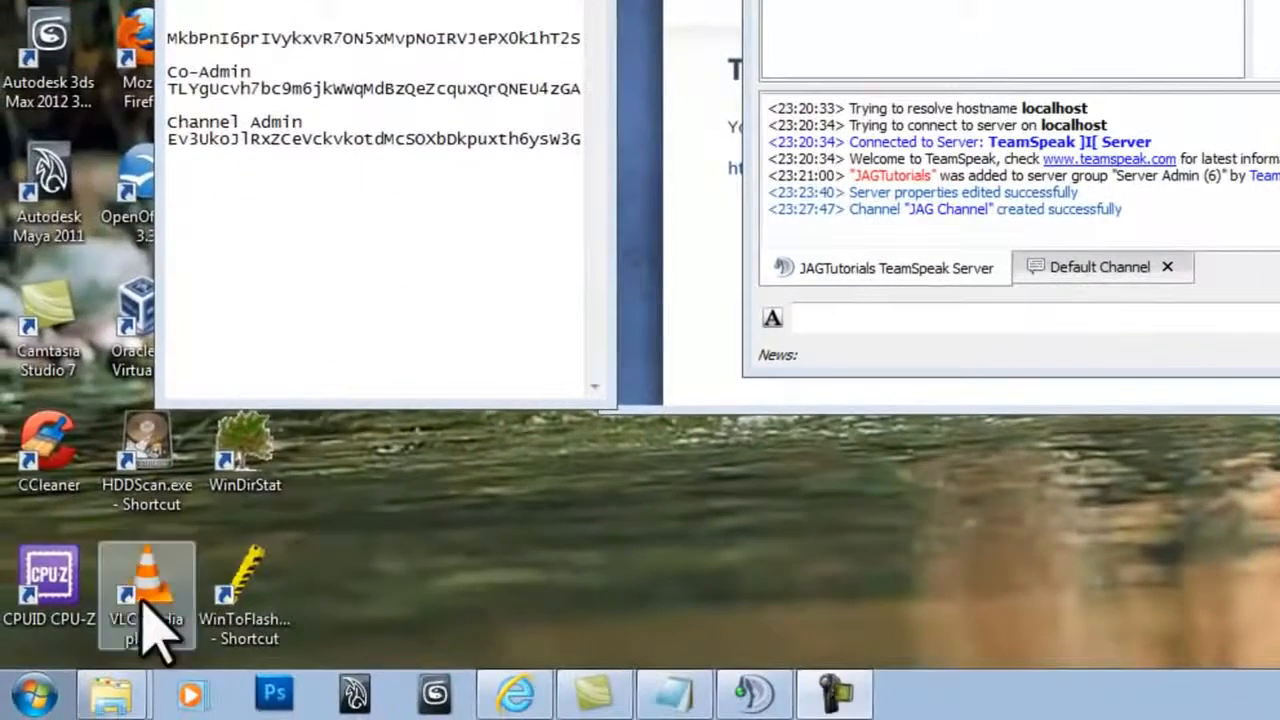
Step: Launch Command Prompt from Accessories and run ipconfig
{"action": "left_click", "coordinate": [35, 695]}
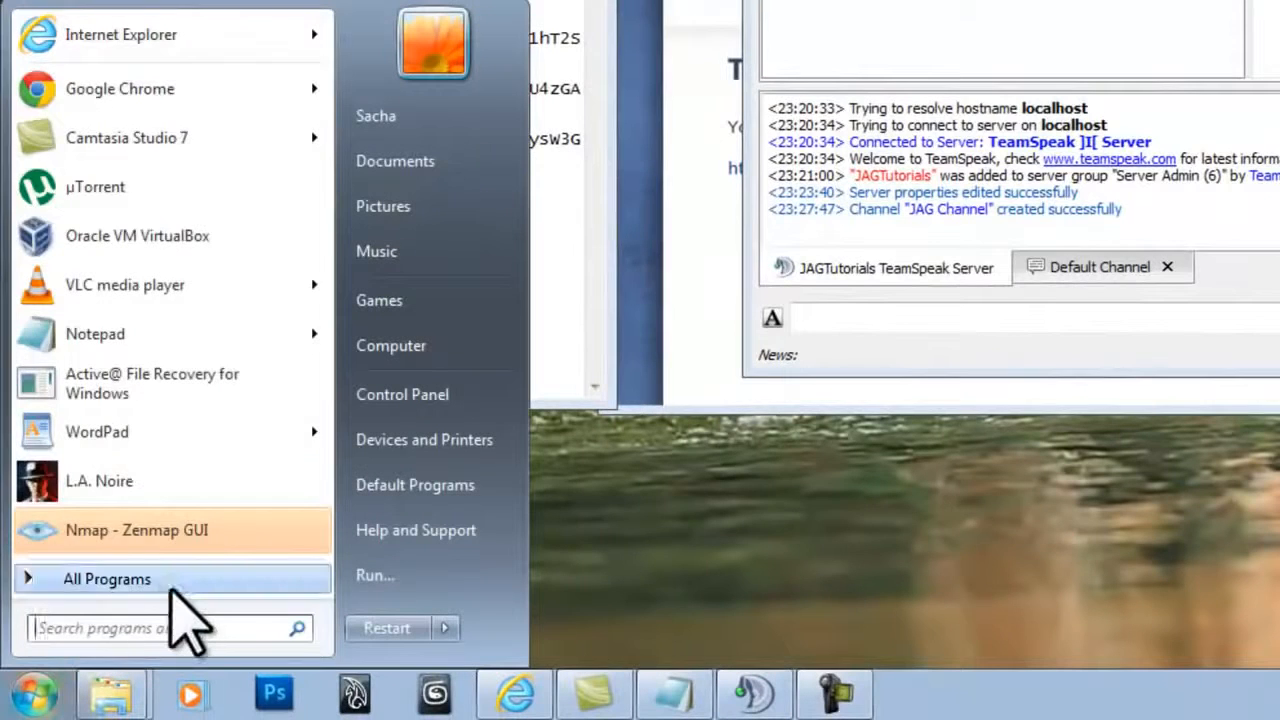
{"action": "left_click", "coordinate": [170, 588]}
{"action": "left_click", "coordinate": [152, 73]}
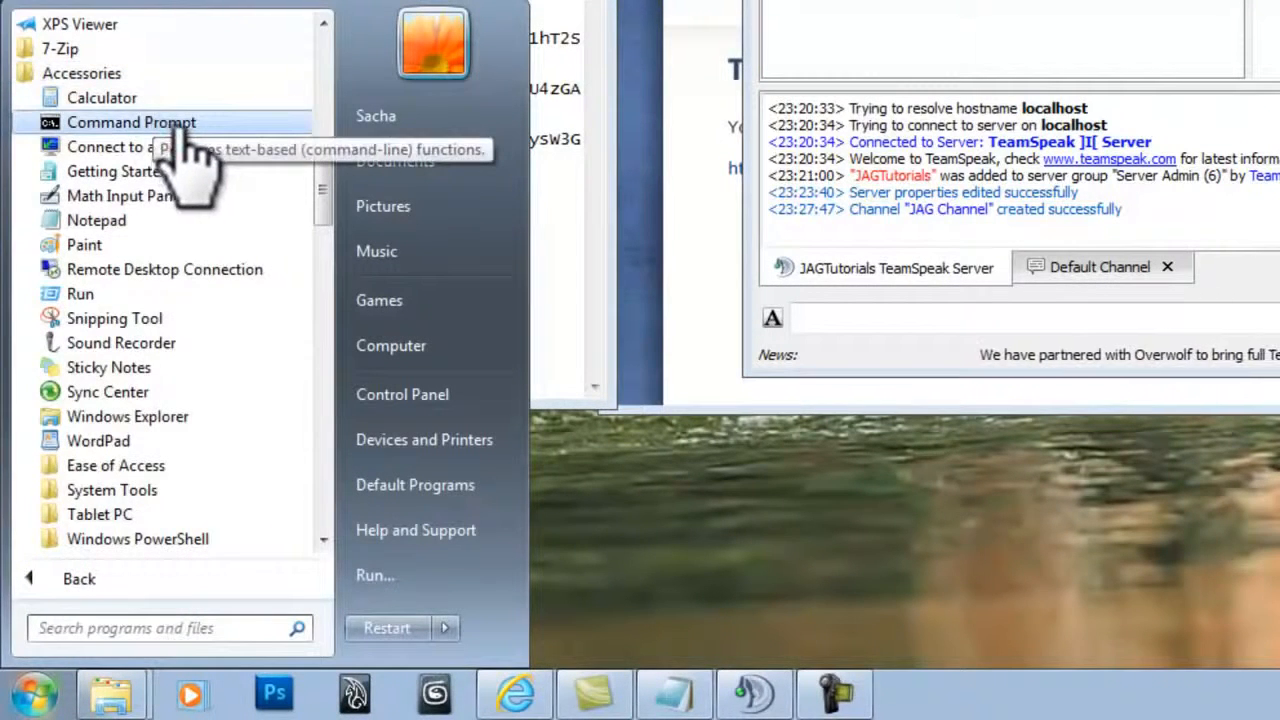
{"action": "left_click", "coordinate": [174, 123]}
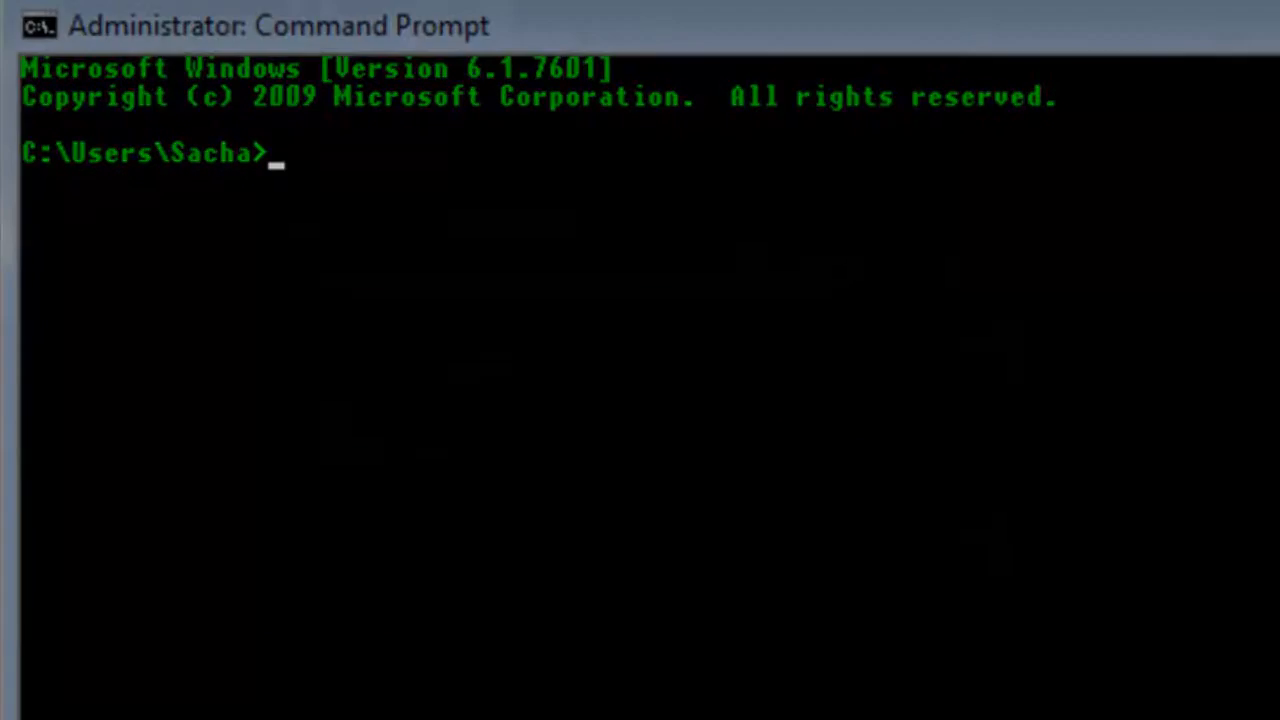
{"action": "type", "text": "ipconfig"}
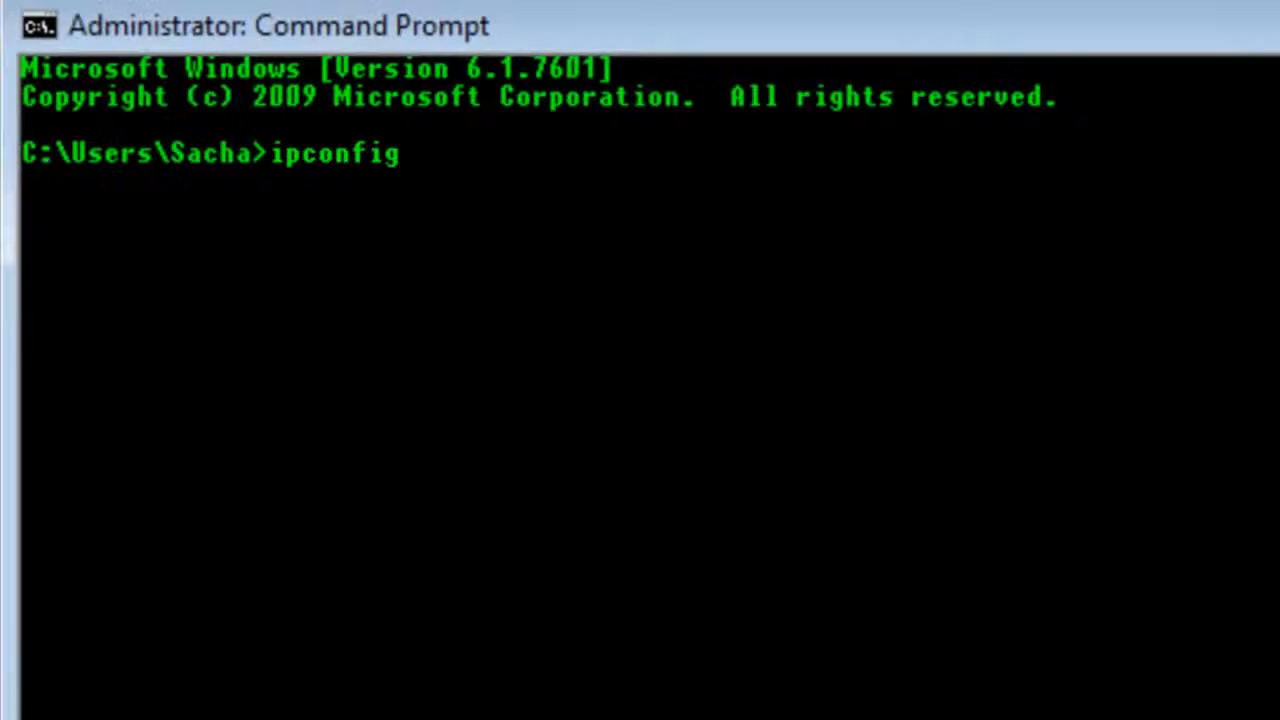
{"action": "key", "text": "Return"}
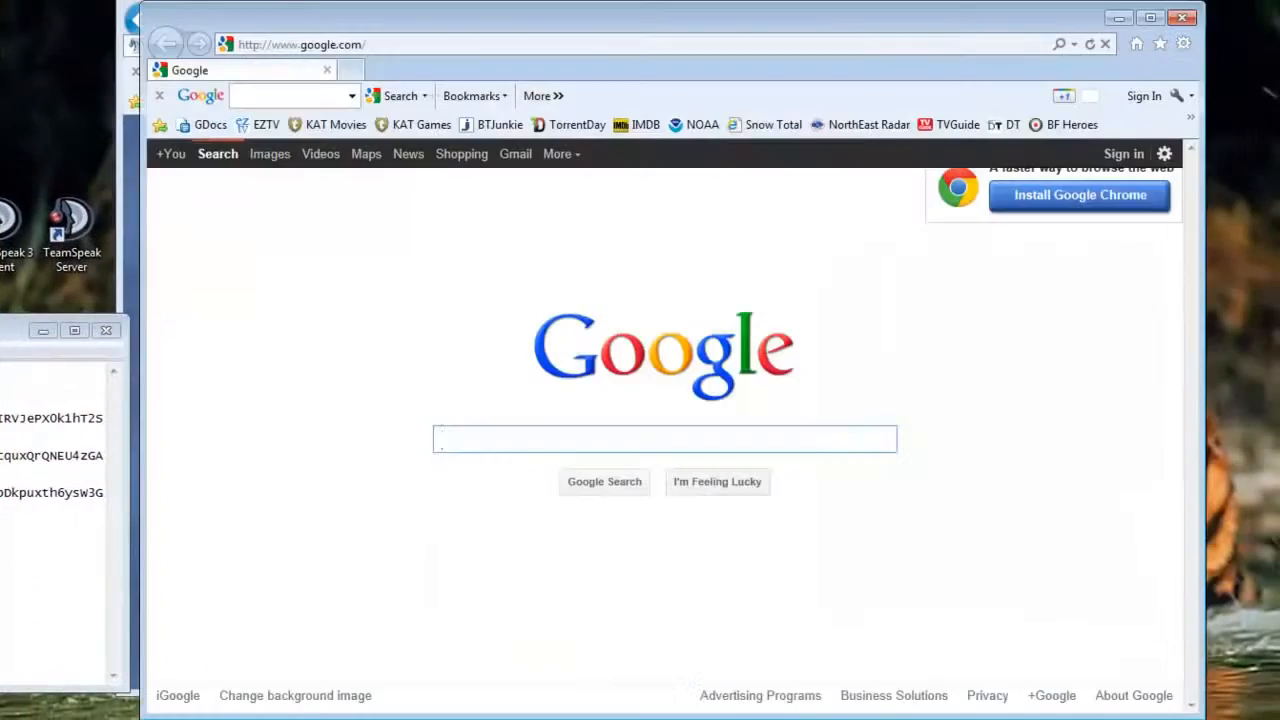
Step: Go to portforward.com in Internet Explorer
{"action": "left_click", "coordinate": [365, 44]}
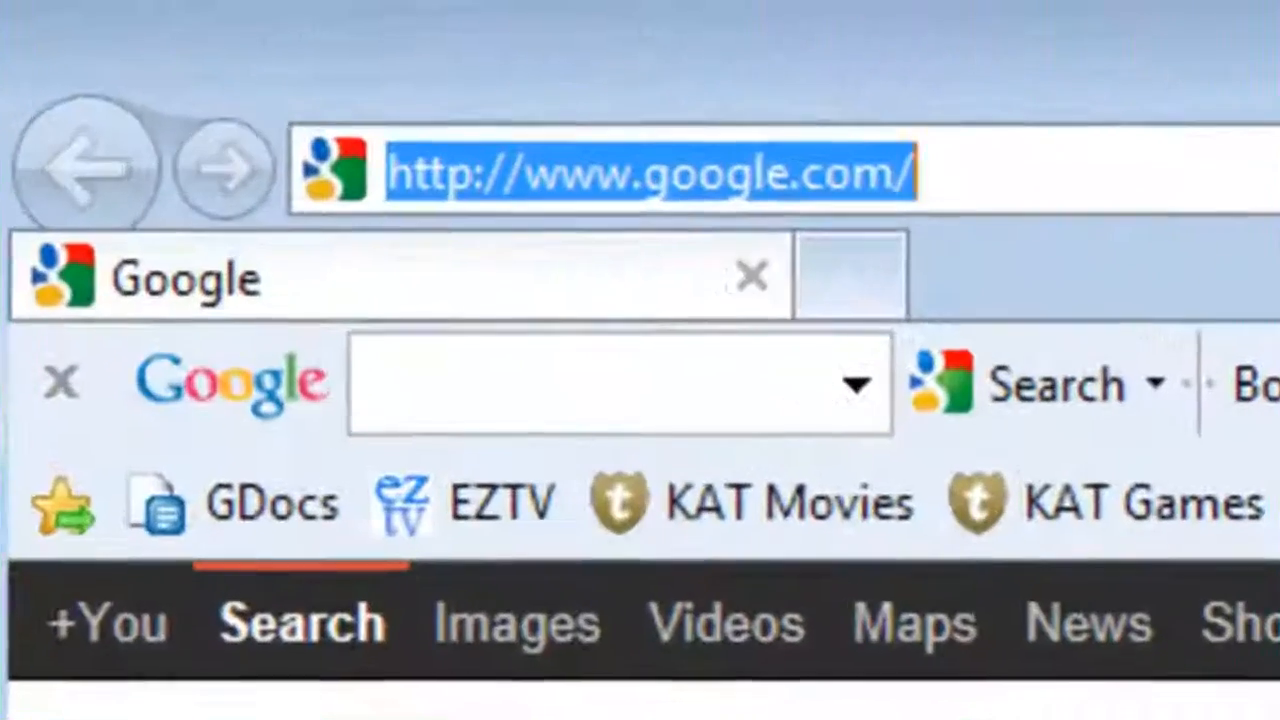
{"action": "type", "text": "port"}
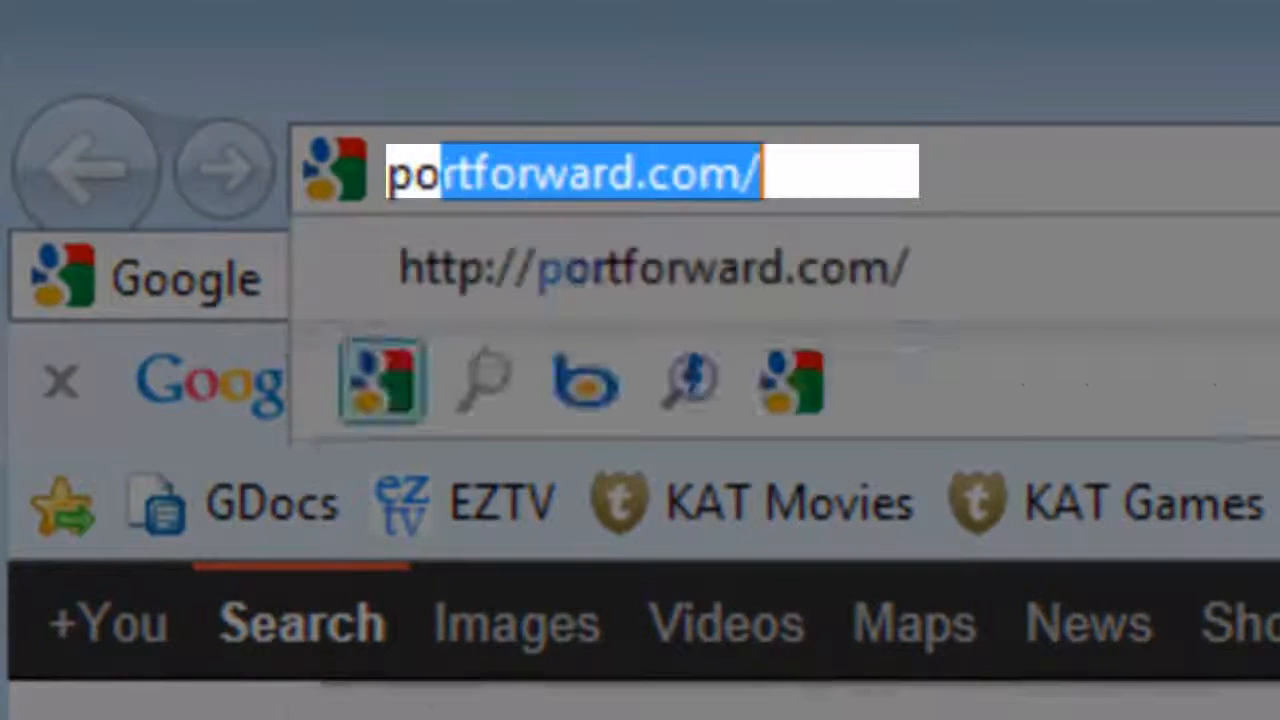
{"action": "type", "text": "forward.com"}
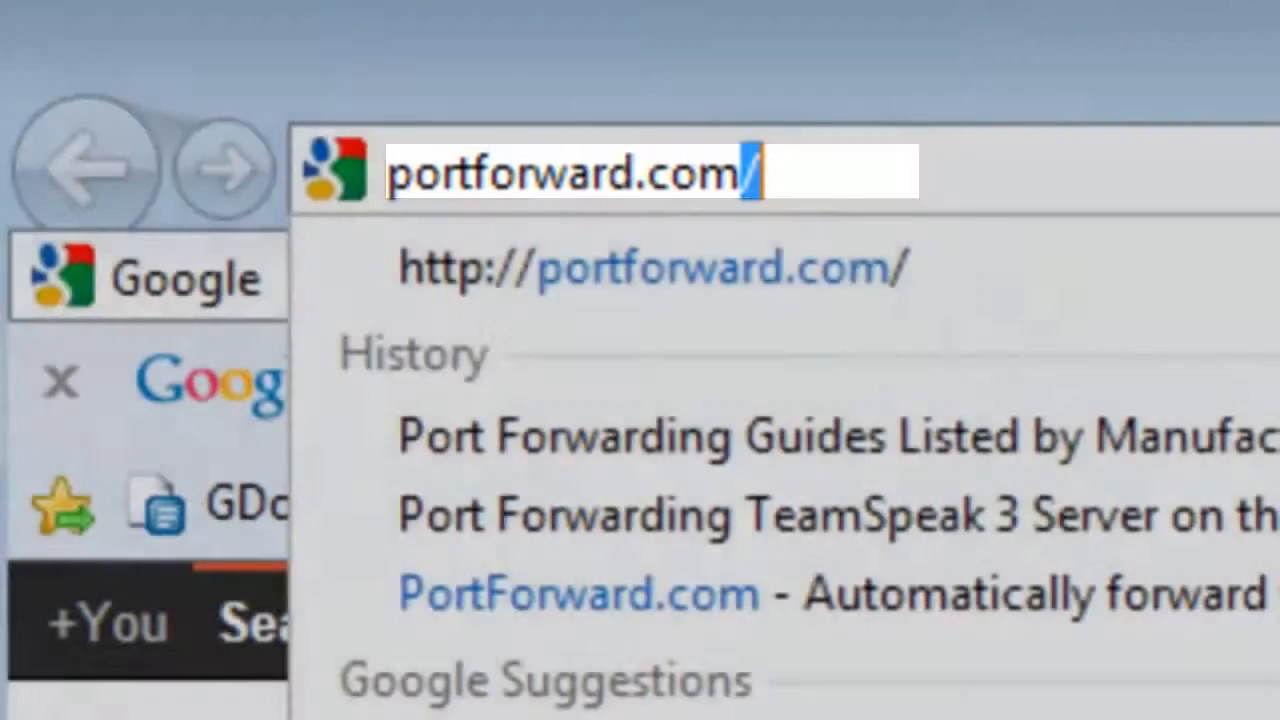
{"action": "key", "text": "Return"}
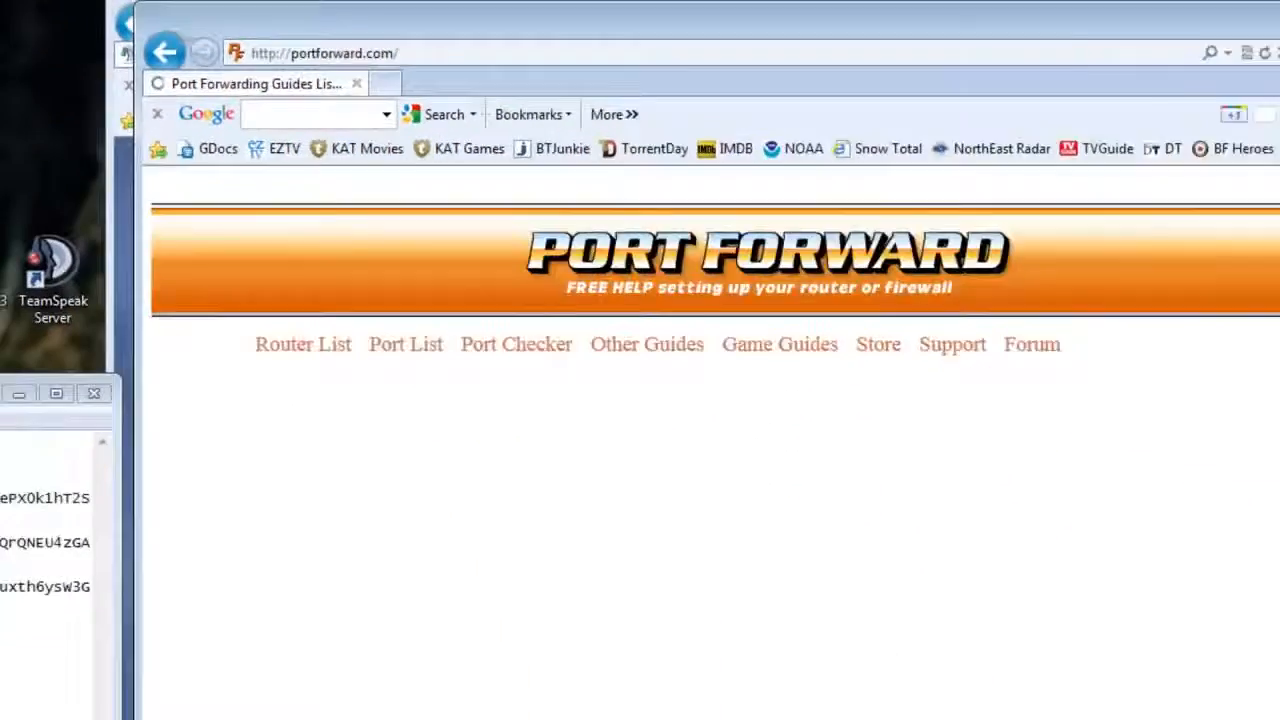
Step: Find the Netgear DGN2000 by searching for 2000, open its guides and skip the advert
{"action": "key", "text": "ctrl+f"}
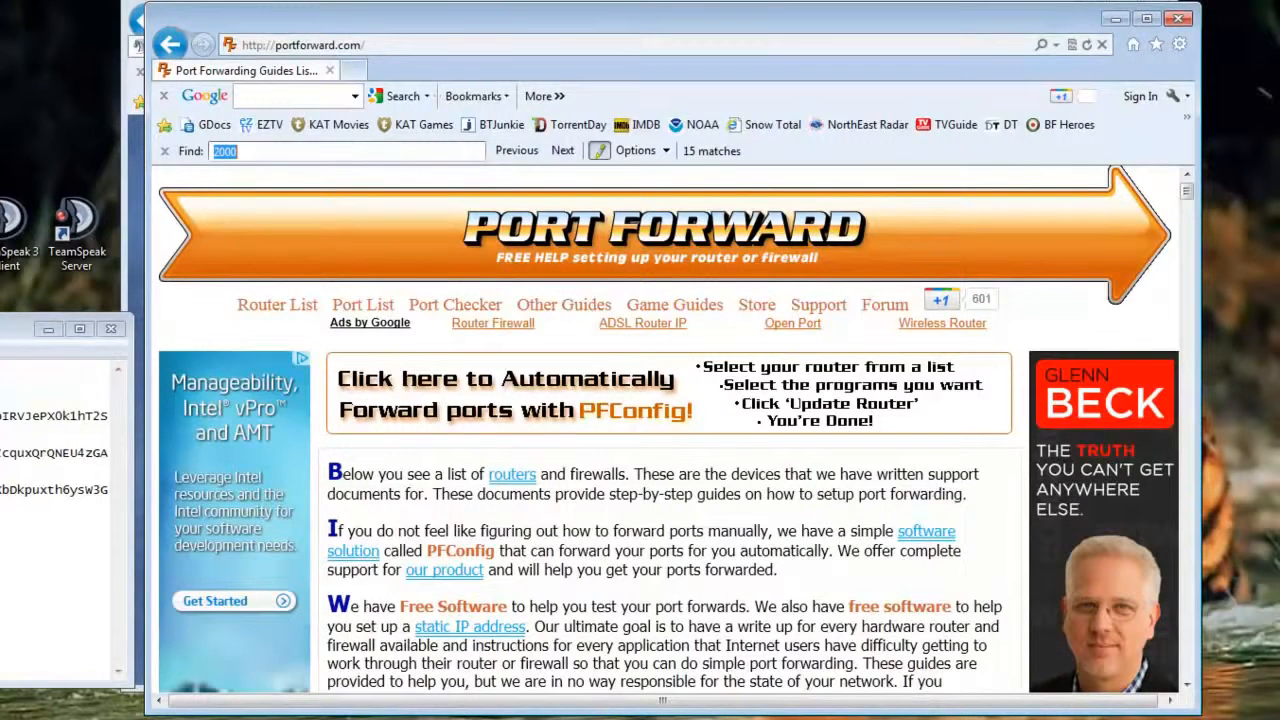
{"action": "scroll", "coordinate": [1188, 193], "scroll_direction": "down", "scroll_amount": 1}
{"action": "left_click_drag", "start_coordinate": [1188, 193], "coordinate": [1187, 420]}
{"action": "left_click", "coordinate": [781, 522]}
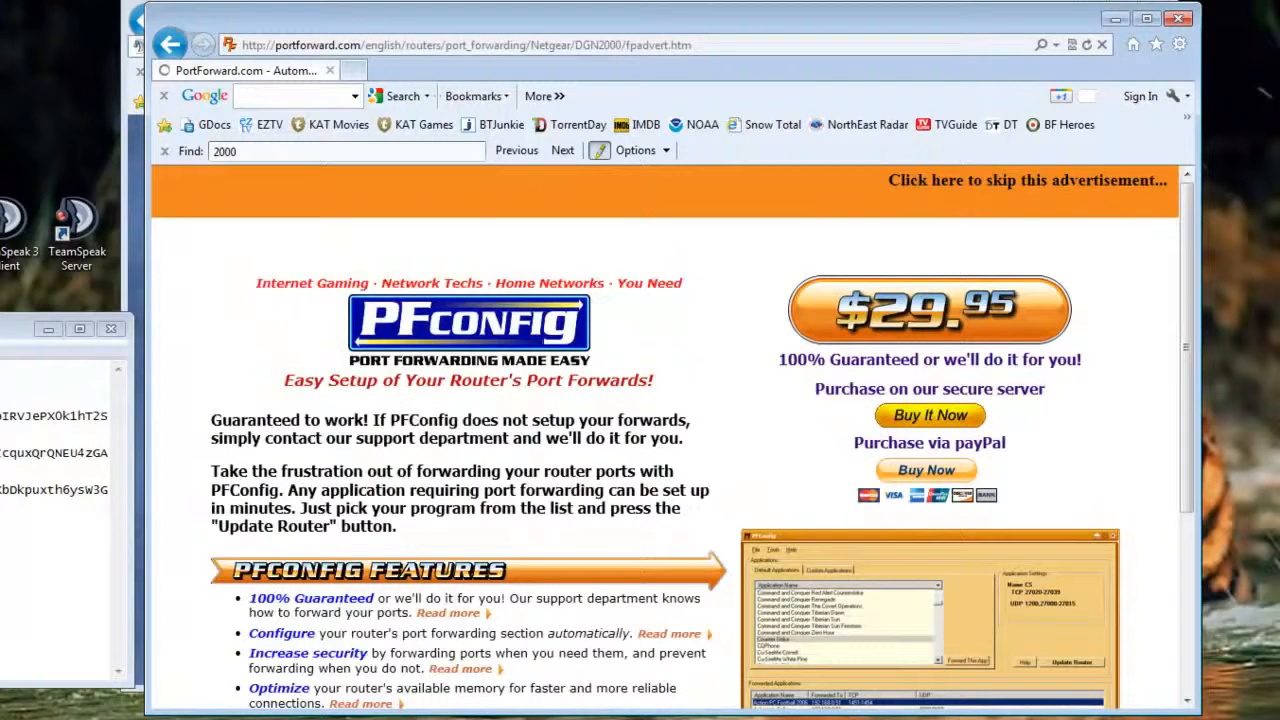
{"action": "left_click", "coordinate": [1094, 184]}
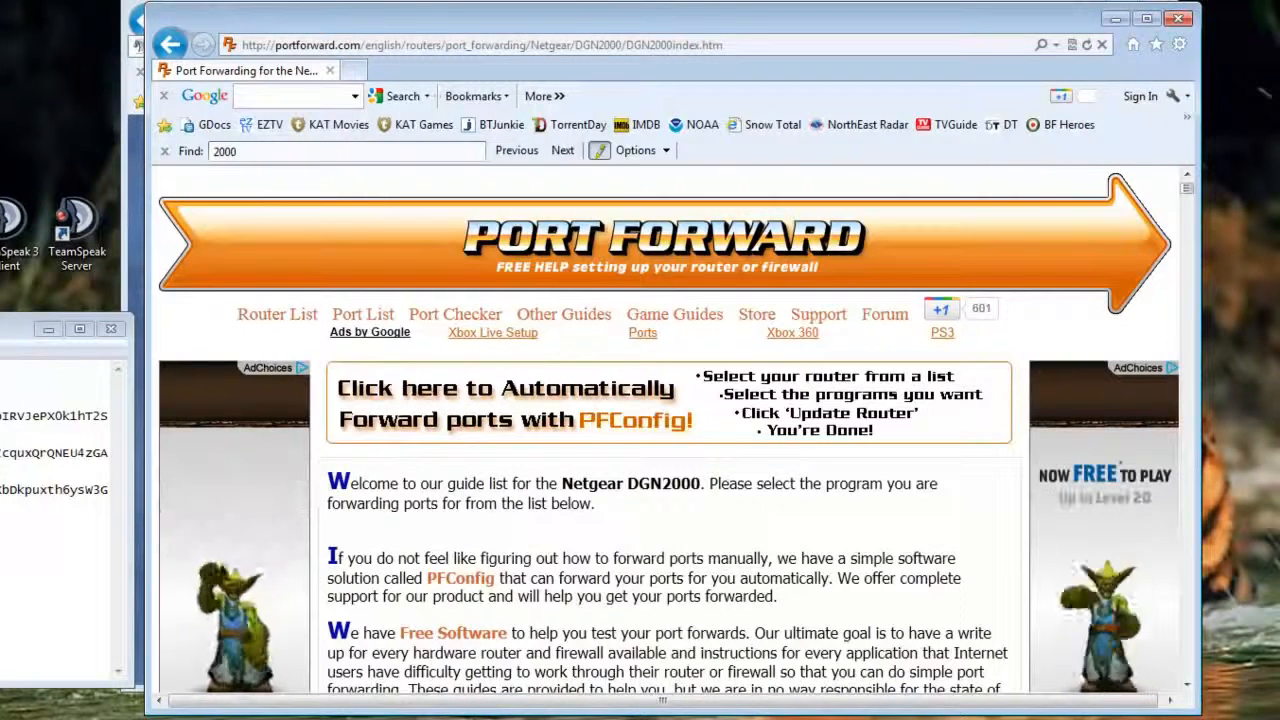
{"action": "left_click_drag", "start_coordinate": [1188, 188], "coordinate": [1193, 300]}
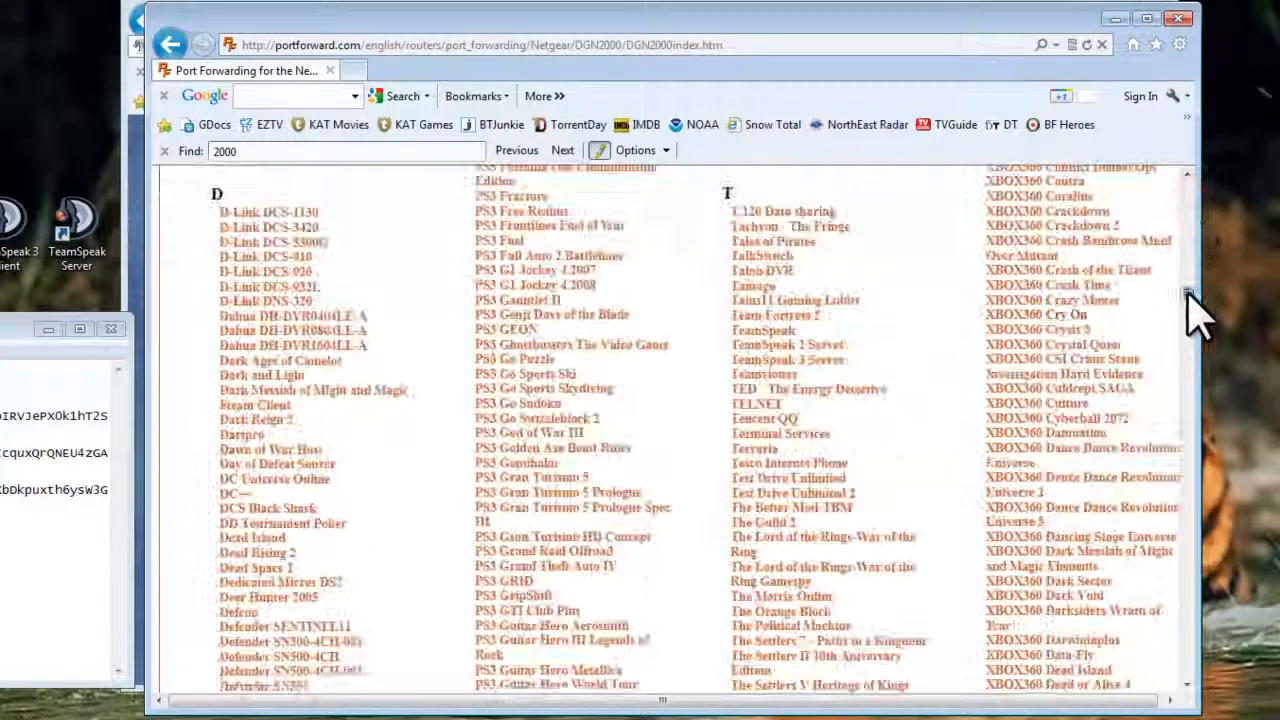
Step: Open the TeamSpeak 3 Server guide from the DGN2000 list and scroll through it
{"action": "left_click", "coordinate": [843, 366]}
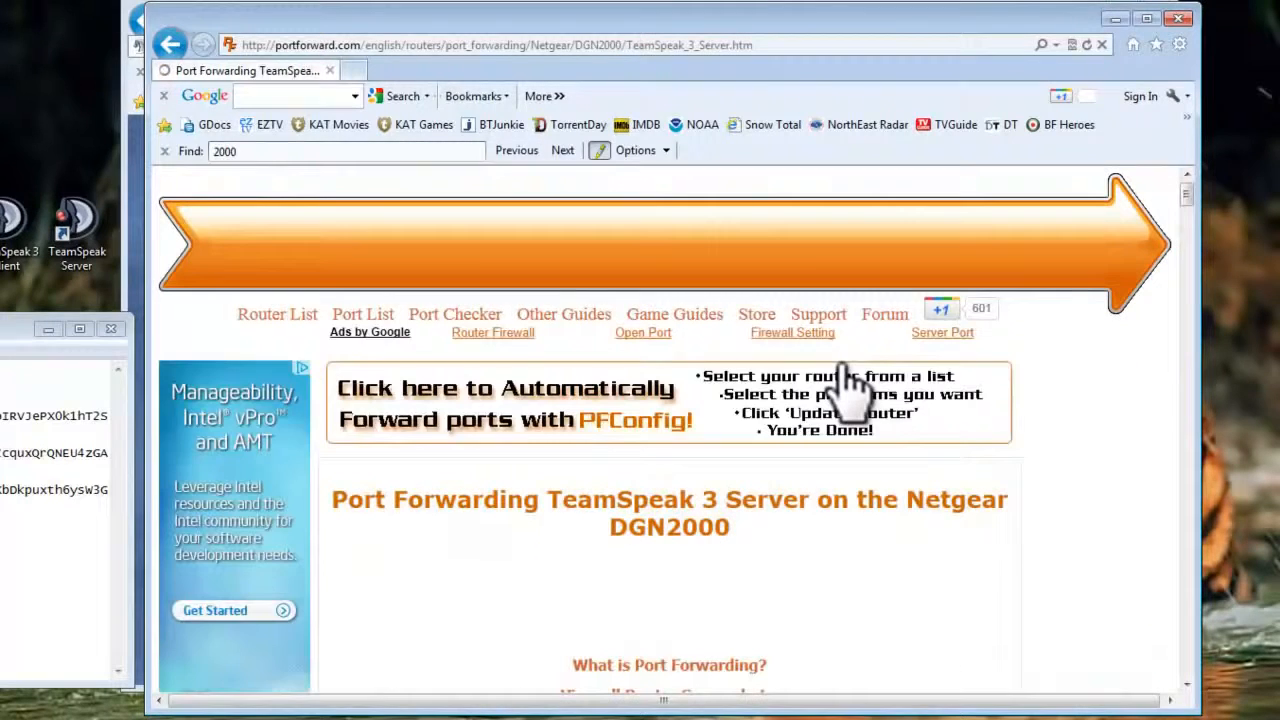
{"action": "left_click_drag", "start_coordinate": [1188, 200], "coordinate": [1154, 194]}
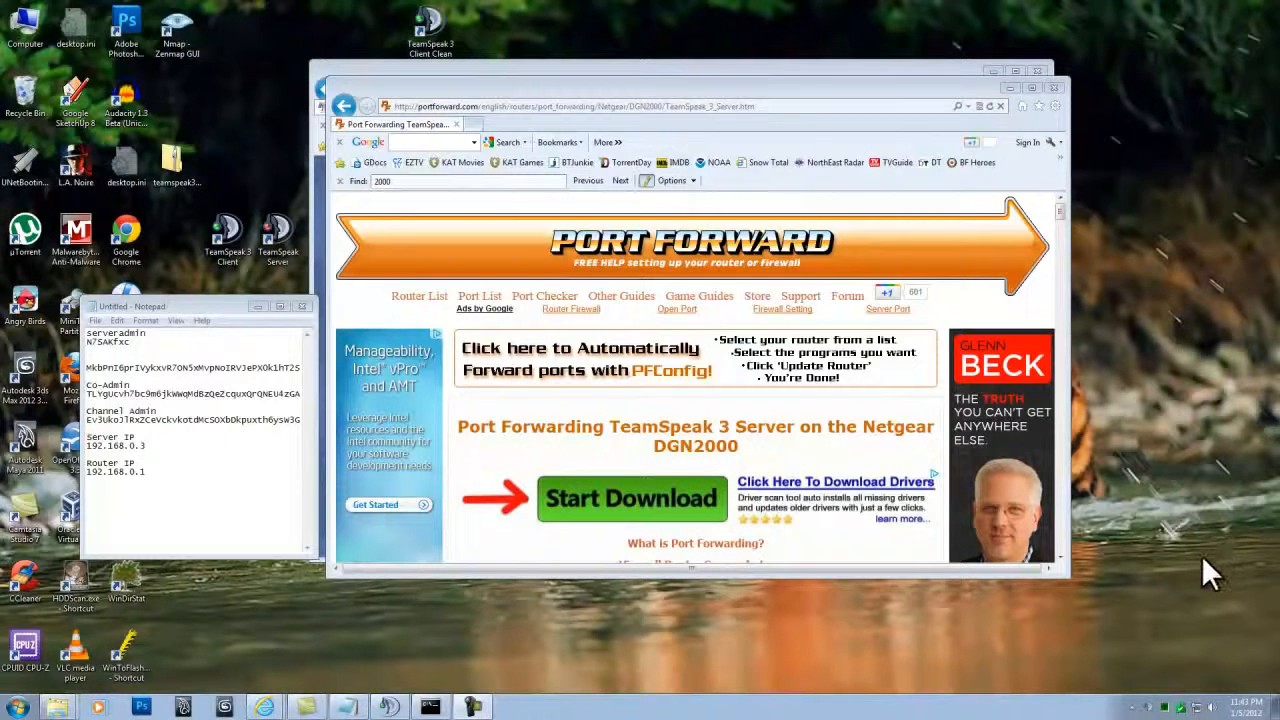
Step: Open a new Internet Explorer window and load the router admin page at 192.168.0.1
{"action": "right_click", "coordinate": [266, 704]}
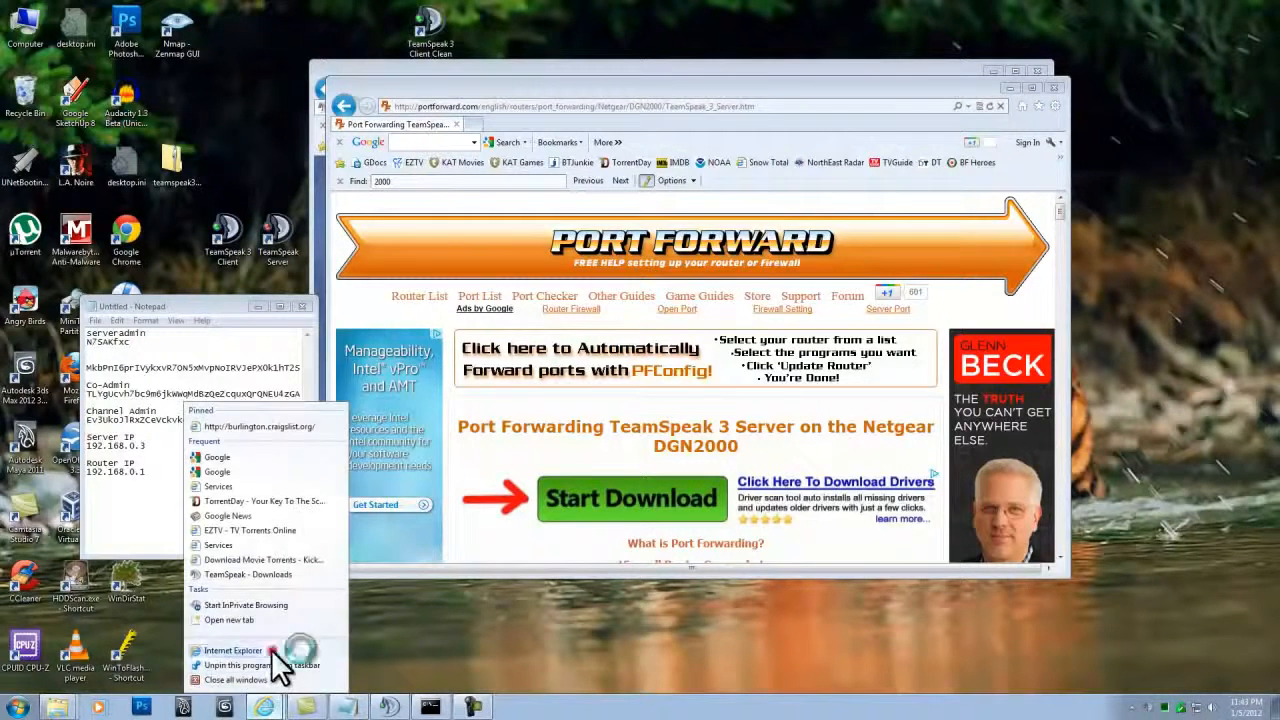
{"action": "left_click", "coordinate": [271, 649]}
{"action": "left_click", "coordinate": [475, 122]}
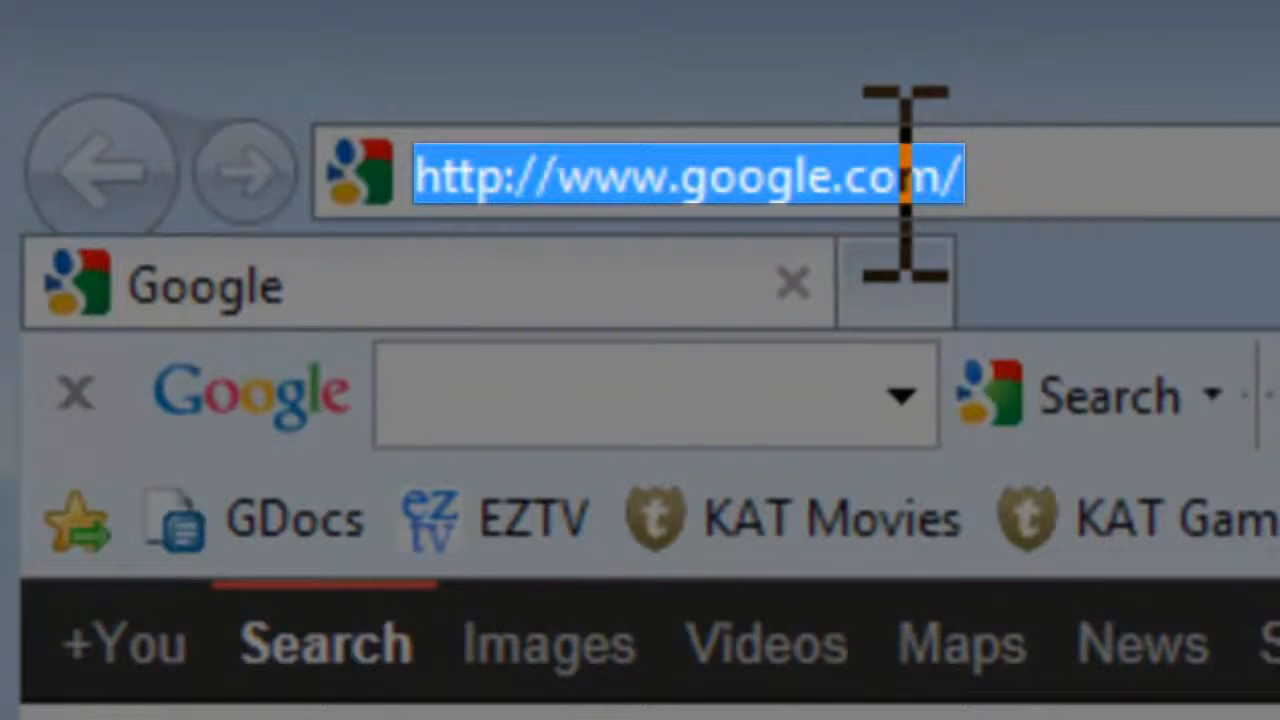
{"action": "type", "text": "192.168"}
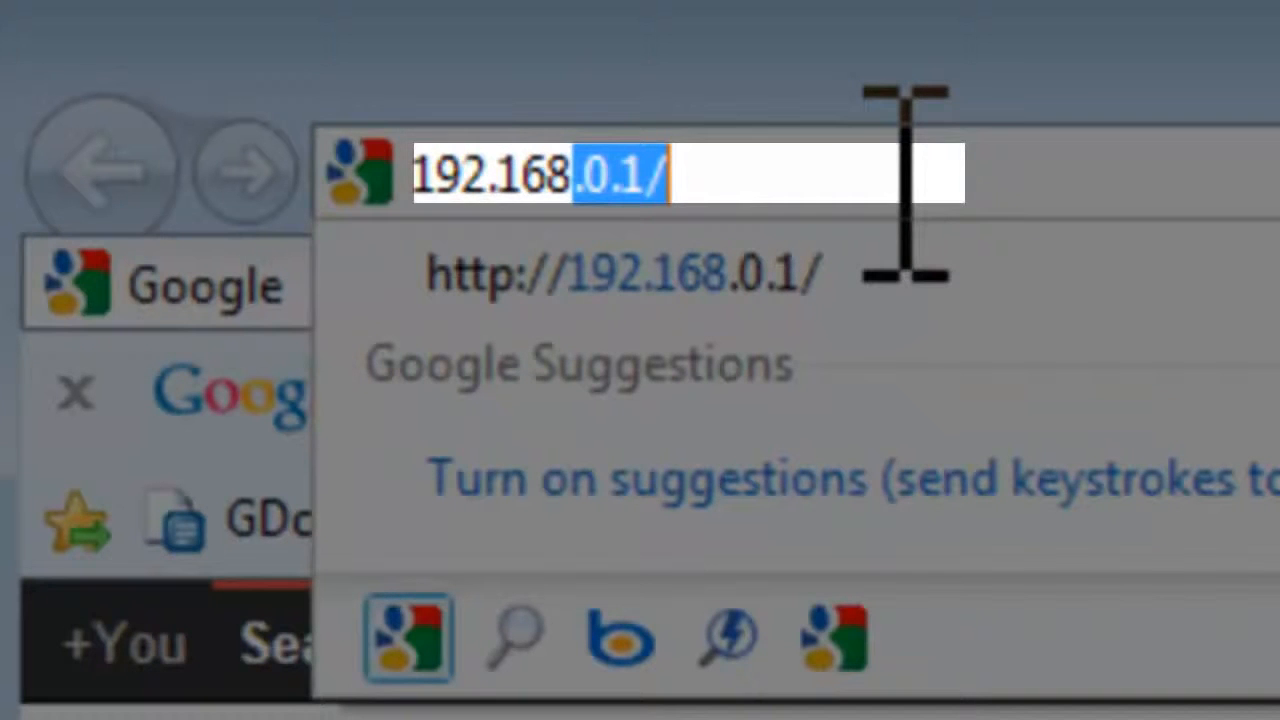
{"action": "type", "text": ".0.1"}
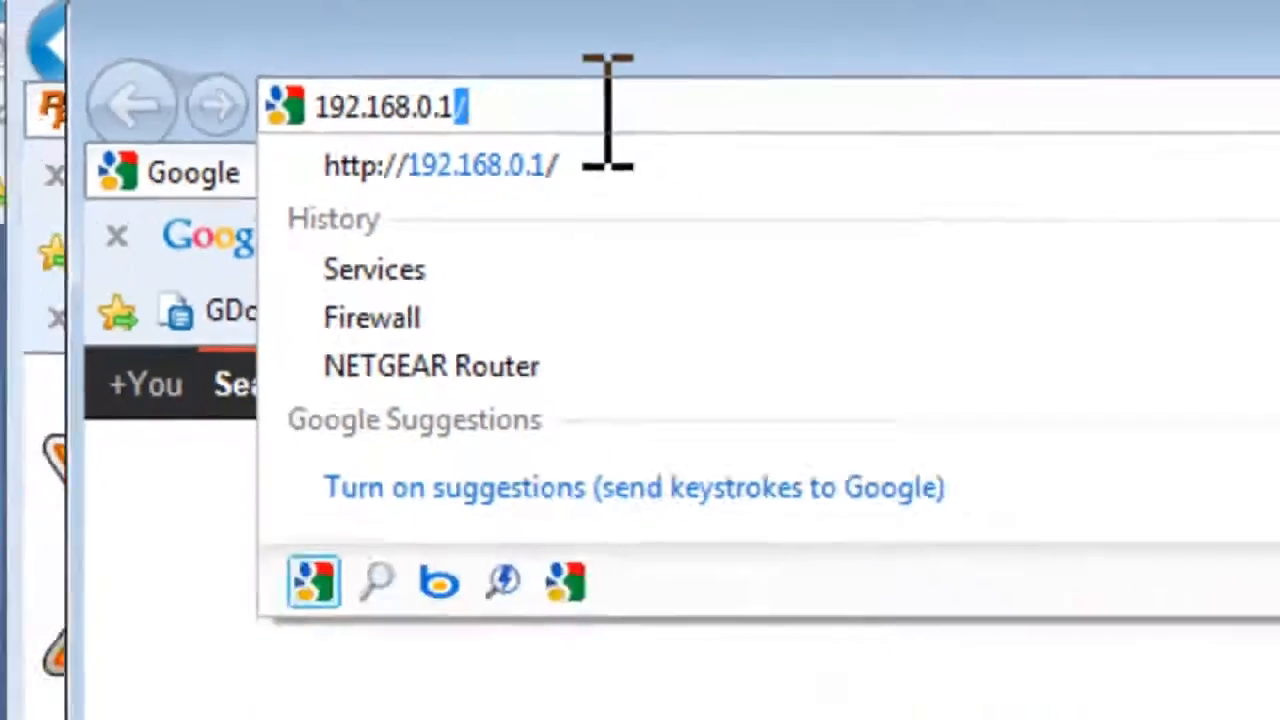
{"action": "key", "text": "Return"}
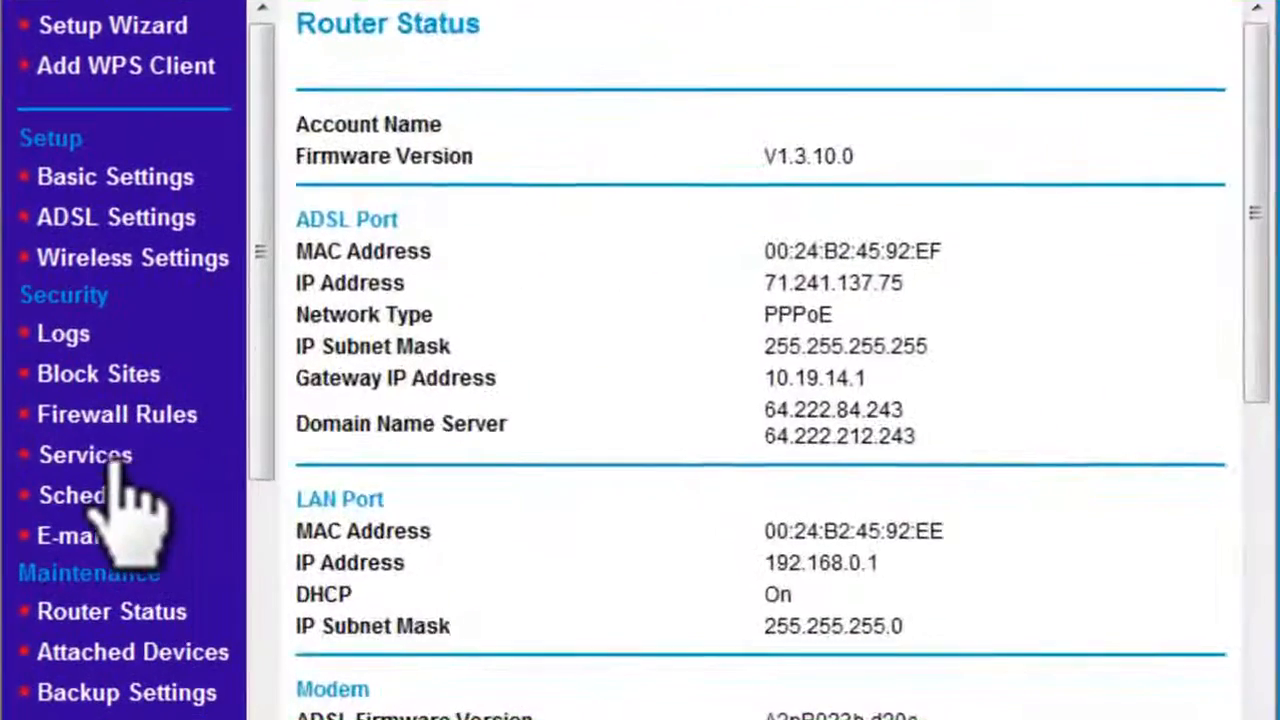
Step: Add custom service TS9987 as TCP/UDP with start and finish port 9987
{"action": "left_click", "coordinate": [200, 504]}
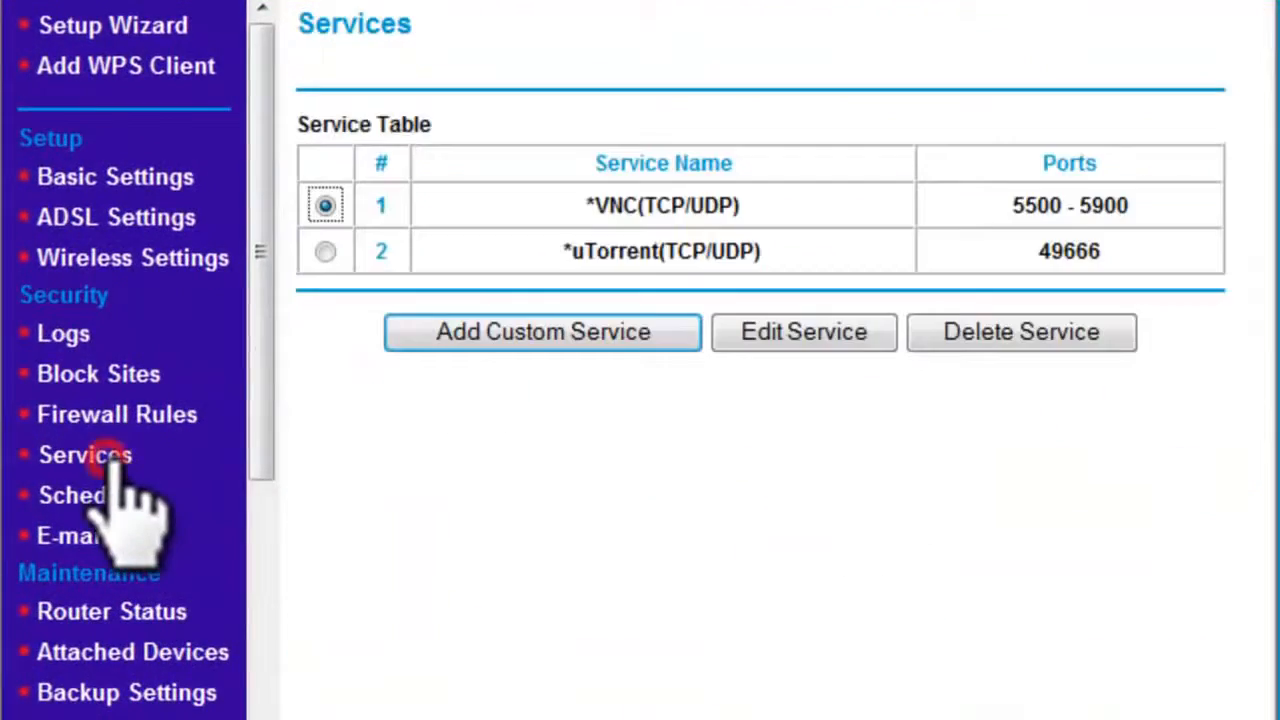
{"action": "left_click", "coordinate": [618, 336]}
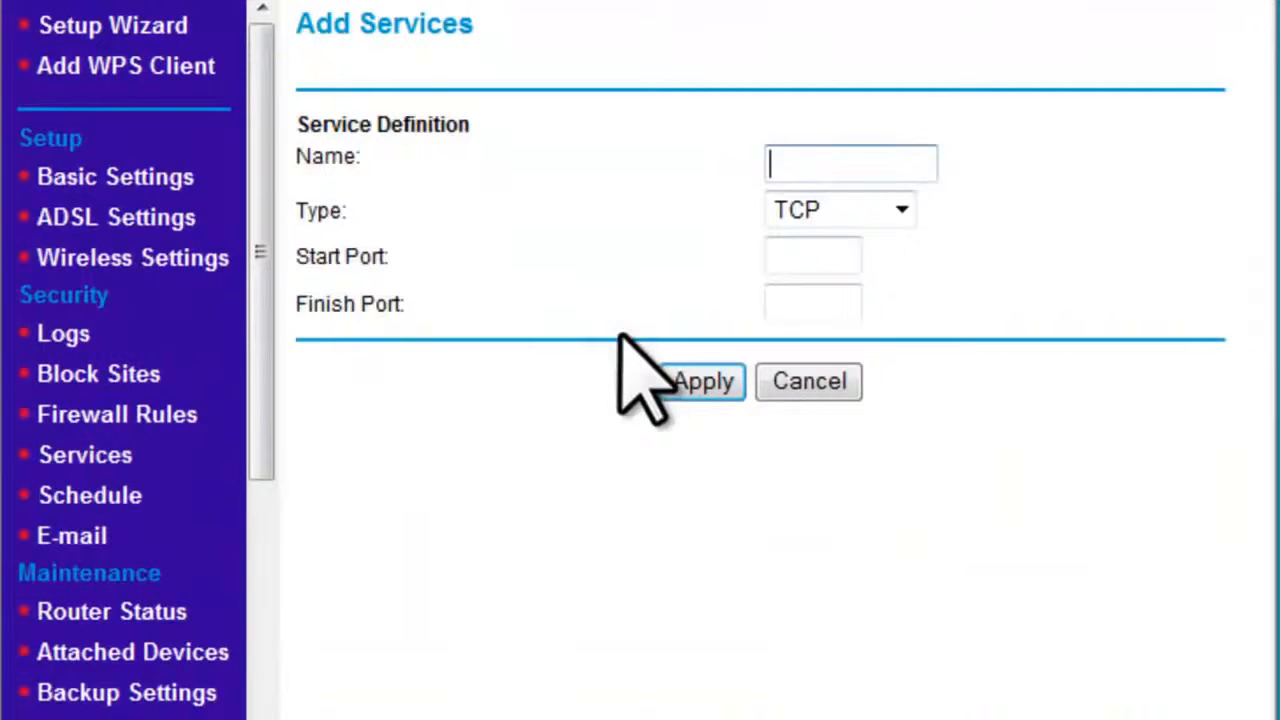
{"action": "type", "text": "TS9987"}
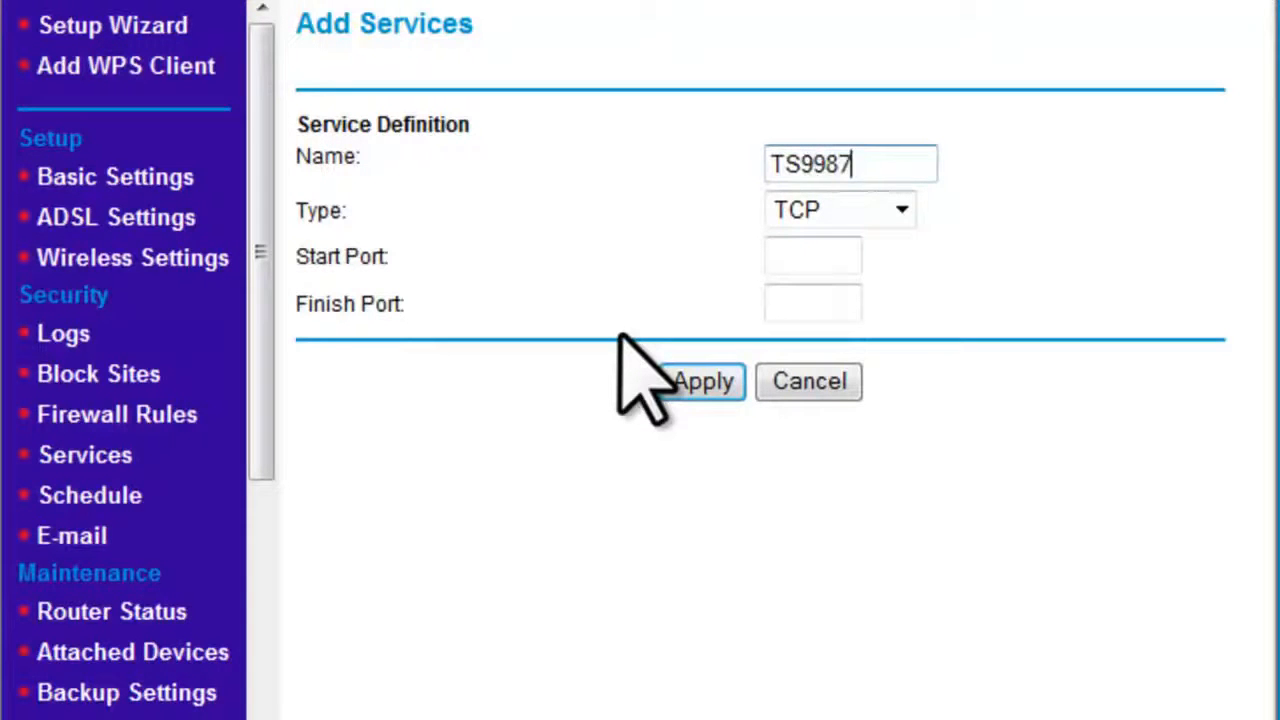
{"action": "left_click", "coordinate": [901, 220]}
{"action": "left_click", "coordinate": [856, 250]}
{"action": "left_click", "coordinate": [900, 211]}
{"action": "left_click", "coordinate": [848, 301]}
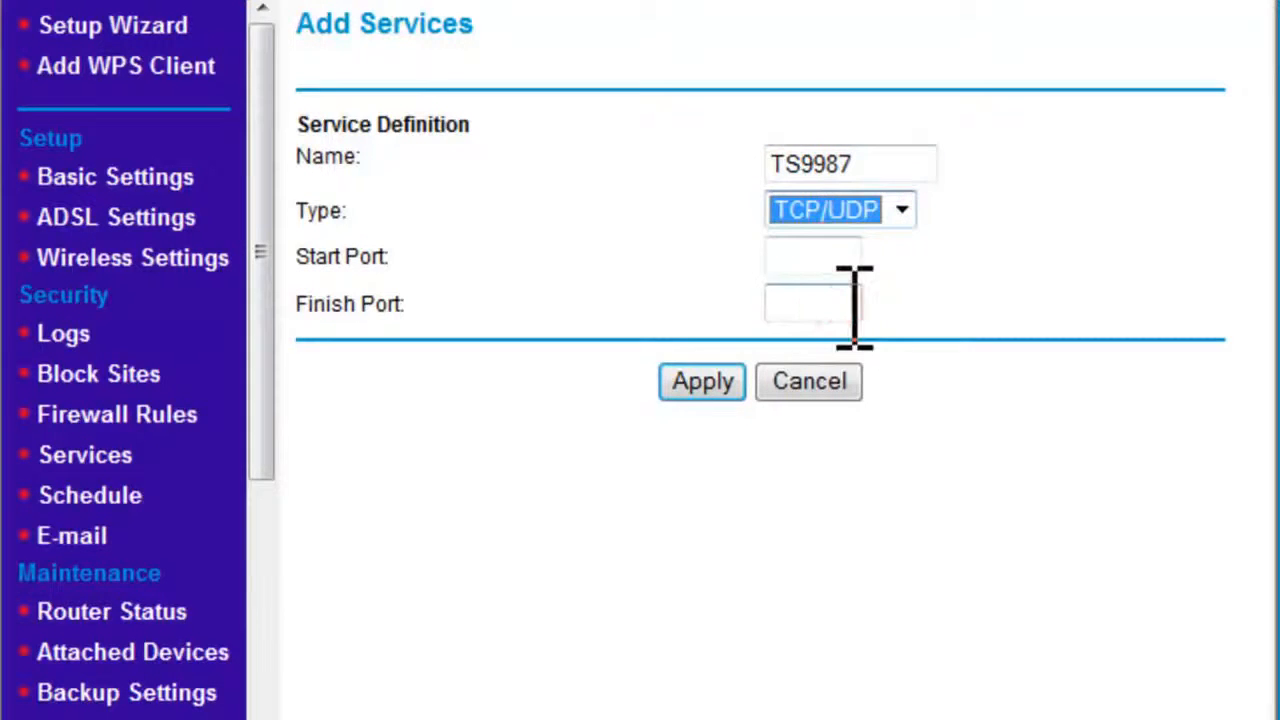
{"action": "left_click", "coordinate": [852, 260]}
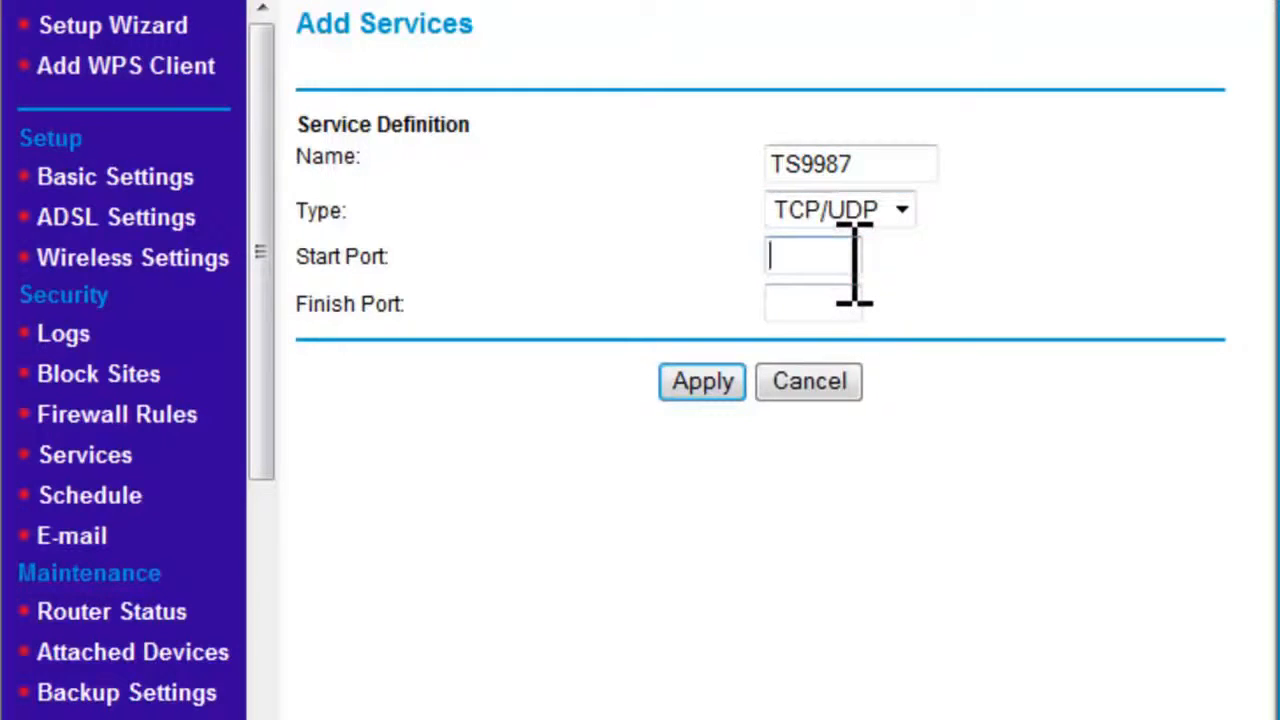
{"action": "type", "text": "9987"}
{"action": "key", "text": "Tab"}
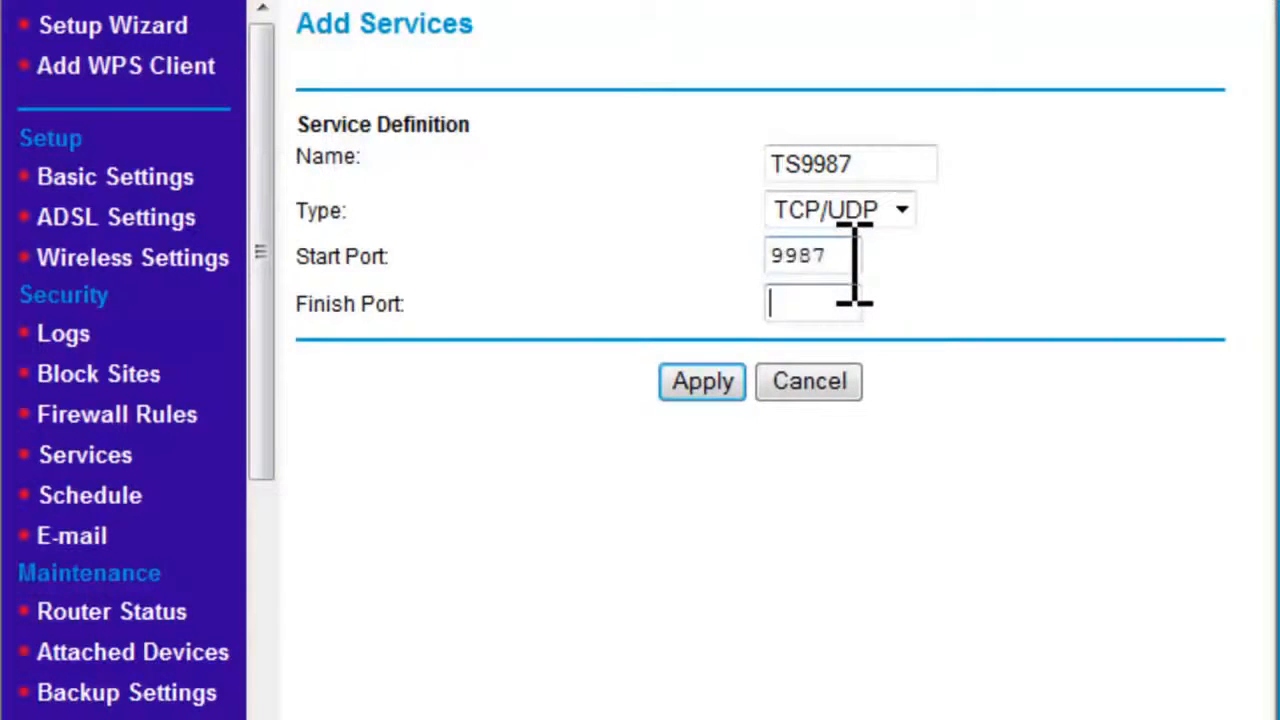
{"action": "type", "text": "9987"}
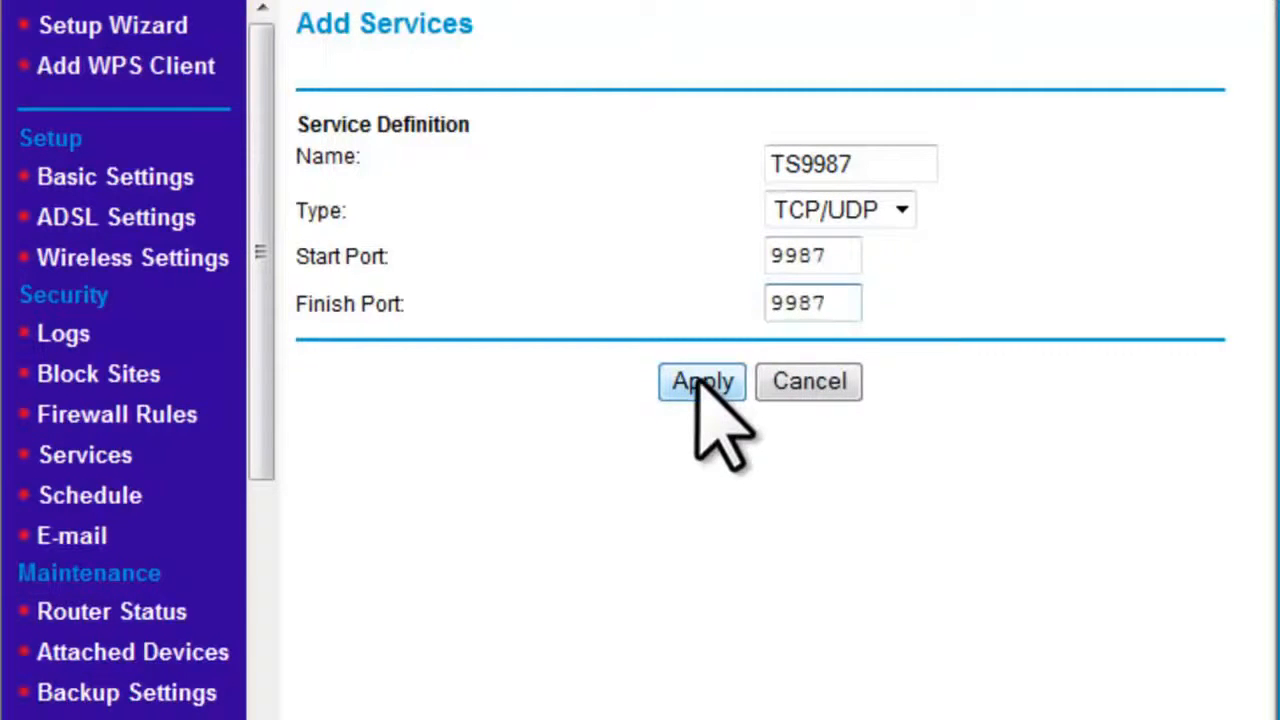
{"action": "left_click", "coordinate": [699, 381]}
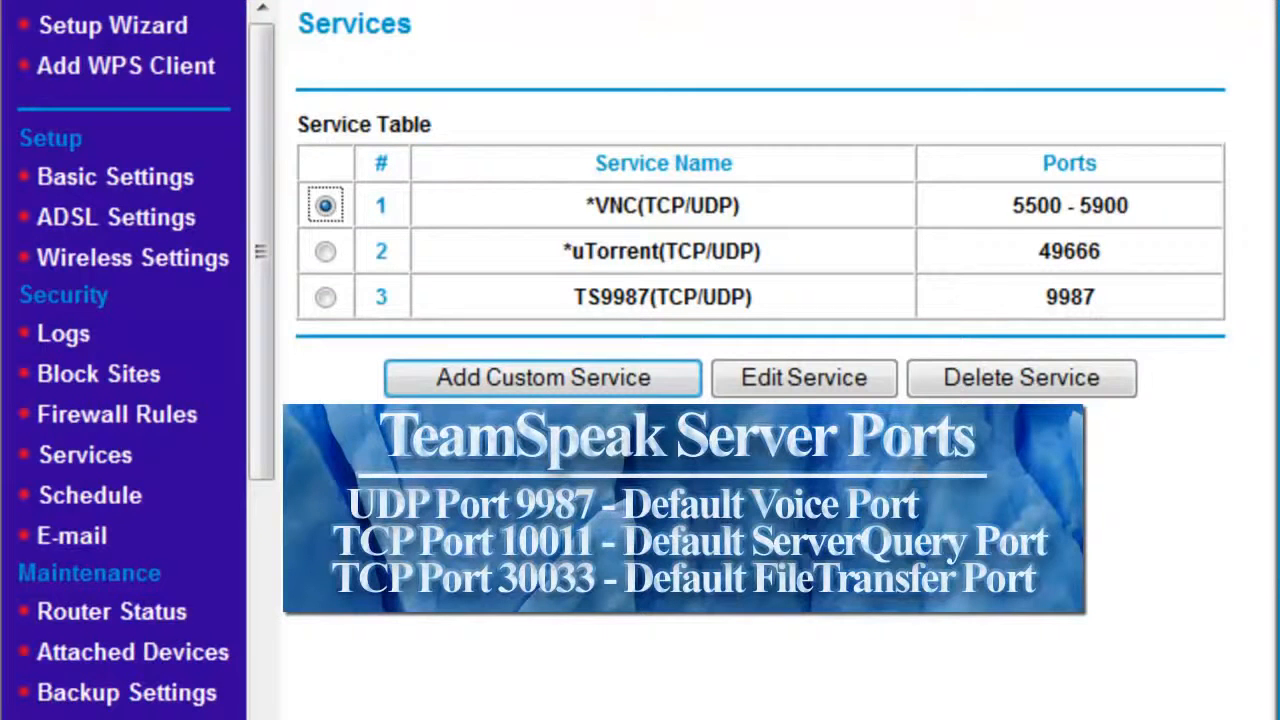
Step: Add custom service TS10011 as TCP/UDP with start and finish port 10011
{"action": "left_click", "coordinate": [616, 384]}
{"action": "type", "text": "TS10011"}
{"action": "key", "text": "Tab"}
{"action": "left_click", "coordinate": [900, 210]}
{"action": "left_click", "coordinate": [850, 300]}
{"action": "left_click", "coordinate": [843, 257]}
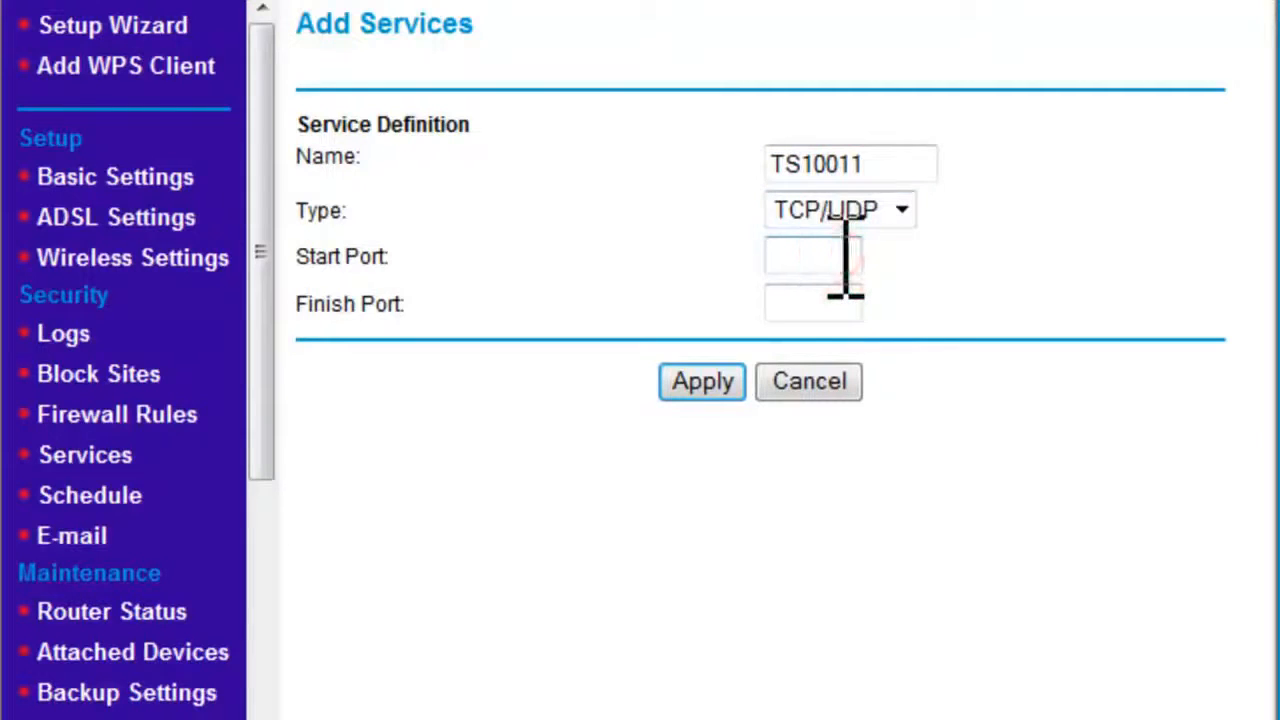
{"action": "type", "text": "10011"}
{"action": "key", "text": "Tab"}
{"action": "type", "text": "10011"}
{"action": "left_click", "coordinate": [700, 382]}
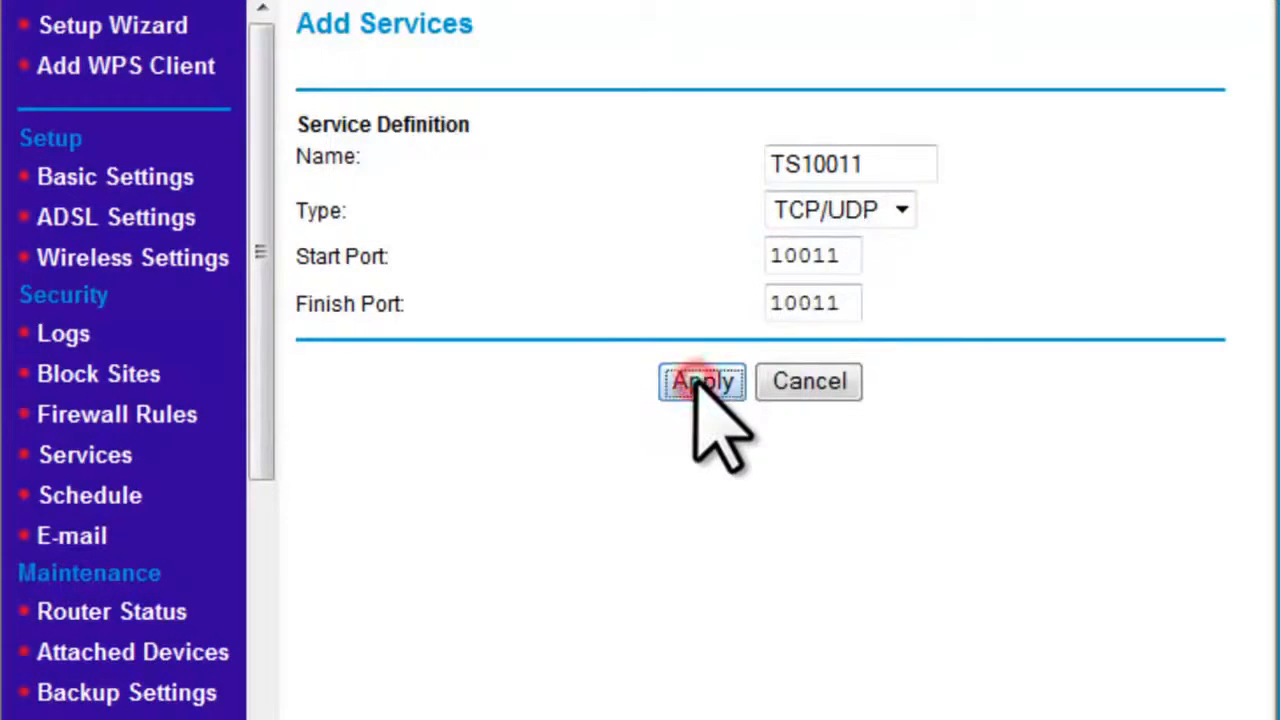
Step: Add custom service TS30033 as TCP/UDP with port 30033
{"action": "left_click", "coordinate": [622, 422]}
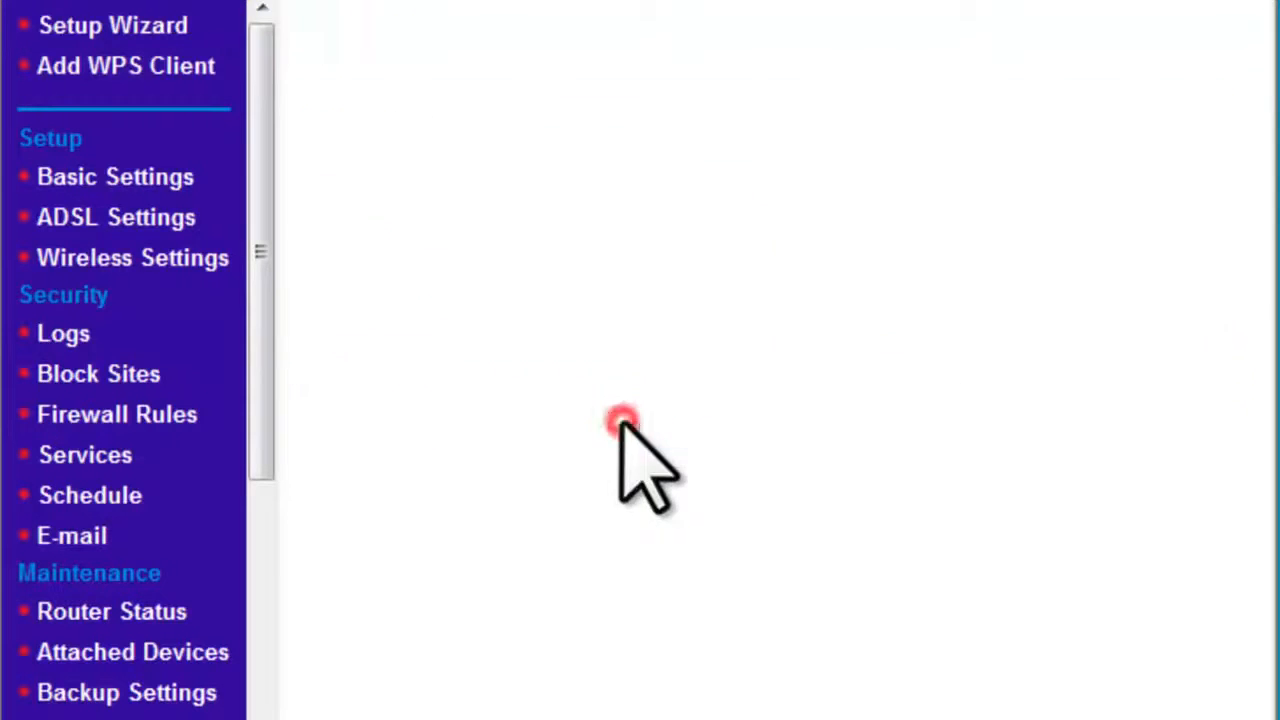
{"action": "type", "text": "TS"}
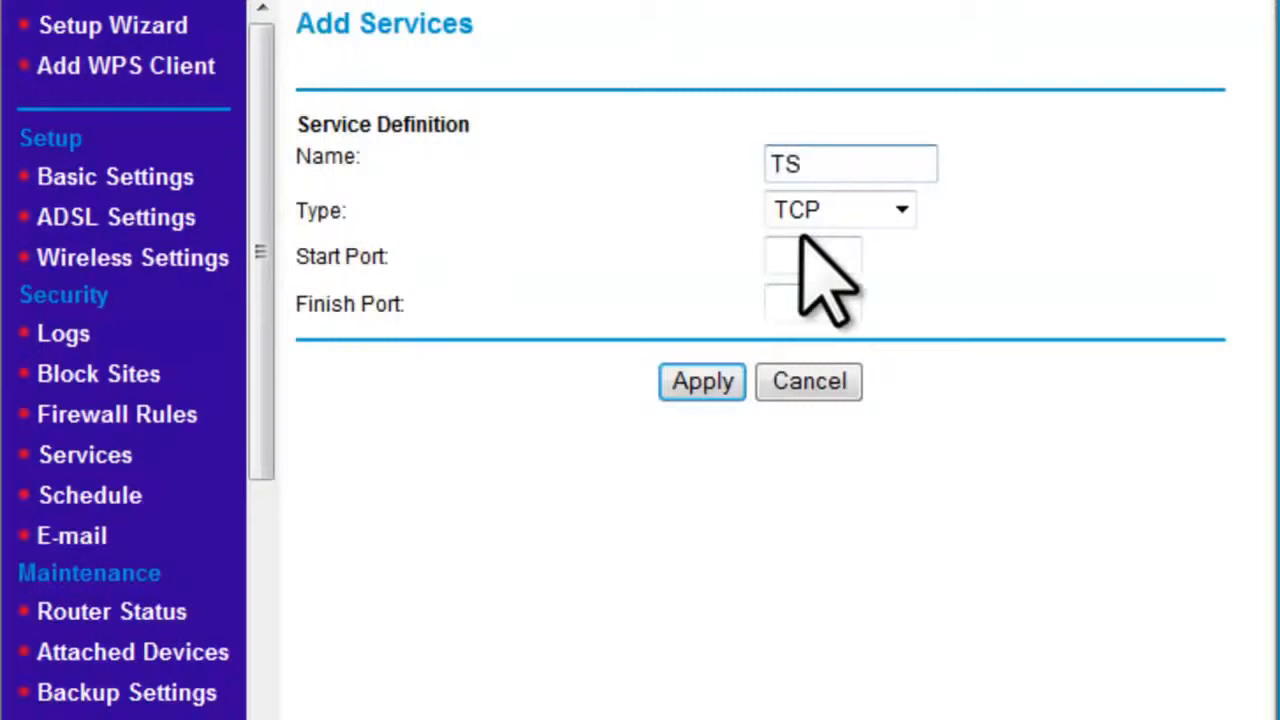
{"action": "type", "text": "30033"}
{"action": "left_click", "coordinate": [800, 210]}
{"action": "left_click", "coordinate": [816, 295]}
{"action": "left_click", "coordinate": [808, 257]}
{"action": "type", "text": "30033"}
{"action": "key", "text": "Tab"}
{"action": "type", "text": "30033"}
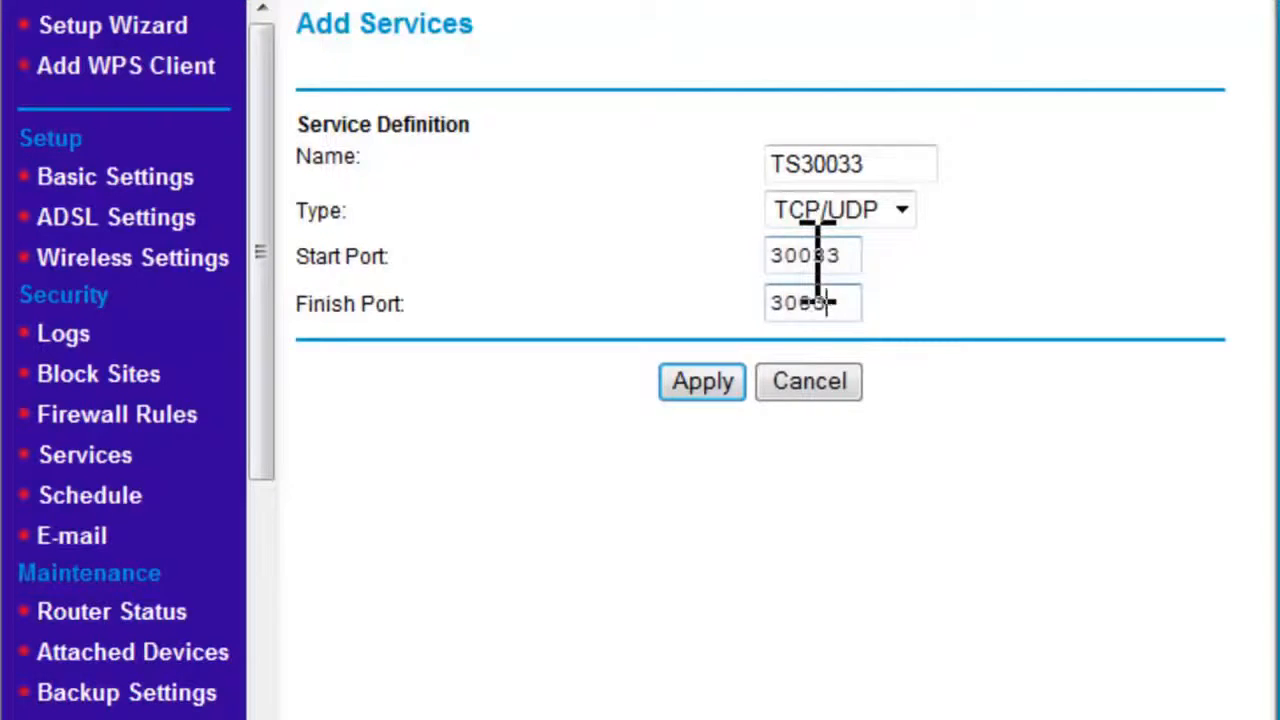
{"action": "left_click", "coordinate": [700, 384]}
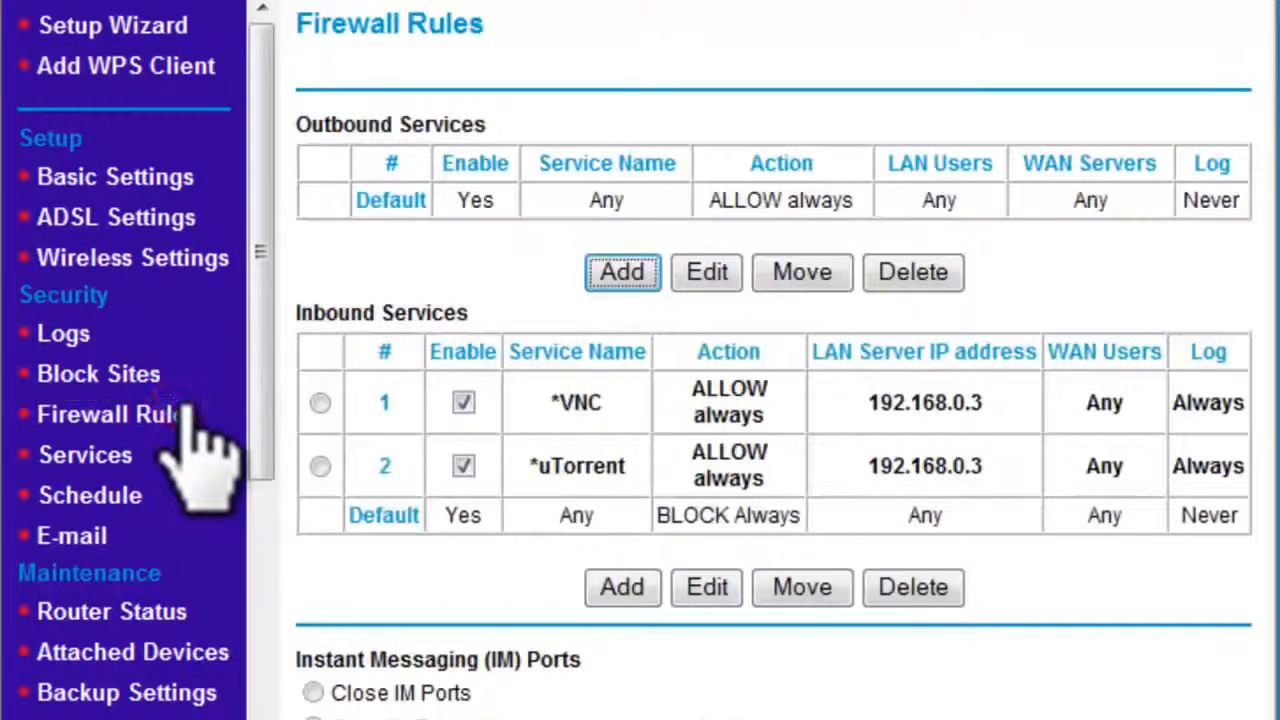
Step: Add an inbound rule sending service TS9987 to LAN server 192.168.0.3
{"action": "left_click", "coordinate": [606, 582]}
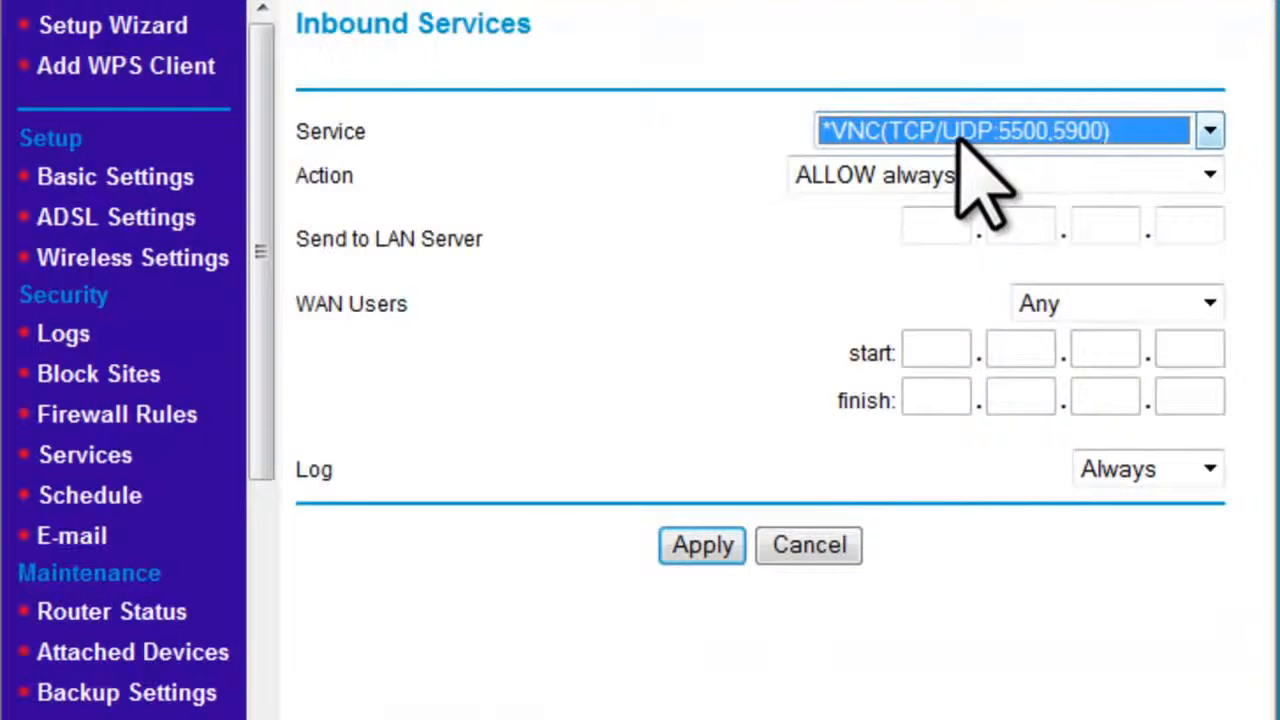
{"action": "left_click", "coordinate": [958, 133]}
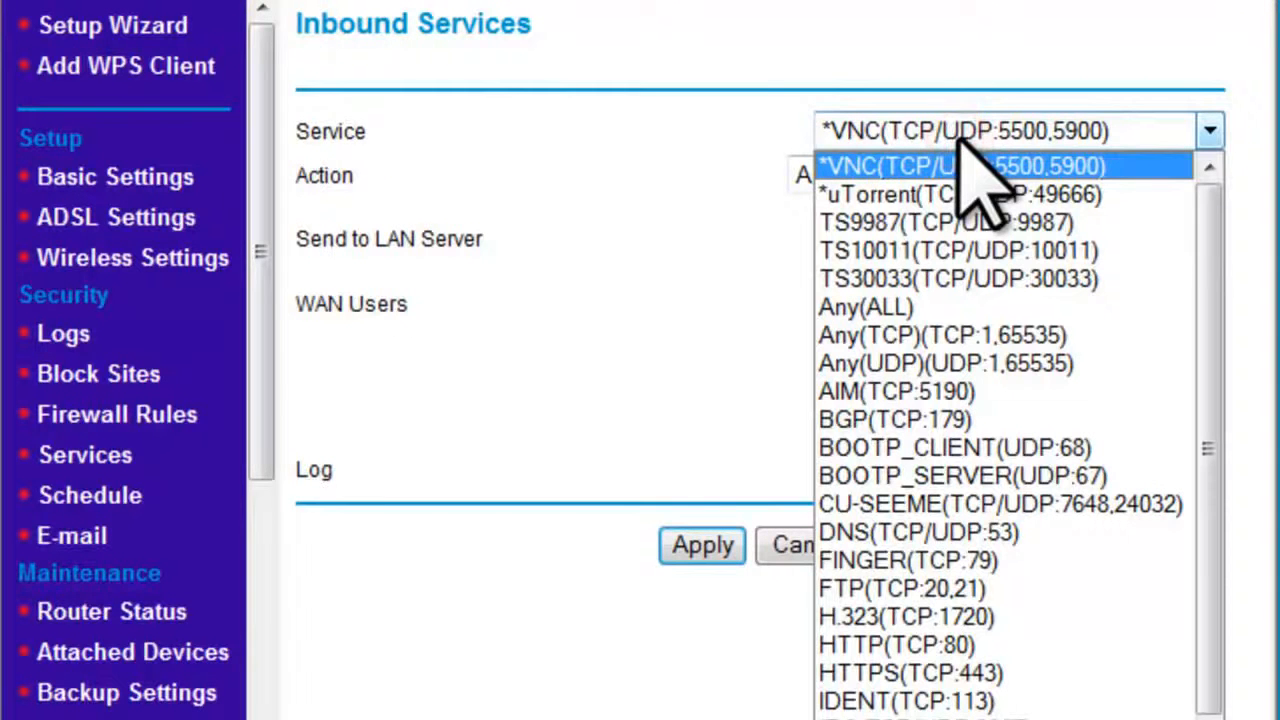
{"action": "left_click", "coordinate": [1028, 224]}
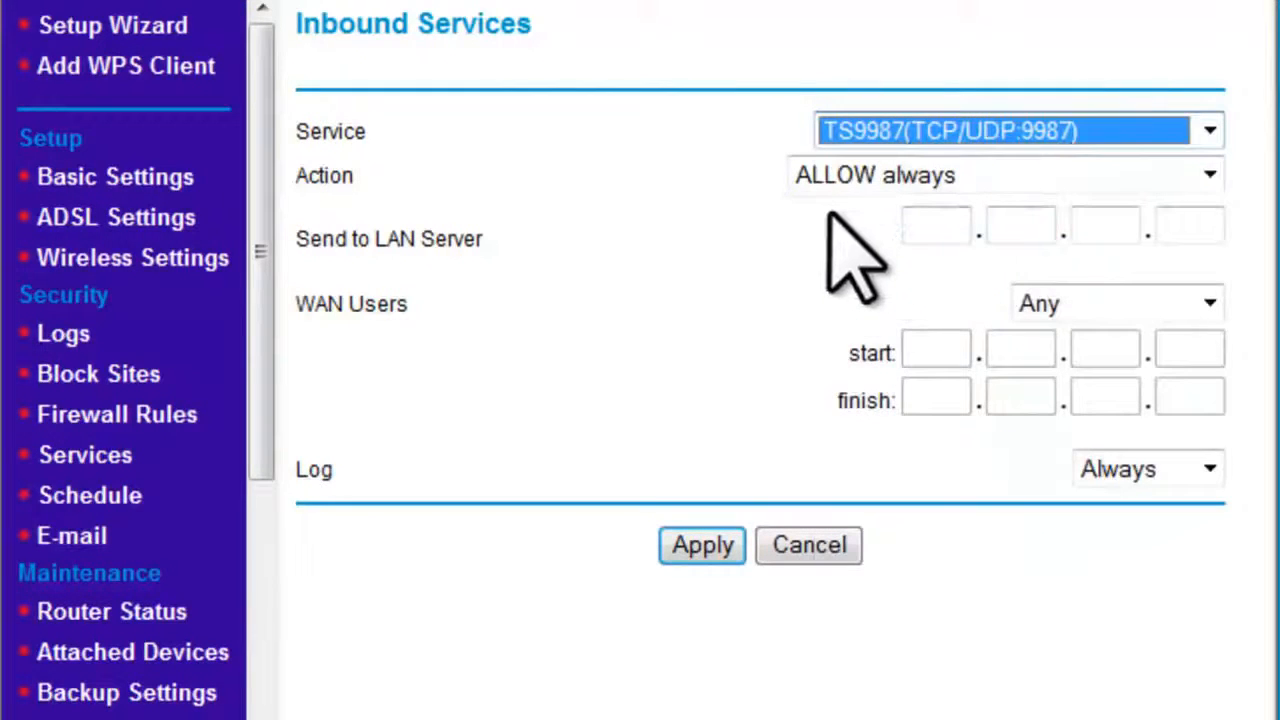
{"action": "left_click", "coordinate": [955, 226]}
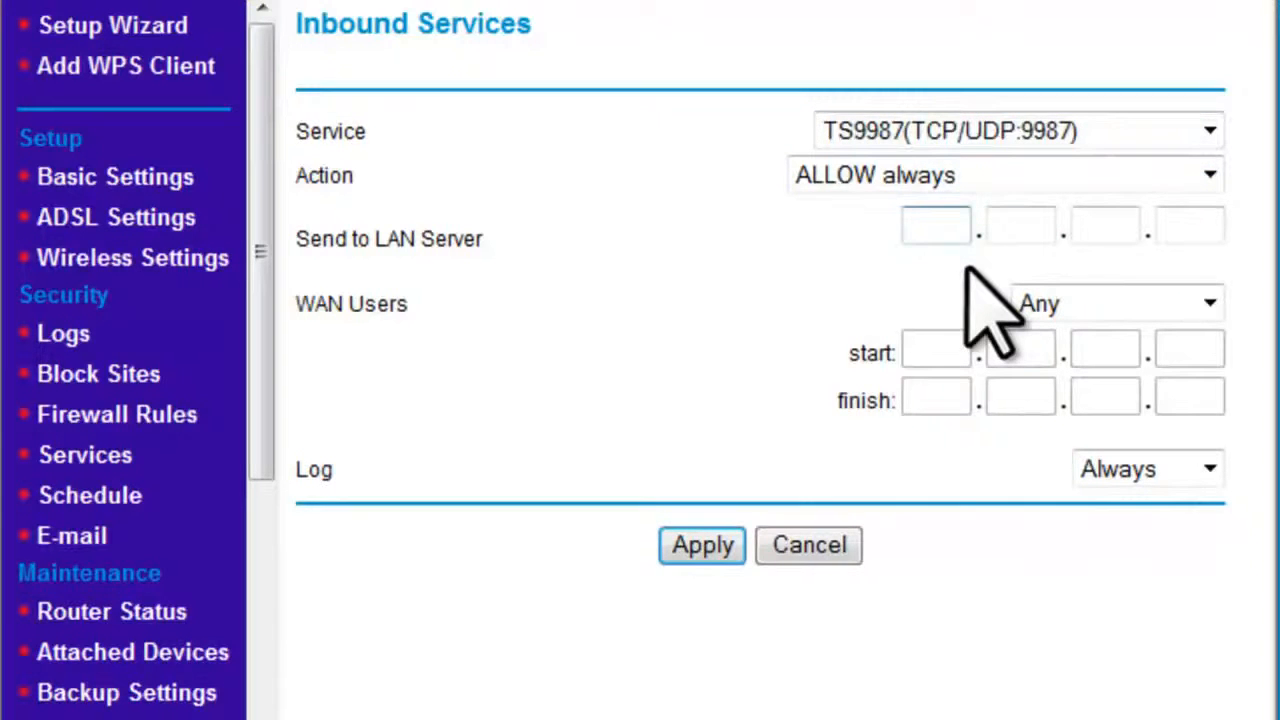
{"action": "type", "text": "192.168"}
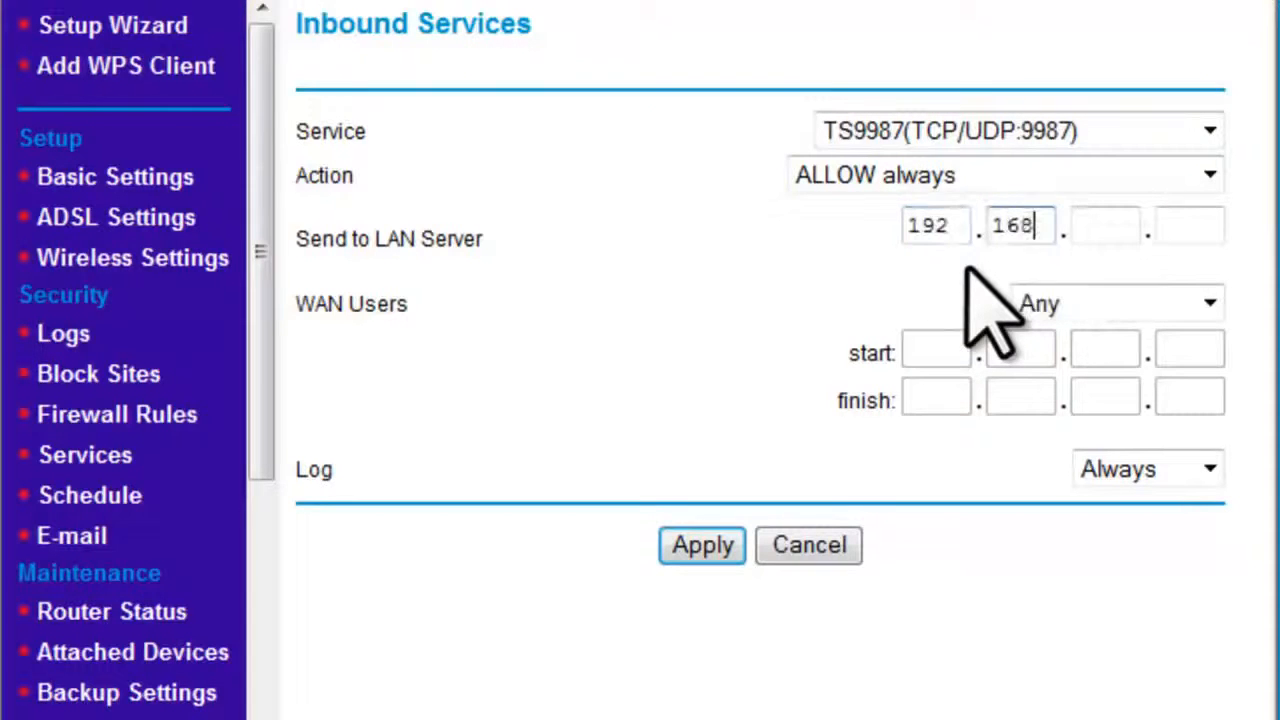
{"action": "type", "text": ".0"}
{"action": "key", "text": "Tab"}
{"action": "type", "text": "3"}
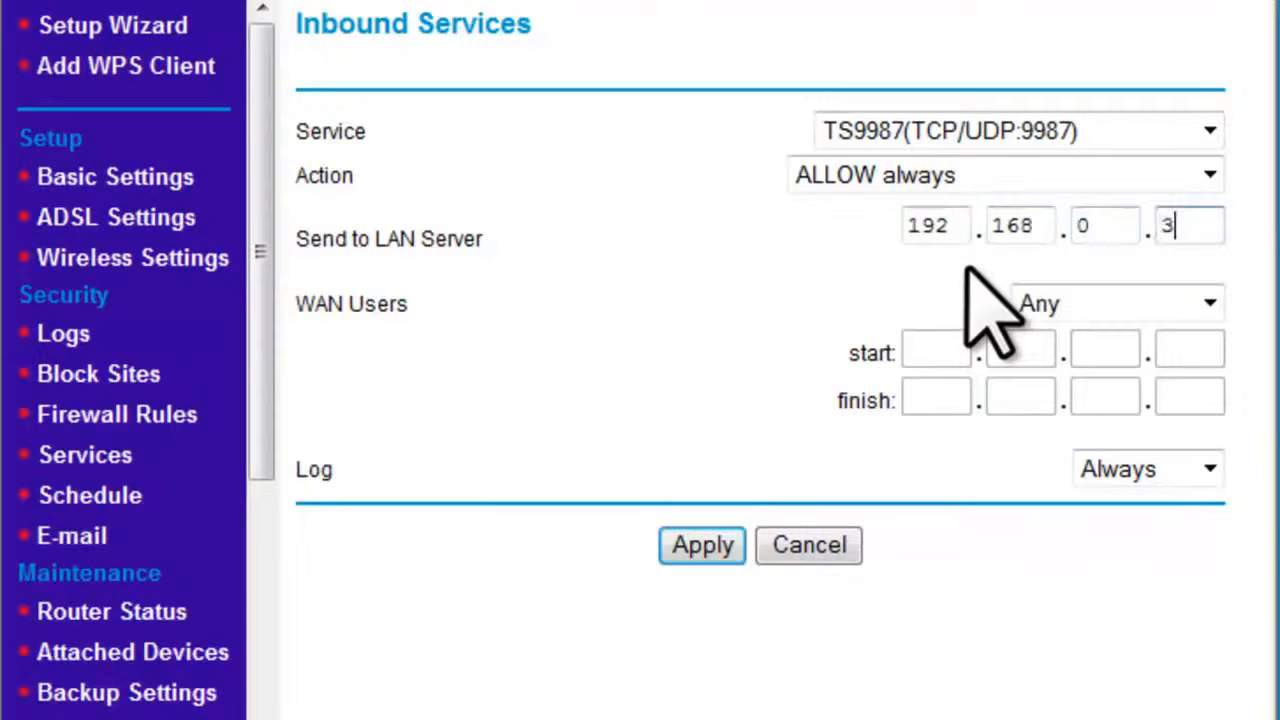
{"action": "left_click", "coordinate": [704, 545]}
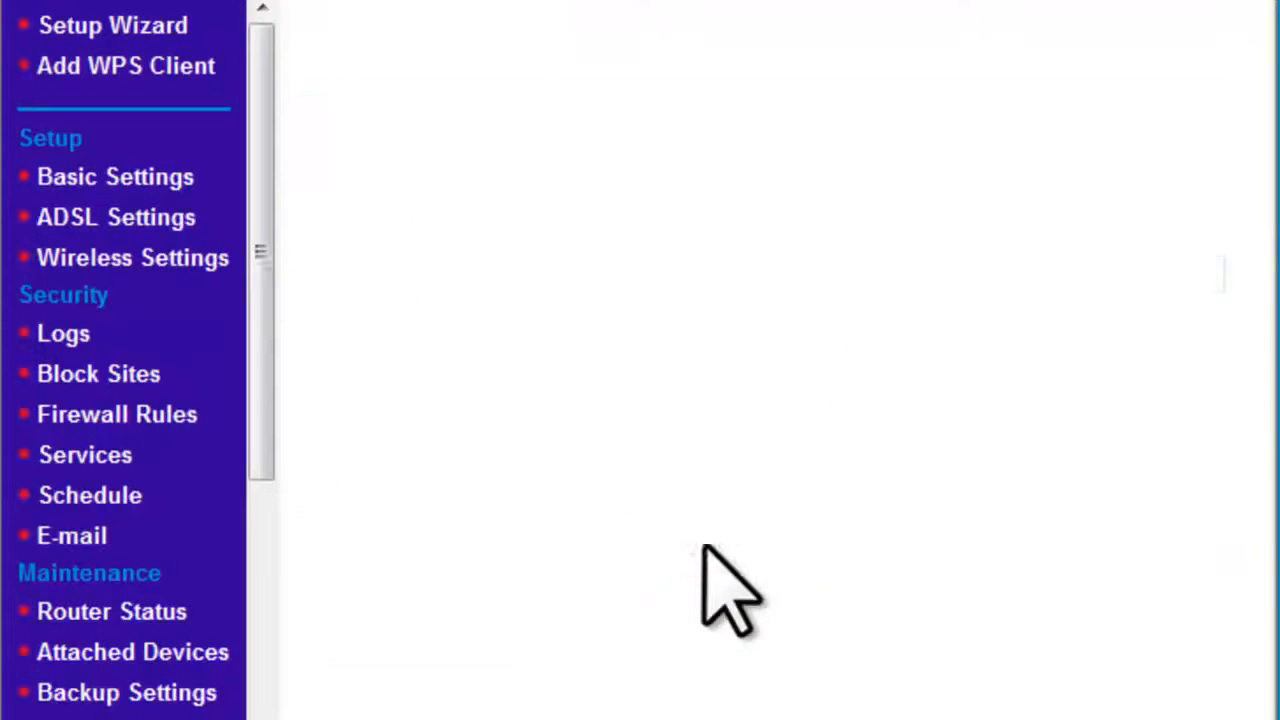
Step: Add an inbound rule sending service TS10011 to LAN server 192.168.0.3
{"action": "left_click", "coordinate": [640, 652]}
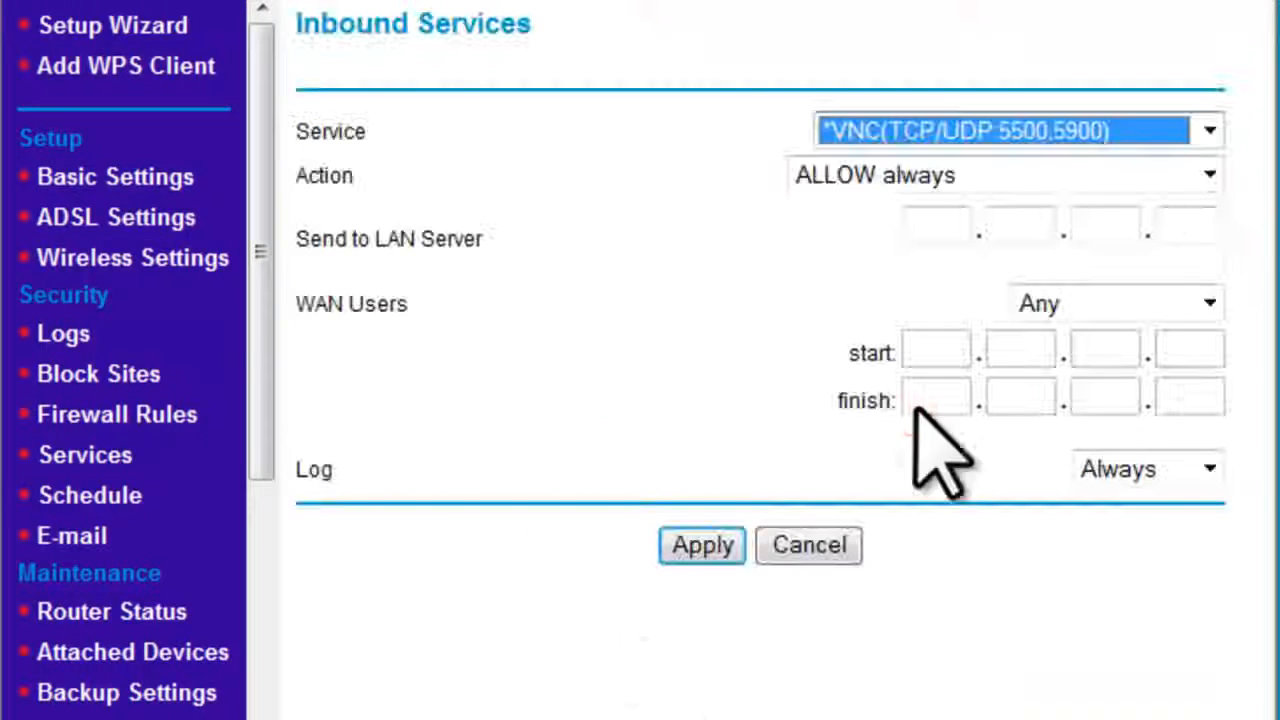
{"action": "left_click", "coordinate": [1200, 131]}
{"action": "left_click", "coordinate": [990, 250]}
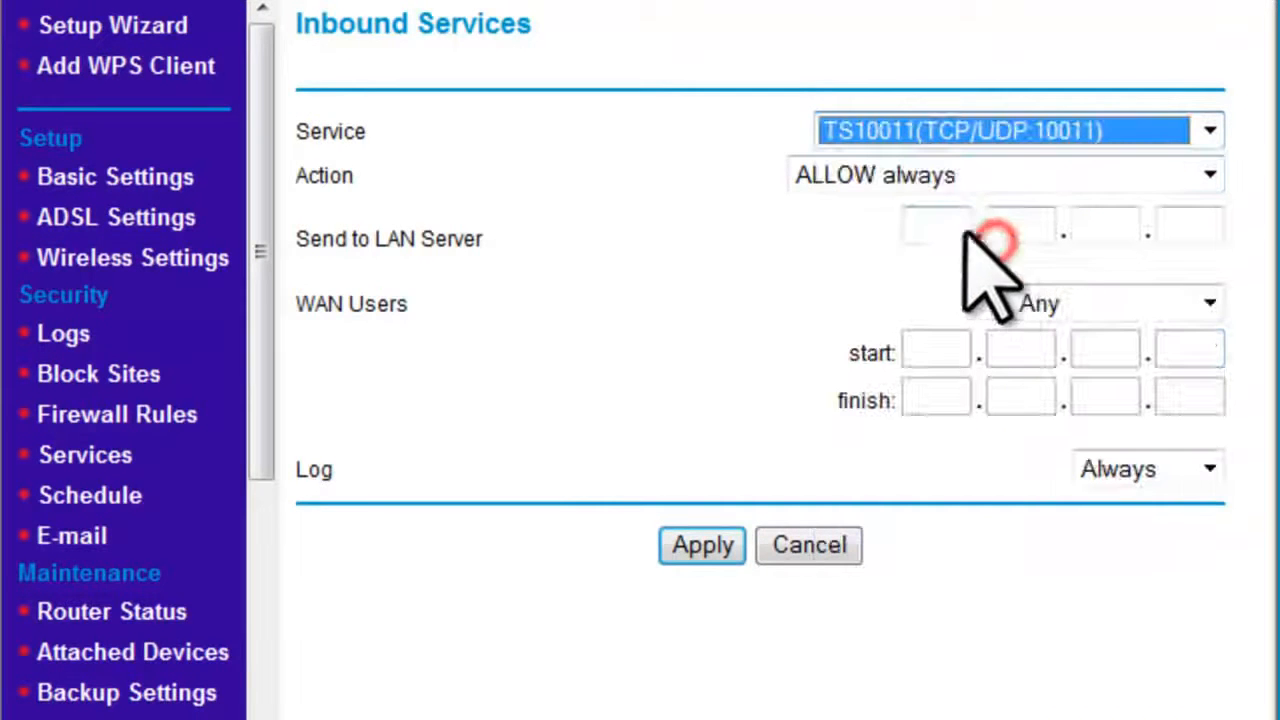
{"action": "left_click", "coordinate": [950, 225]}
{"action": "type", "text": "192"}
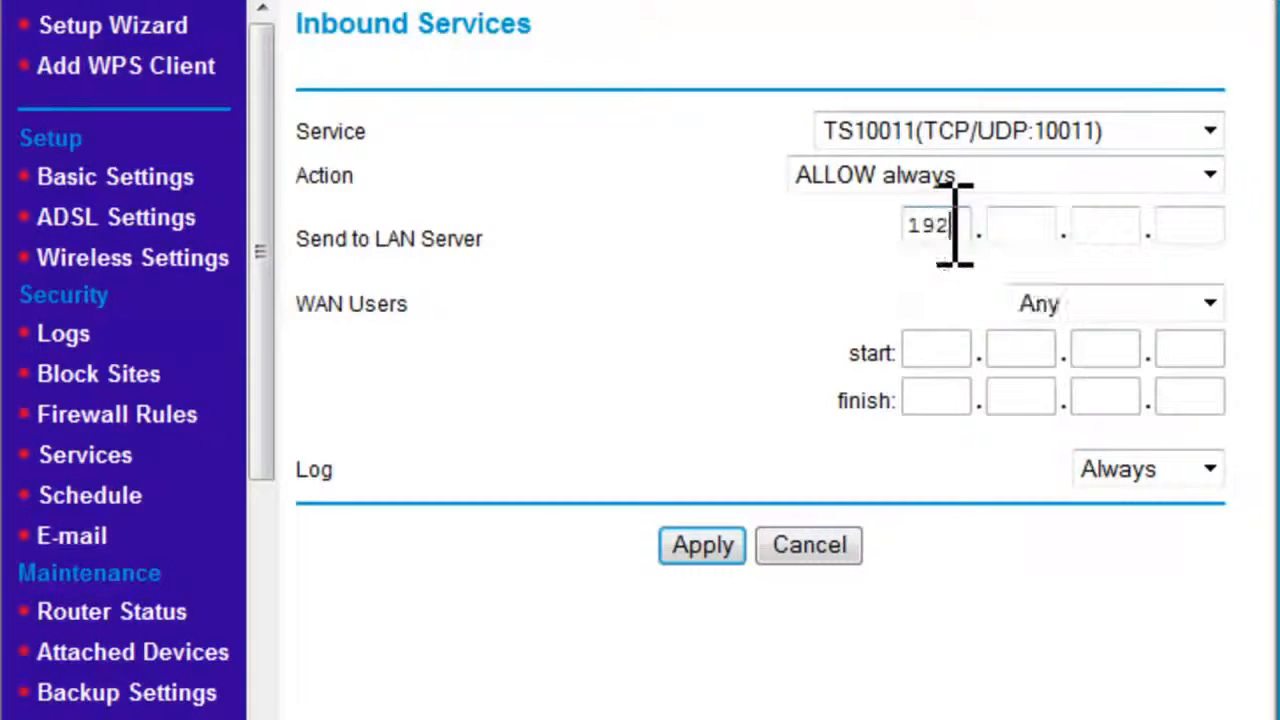
{"action": "type", "text": ".168"}
{"action": "key", "text": "Tab"}
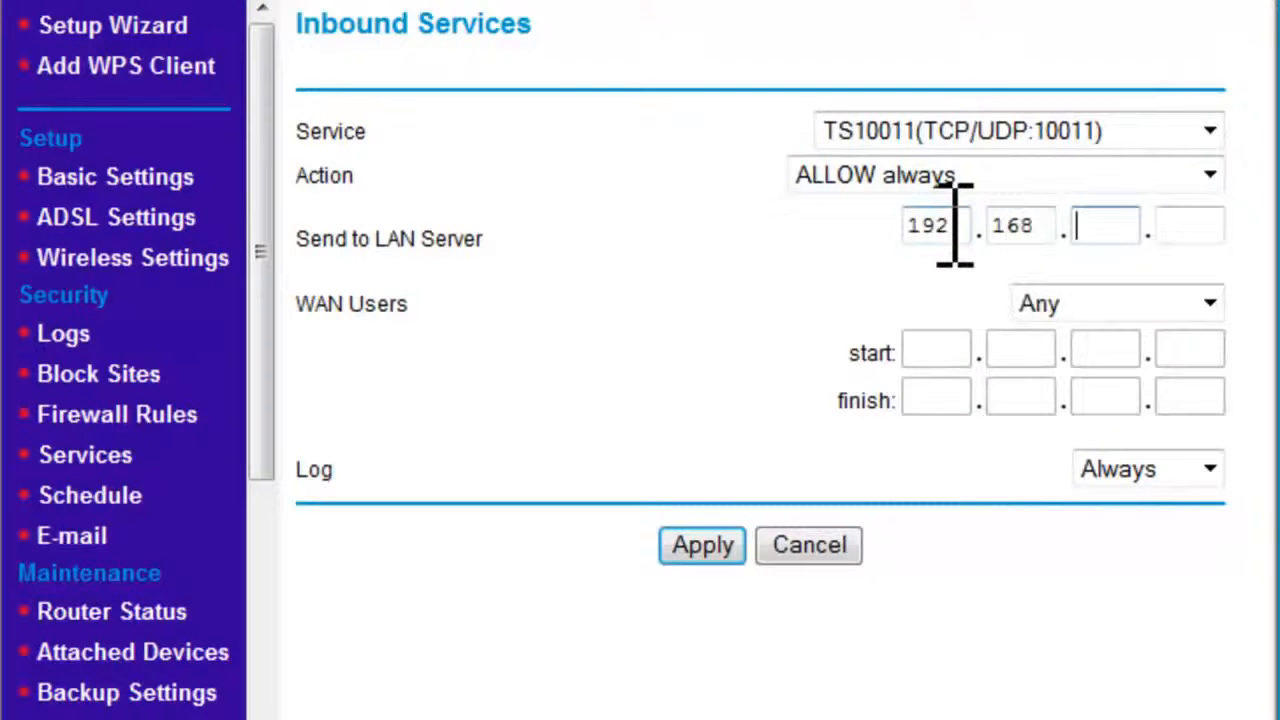
{"action": "type", "text": "0"}
{"action": "key", "text": "Tab"}
{"action": "type", "text": "3"}
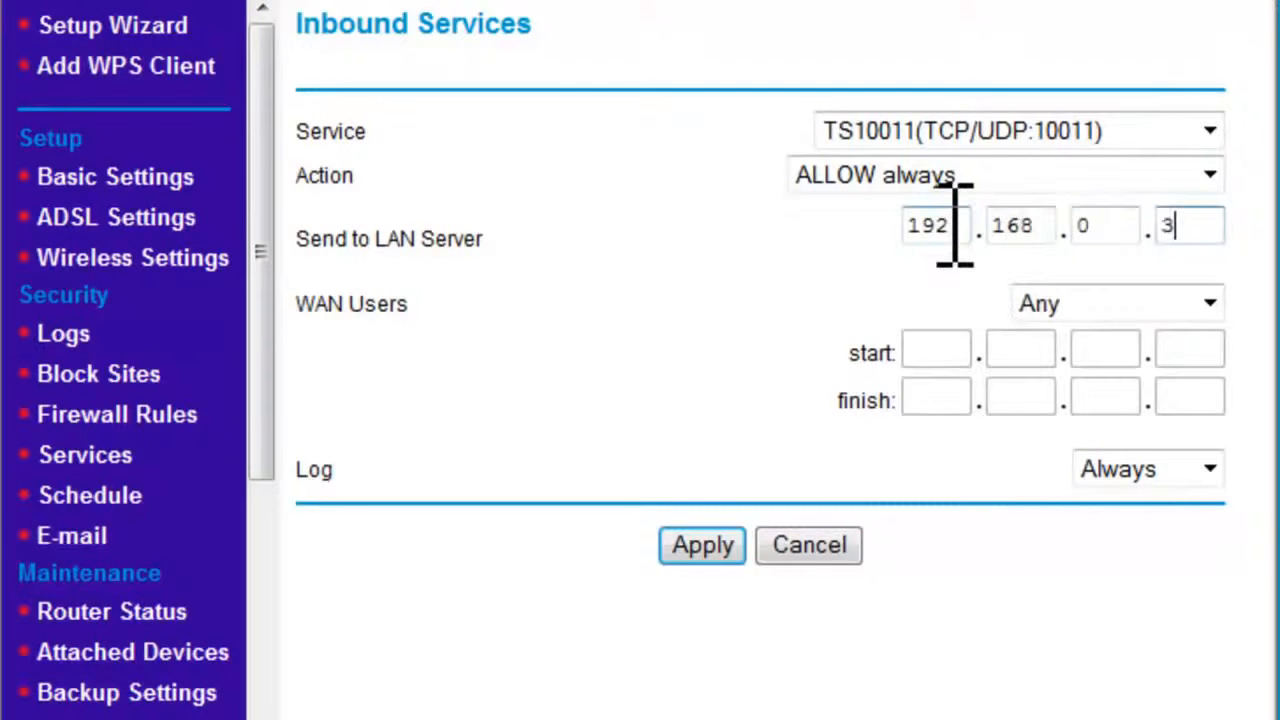
{"action": "left_click", "coordinate": [712, 548]}
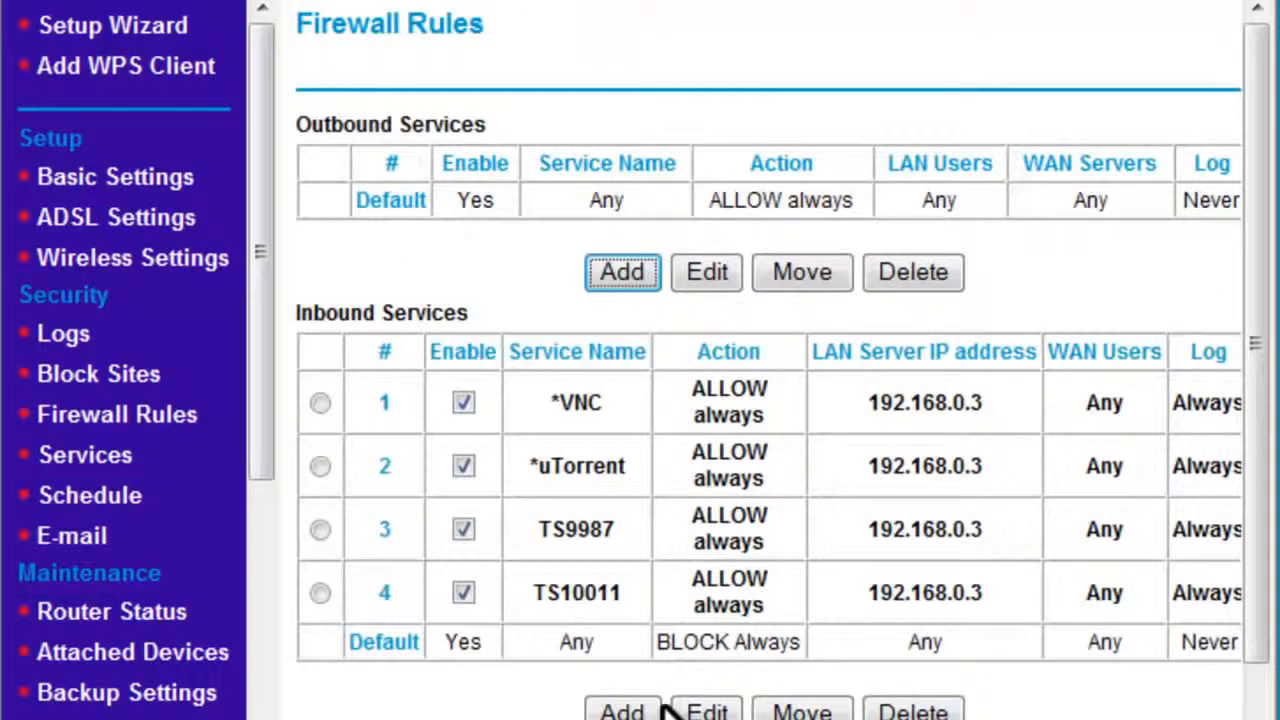
Step: Add an inbound rule sending service TS30033 to LAN server 192.168.0.3
{"action": "left_click", "coordinate": [625, 709]}
{"action": "left_click", "coordinate": [1086, 122]}
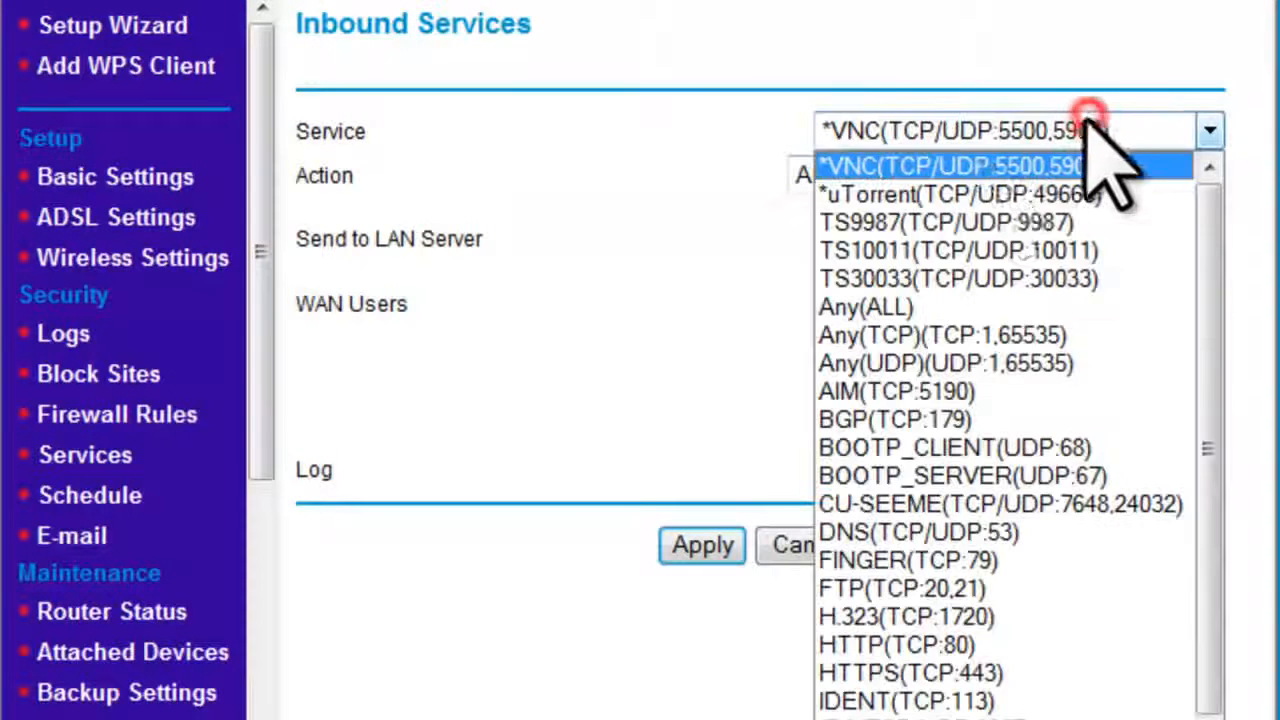
{"action": "left_click", "coordinate": [888, 274]}
{"action": "left_click", "coordinate": [955, 226]}
{"action": "type", "text": "192.168"}
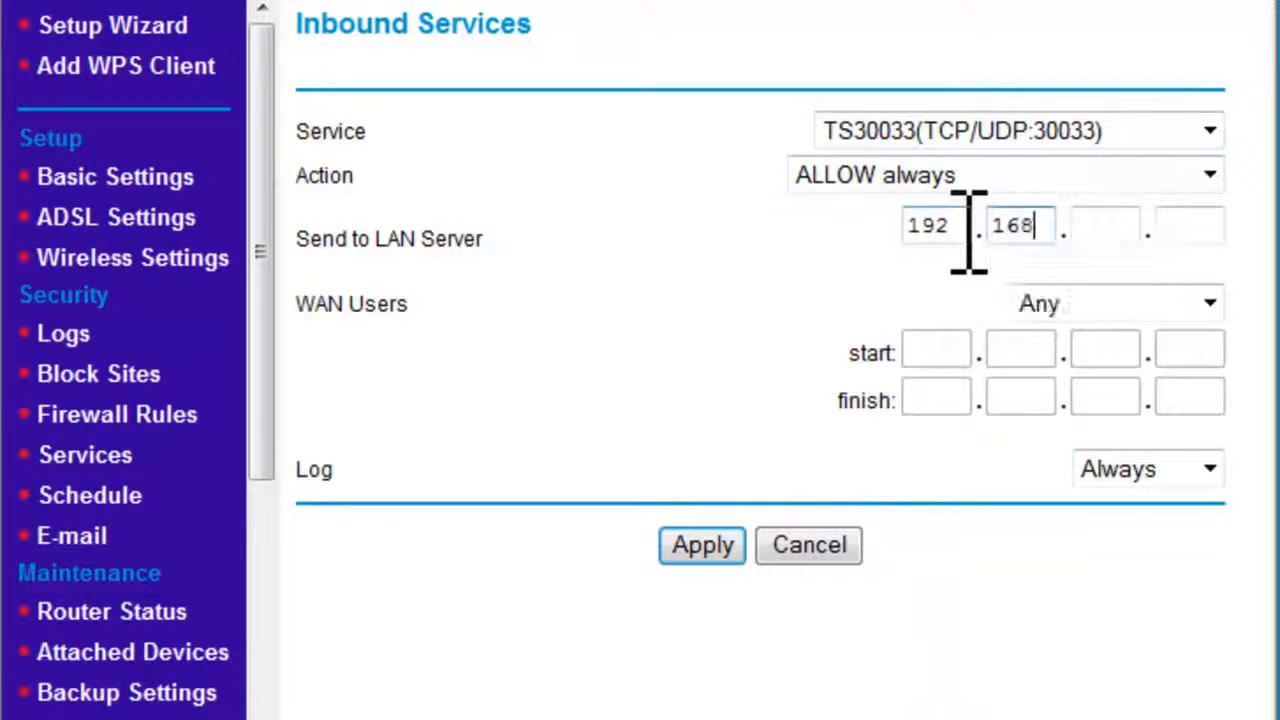
{"action": "type", "text": ".0.3"}
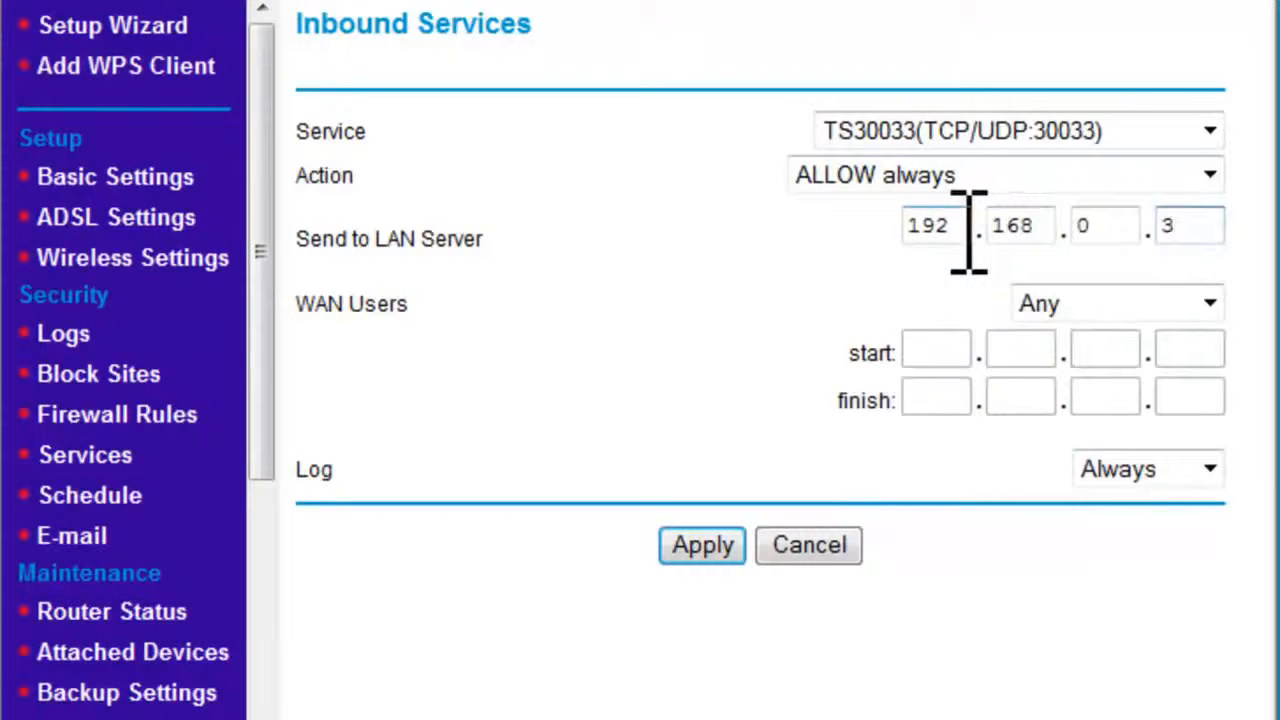
{"action": "left_click", "coordinate": [727, 537]}
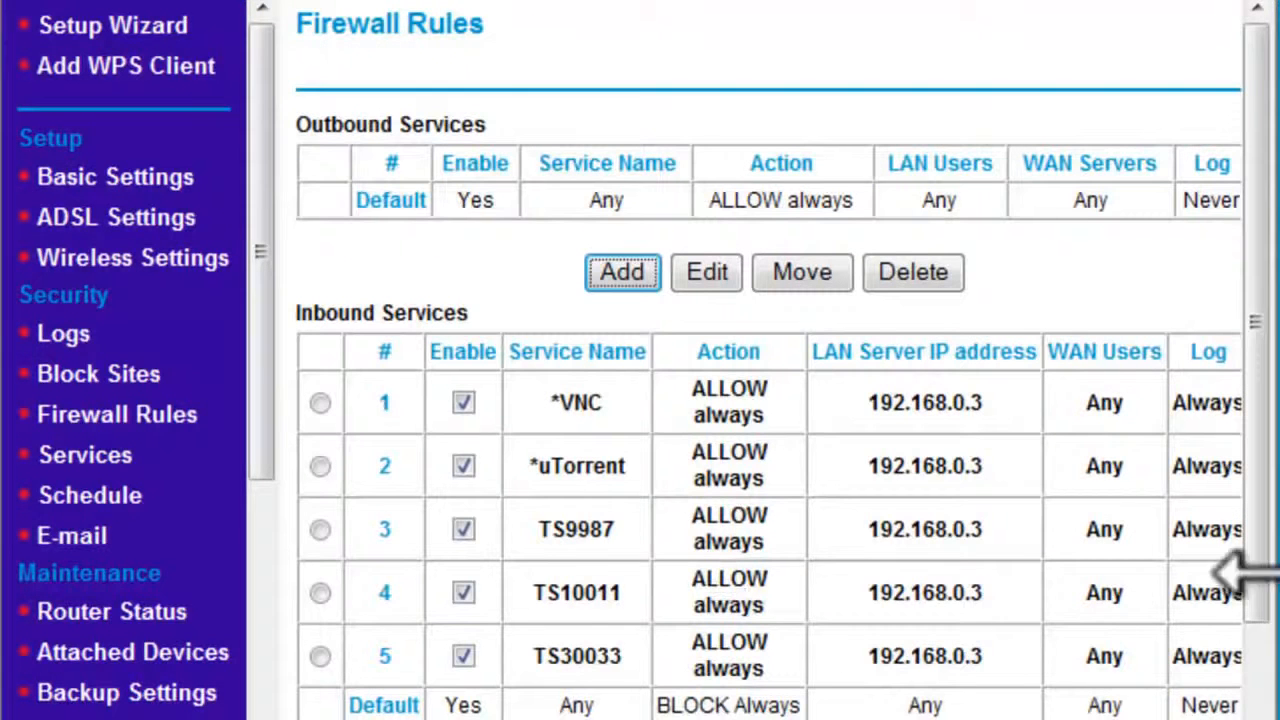
Step: Apply the Firewall Rules page so the three TeamSpeak inbound rules are saved
{"action": "left_click_drag", "start_coordinate": [1274, 573], "coordinate": [1279, 573]}
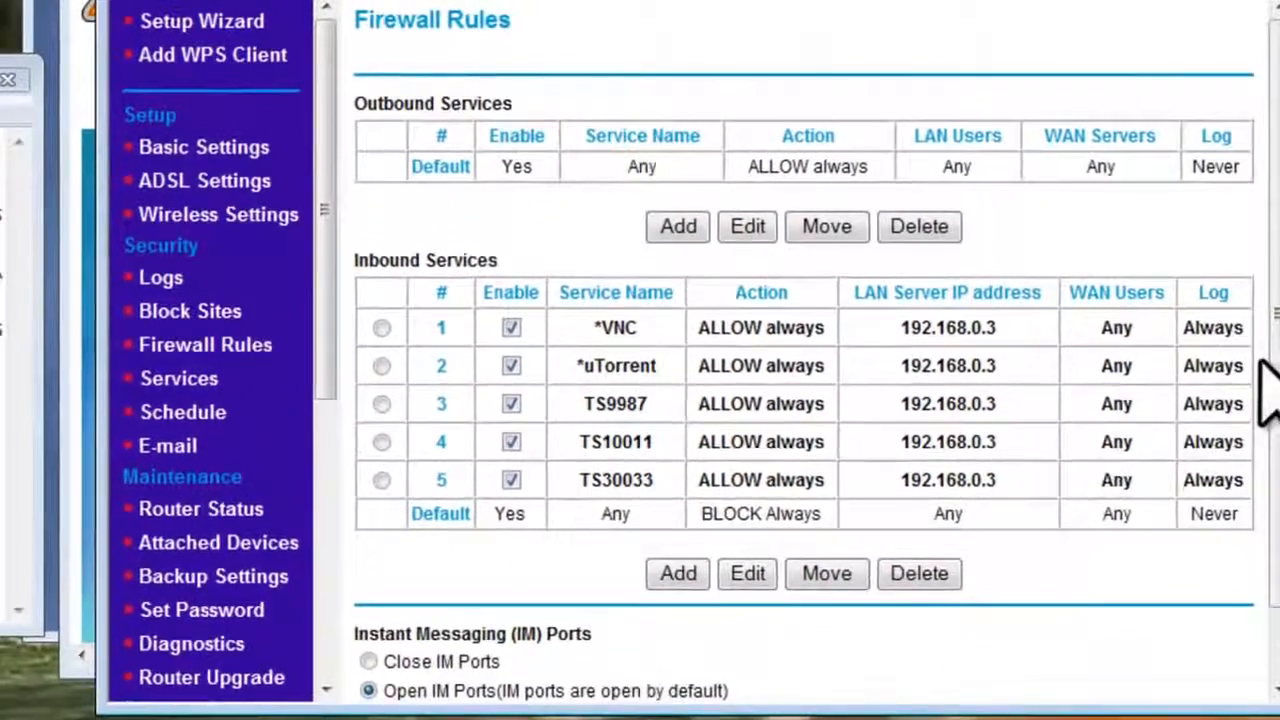
{"action": "scroll", "coordinate": [1270, 340], "scroll_direction": "down", "scroll_amount": 2}
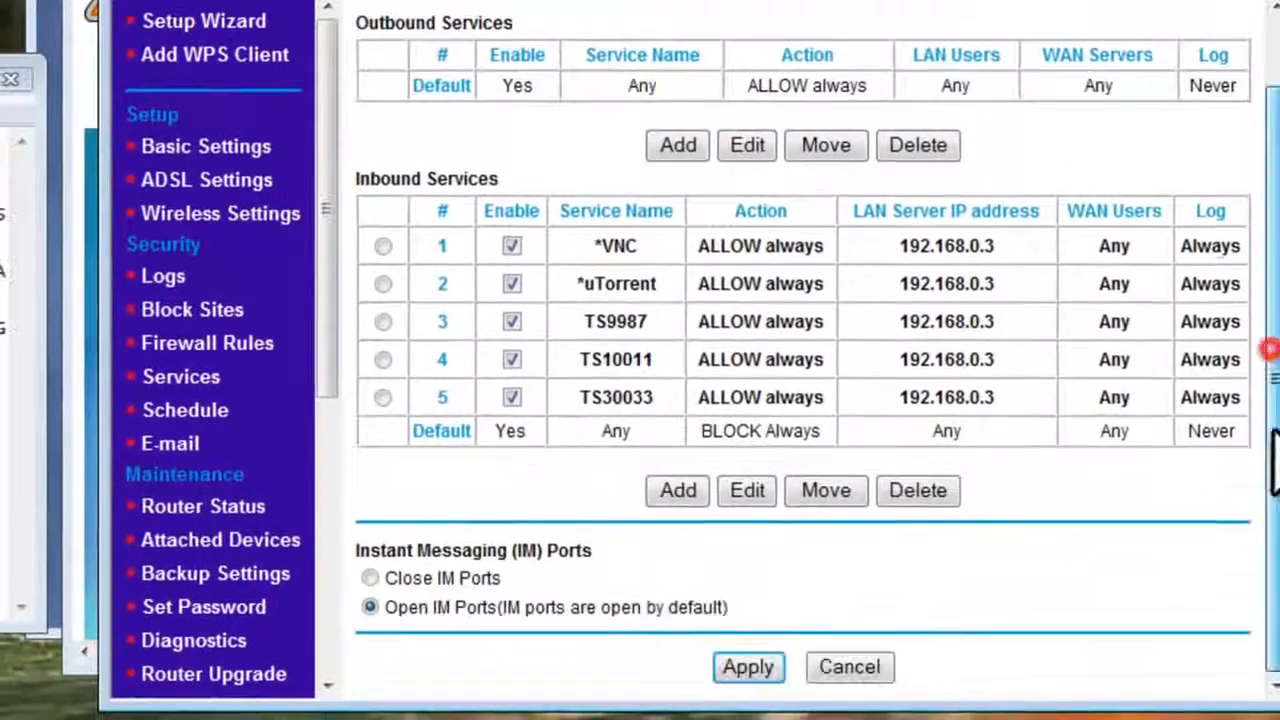
{"action": "left_click", "coordinate": [752, 665]}
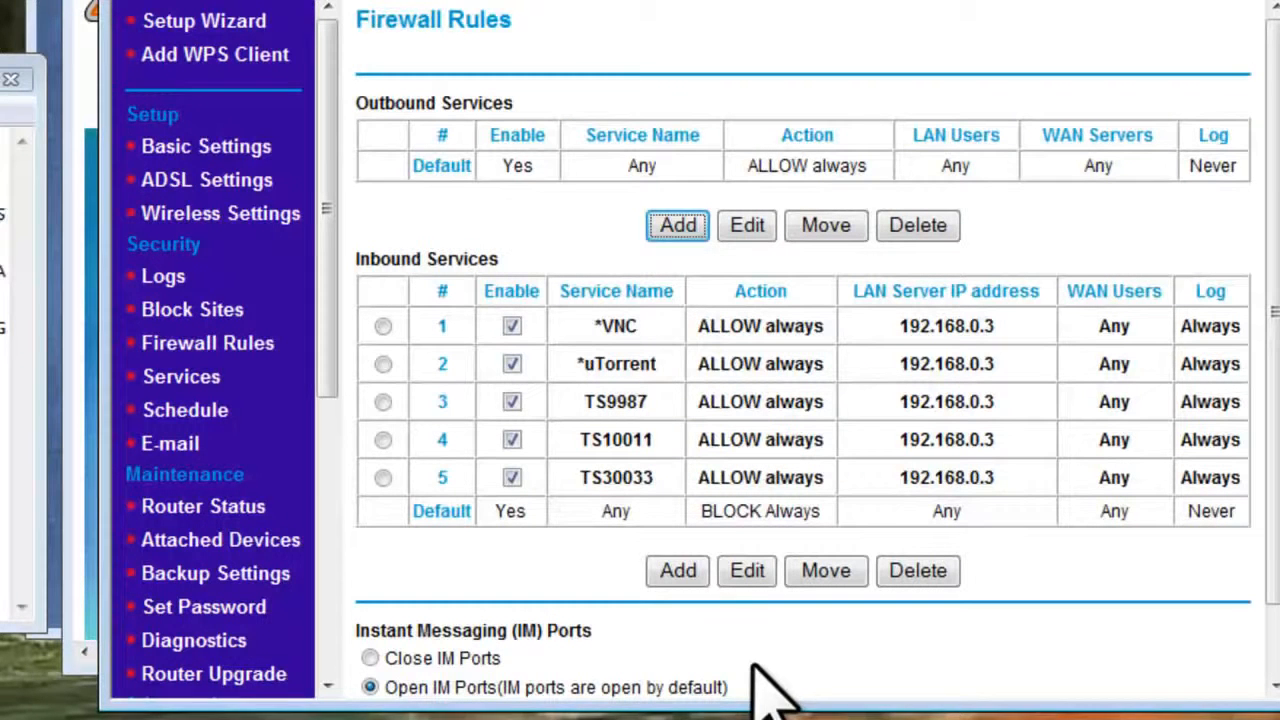
{"action": "left_click", "coordinate": [752, 719]}
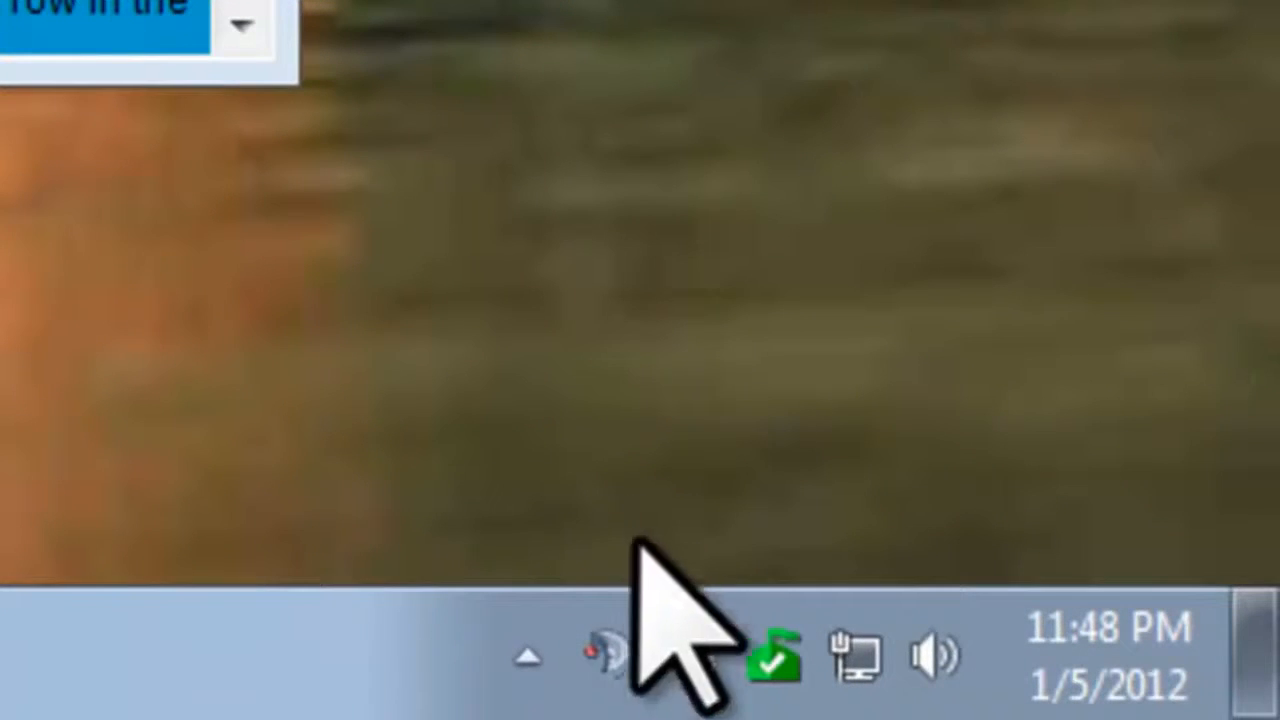
Step: Copy the public IP address listed under Wan IP in the tray utility's menu
{"action": "right_click", "coordinate": [717, 682]}
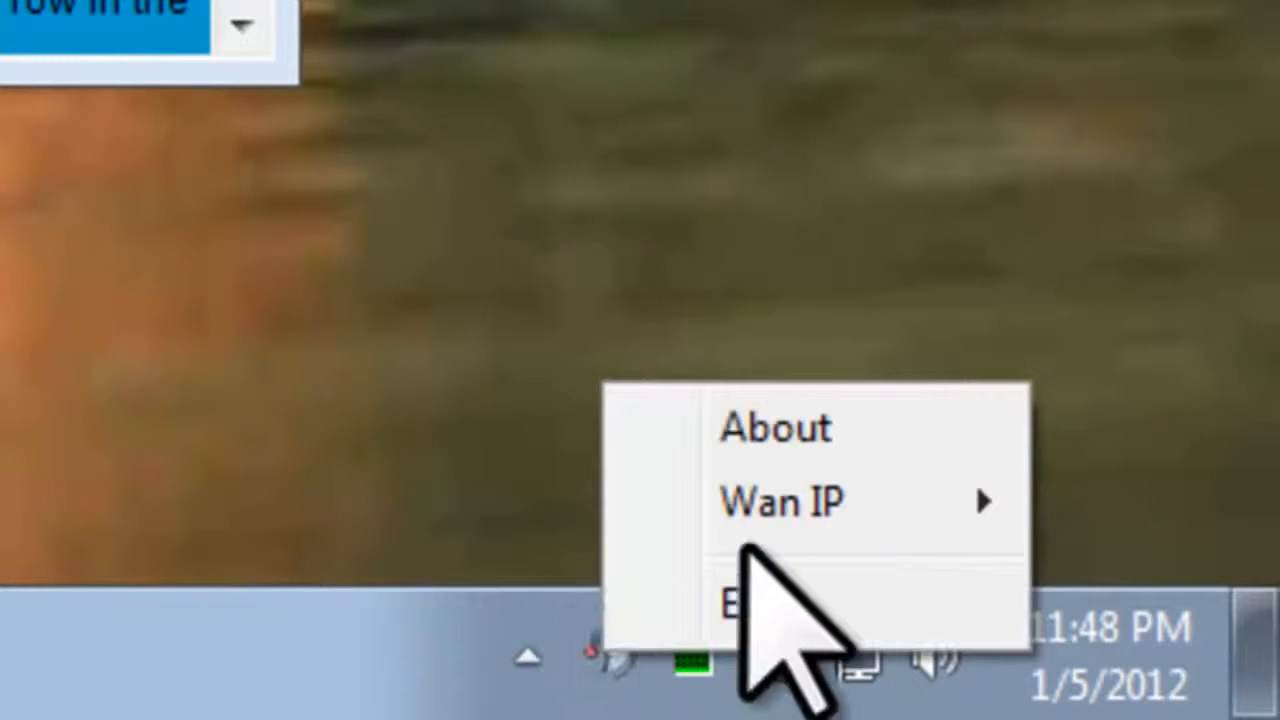
{"action": "mouse_move", "coordinate": [830, 505]}
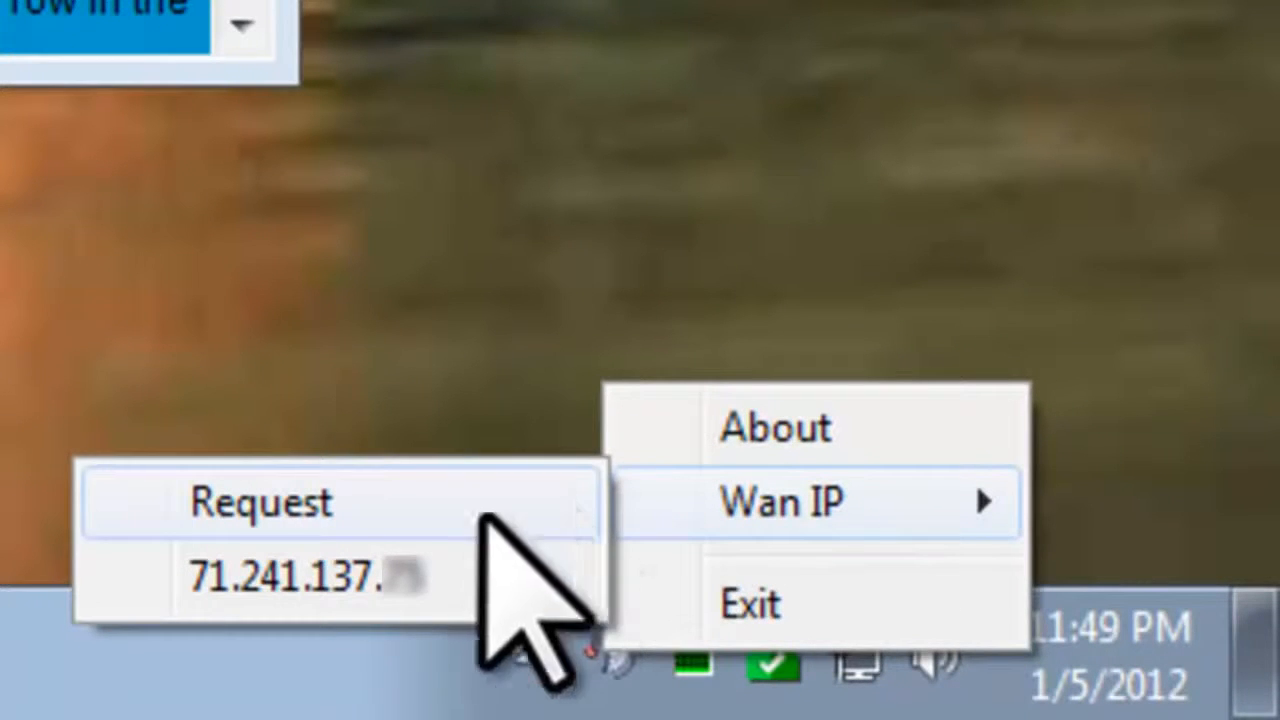
{"action": "left_click", "coordinate": [455, 570]}
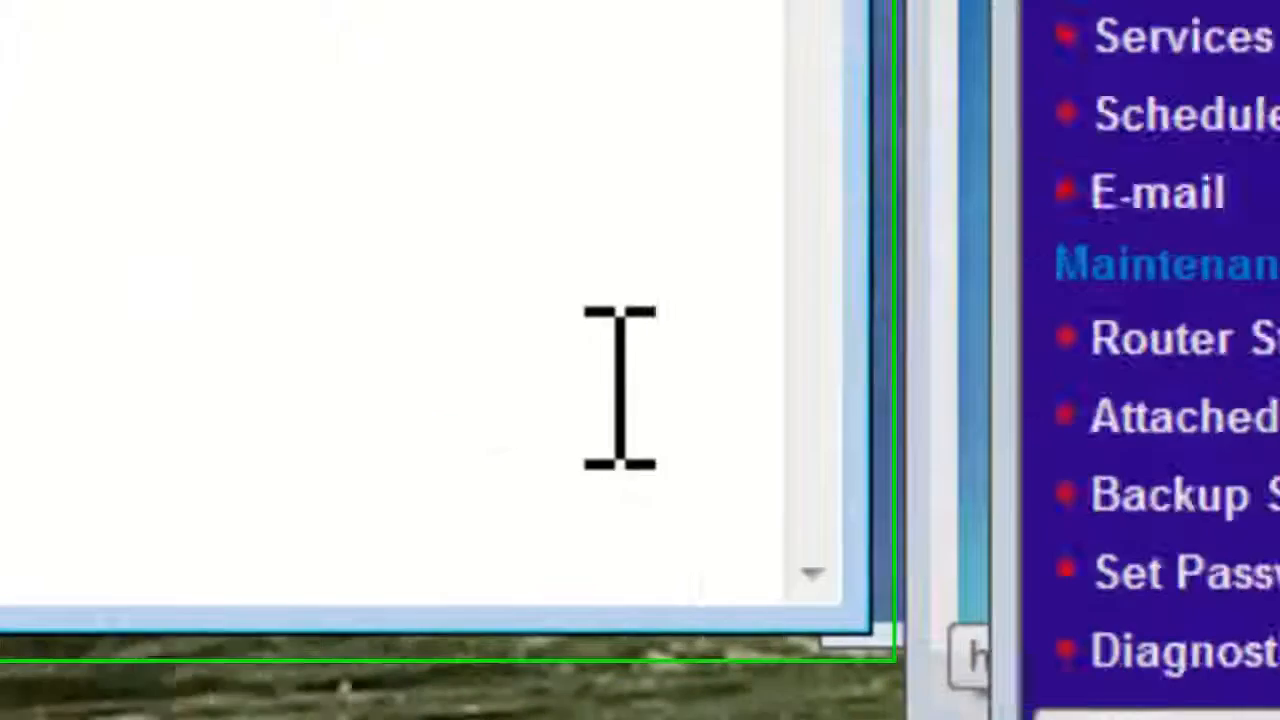
Step: Paste the copied WAN IP on a new line below the 'wan ip' label
{"action": "key", "text": "Return"}
{"action": "type", "text": "71.241.137.78"}
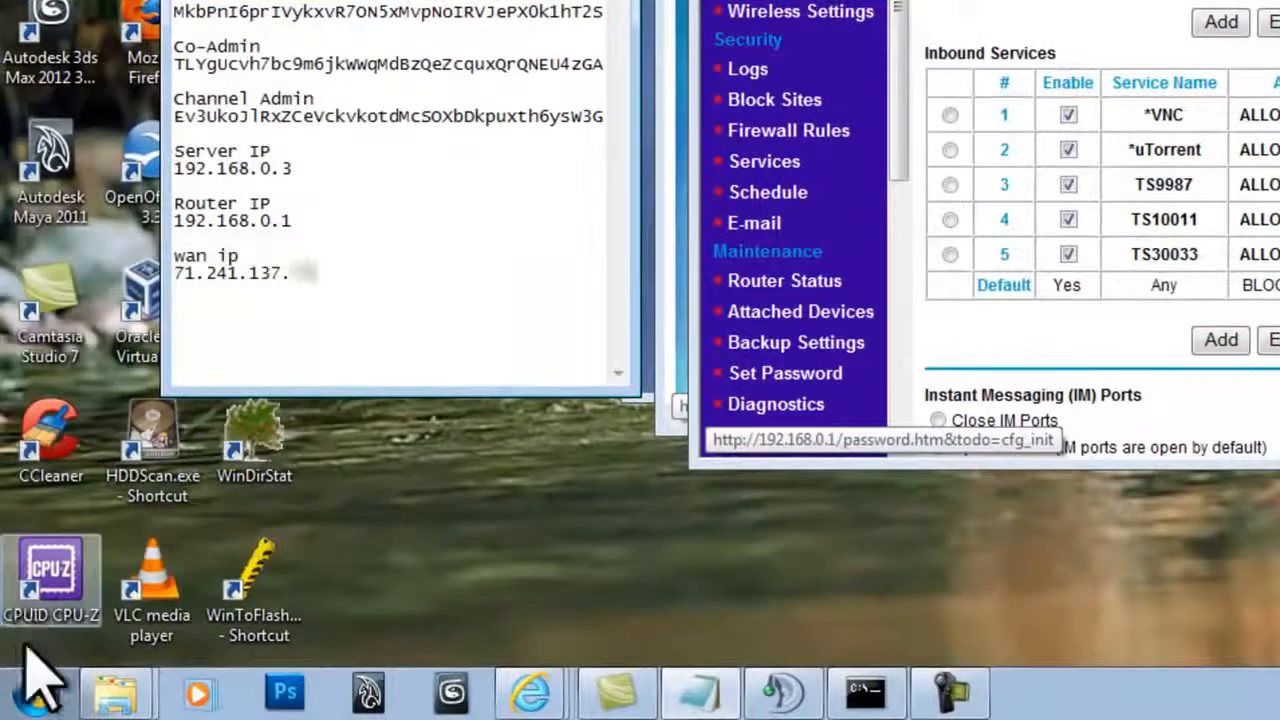
Step: Launch Command Prompt from Start > All Programs > Accessories
{"action": "left_click", "coordinate": [36, 695]}
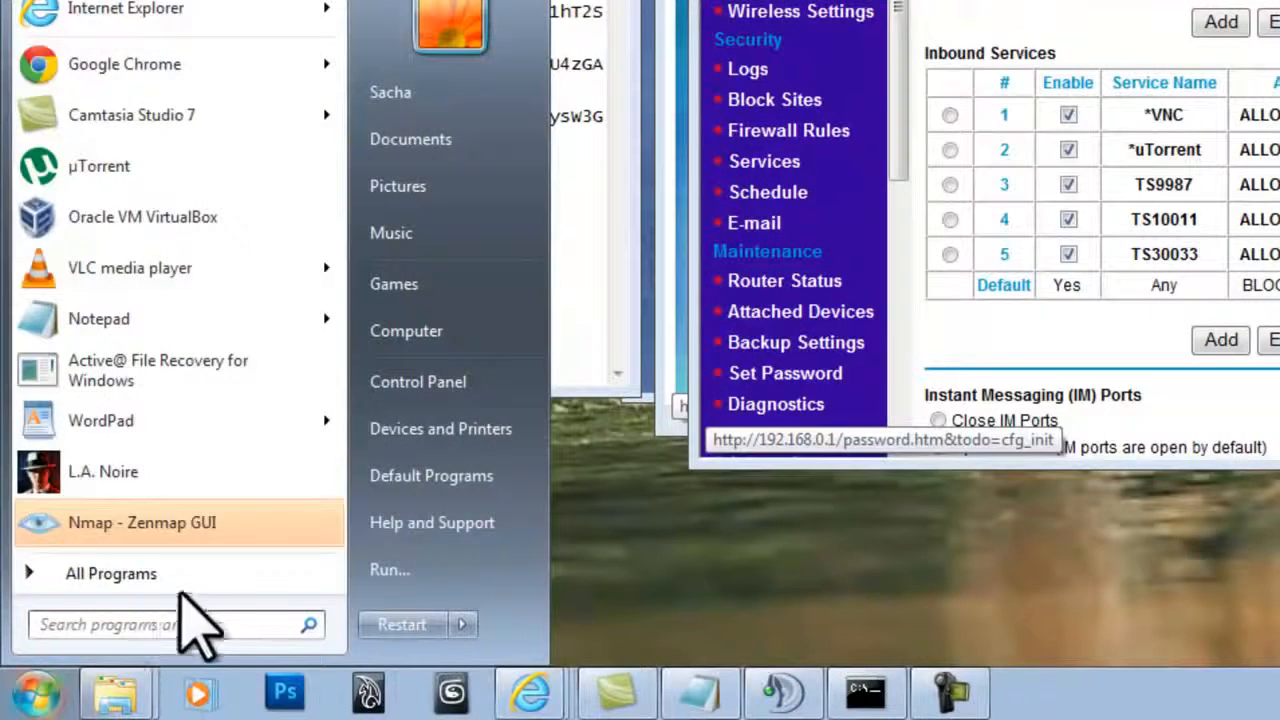
{"action": "left_click", "coordinate": [190, 573]}
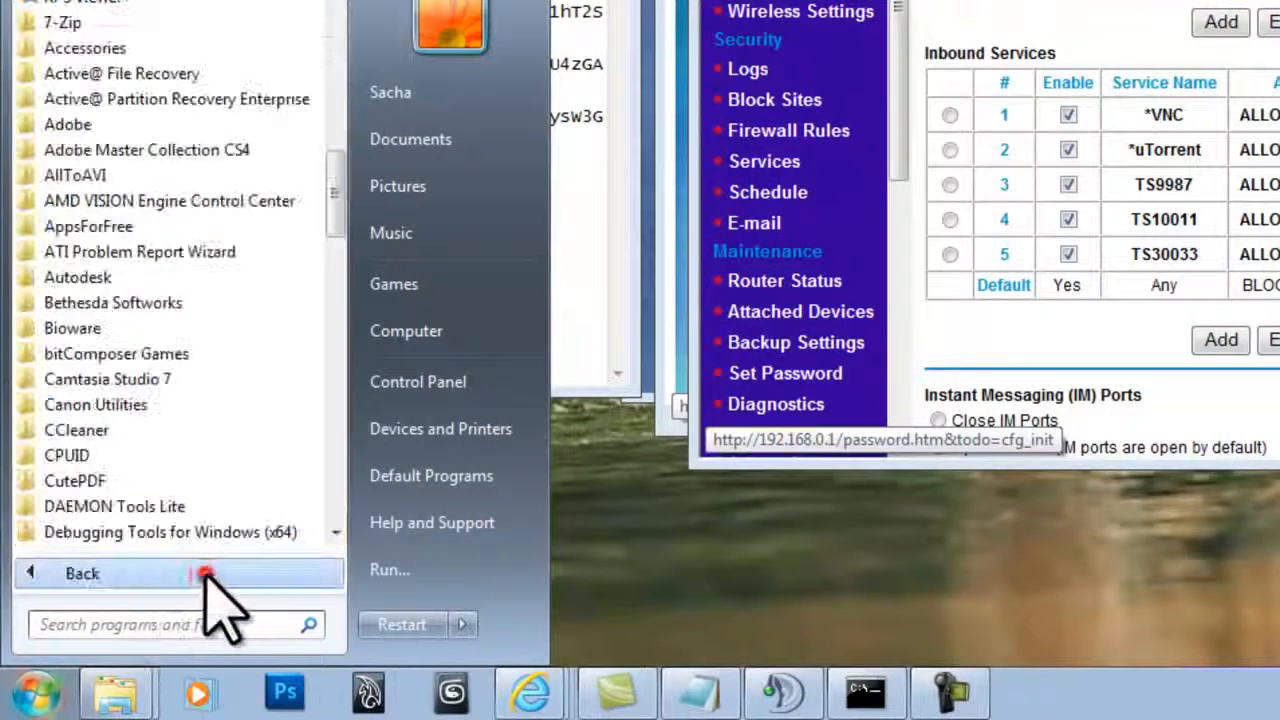
{"action": "left_click", "coordinate": [172, 48]}
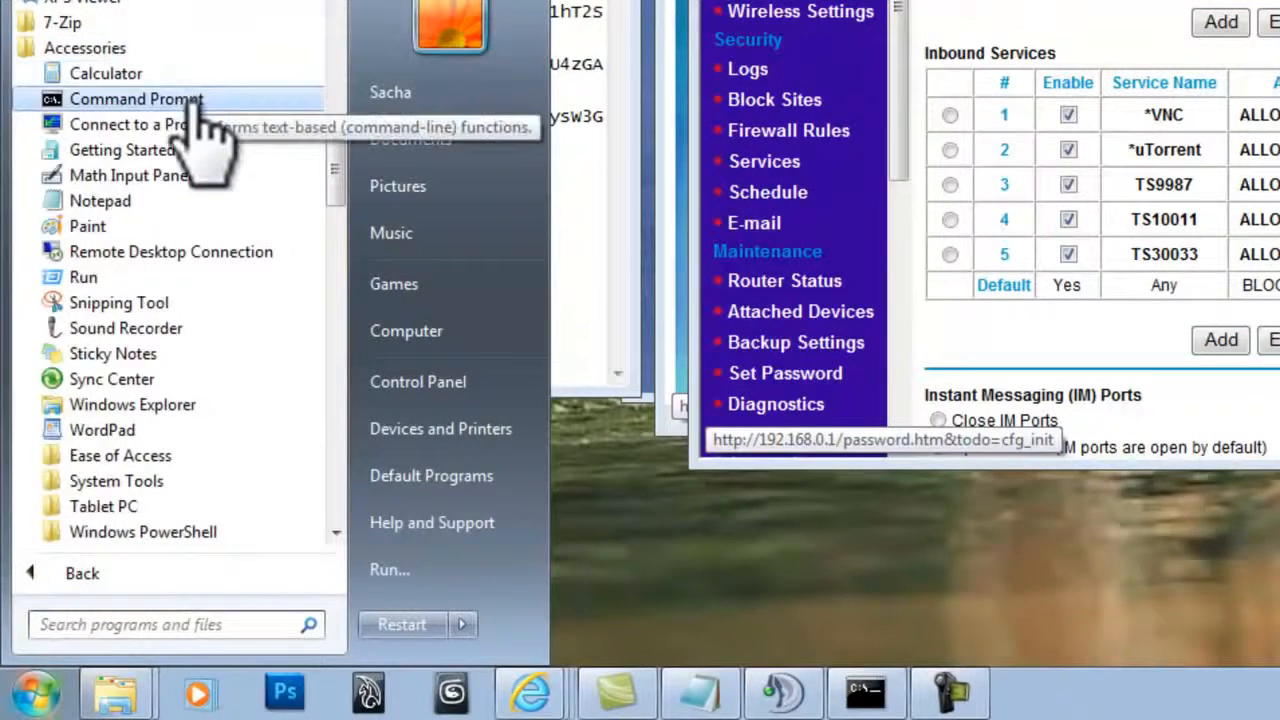
{"action": "left_click", "coordinate": [200, 106]}
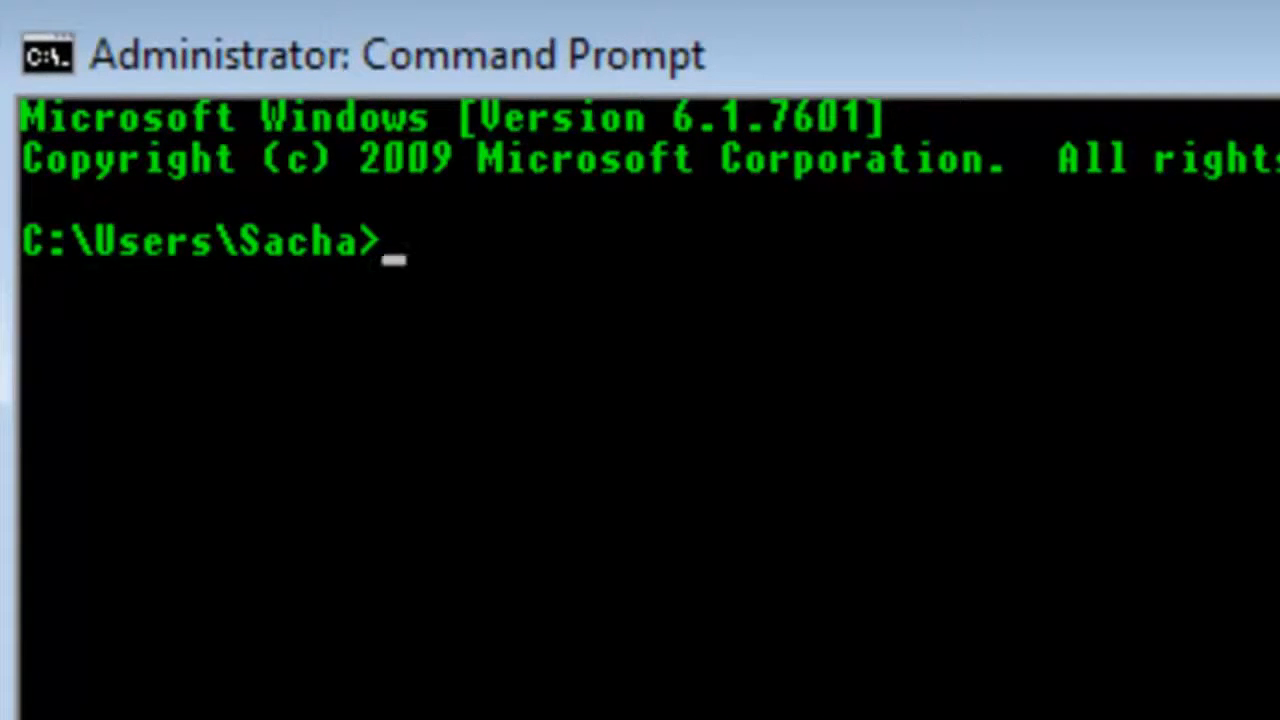
Step: Start the telnet client, then quit it
{"action": "type", "text": "telnet"}
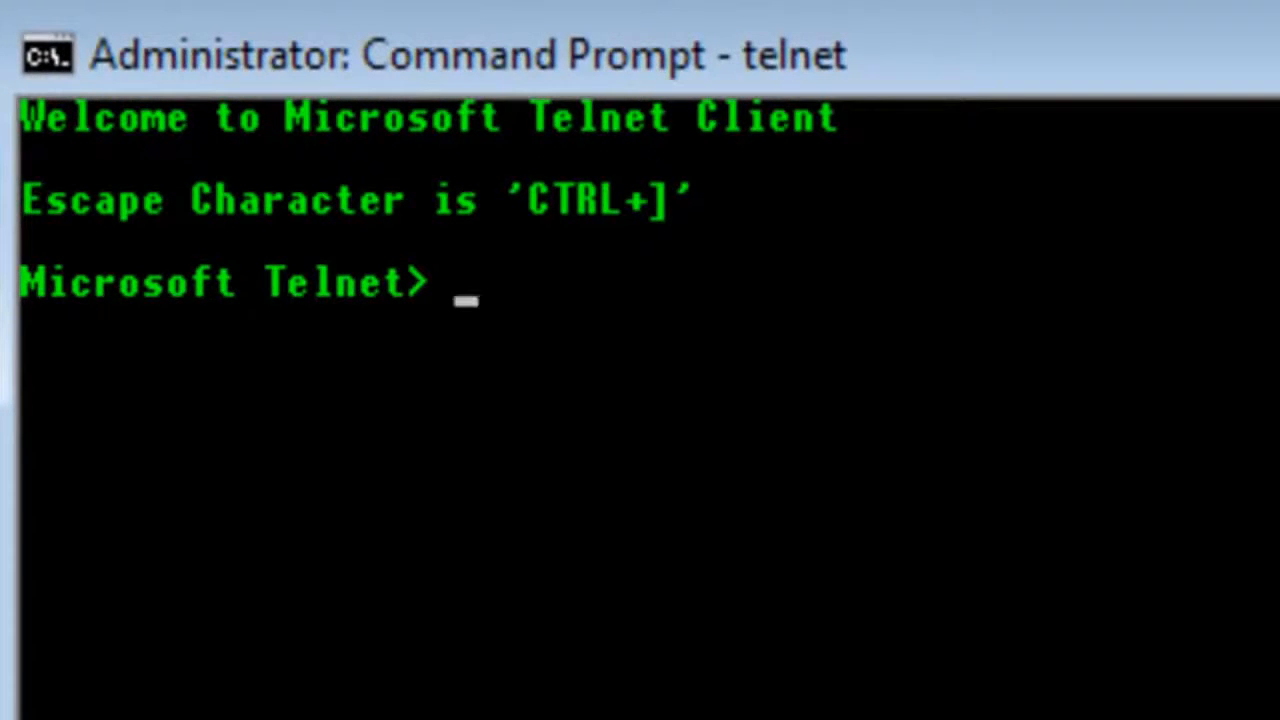
{"action": "type", "text": "quit"}
{"action": "key", "text": "Return"}
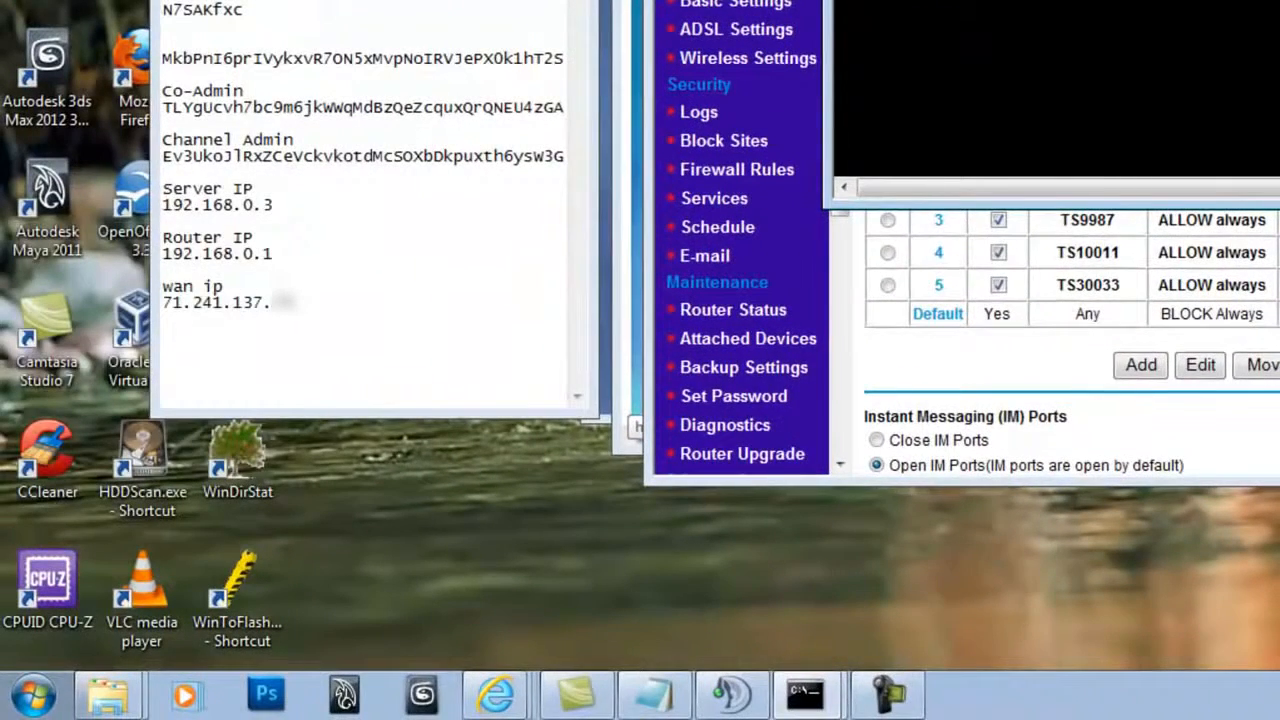
Step: Check that Telnet Client is ticked under Control Panel > Programs > Windows features, then confirm
{"action": "left_click", "coordinate": [32, 694]}
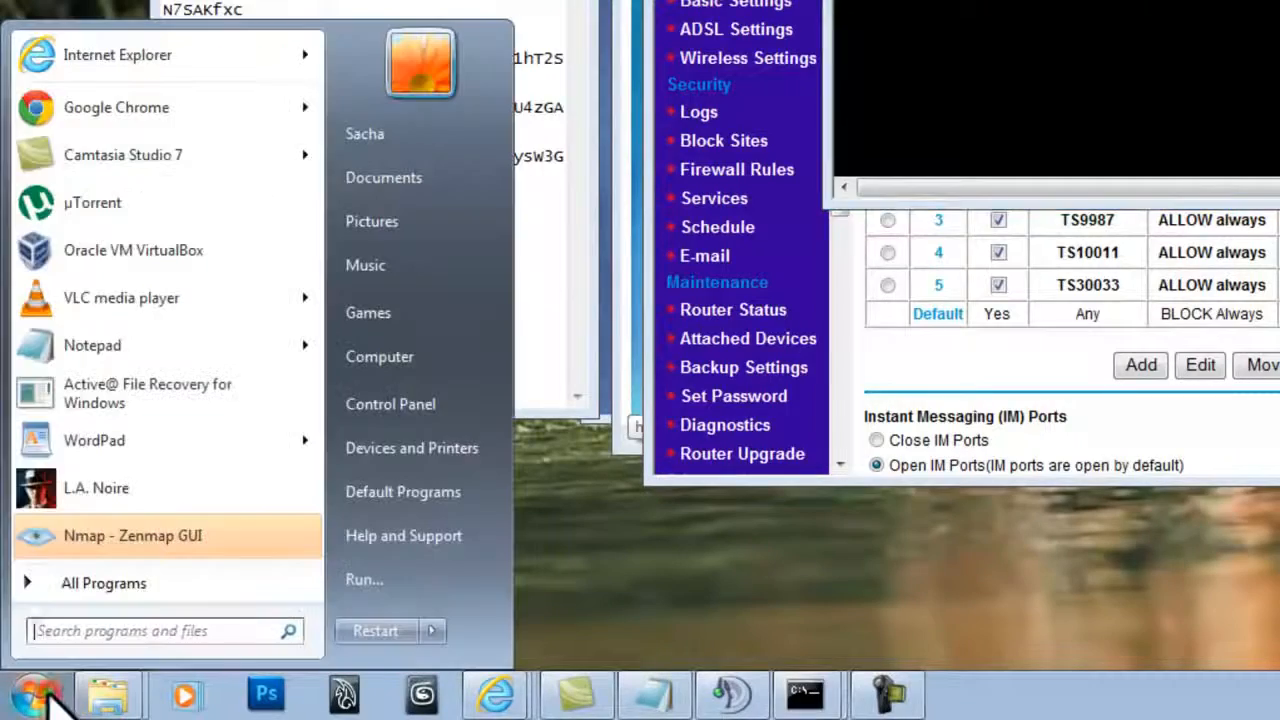
{"action": "left_click", "coordinate": [457, 405]}
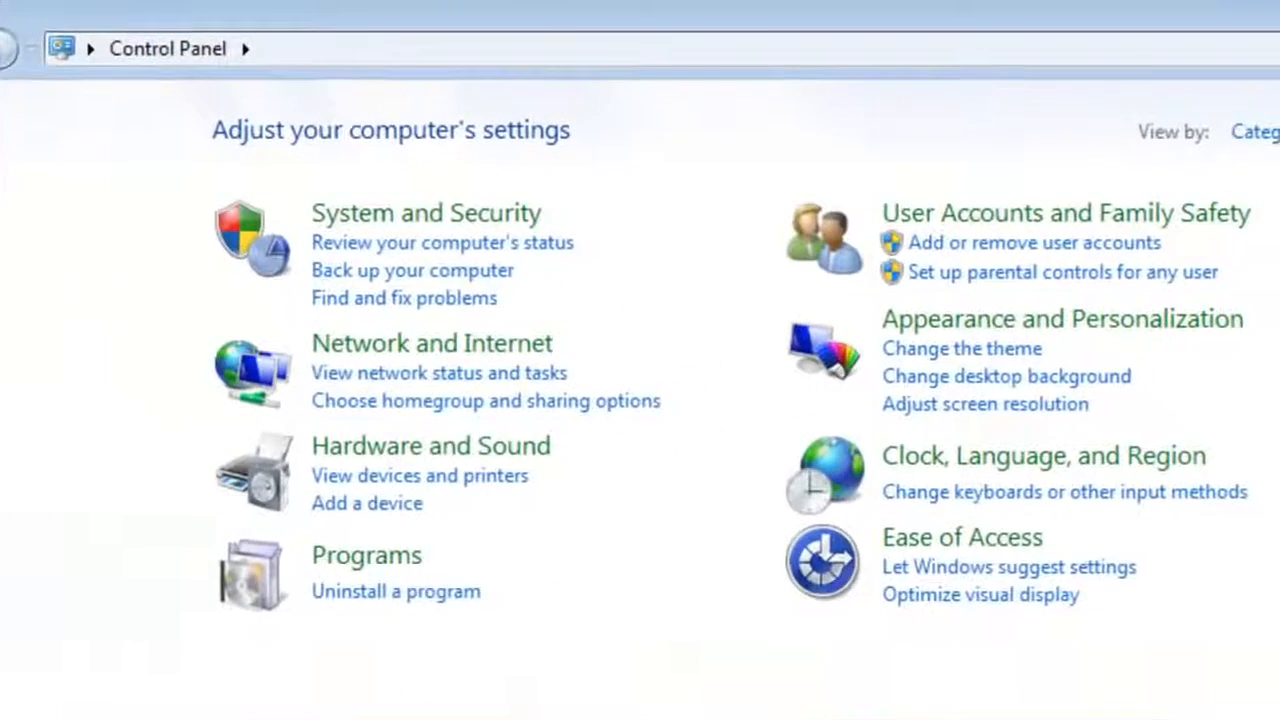
{"action": "left_click", "coordinate": [375, 547]}
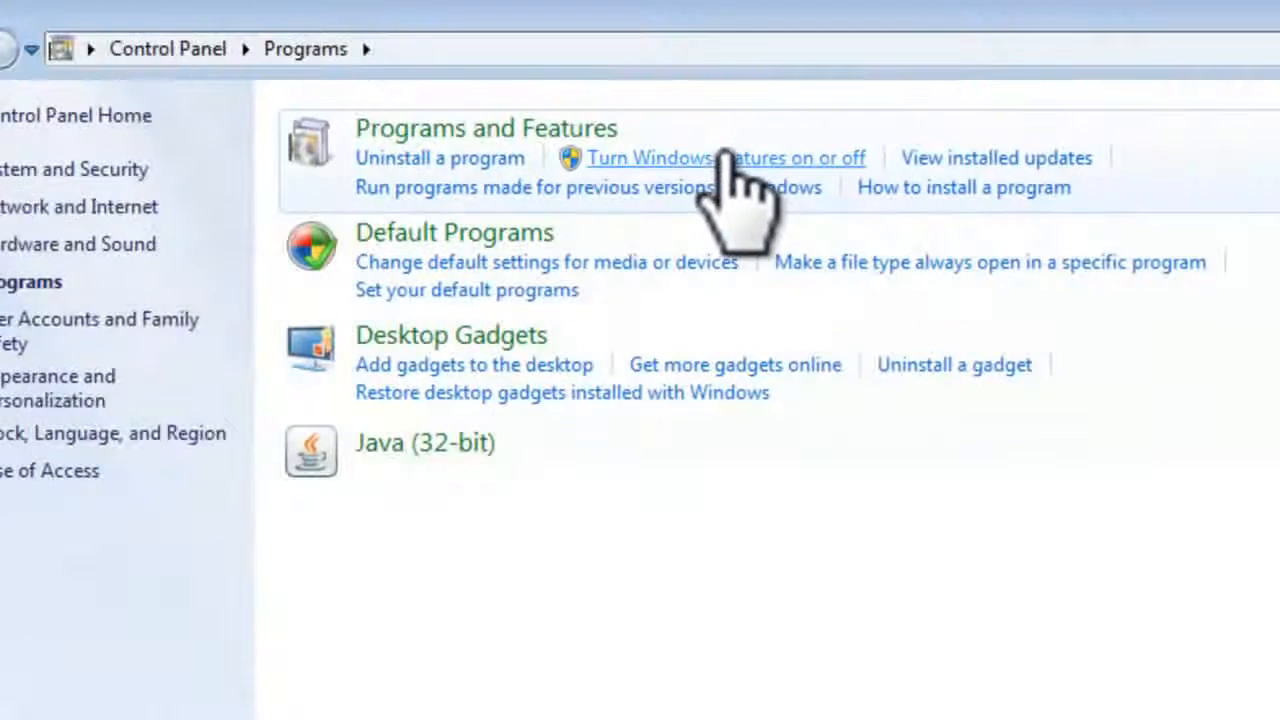
{"action": "left_click", "coordinate": [722, 157]}
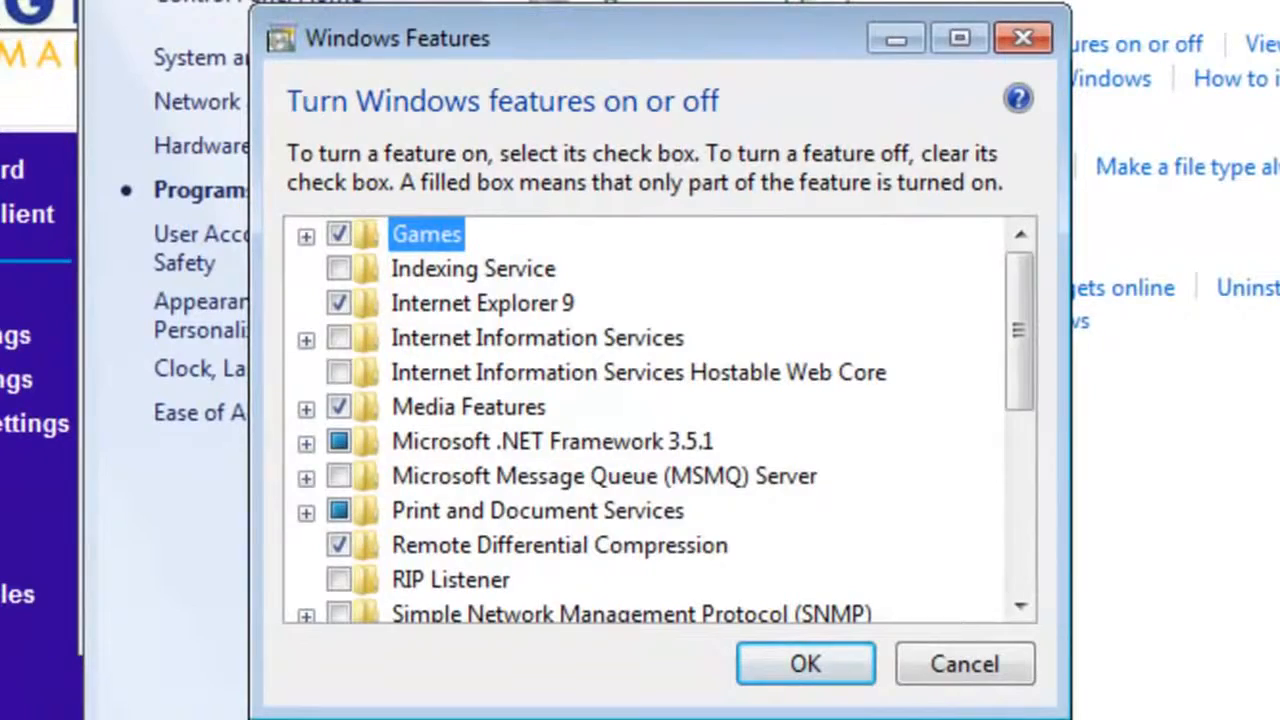
{"action": "left_click_drag", "start_coordinate": [1011, 340], "coordinate": [1023, 514]}
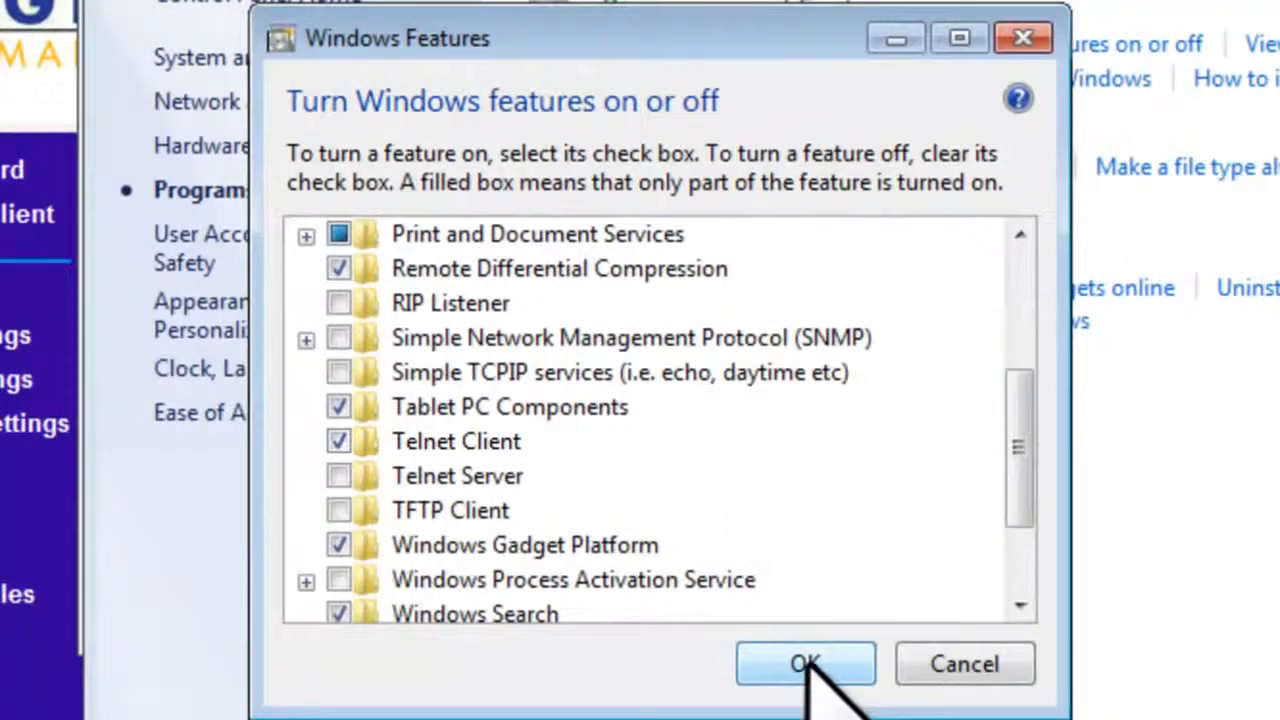
{"action": "left_click", "coordinate": [808, 664]}
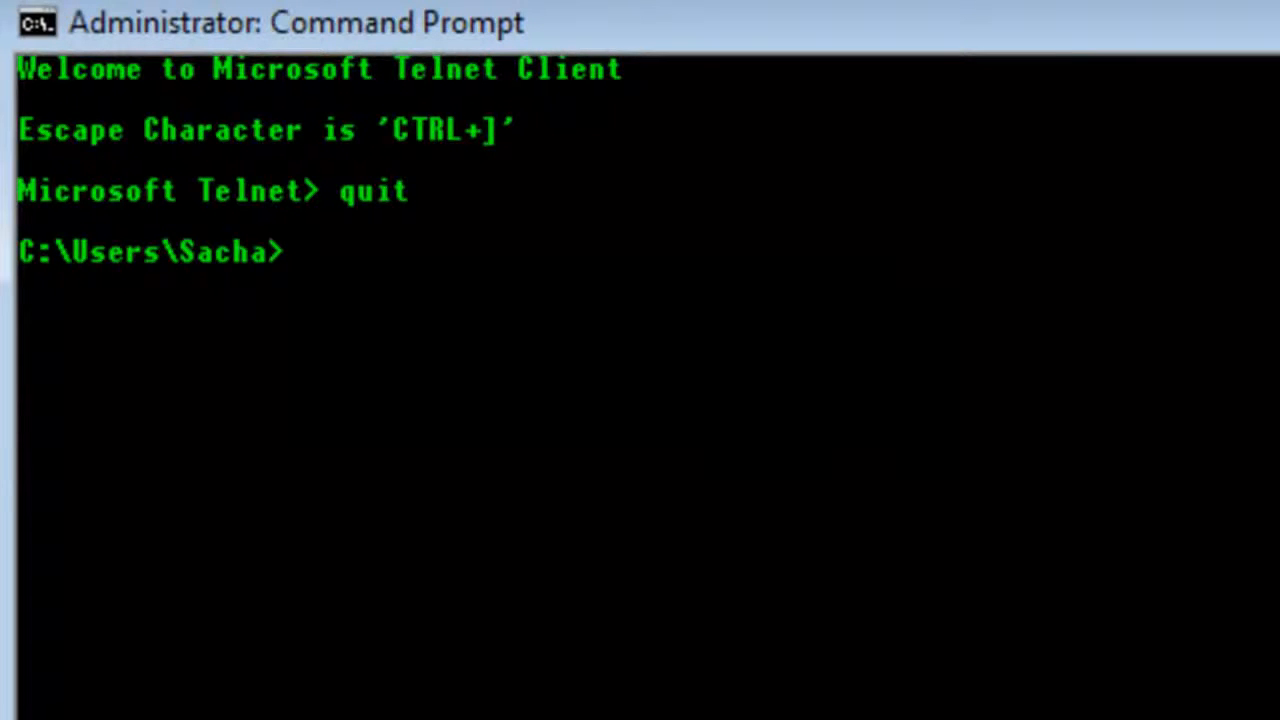
Step: Run telnet against the pasted public WAN IP on port 10011
{"action": "type", "text": "telnet"}
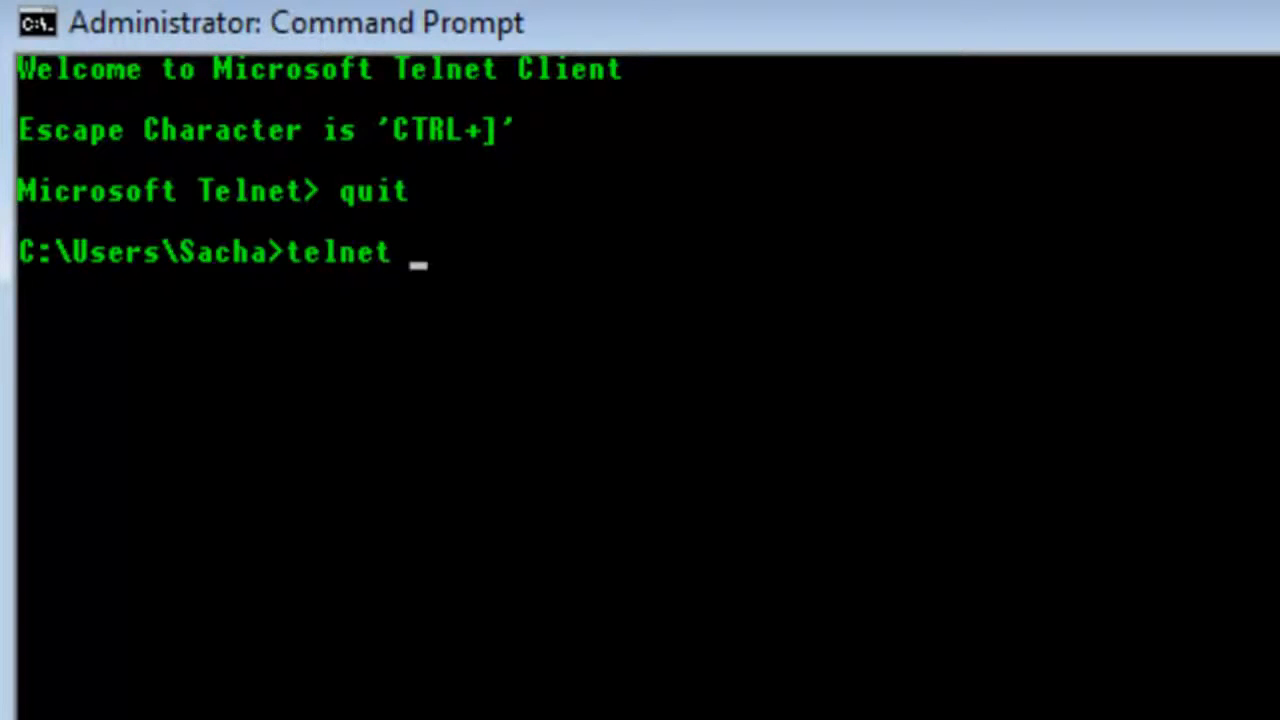
{"action": "right_click", "coordinate": [588, 280]}
{"action": "left_click", "coordinate": [766, 432]}
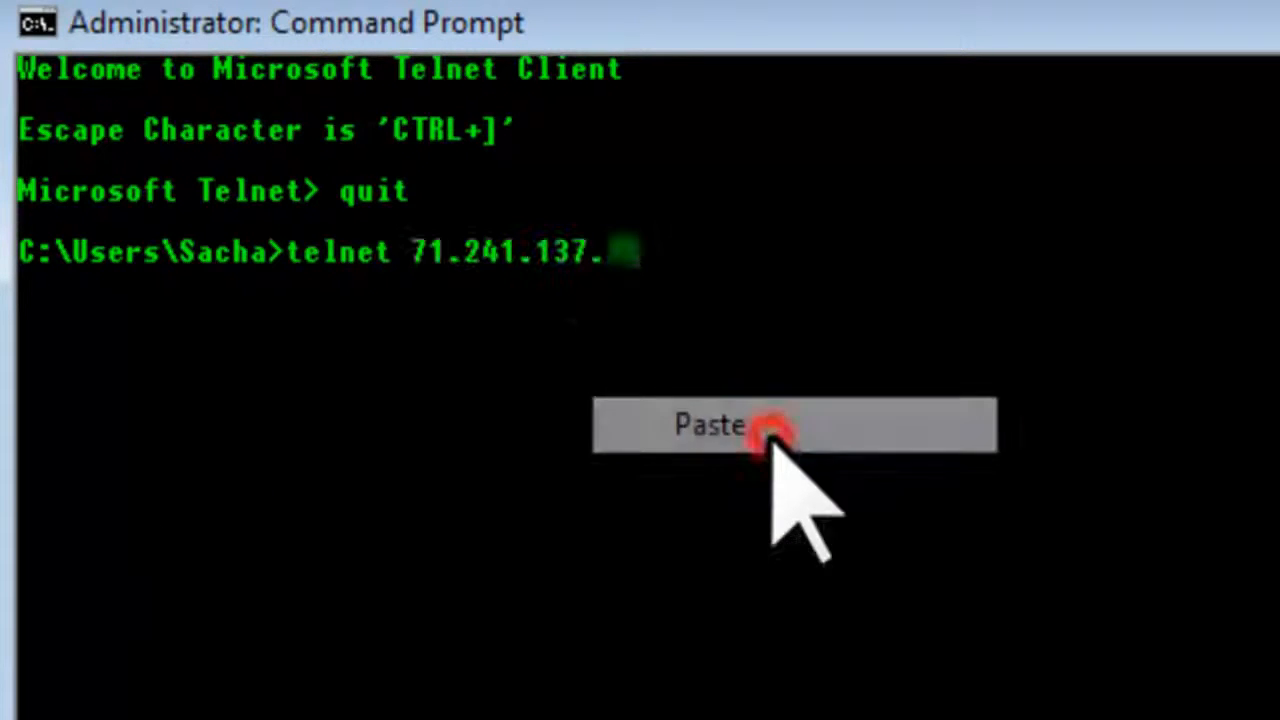
{"action": "type", "text": "10011"}
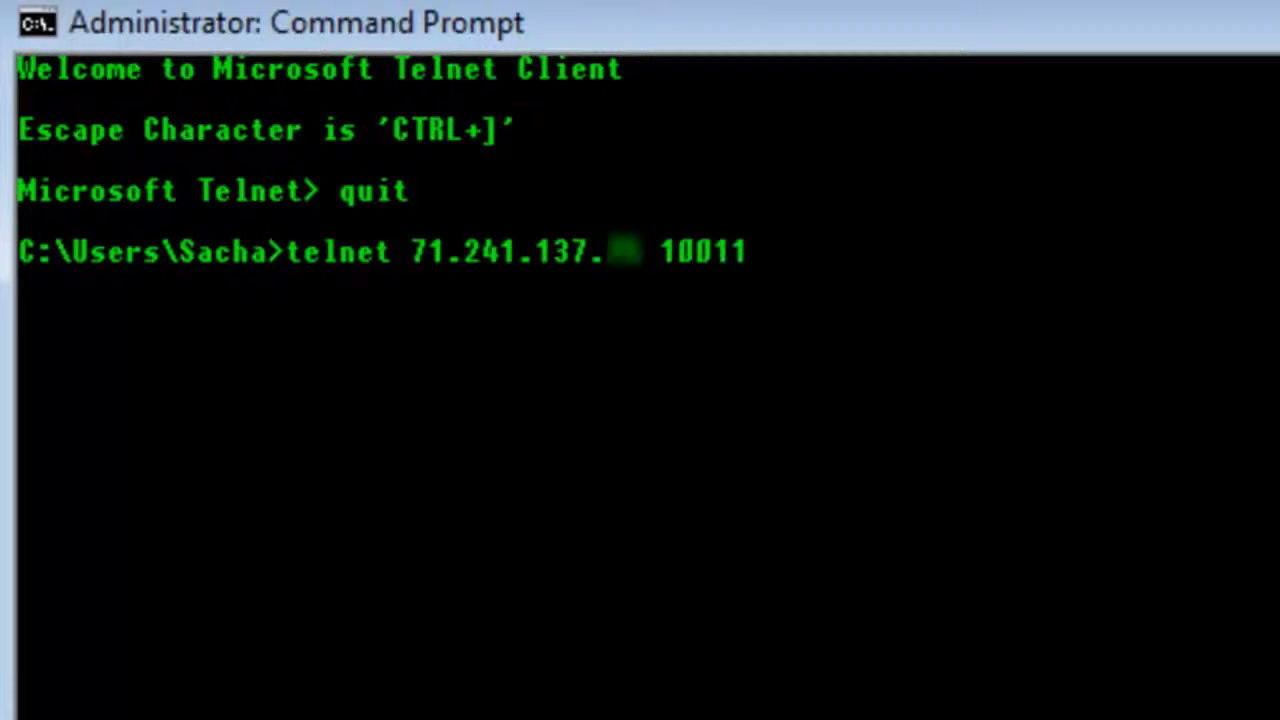
{"action": "key", "text": "Return"}
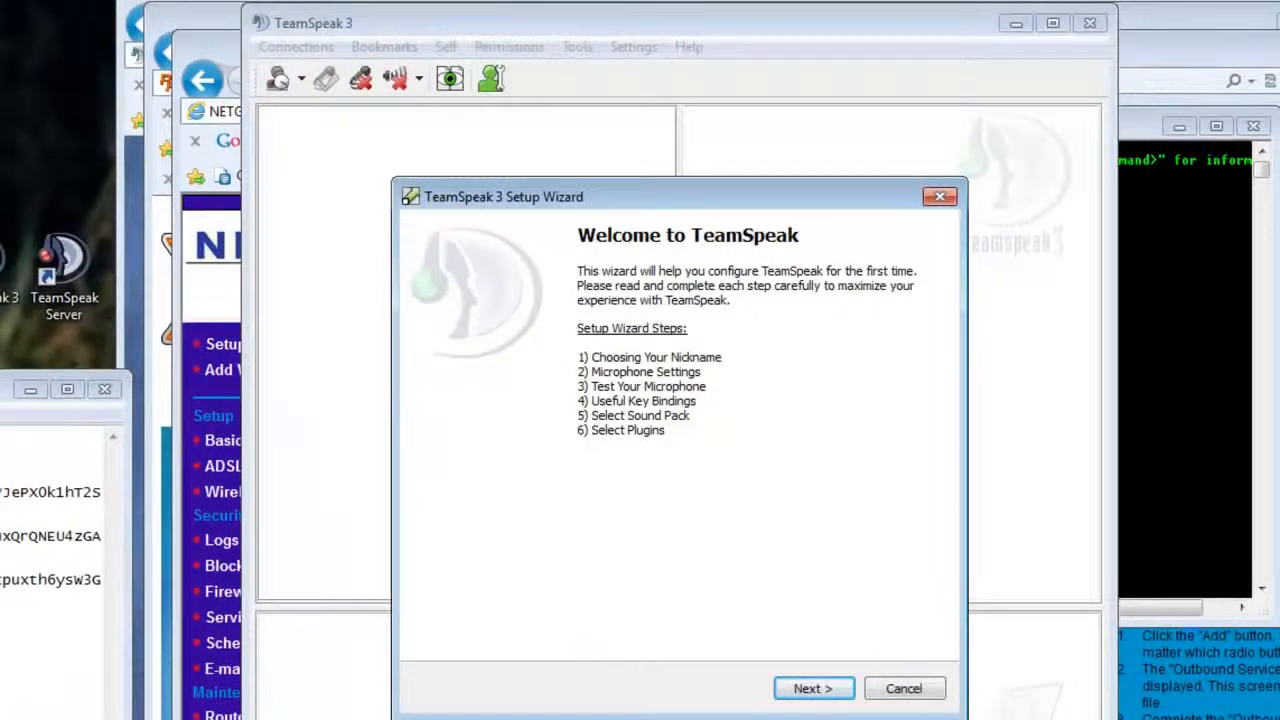
Step: Abort the TeamSpeak client setup wizard and bring up the Connect dialog
{"action": "left_click", "coordinate": [915, 690]}
{"action": "left_click", "coordinate": [812, 470]}
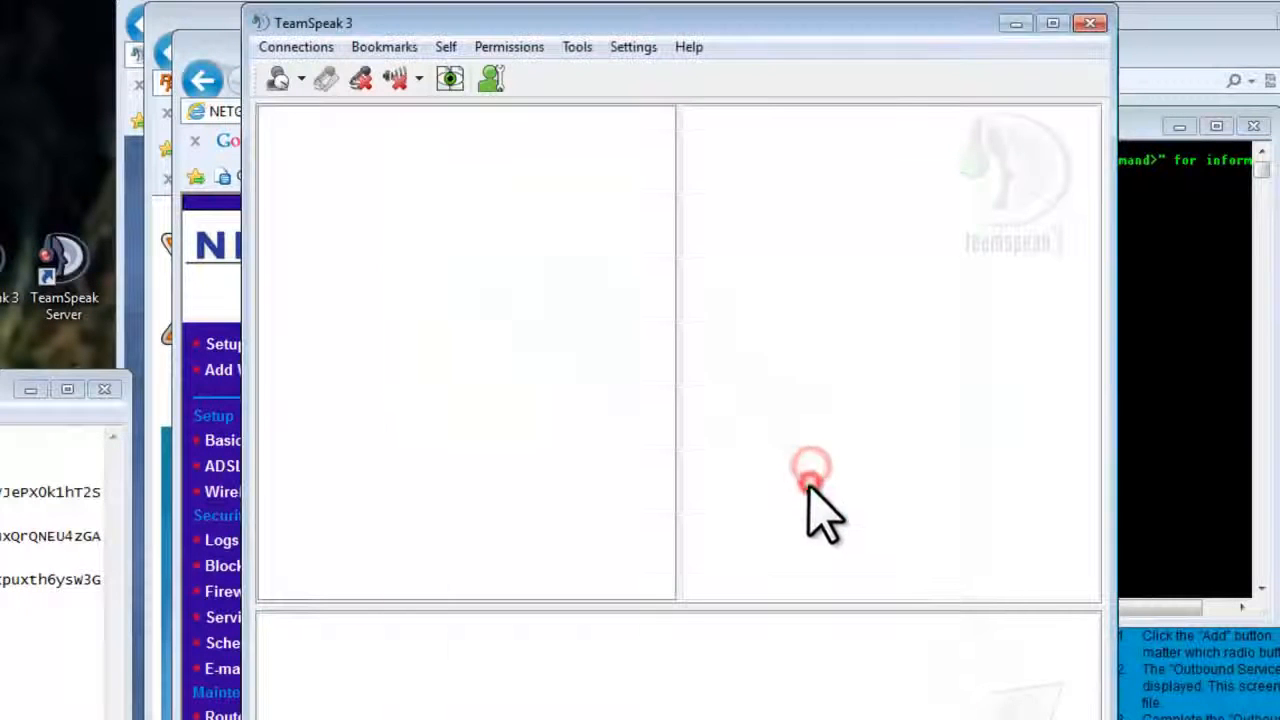
{"action": "left_click", "coordinate": [298, 47]}
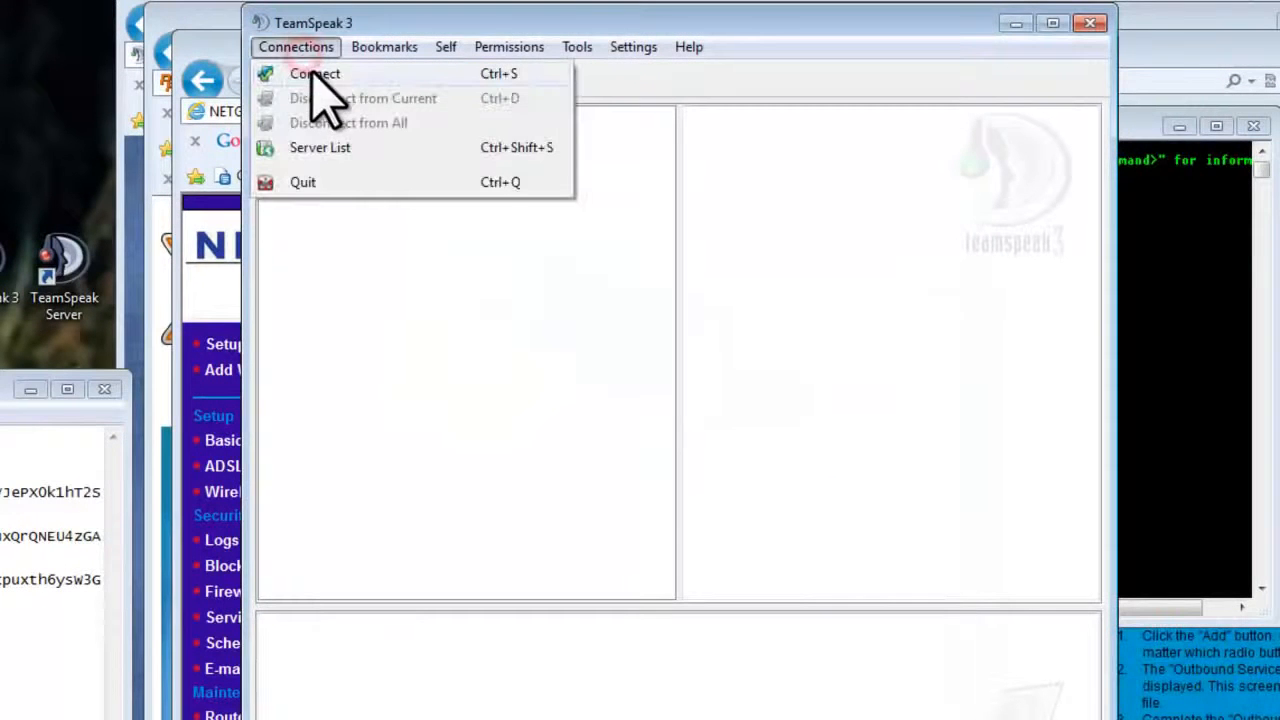
{"action": "left_click", "coordinate": [316, 74]}
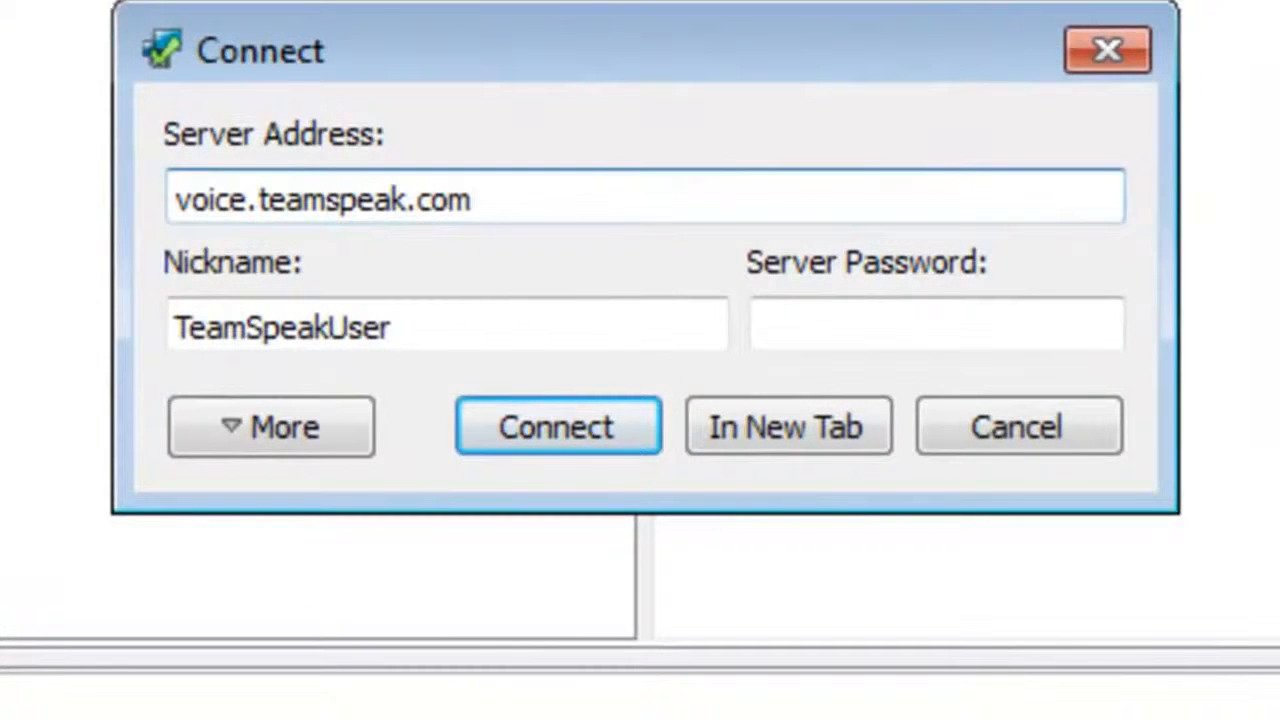
Step: Connect to the public WAN IP as nickname JAGTutorials, entering the server password
{"action": "double_click", "coordinate": [543, 200]}
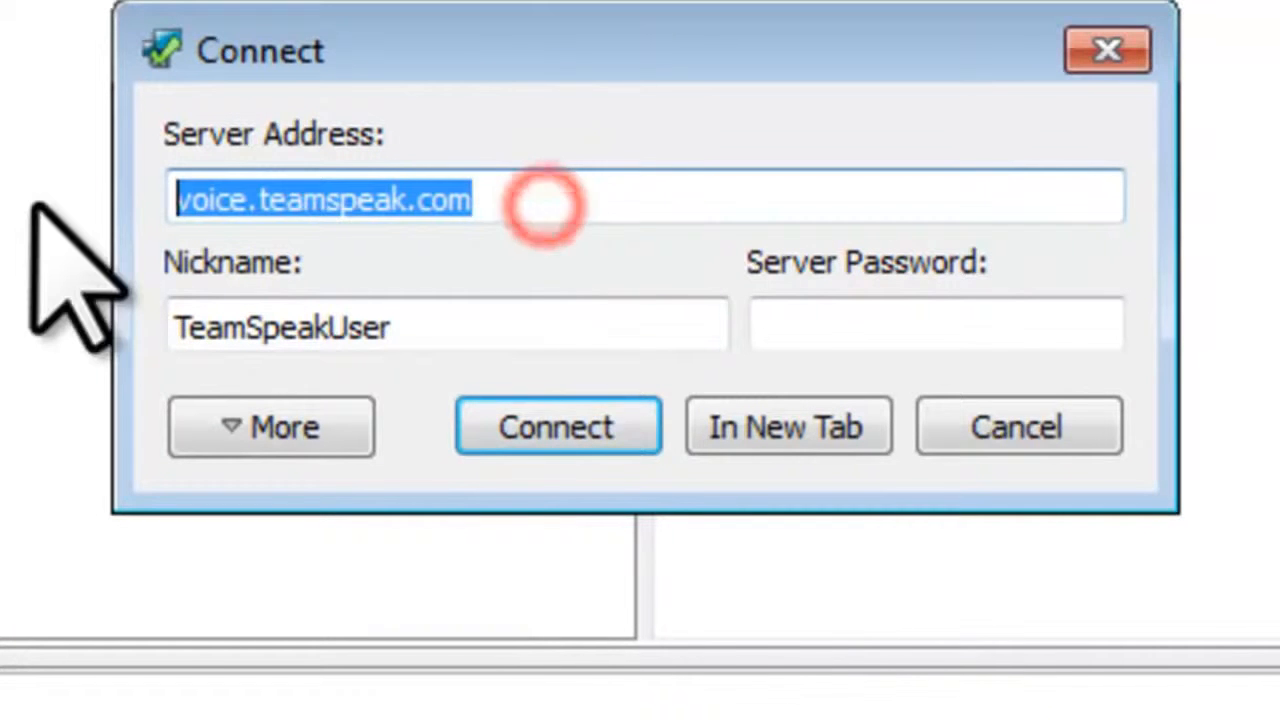
{"action": "type", "text": "71.241.137."}
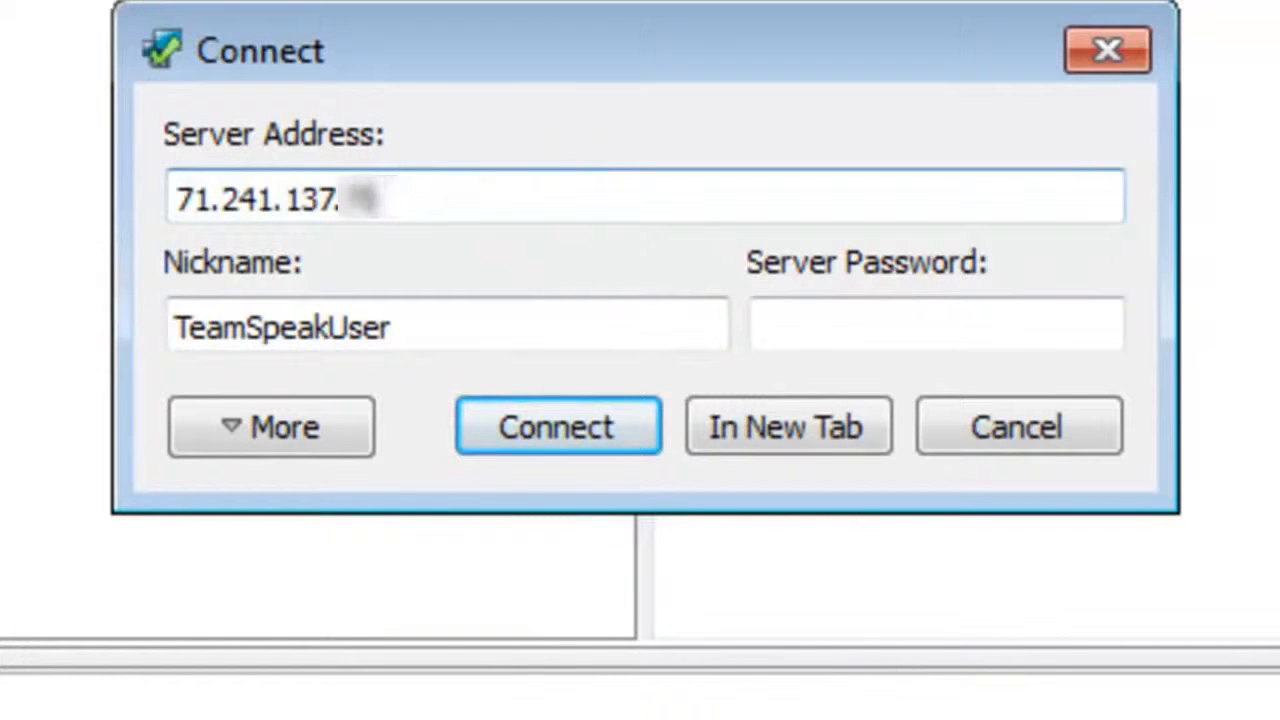
{"action": "double_click", "coordinate": [541, 303]}
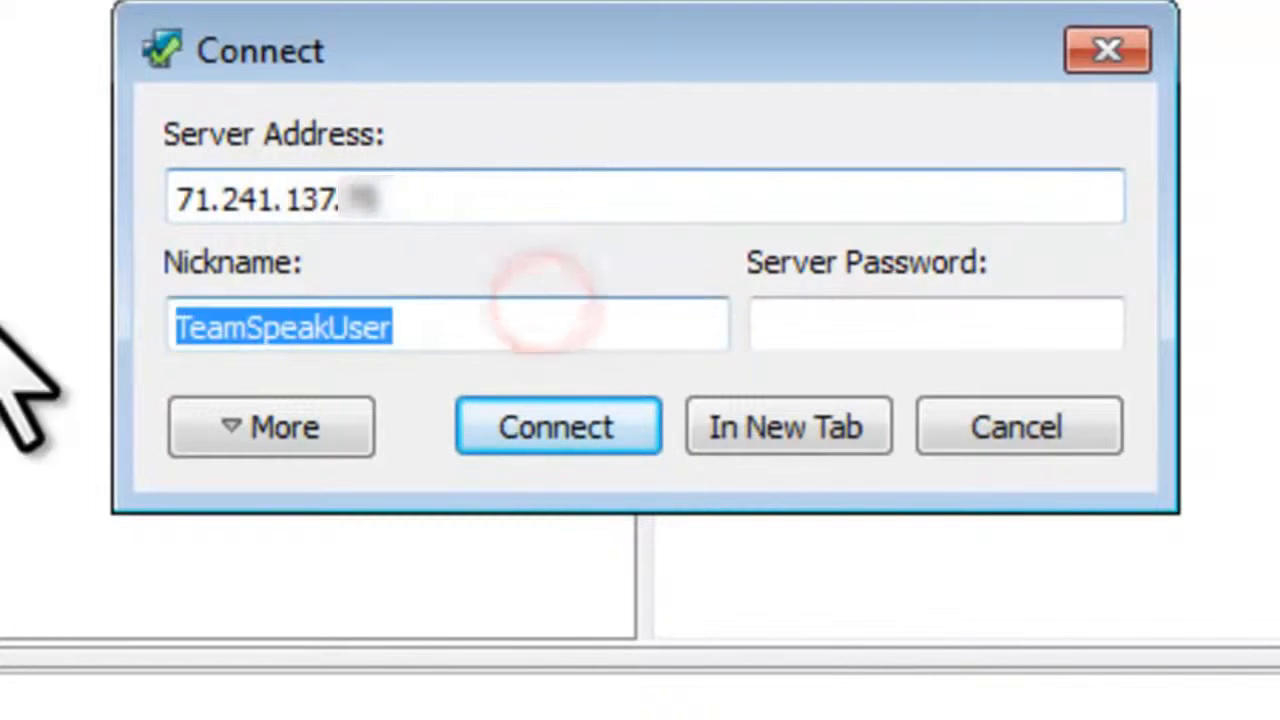
{"action": "type", "text": "JAGTutorials"}
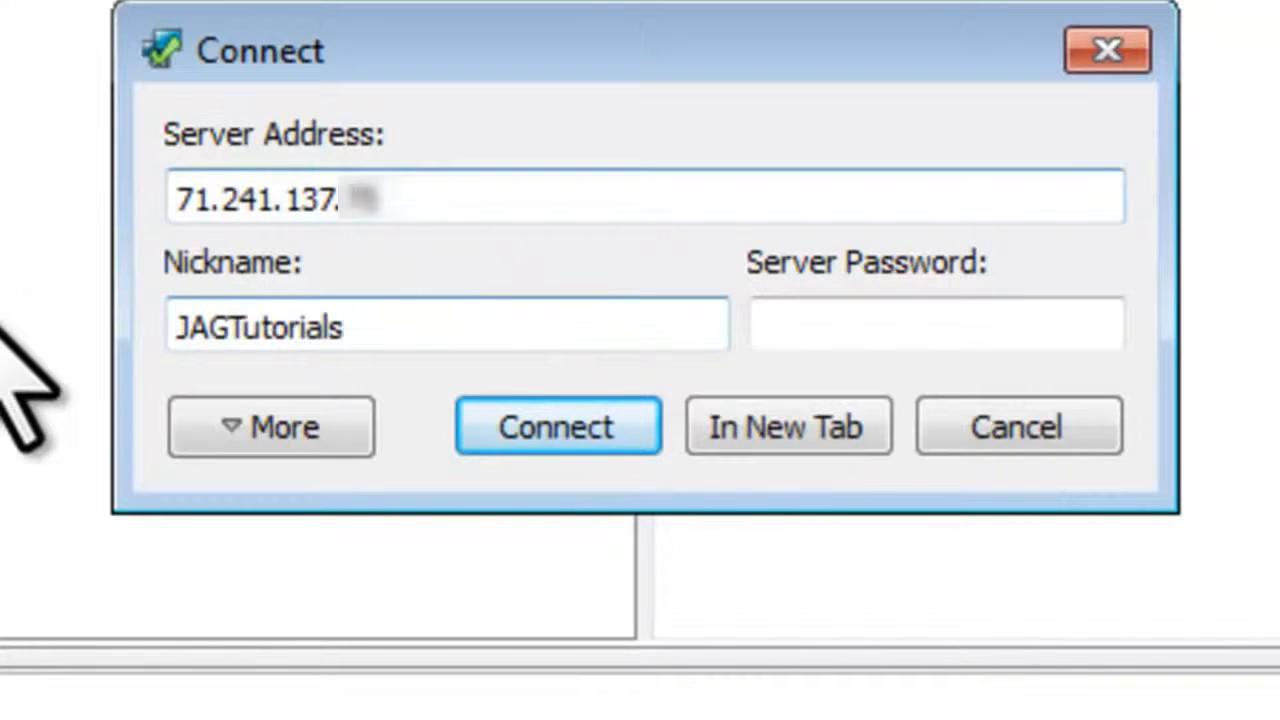
{"action": "left_click", "coordinate": [598, 432]}
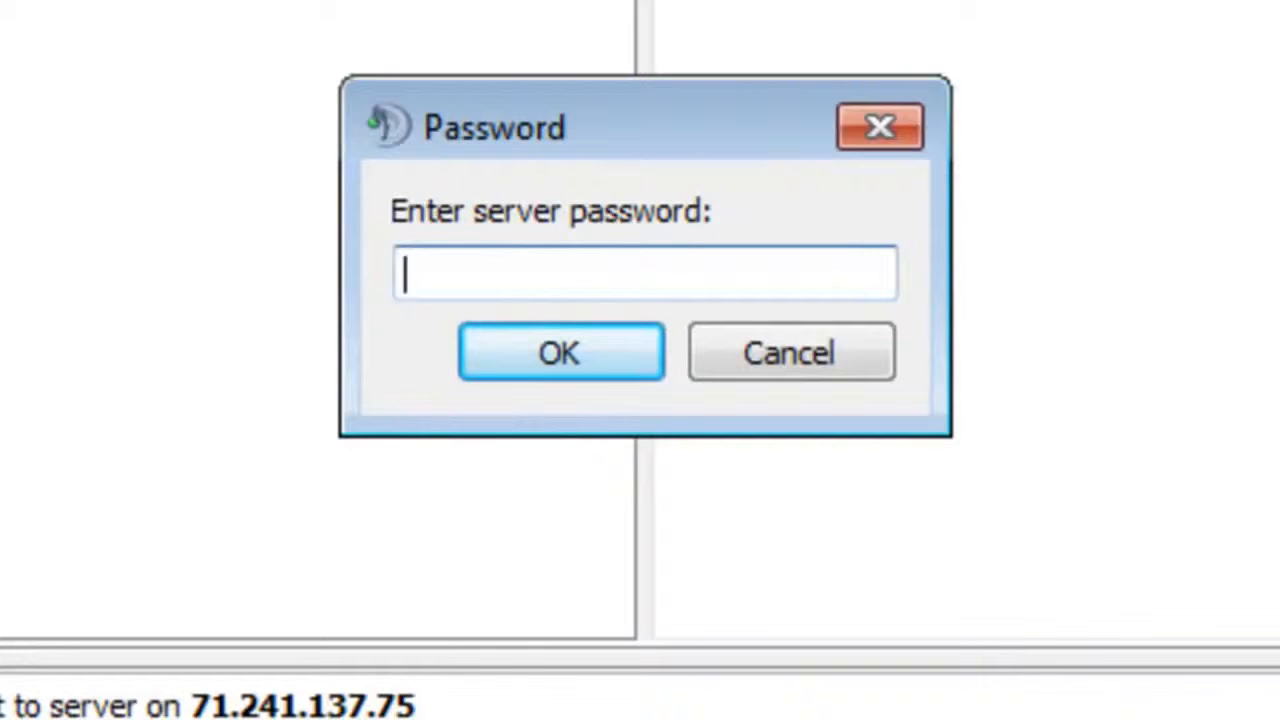
{"action": "type", "text": "••••••••"}
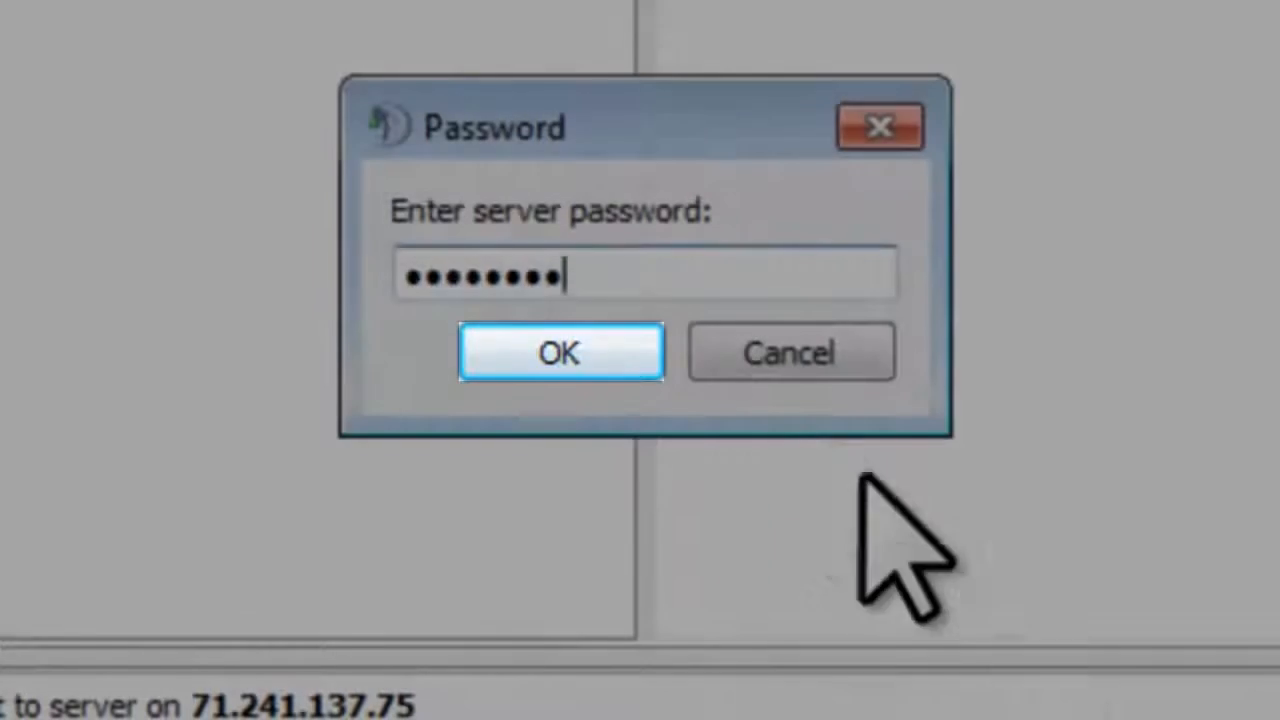
{"action": "left_click", "coordinate": [591, 346]}
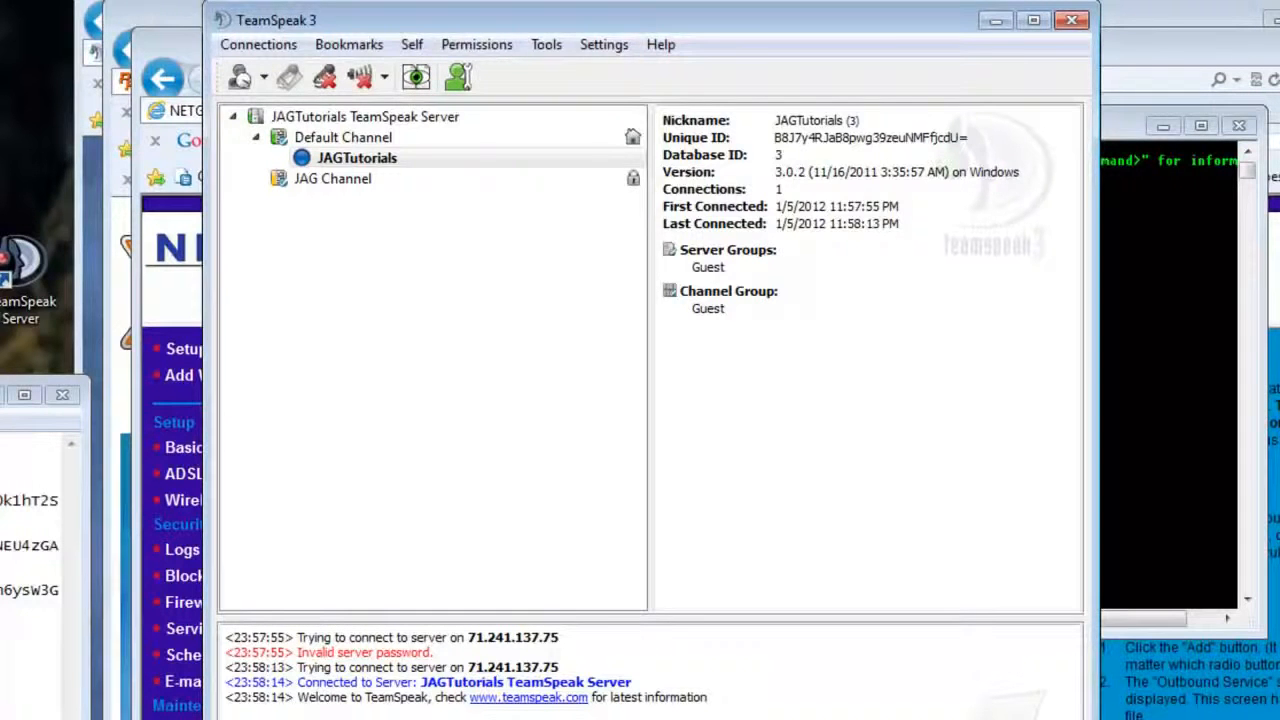
Step: Review the Default Channel's Audio, Permissions and Advanced settings, then cancel without changes
{"action": "left_click", "coordinate": [384, 137]}
{"action": "right_click", "coordinate": [384, 137]}
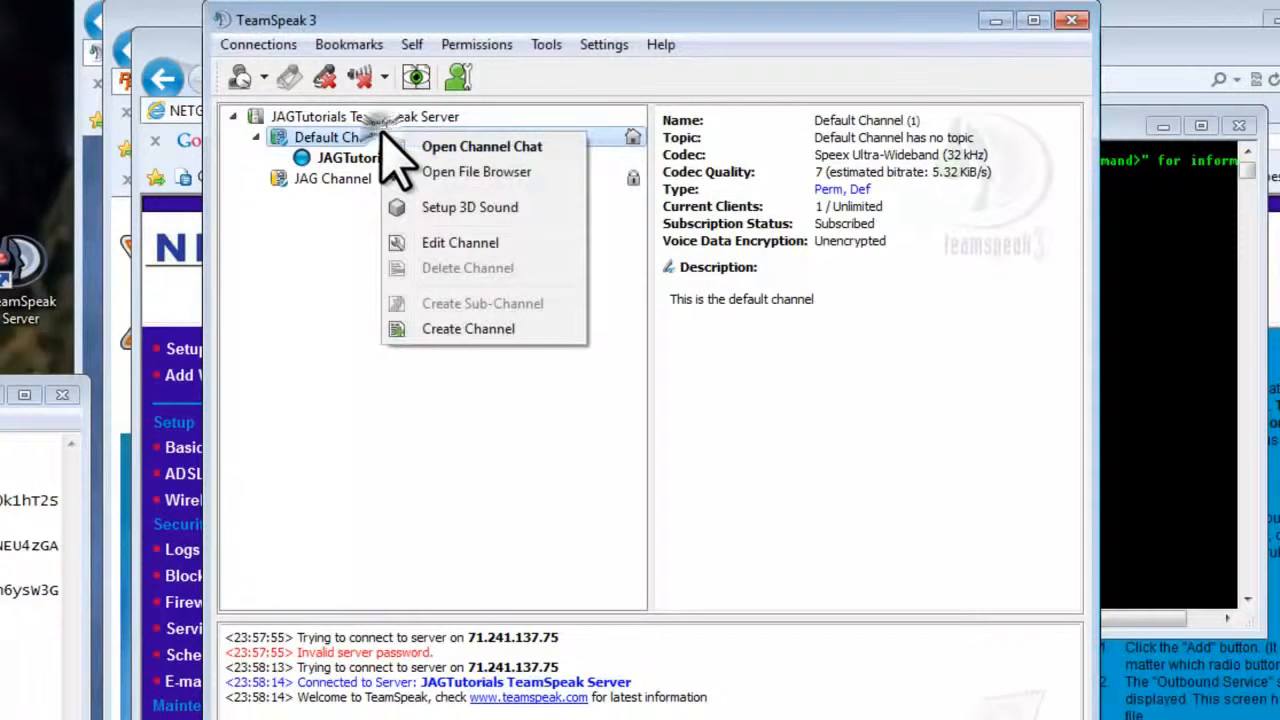
{"action": "left_click", "coordinate": [478, 242]}
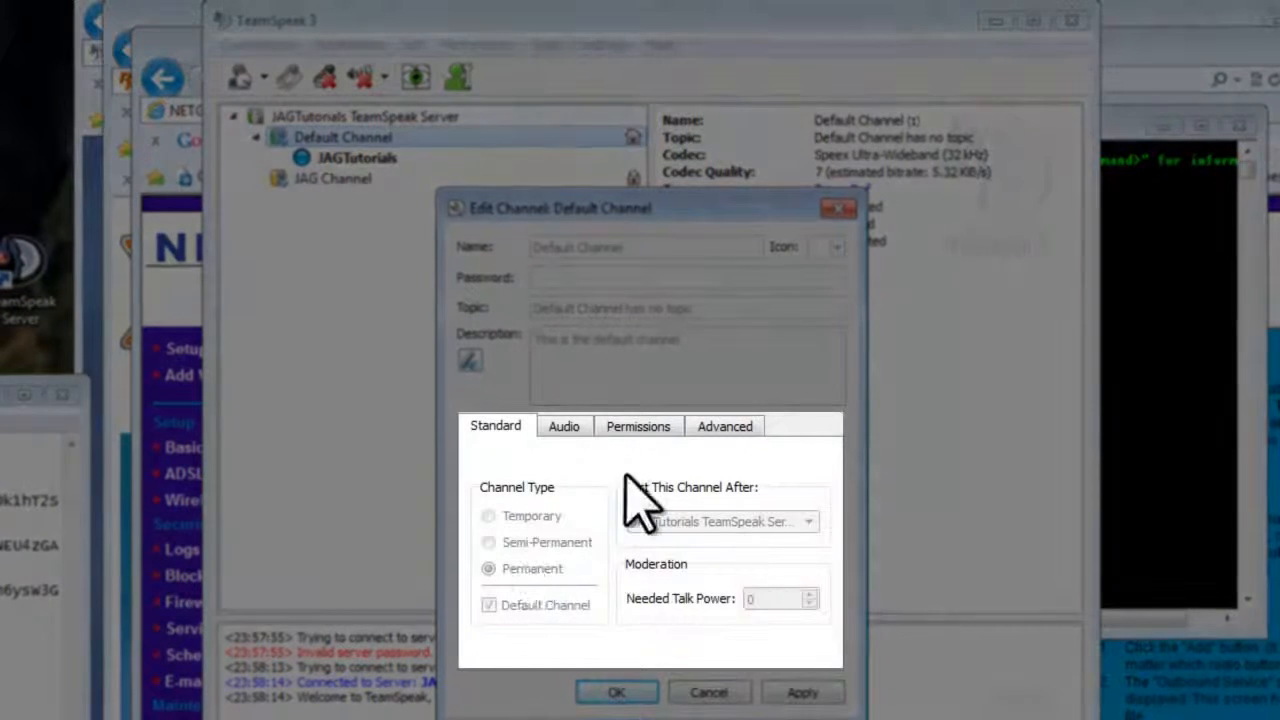
{"action": "left_click", "coordinate": [568, 428]}
{"action": "left_click", "coordinate": [637, 428]}
{"action": "left_click", "coordinate": [718, 427]}
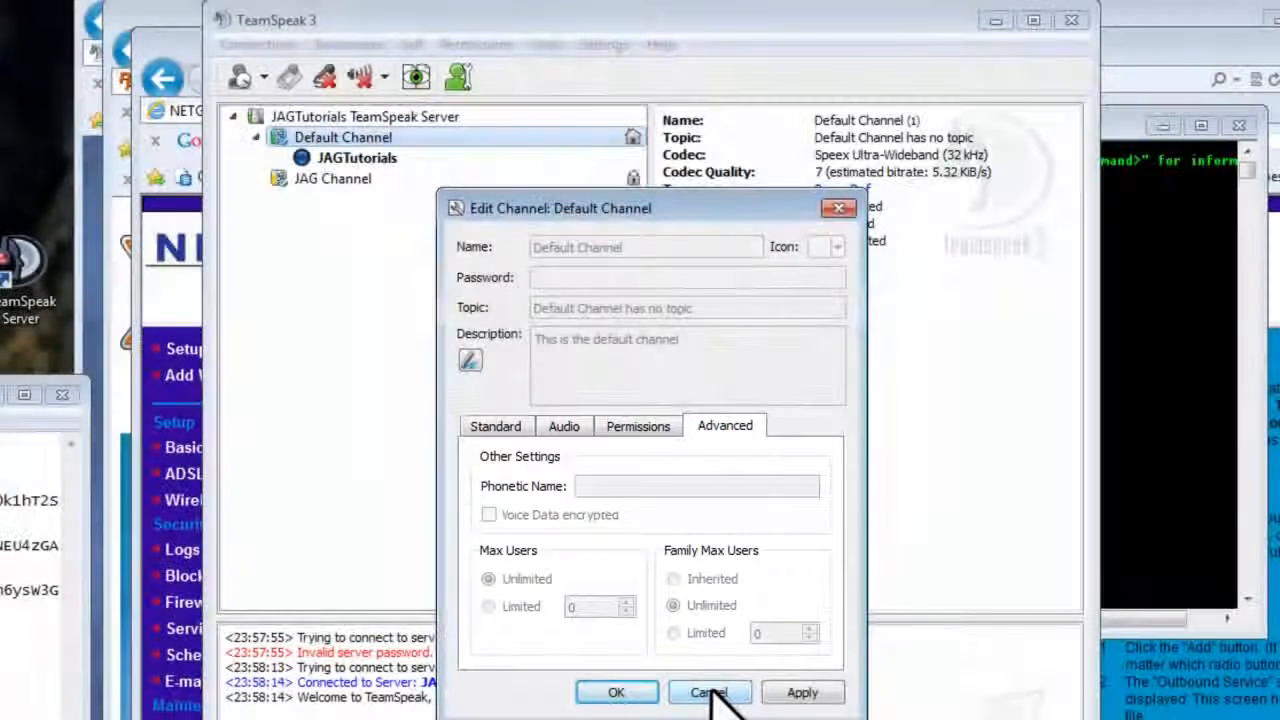
{"action": "left_click", "coordinate": [710, 692]}
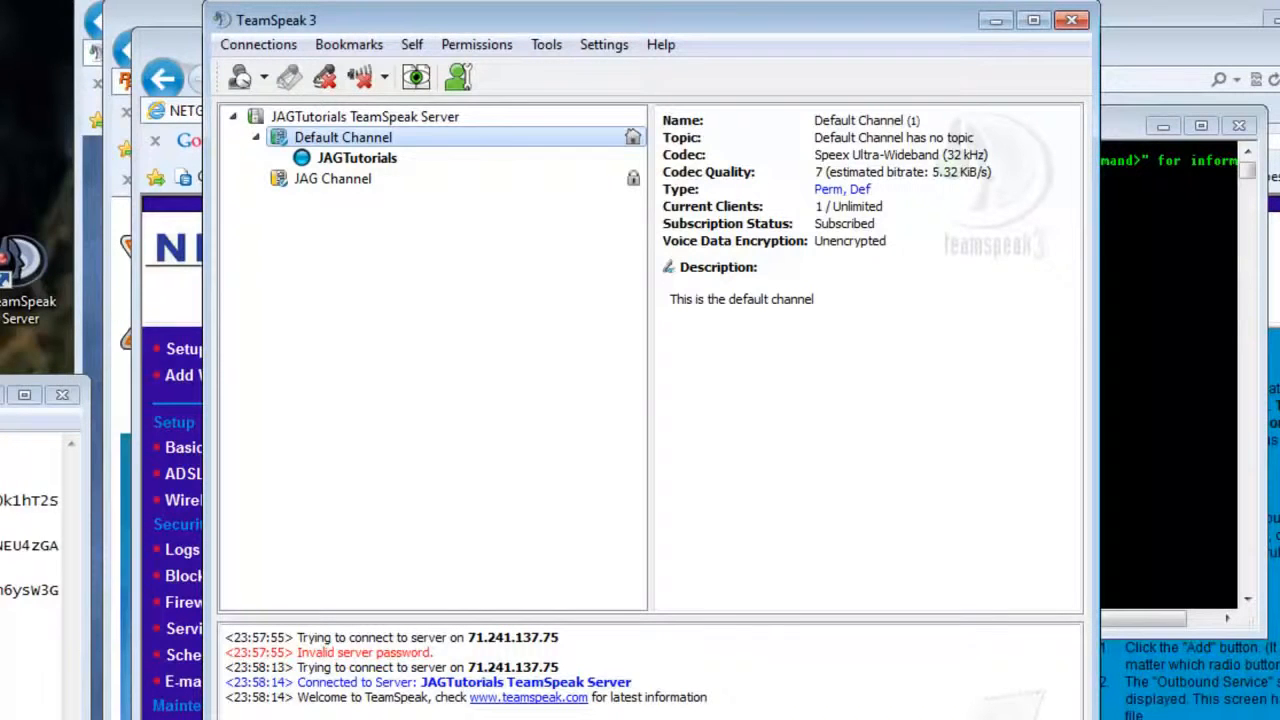
Step: Join JAG Channel by entering its channel password
{"action": "double_click", "coordinate": [366, 182]}
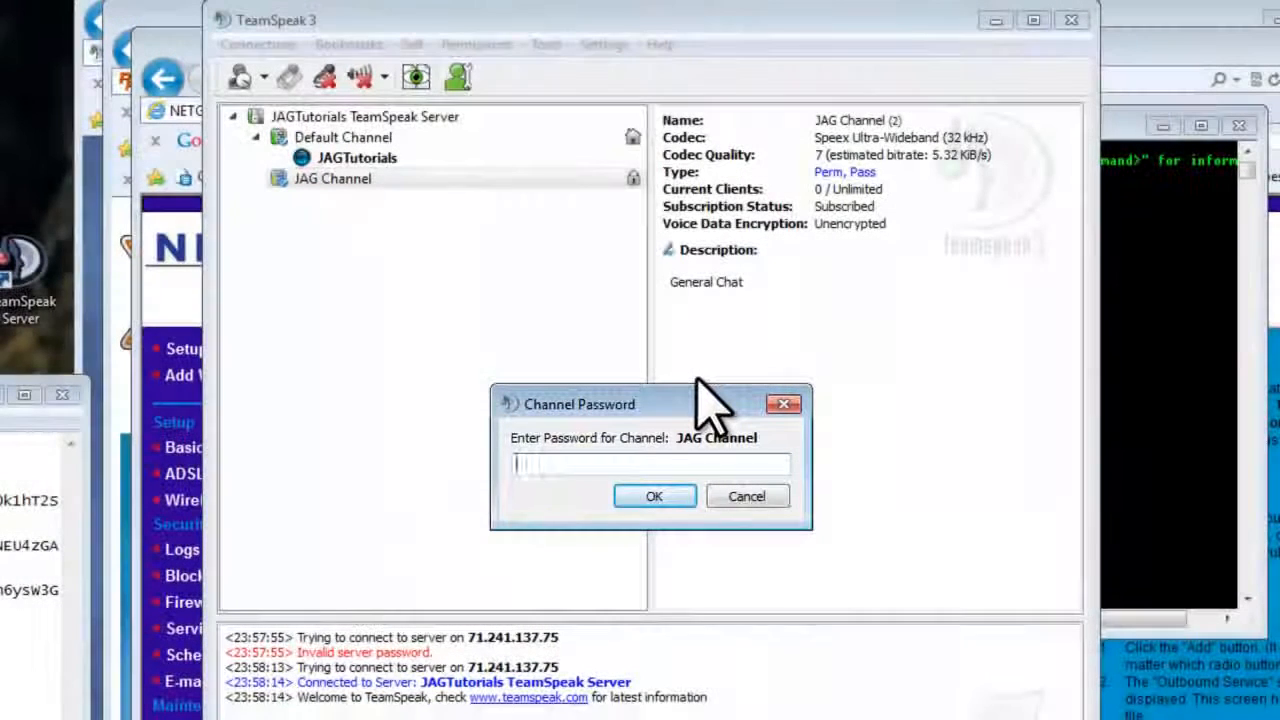
{"action": "type", "text": "1234567890"}
{"action": "key", "text": "Return"}
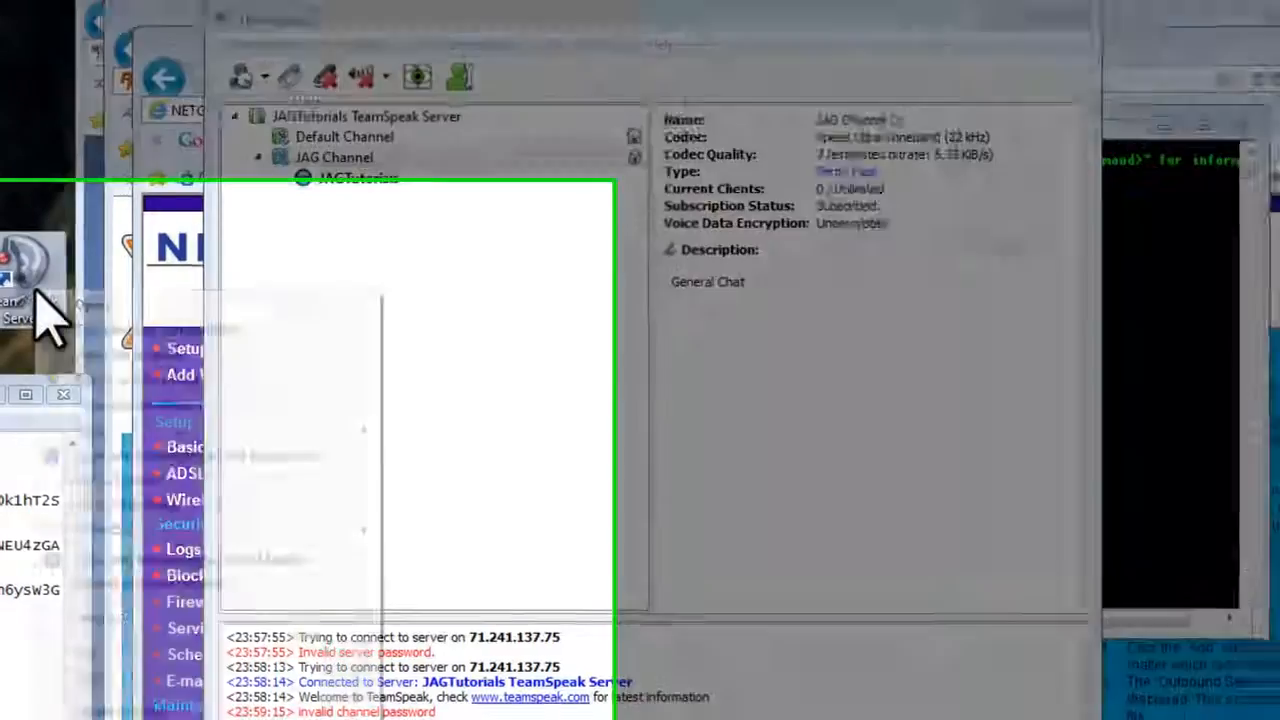
Step: Create a desktop shortcut to TeamSpeak Server and copy the TeamSpeak Server (2) shortcut
{"action": "right_click", "coordinate": [33, 300]}
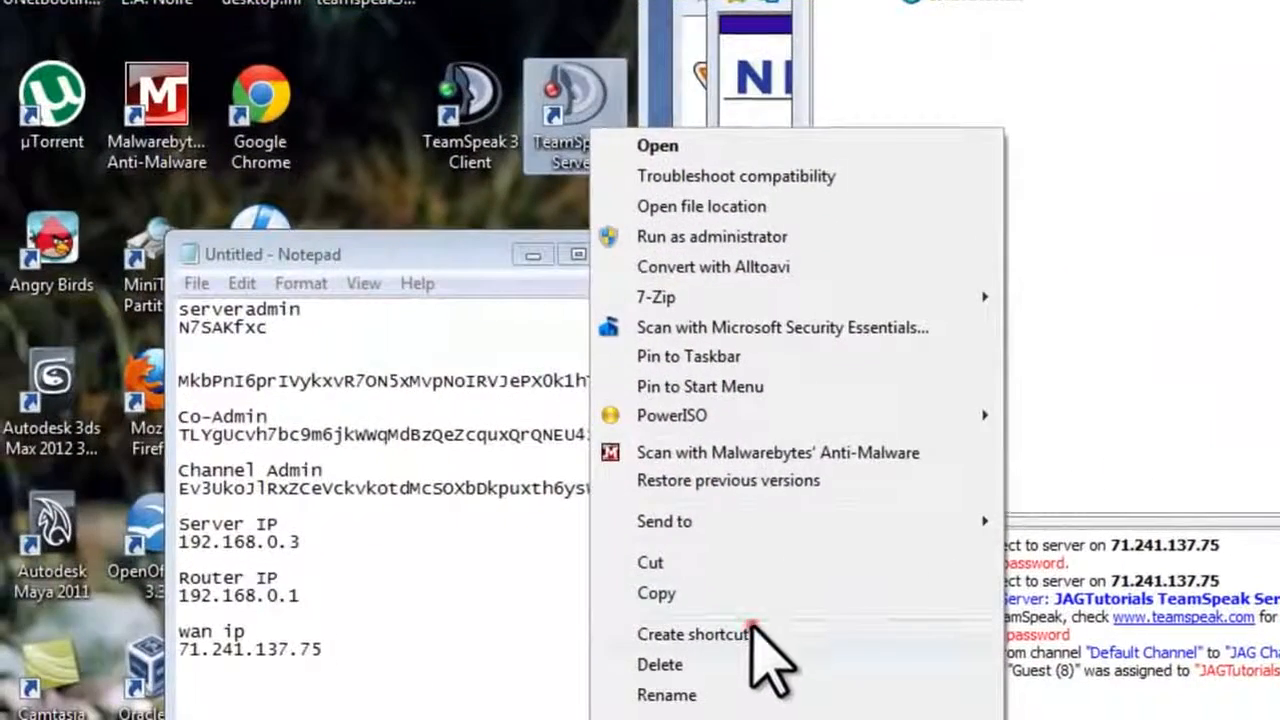
{"action": "left_click", "coordinate": [575, 670]}
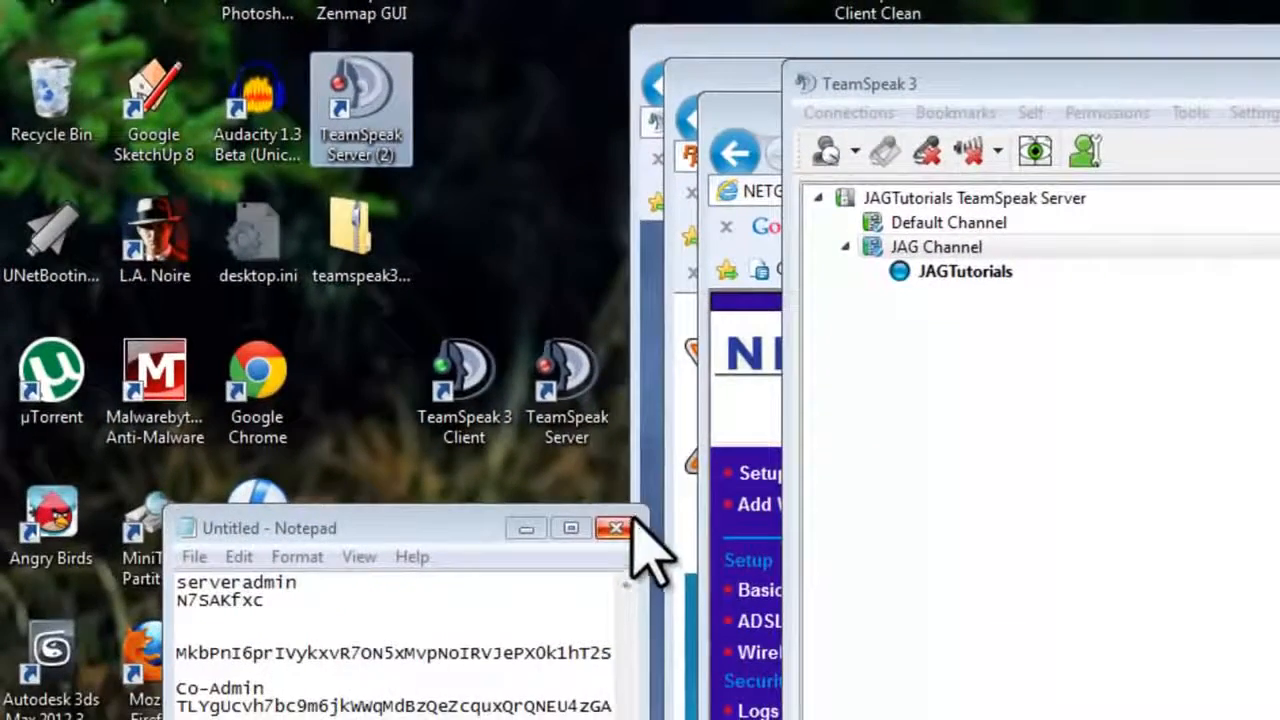
{"action": "right_click", "coordinate": [400, 100]}
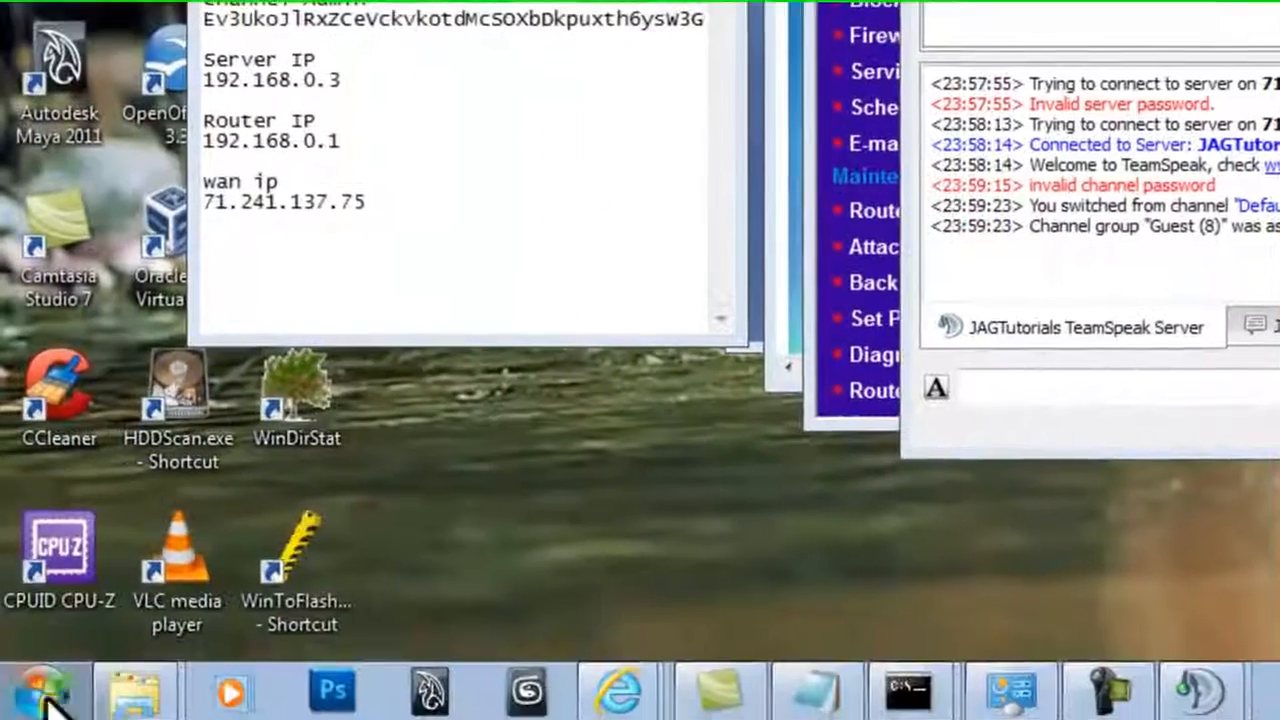
Step: Open the all-users Startup folder and paste the TeamSpeak Server shortcut into it
{"action": "left_click", "coordinate": [40, 690]}
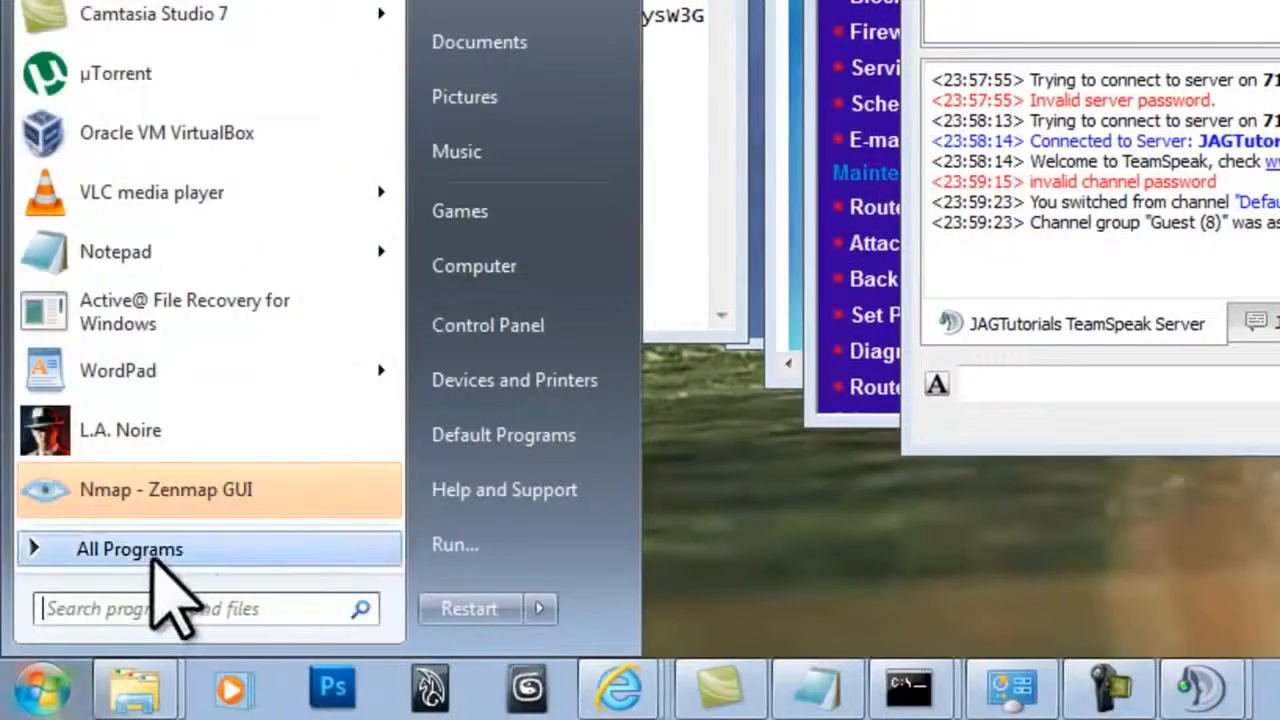
{"action": "left_click", "coordinate": [155, 565]}
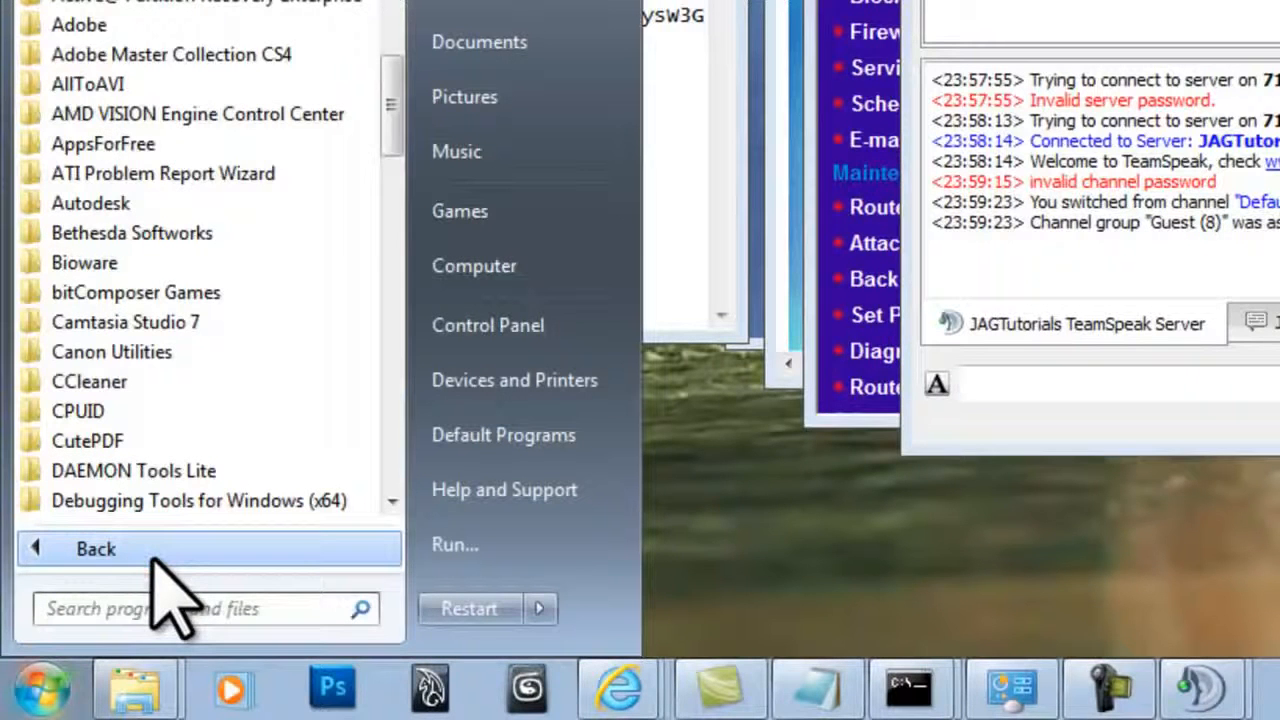
{"action": "left_click_drag", "start_coordinate": [396, 95], "coordinate": [374, 368]}
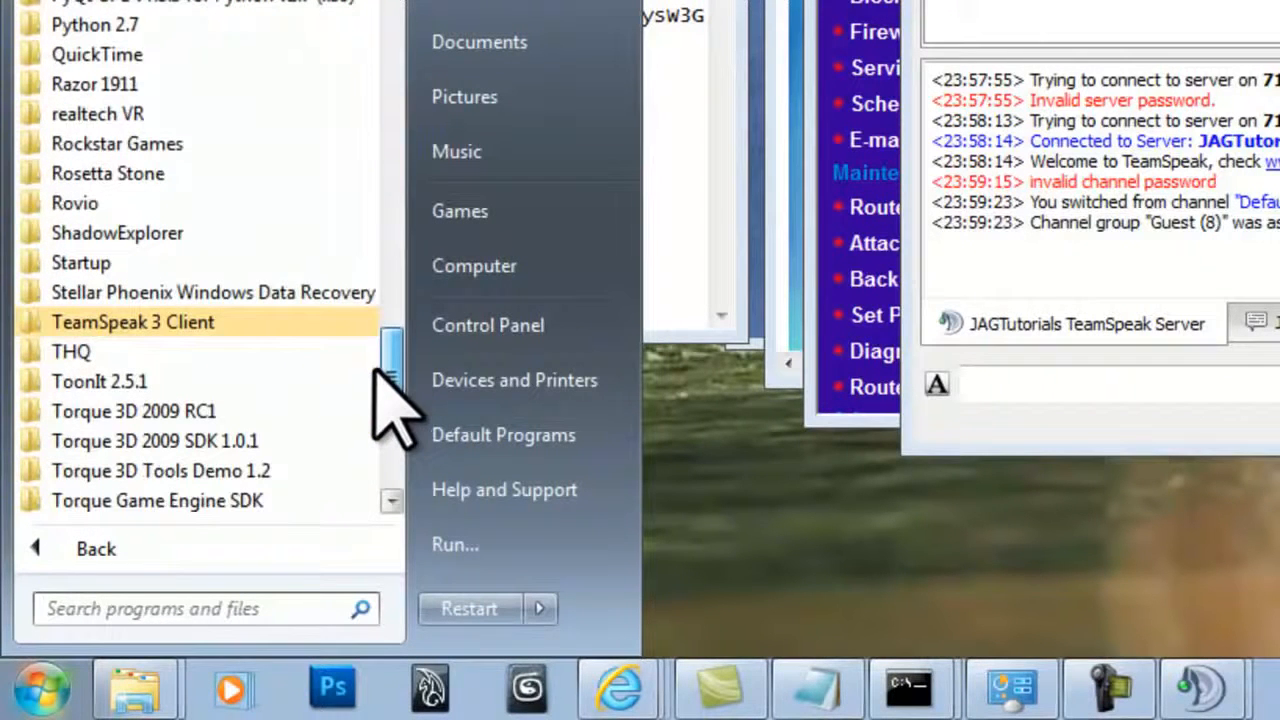
{"action": "left_click", "coordinate": [167, 265]}
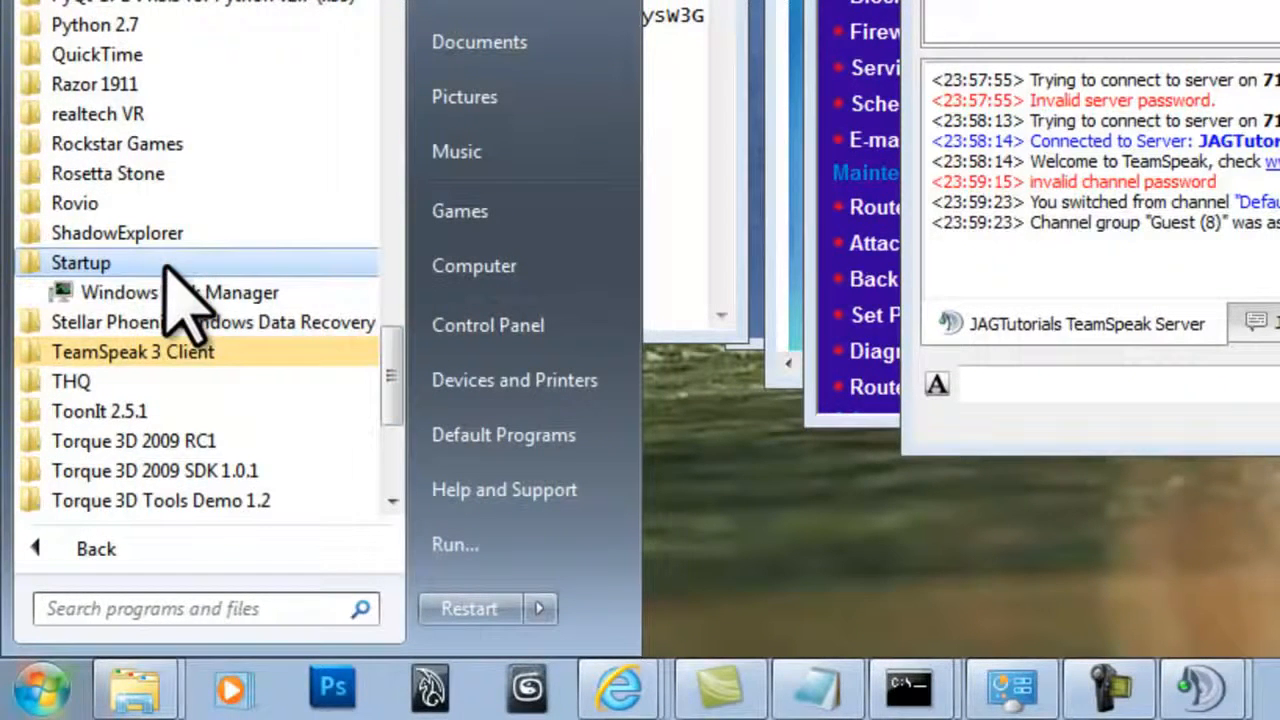
{"action": "right_click", "coordinate": [125, 264]}
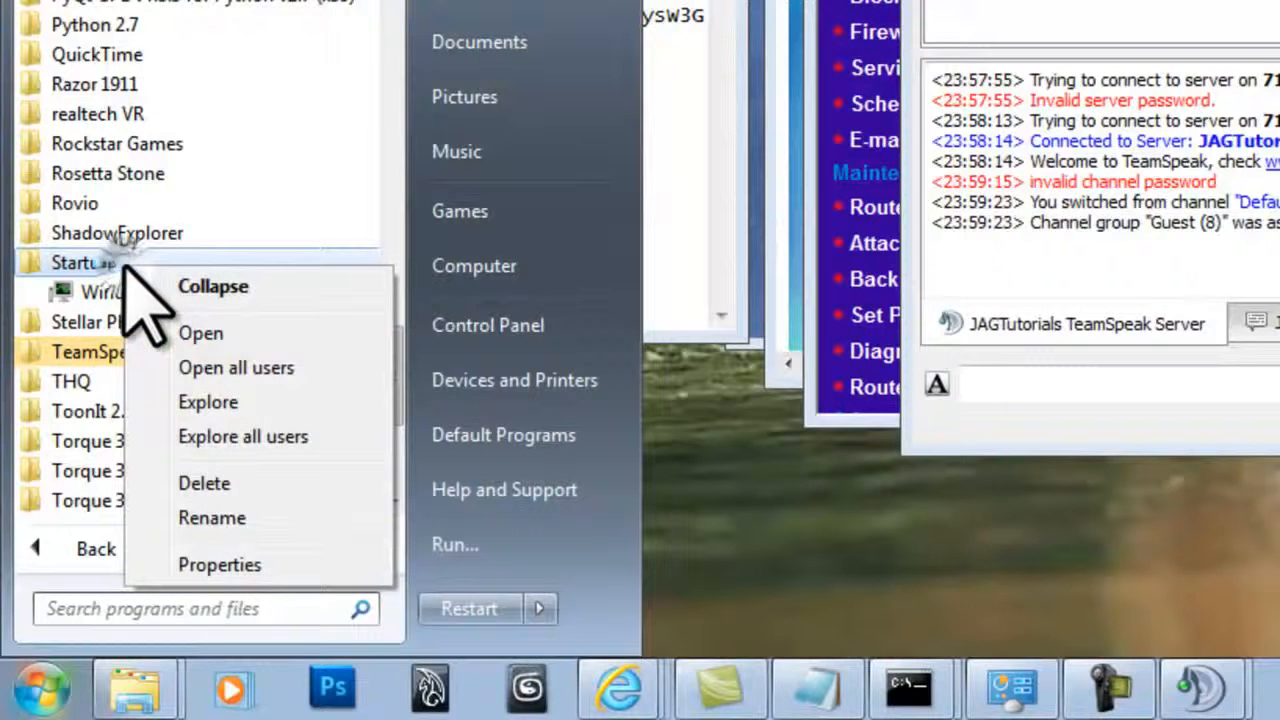
{"action": "left_click", "coordinate": [255, 368]}
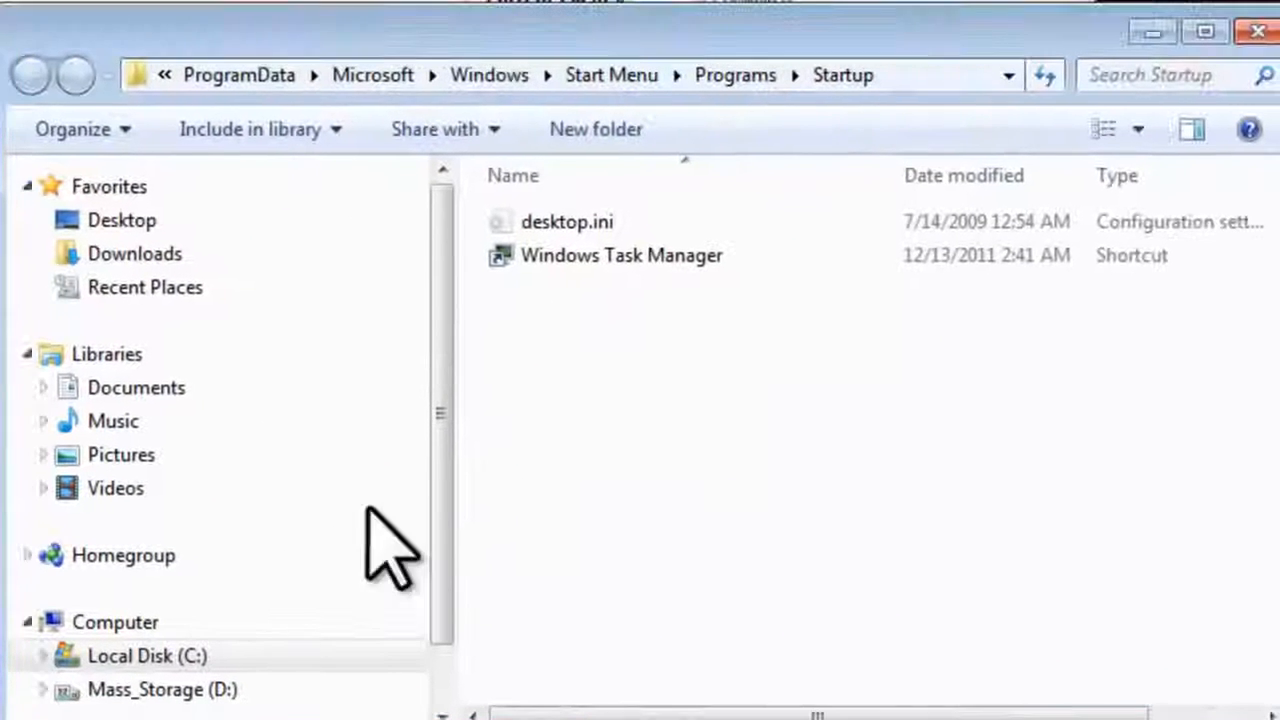
{"action": "right_click", "coordinate": [638, 372]}
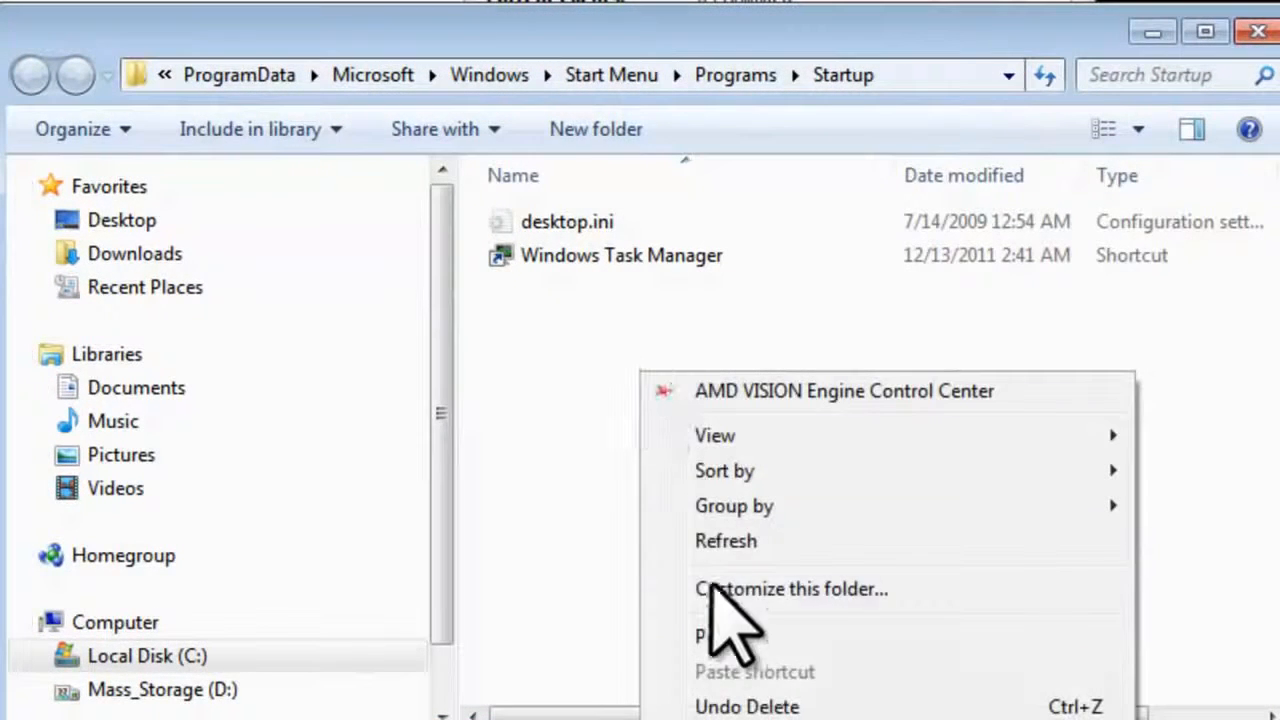
{"action": "left_click", "coordinate": [716, 632]}
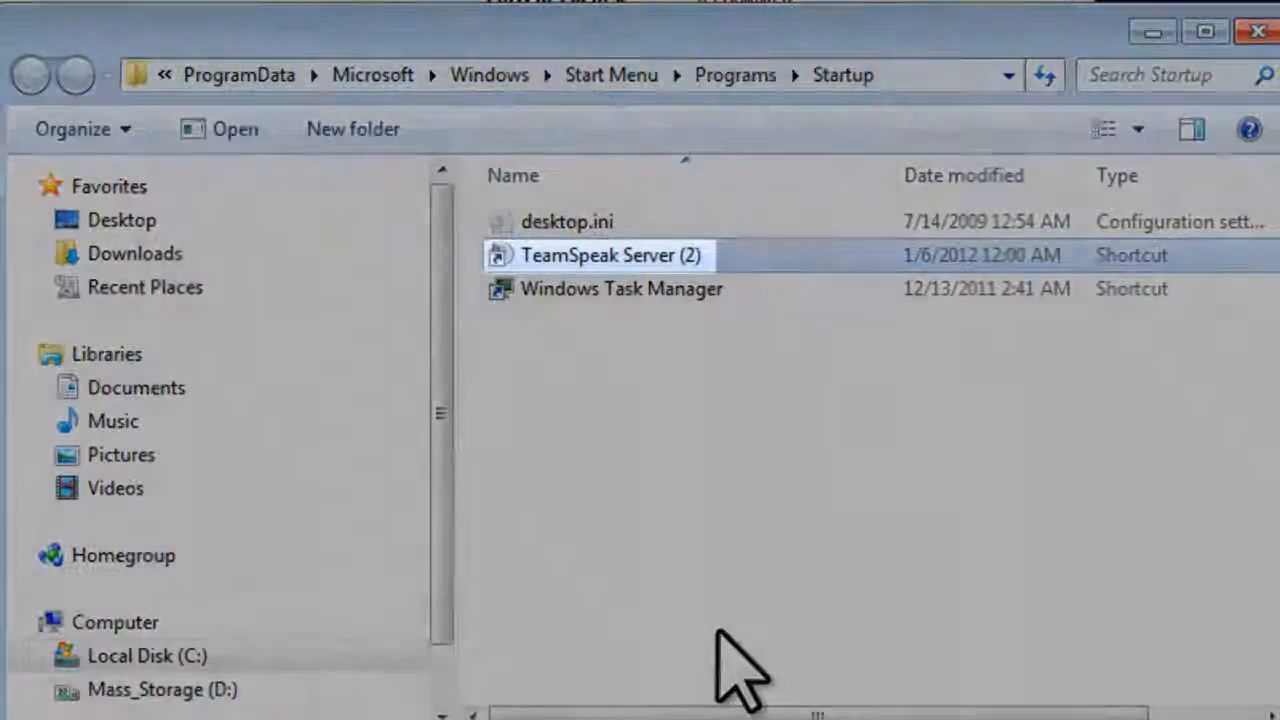